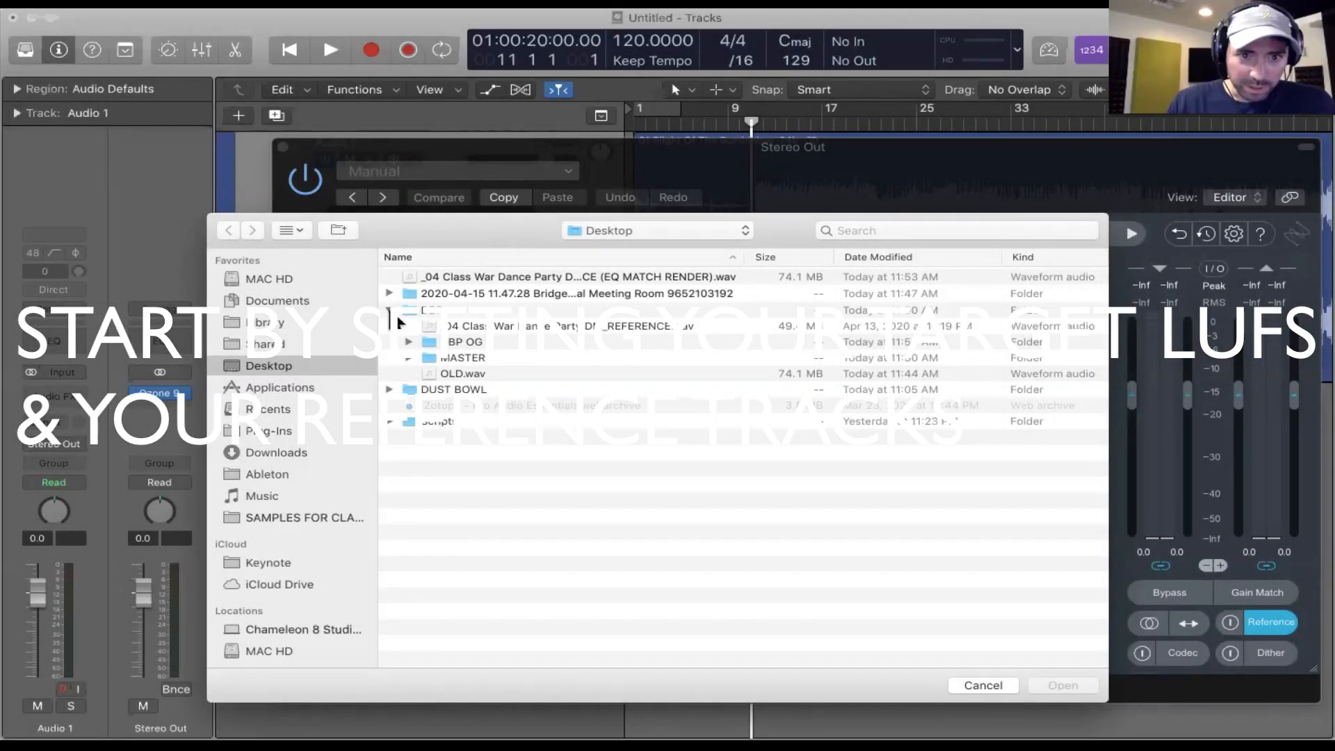
Load "_04 Class War Dance Party DM_REFERENCE (EQ MATCH RENDER).wav" from the Desktop as the reference track
click(389, 311)
click(509, 272)
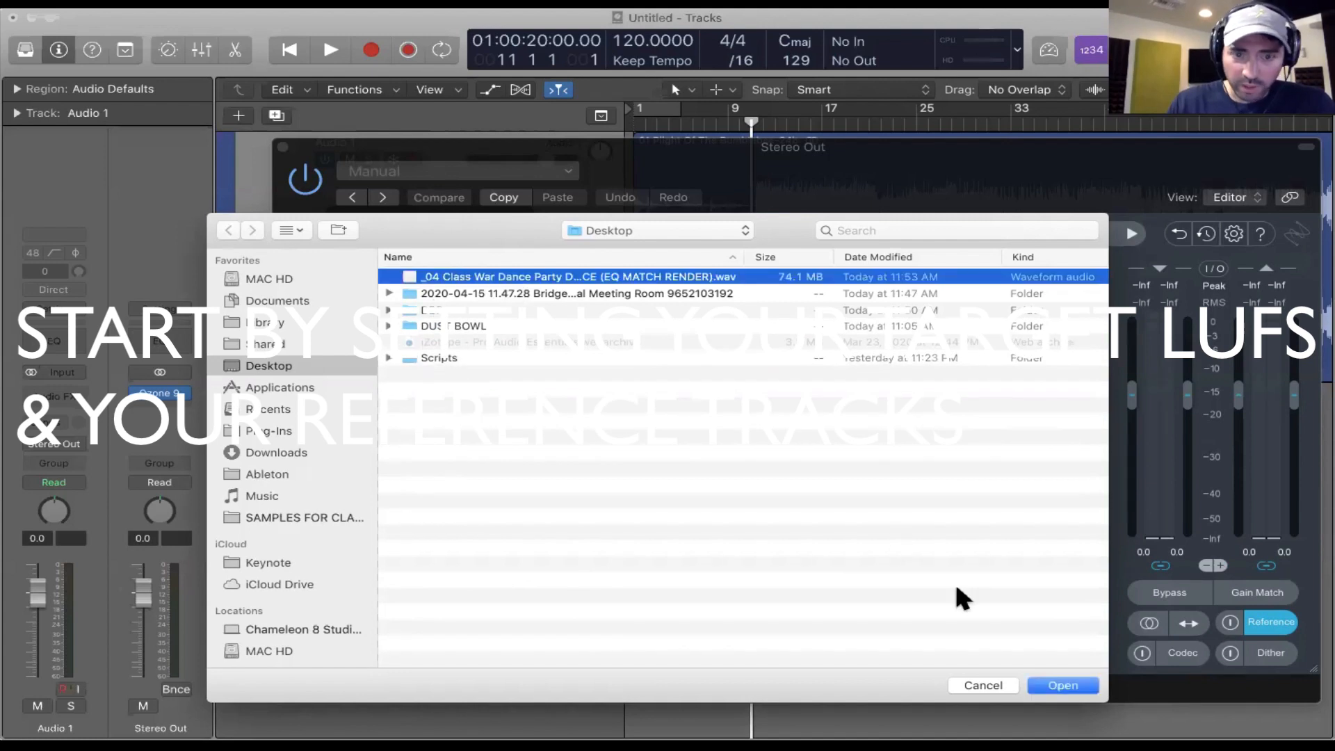
click(1060, 685)
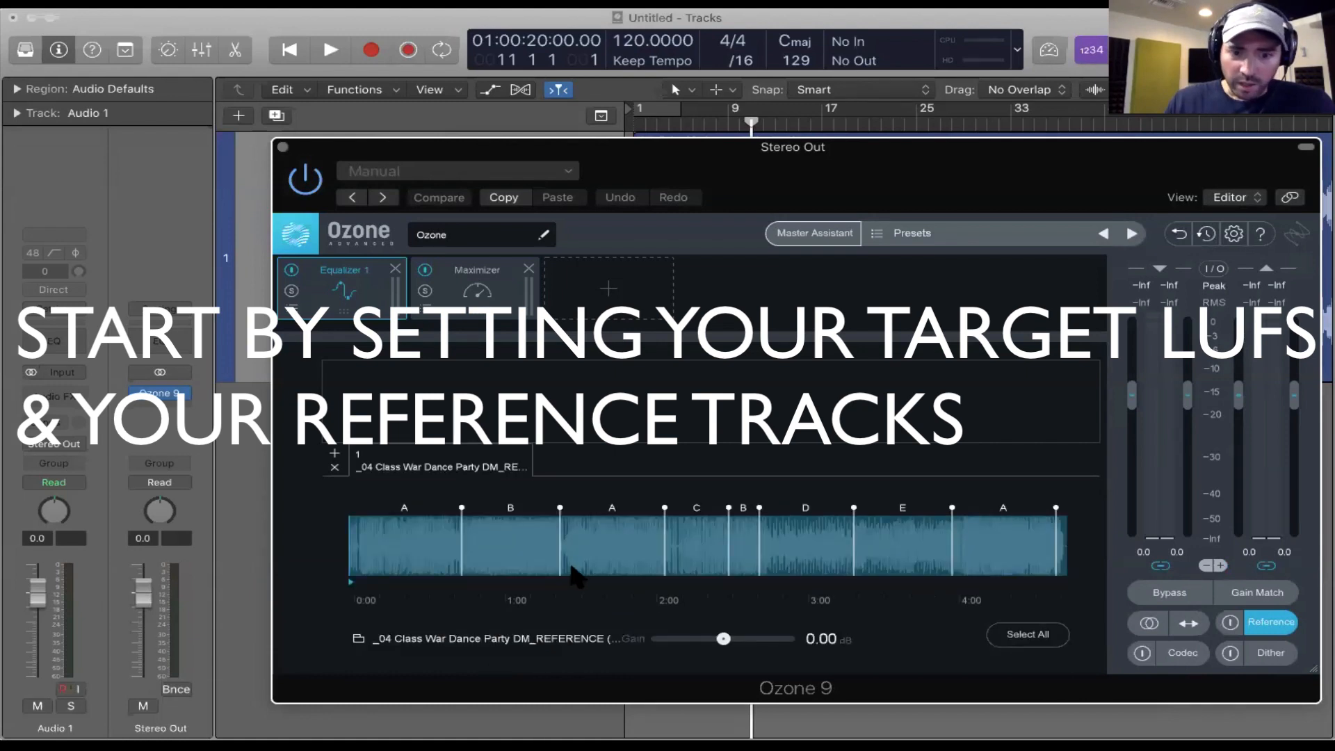
Set up Master Assistant with Modern modules, loudness and EQ based on the Class War Dance Party reference, and Streaming as destination
click(815, 235)
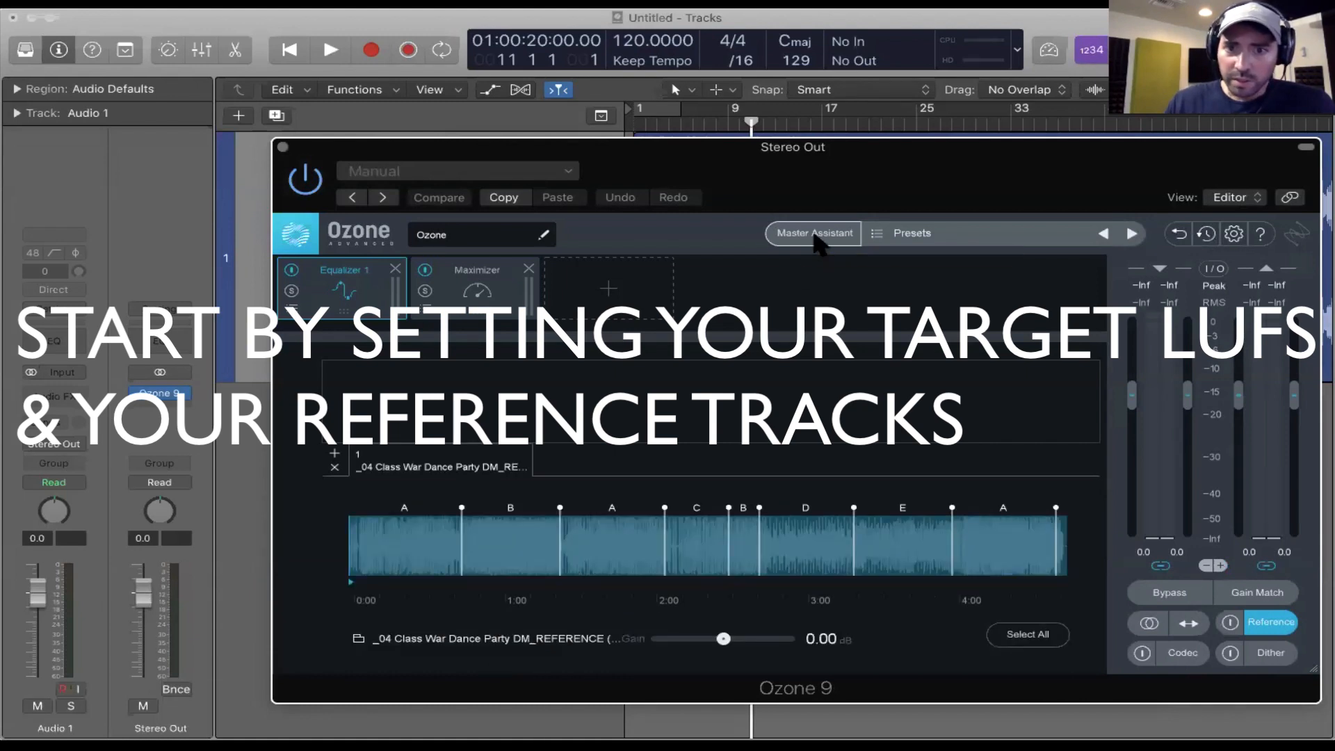
drag(667, 147, 695, 182)
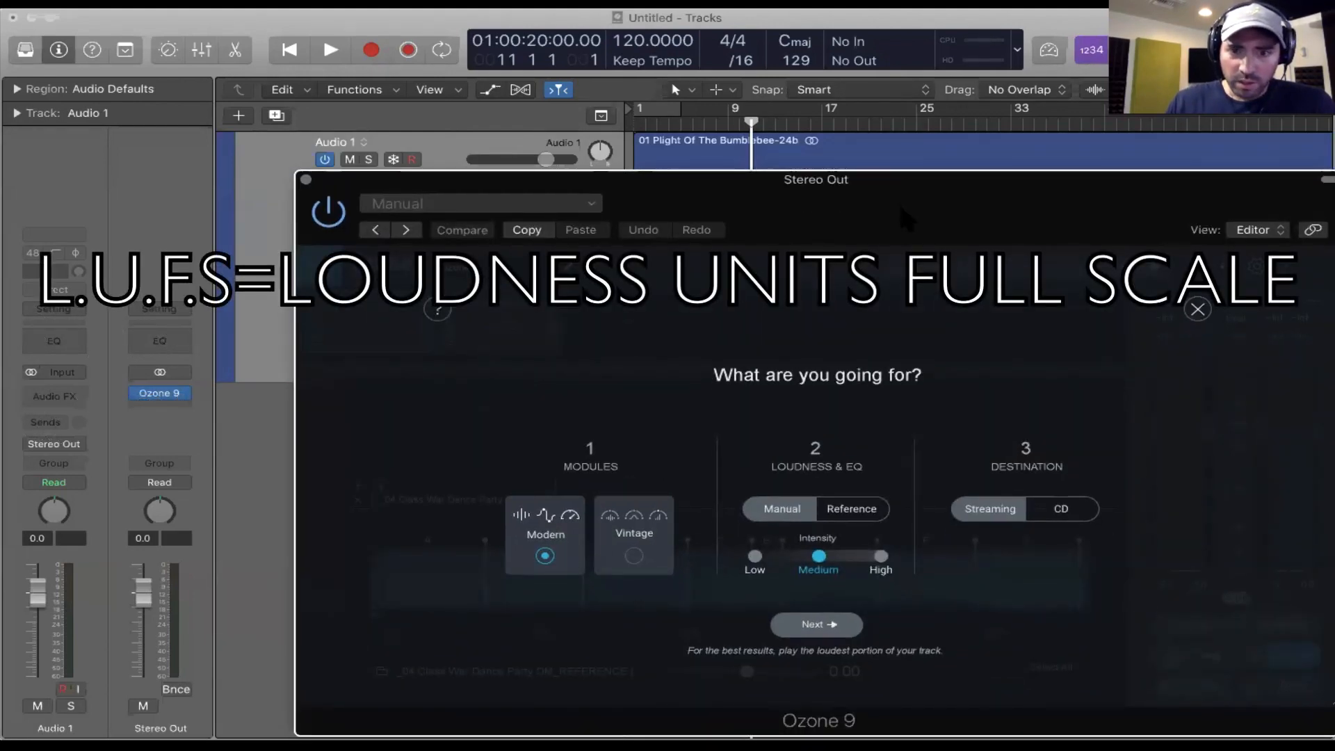
drag(899, 201, 809, 112)
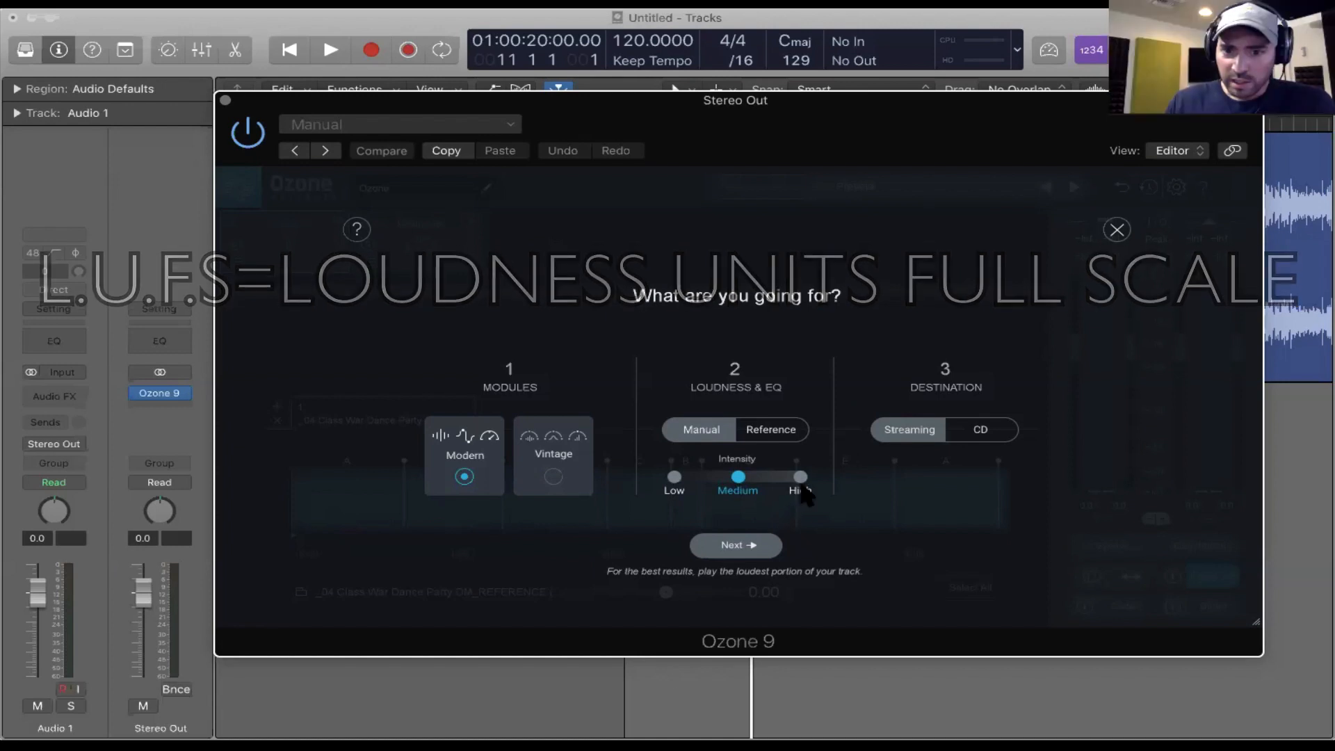
click(777, 433)
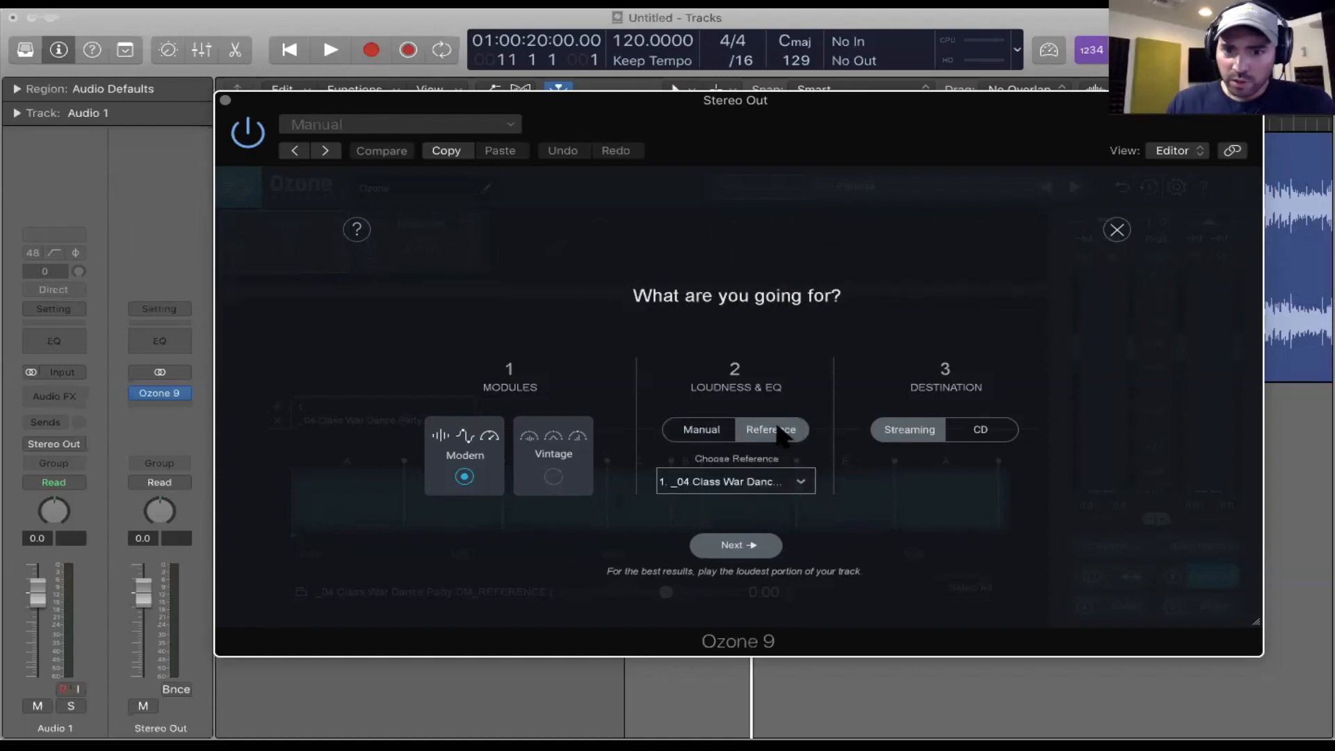
click(784, 481)
click(784, 481)
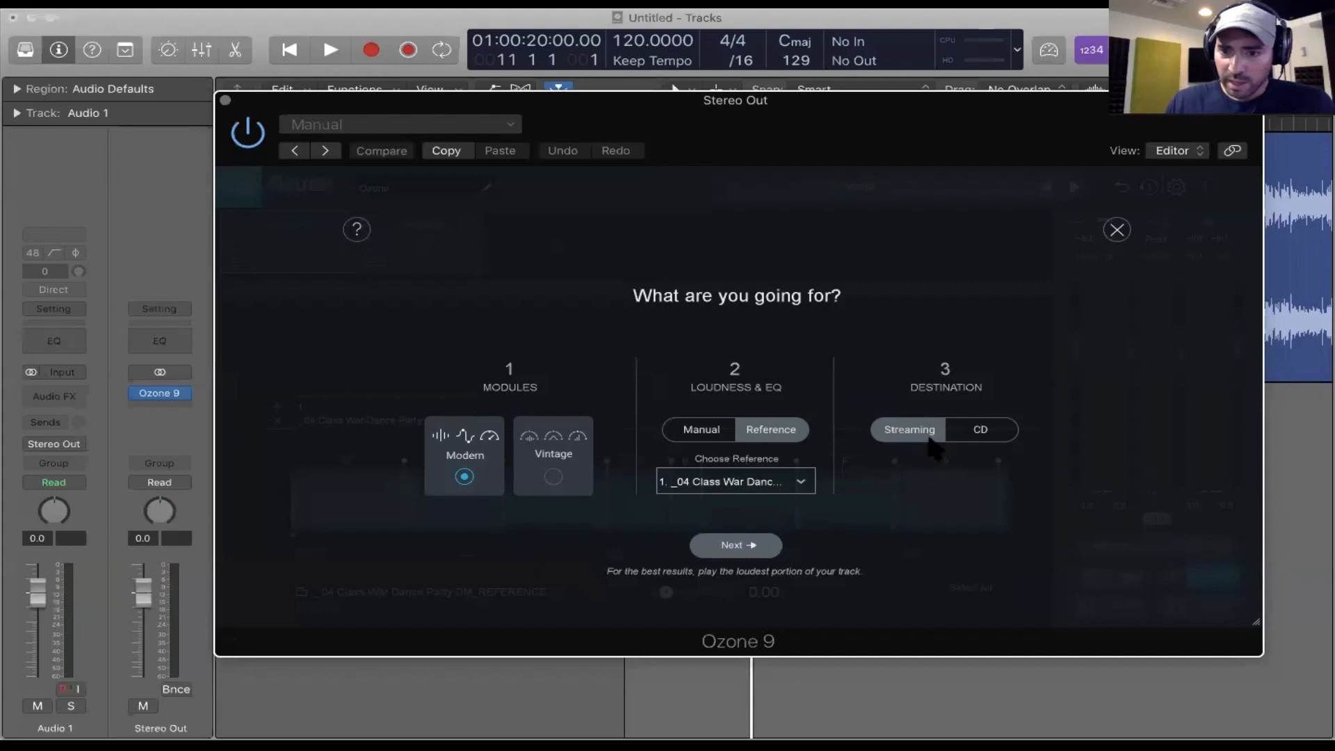
Run the Master Assistant analysis on the playing track and accept its suggested mastering chain
click(735, 547)
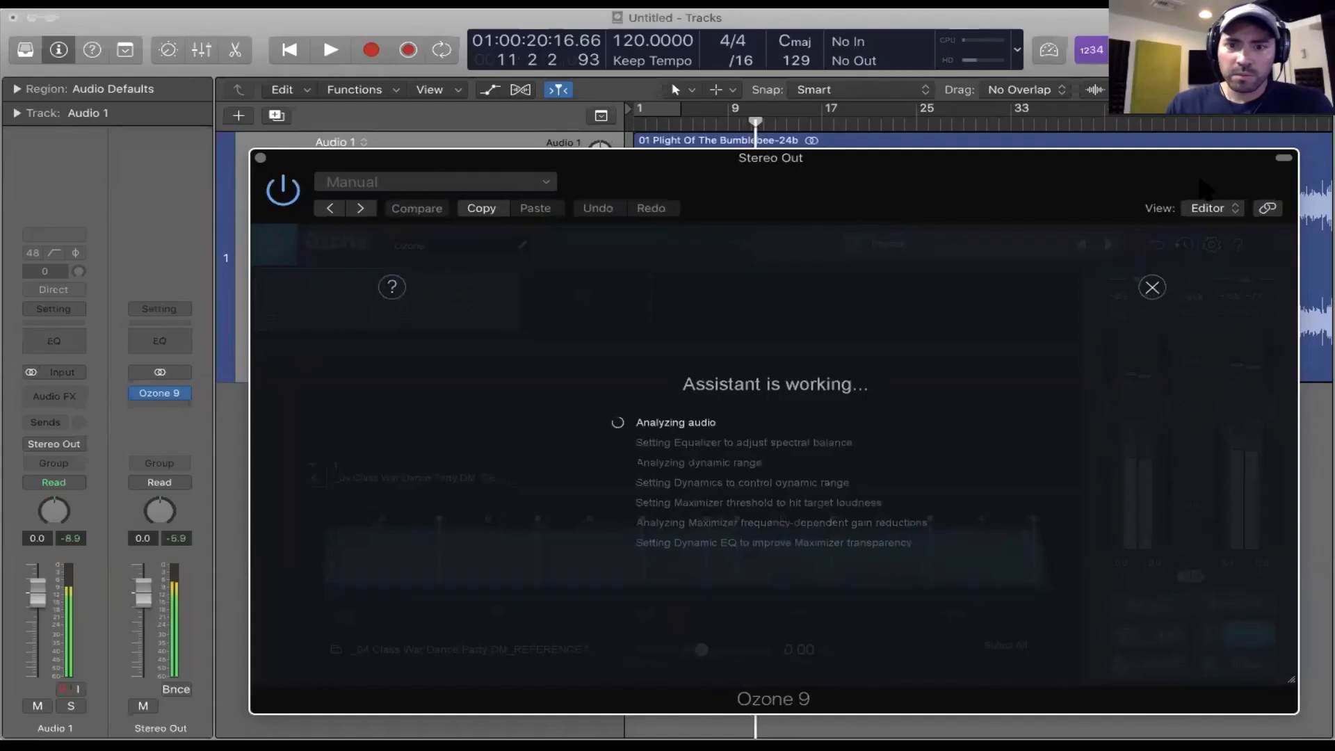
key(space)
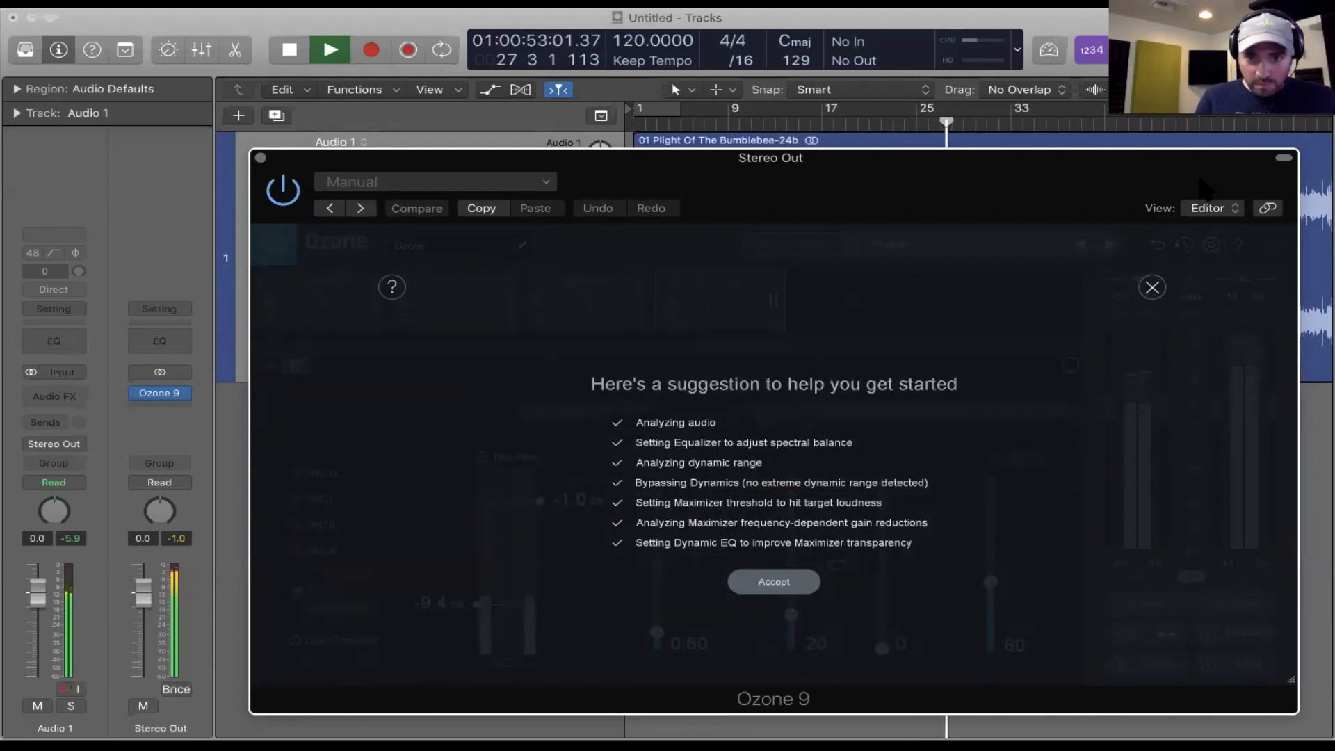
click(762, 591)
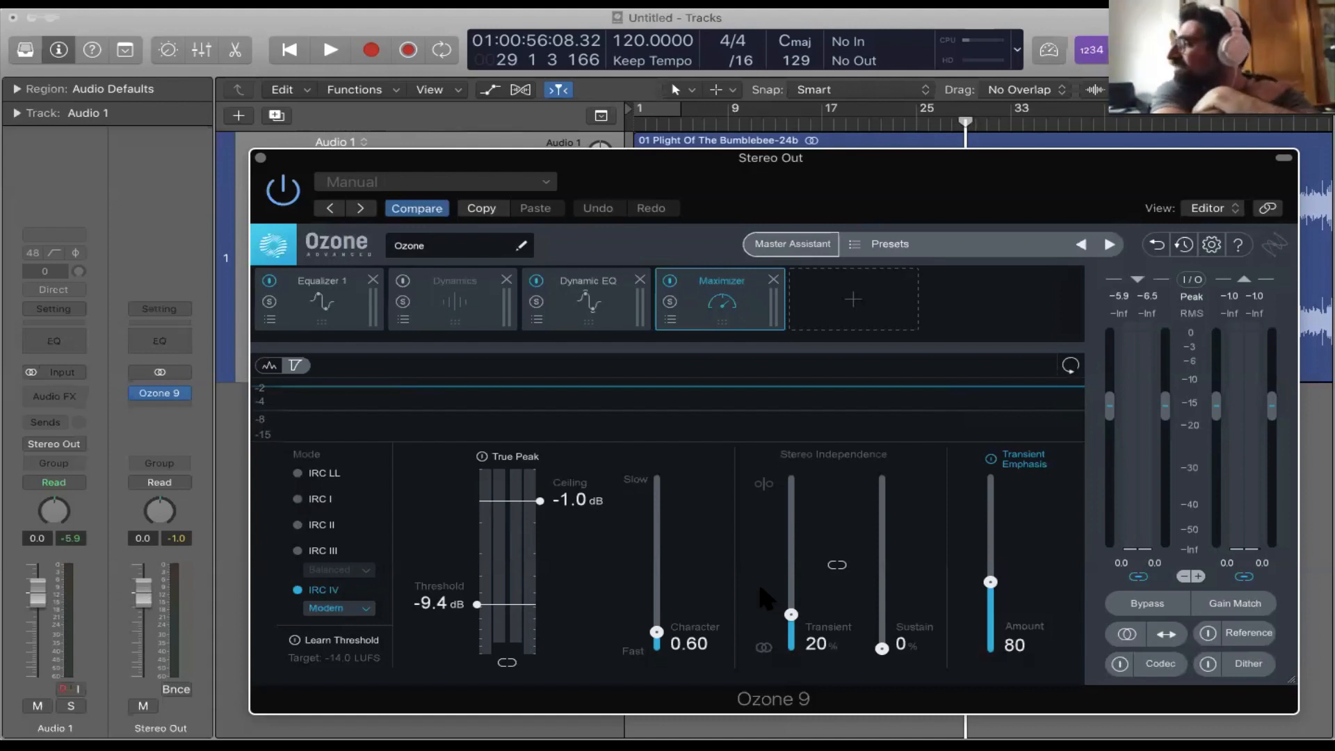
Insert MultiMeter after Ozone 9 on the Stereo Out channel and play the track briefly to read its LUFS level
drag(730, 181, 674, 178)
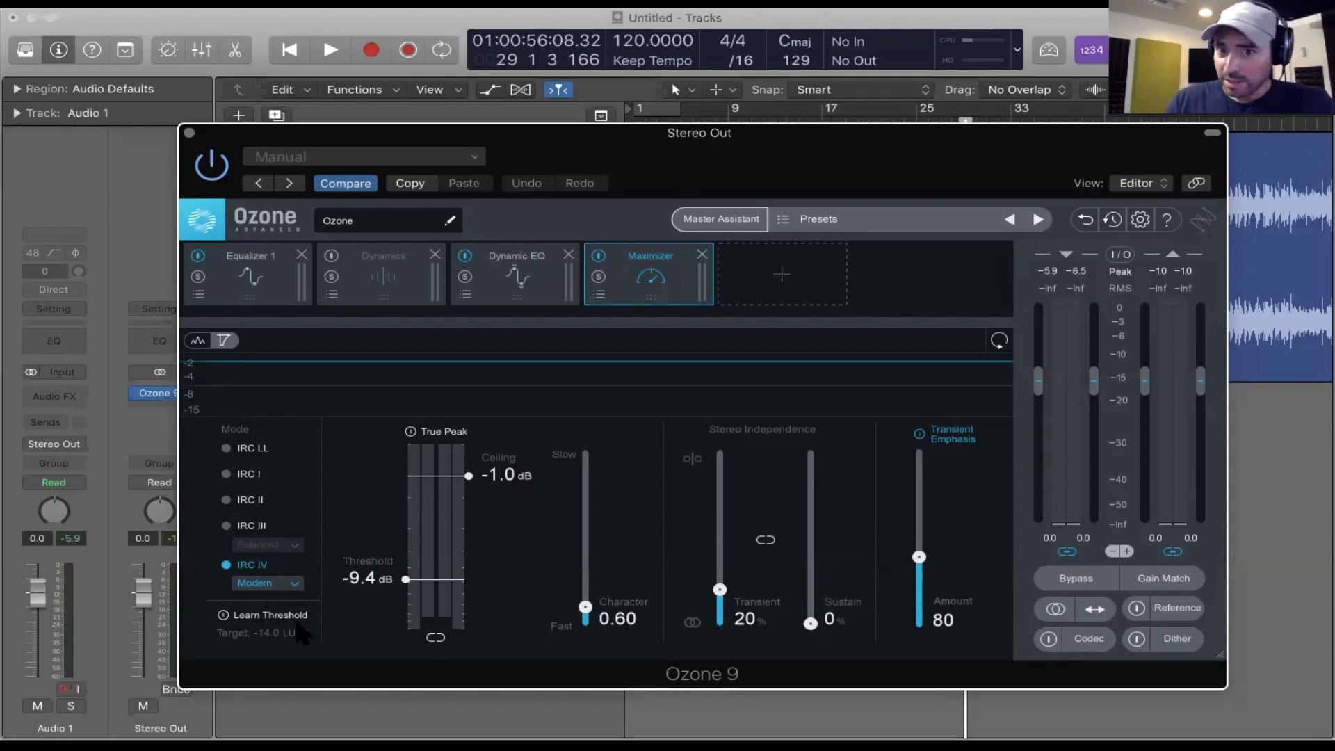
drag(666, 143, 807, 171)
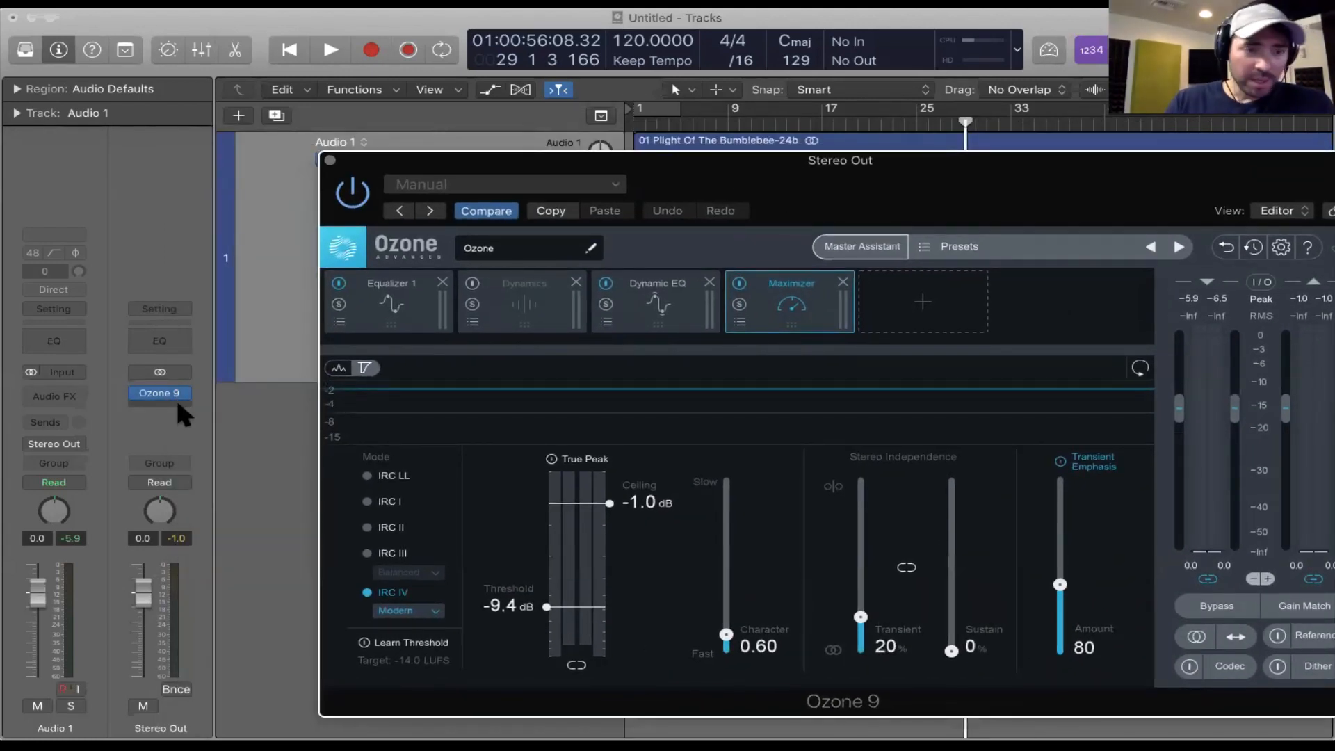
click(178, 403)
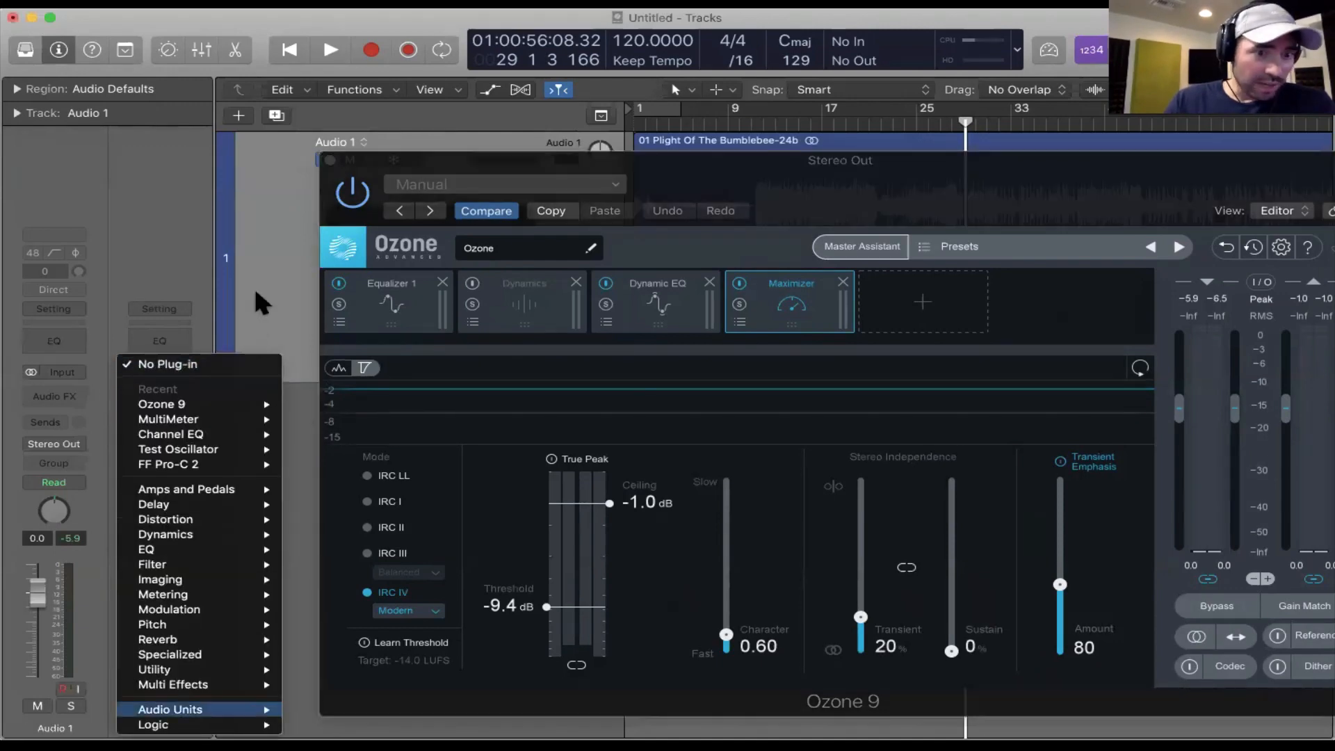
click(316, 420)
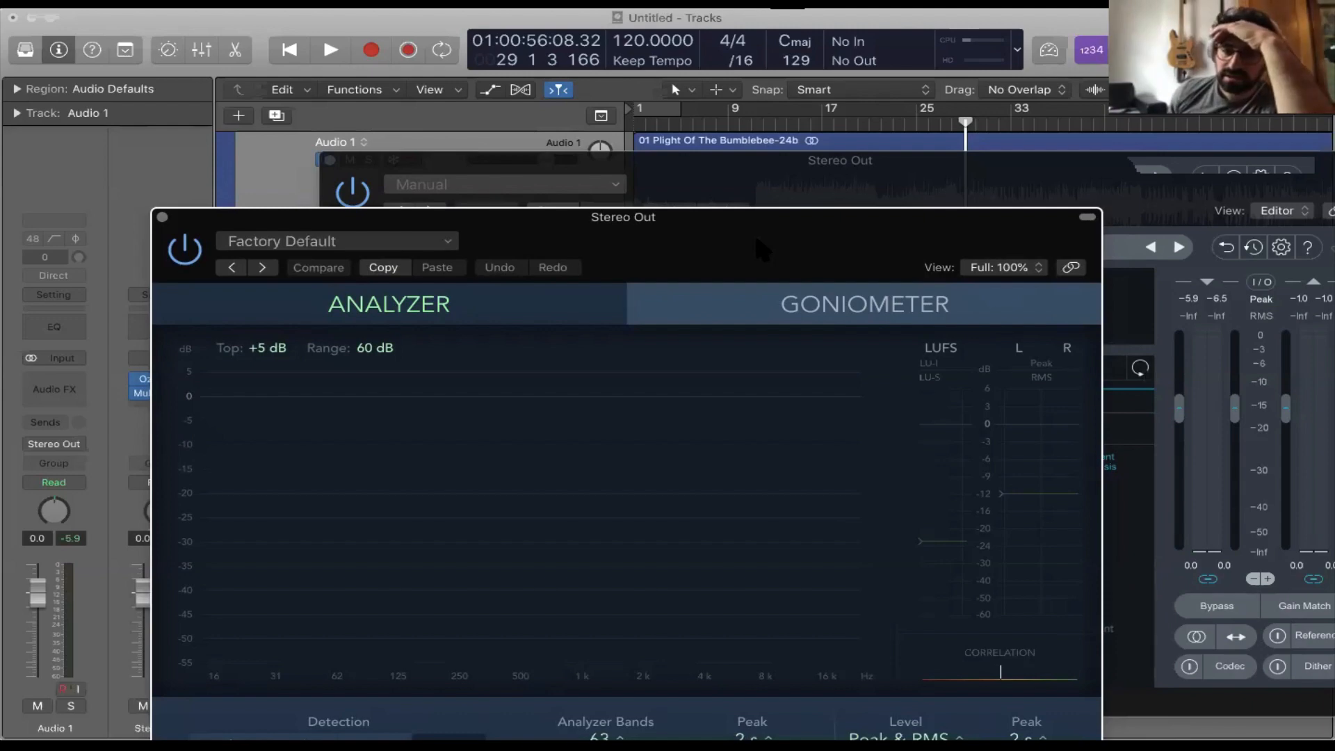
drag(756, 239, 890, 187)
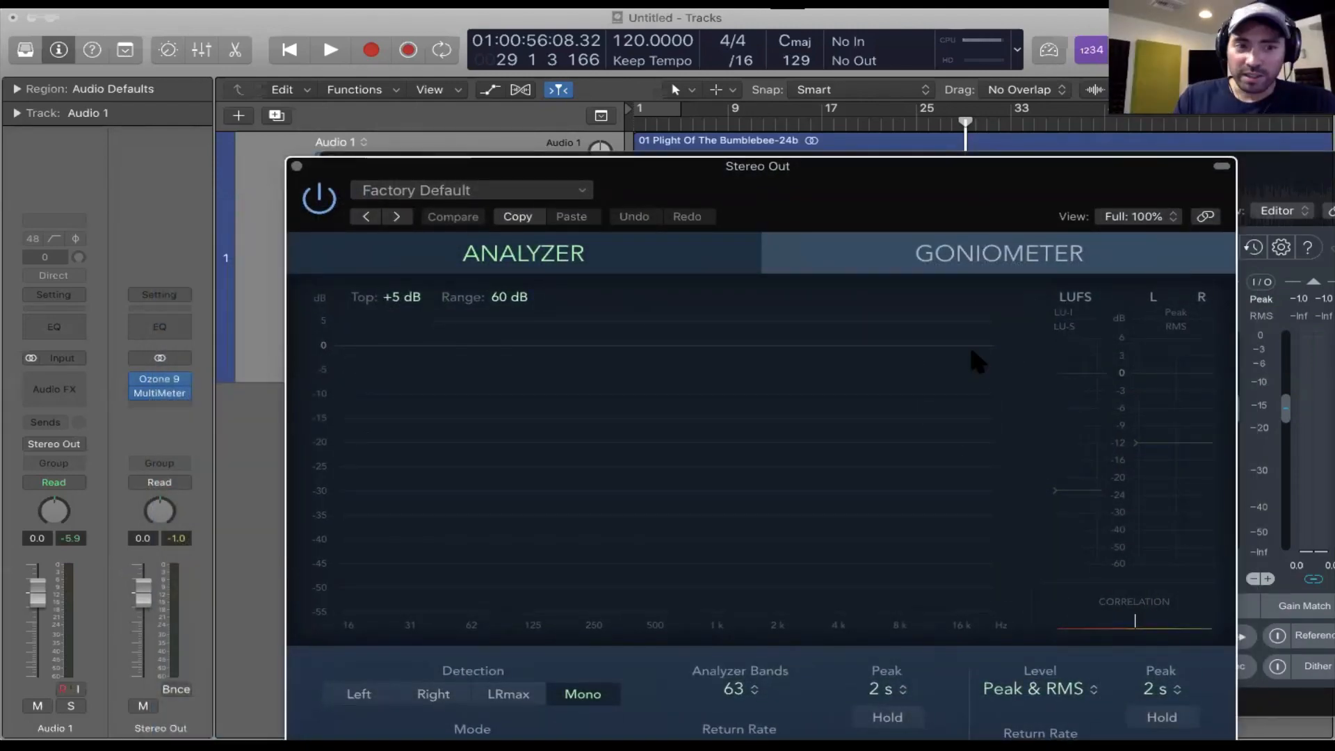
key(space)
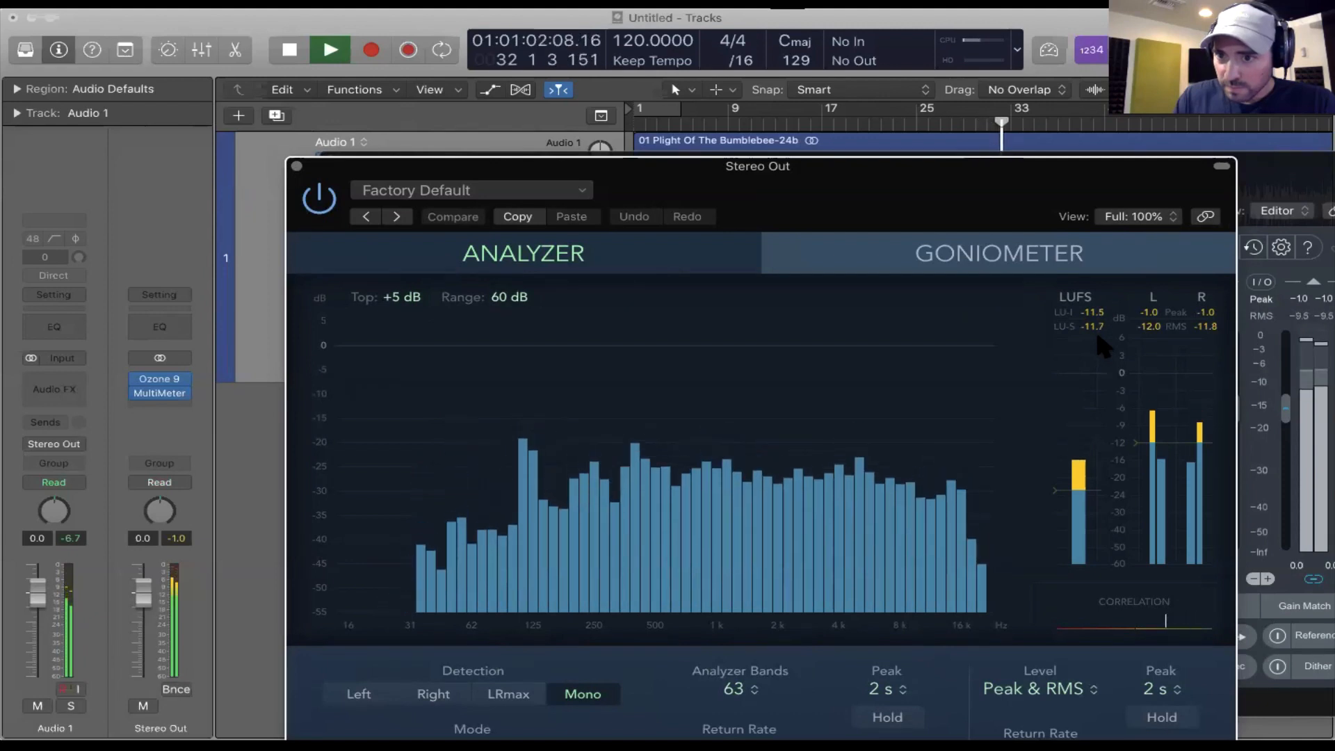
key(space)
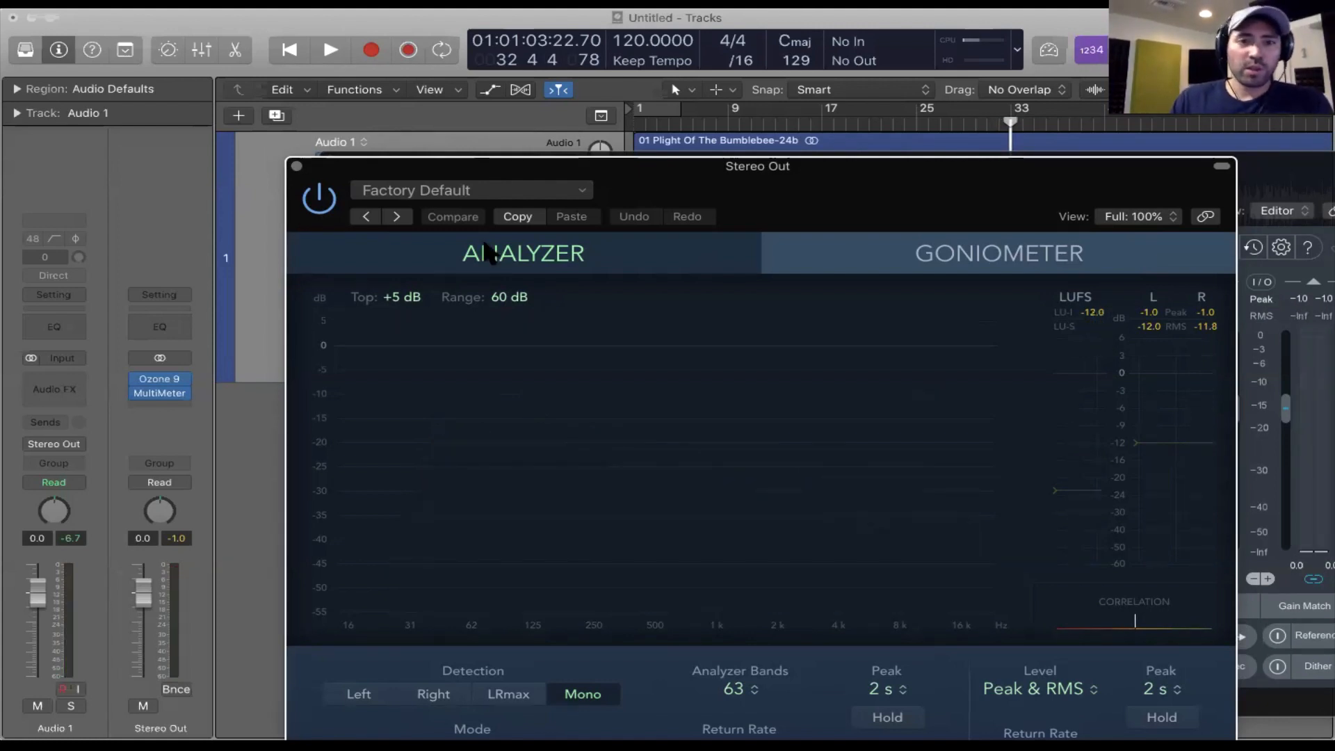
Enable Learn Threshold in the Ozone Maximizer with a target of -9.5 LUFS and play a short passage to learn it
drag(1276, 182, 1130, 205)
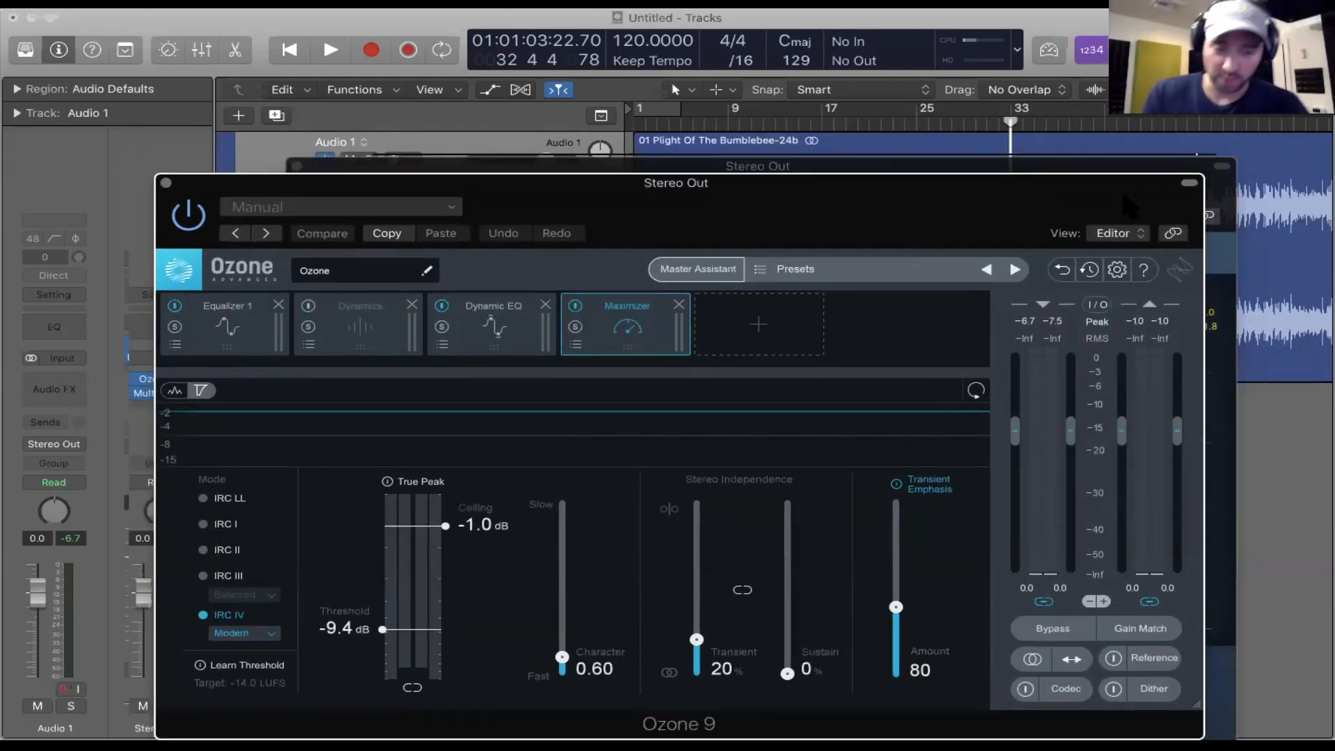
click(199, 666)
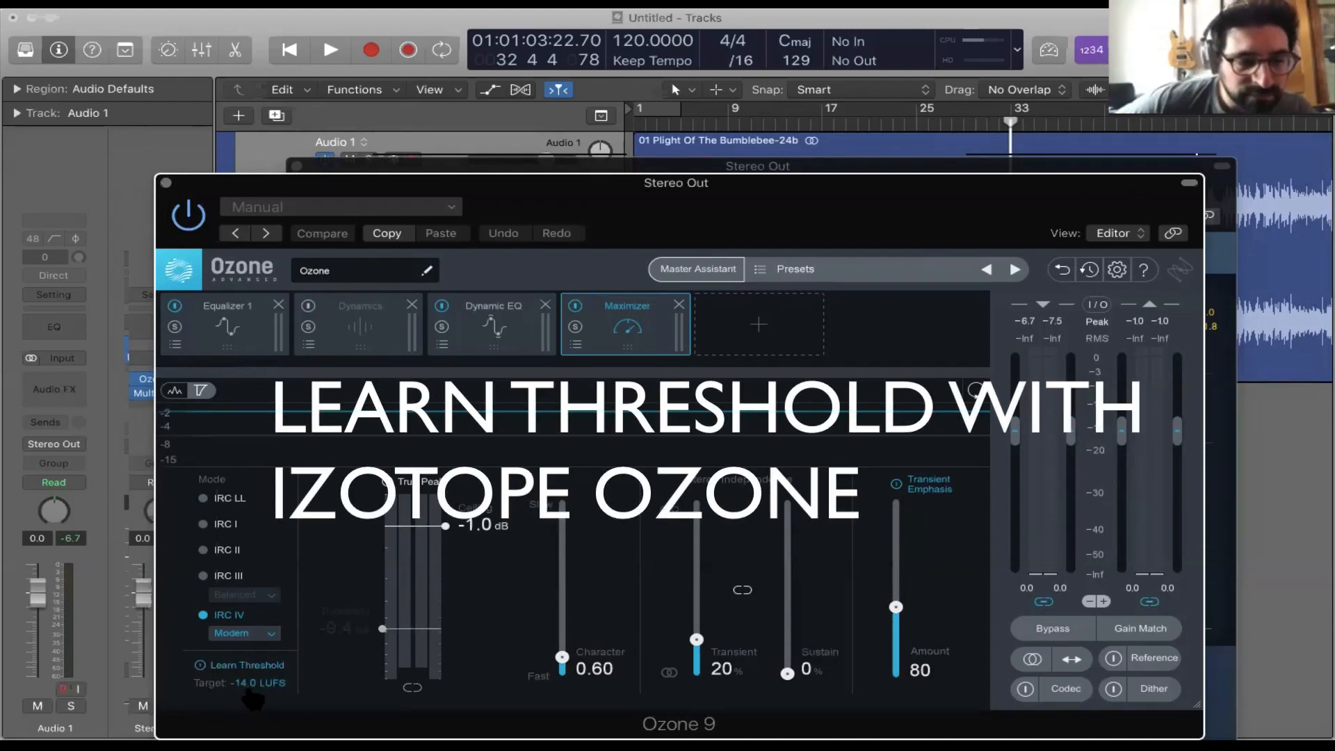
drag(253, 698, 268, 665)
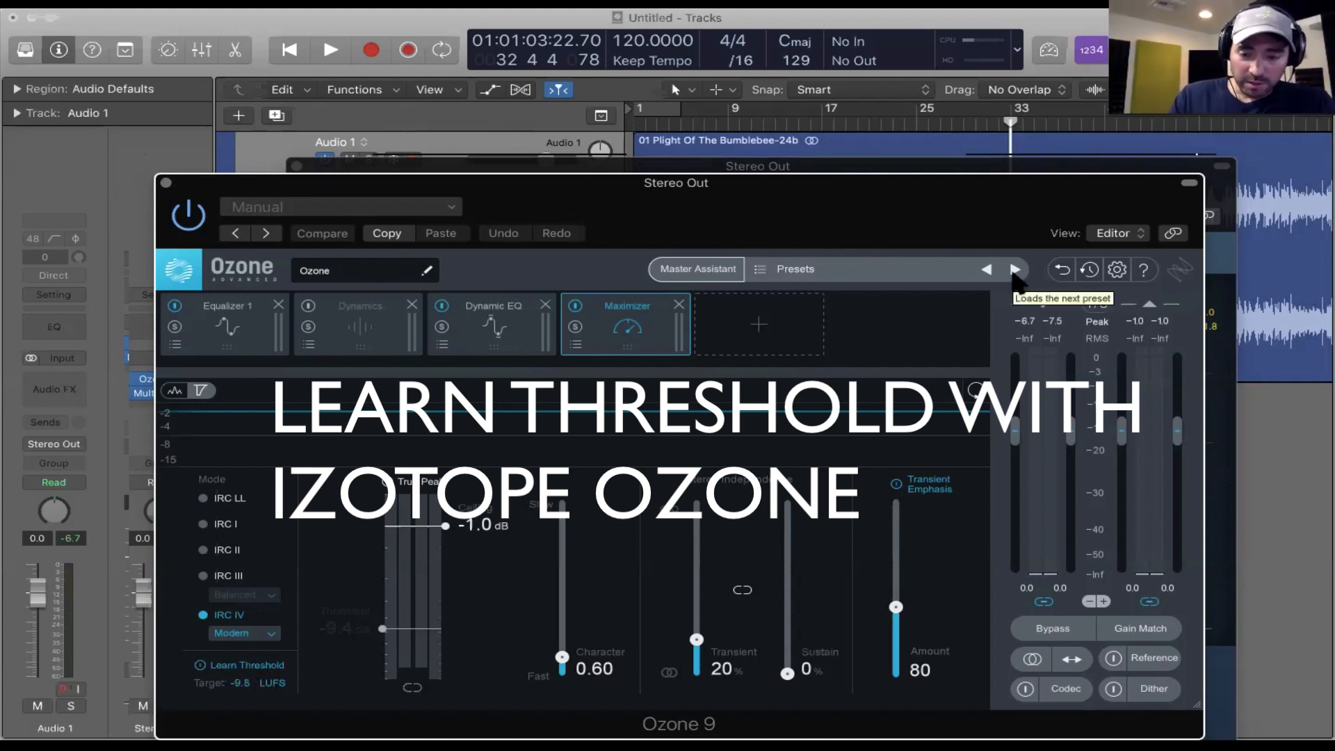
key(space)
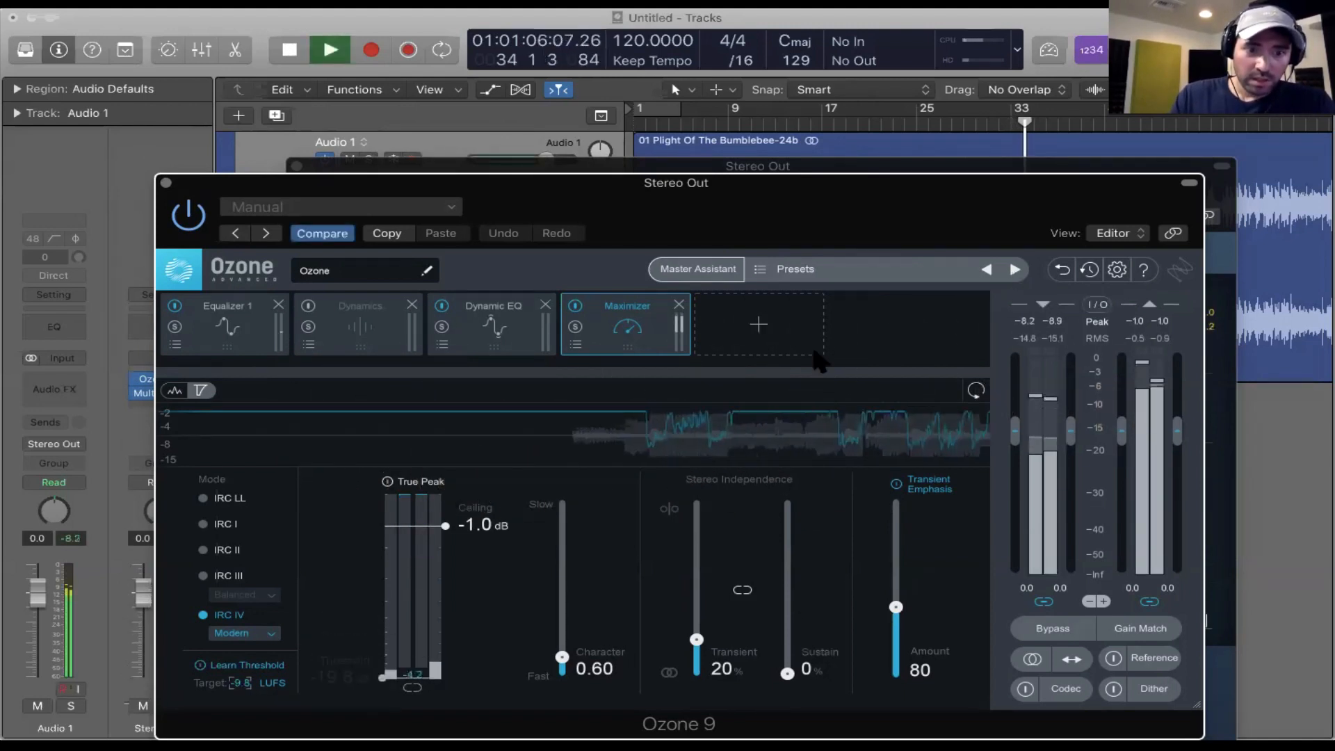
key(space)
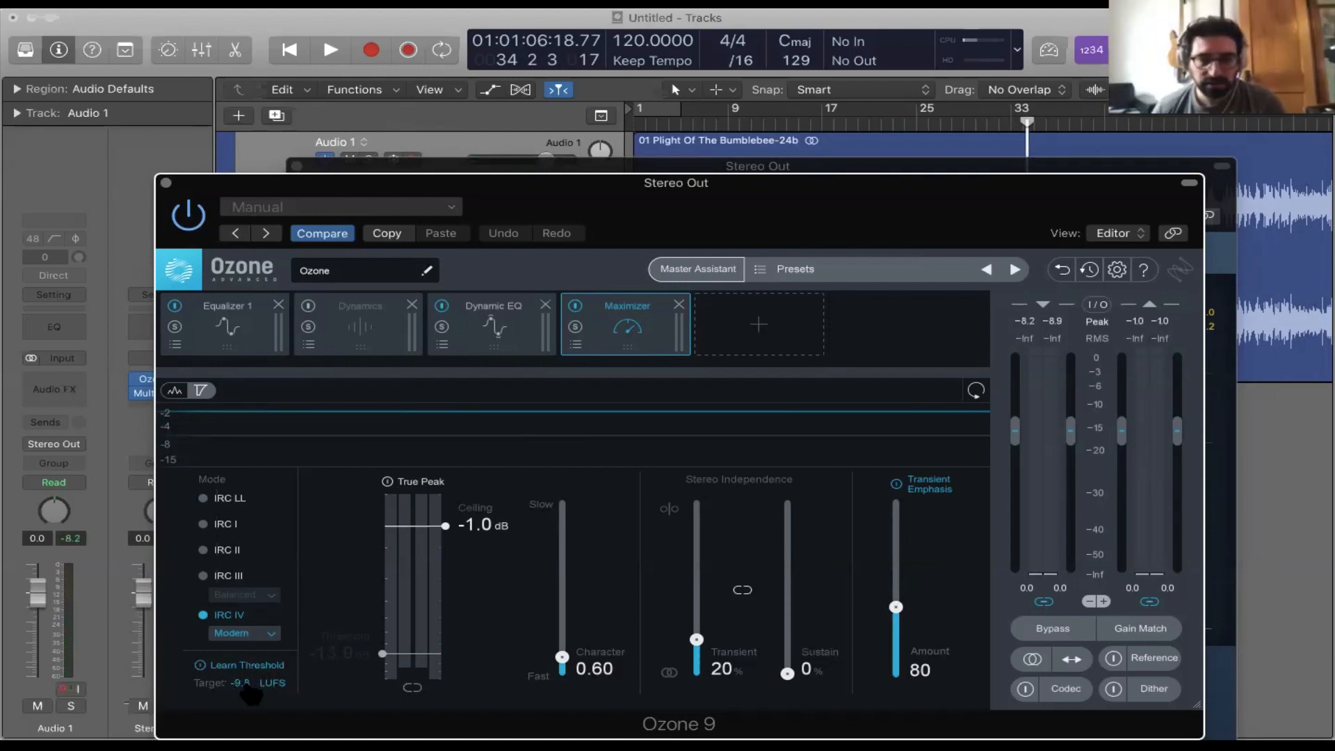
Relearn the Maximizer threshold during playback, trying target levels of -11.0 LUFS and -10.3 LUFS
drag(256, 695, 258, 707)
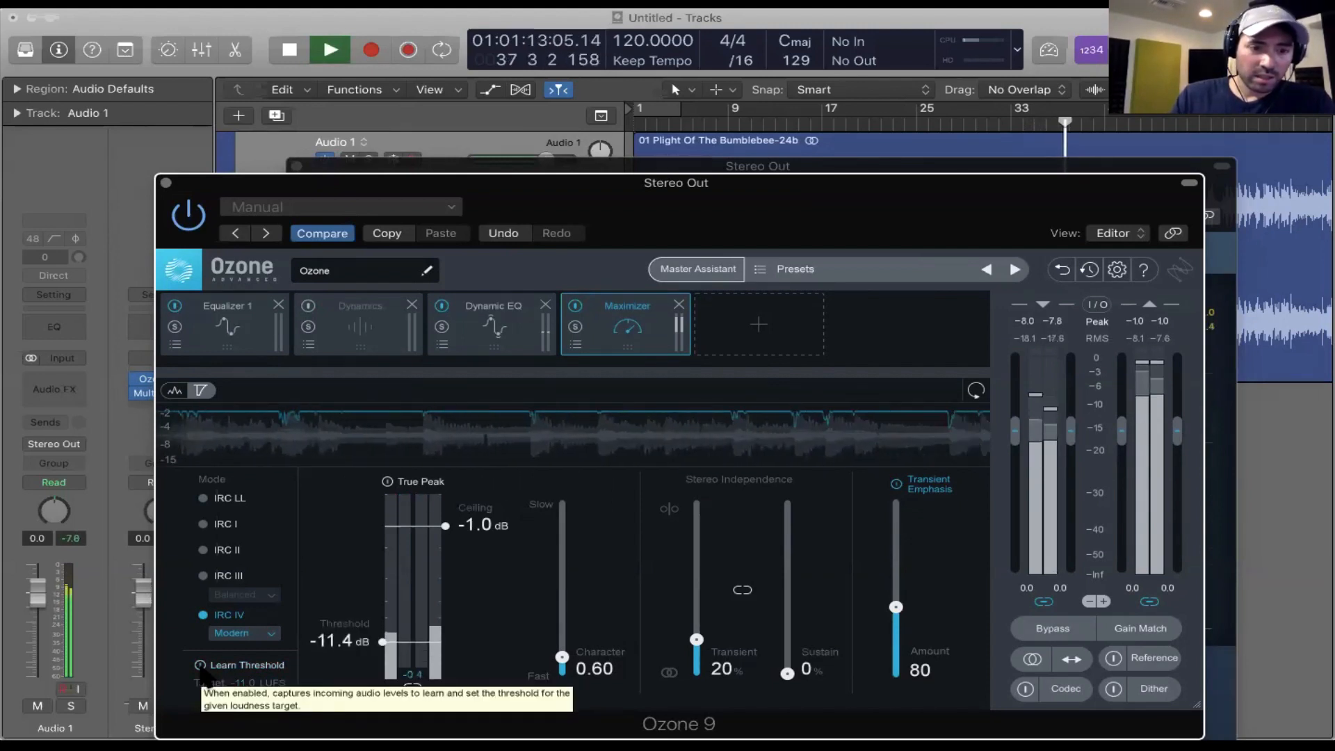
click(265, 685)
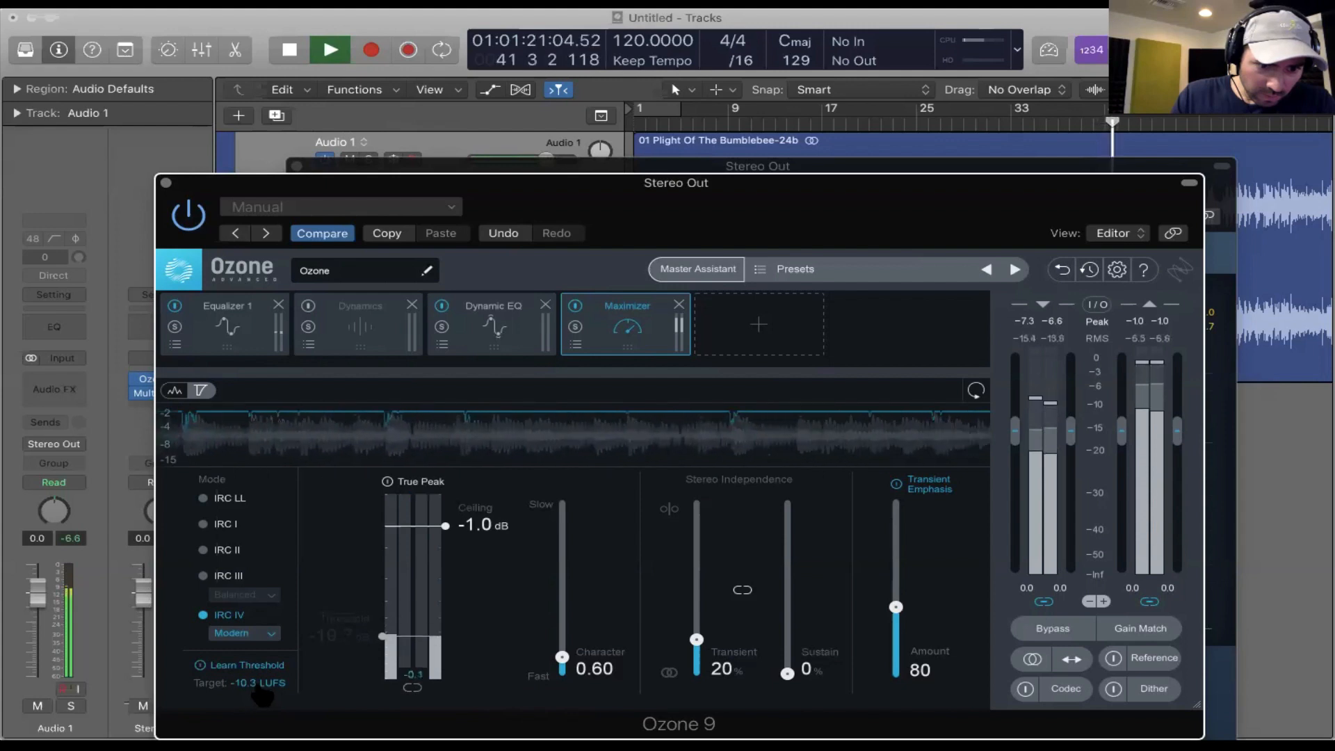
click(204, 670)
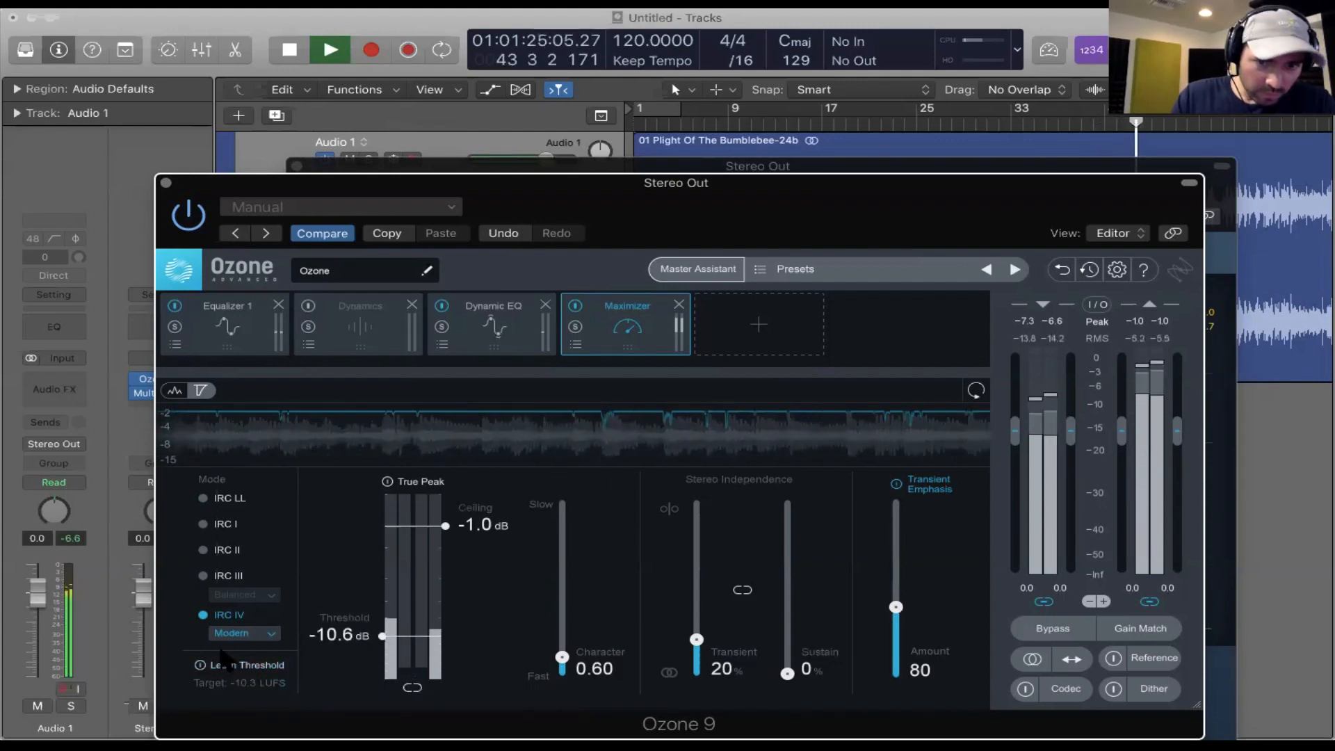
Restart playback from the start of the track's loud section and relearn the Maximizer threshold with a target of -10.1 LUFS
key(v)
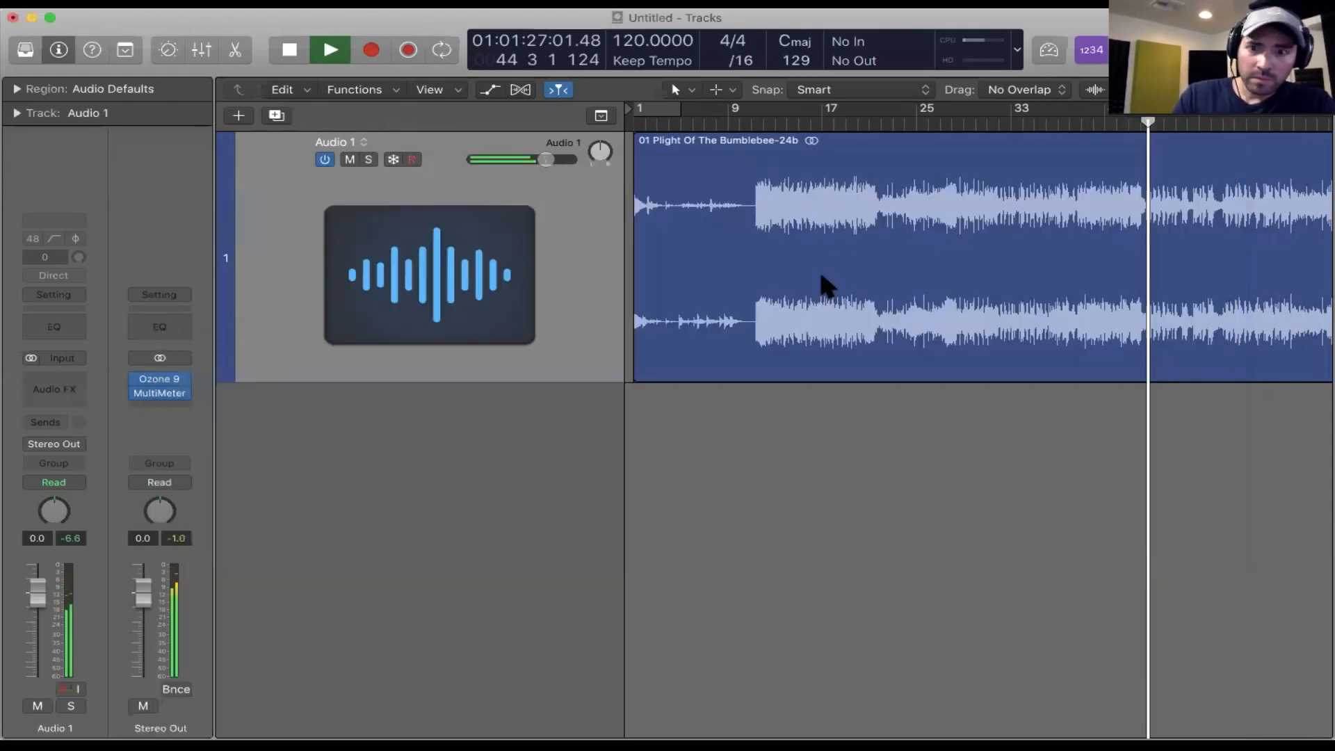
click(769, 402)
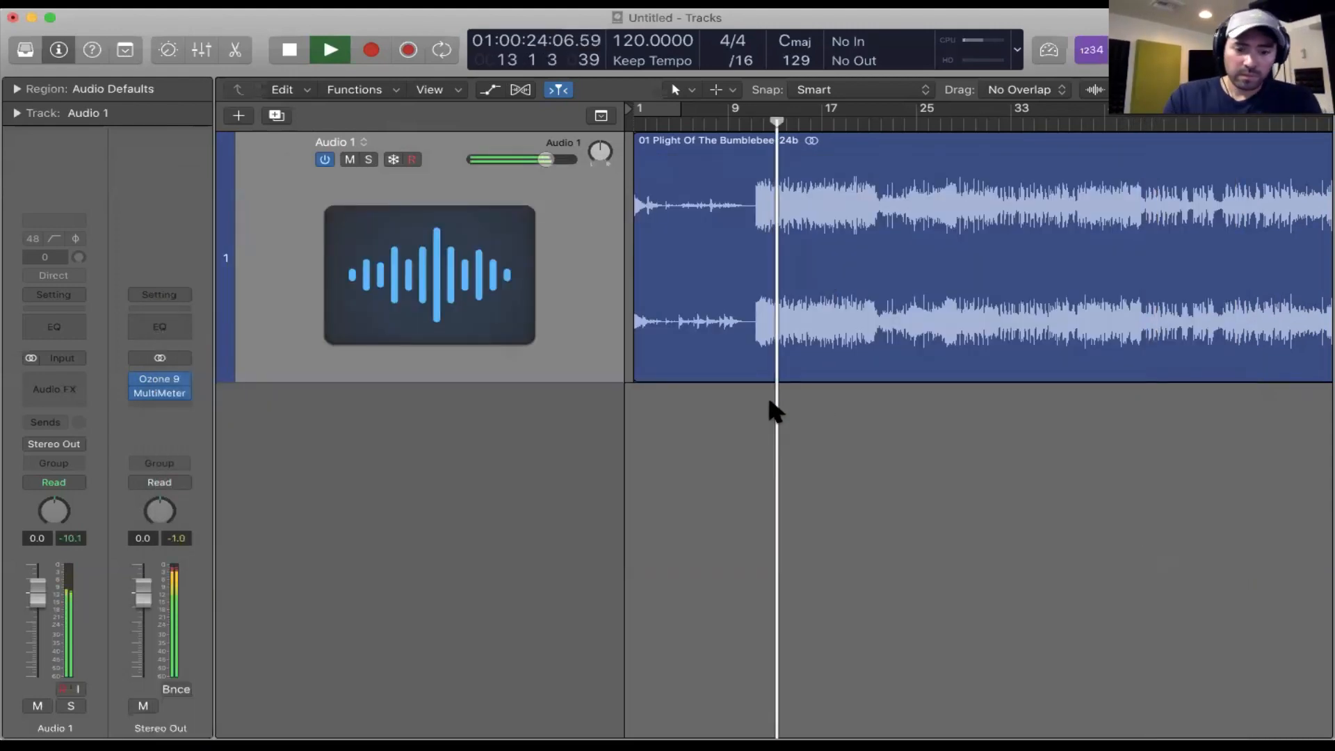
key(v)
drag(755, 362, 769, 134)
click(264, 596)
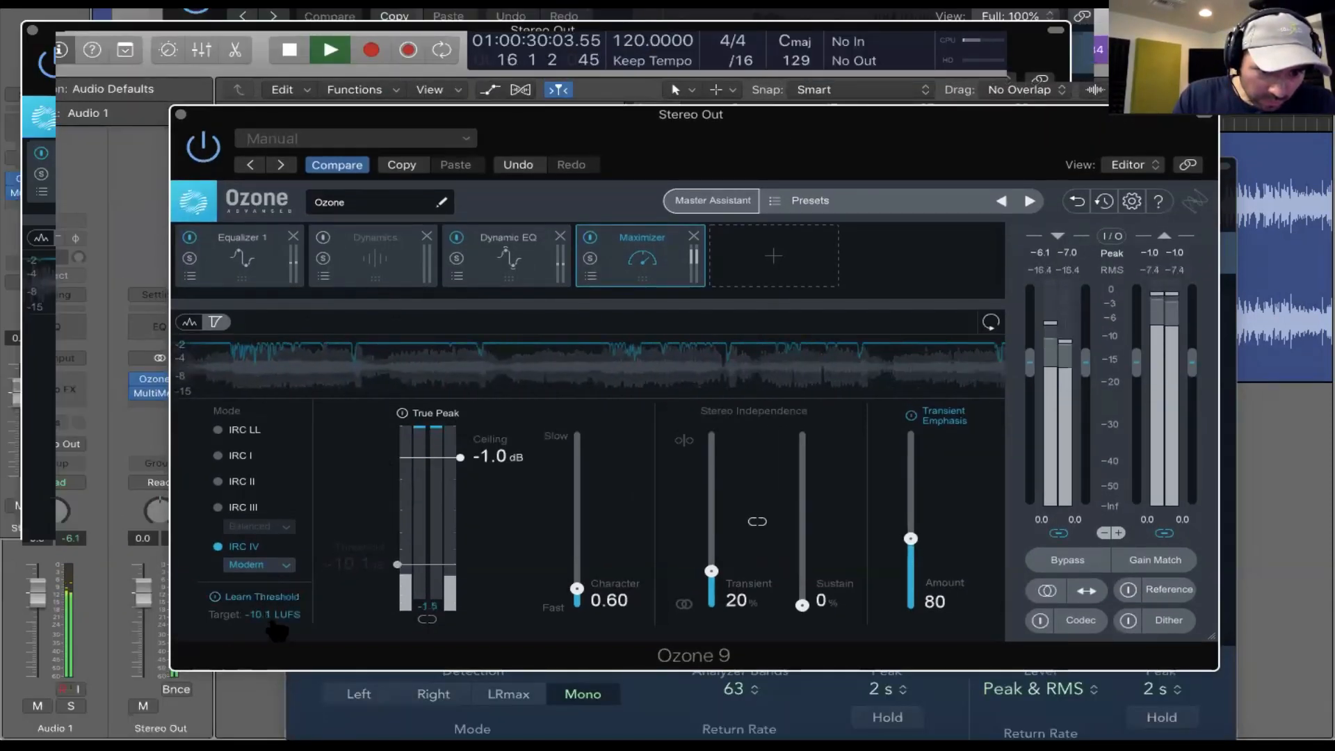
click(242, 602)
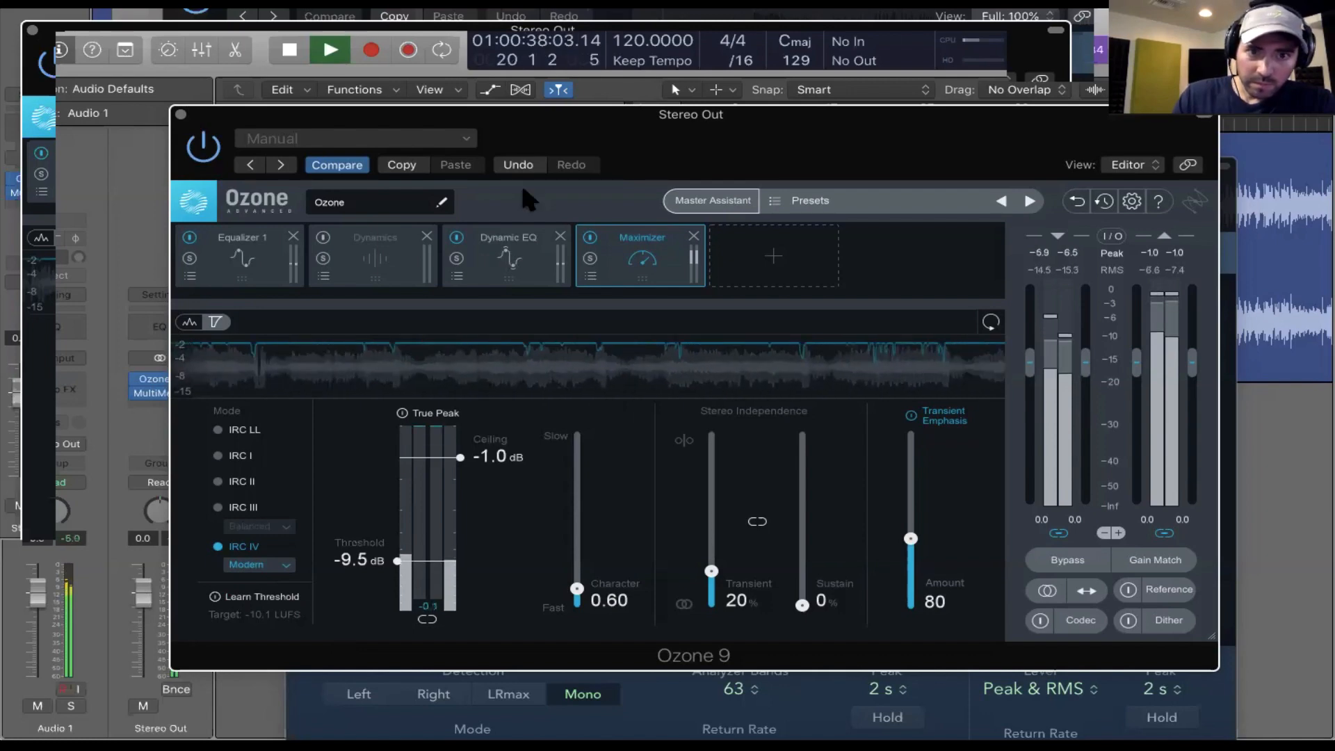
Replay the loud section, close the front Ozone window and check the LUFS readings in MultiMeter
drag(530, 143, 625, 273)
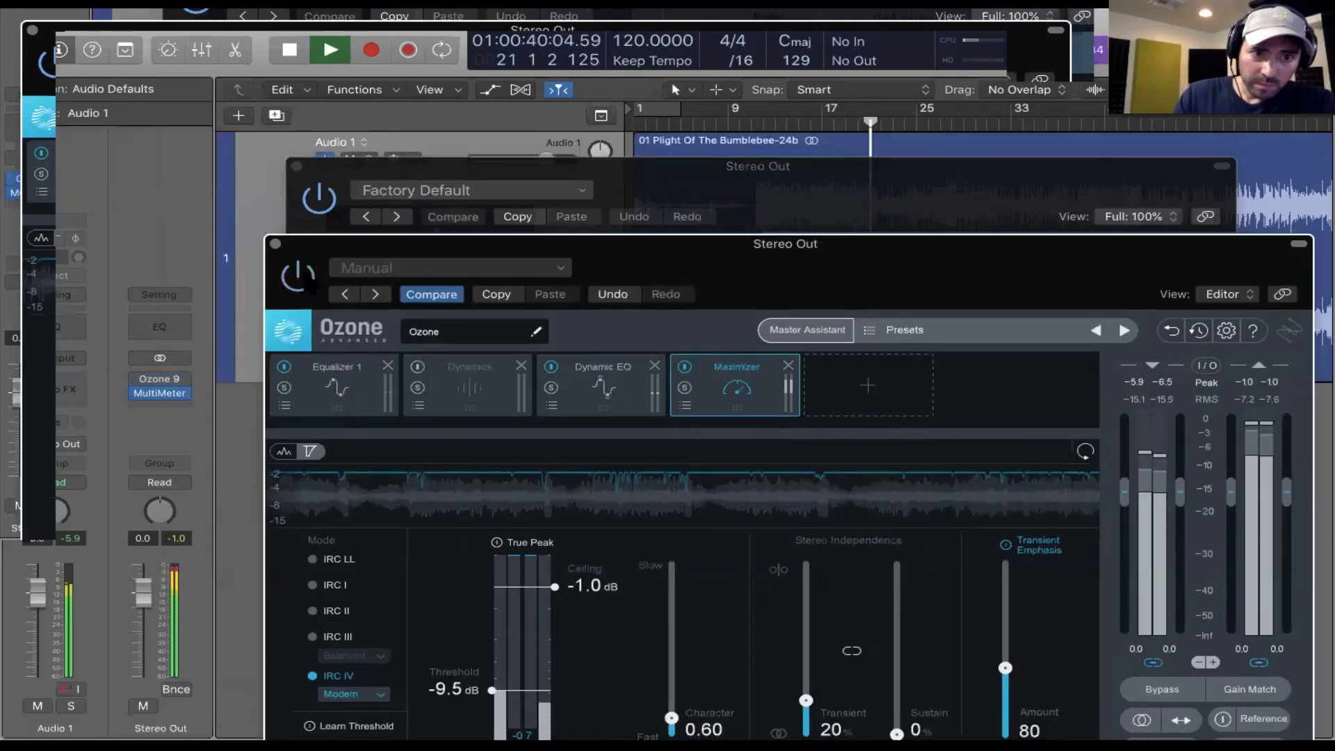
drag(723, 185, 758, 284)
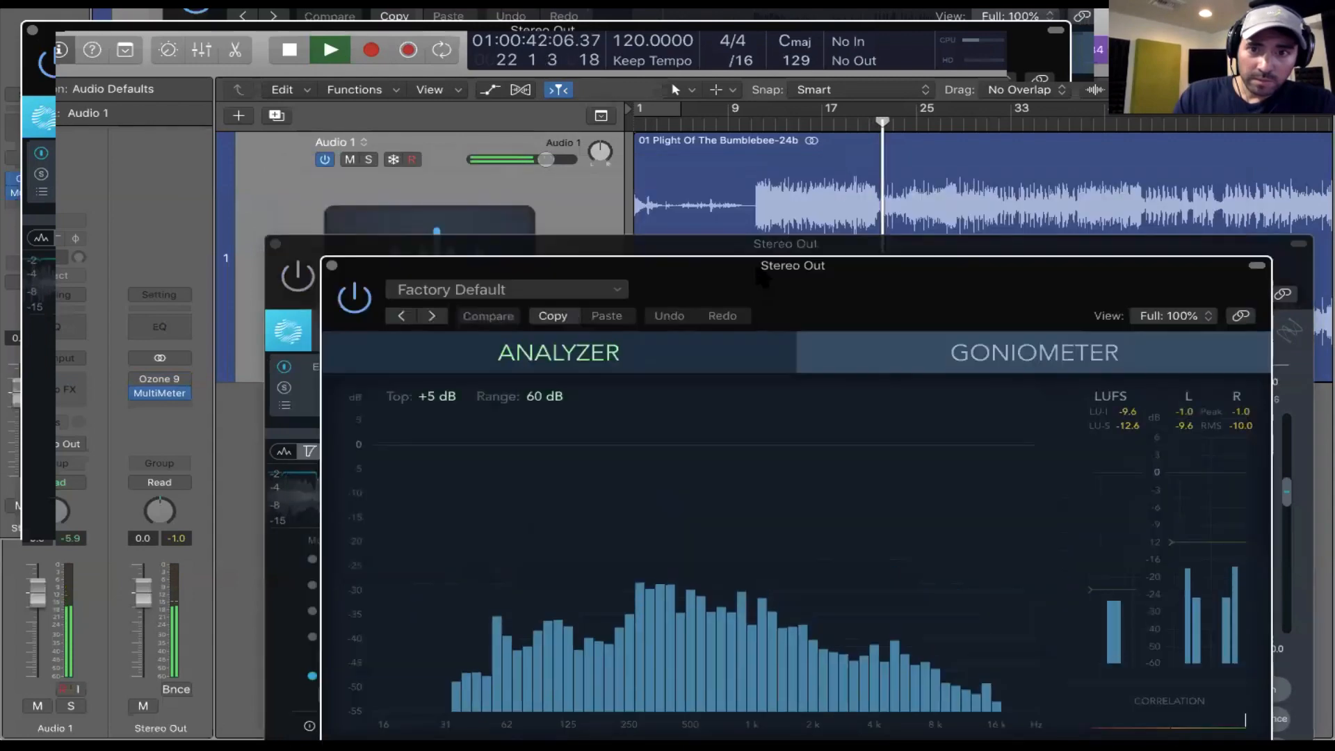
key(space)
key(space)
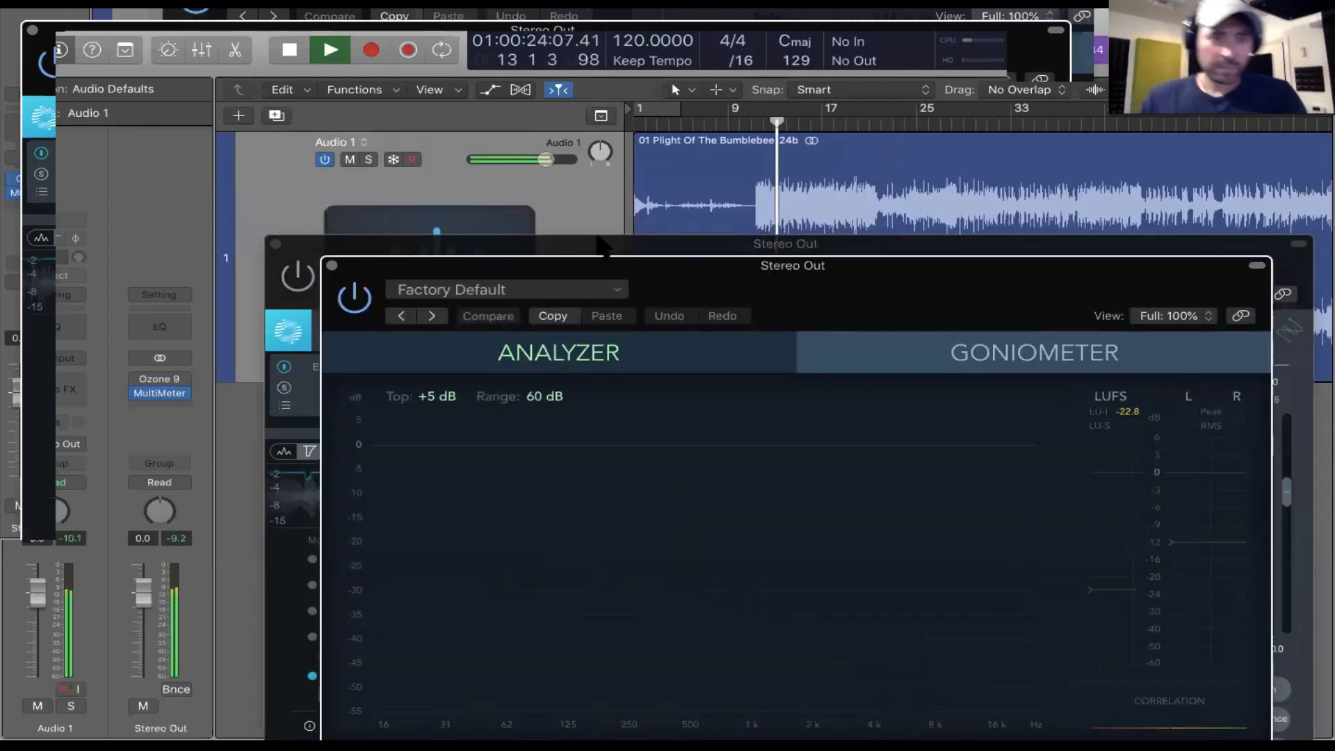
click(386, 248)
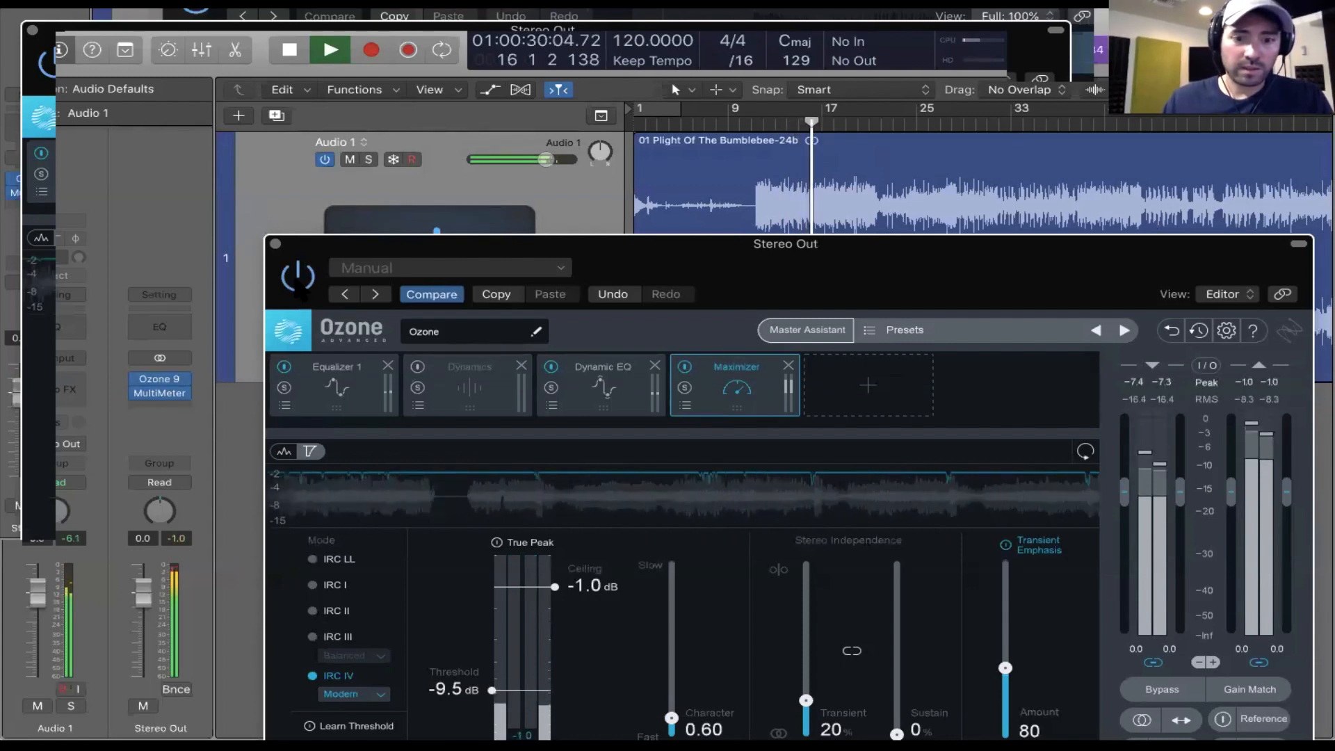
click(275, 244)
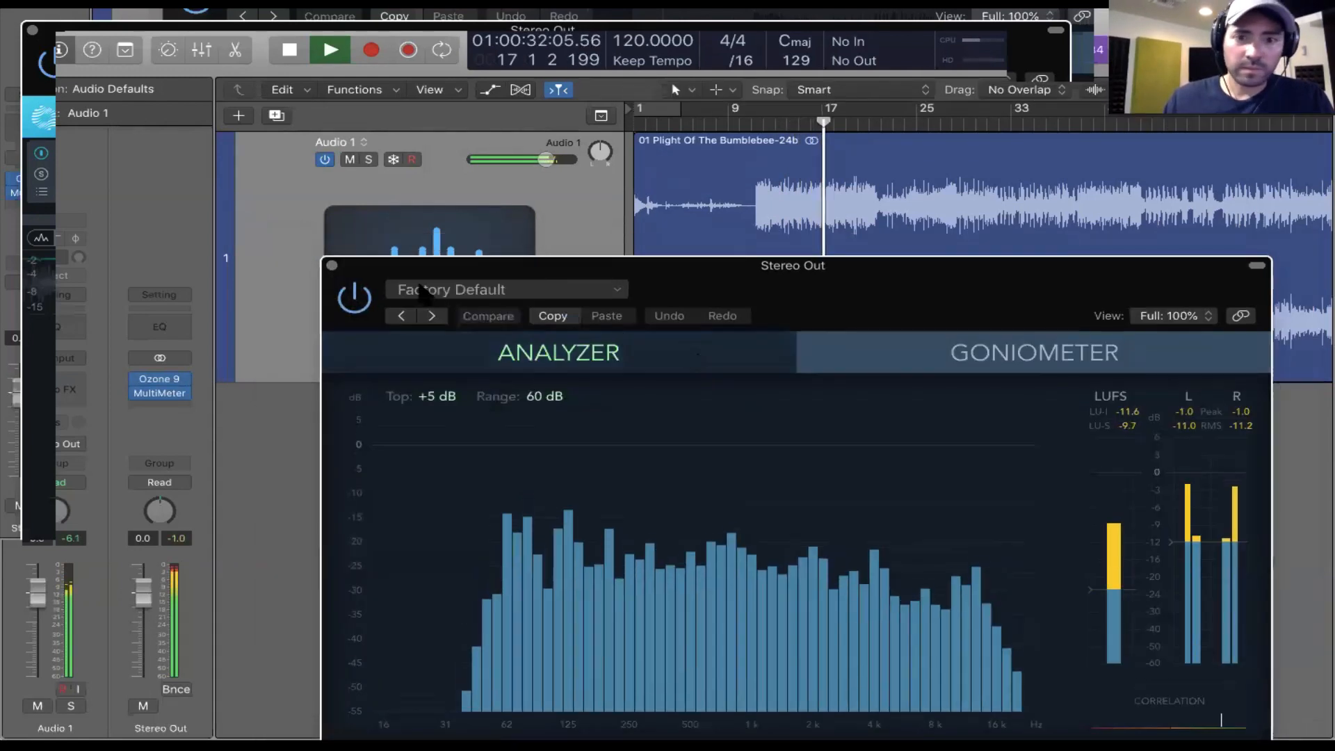
drag(424, 265, 294, 207)
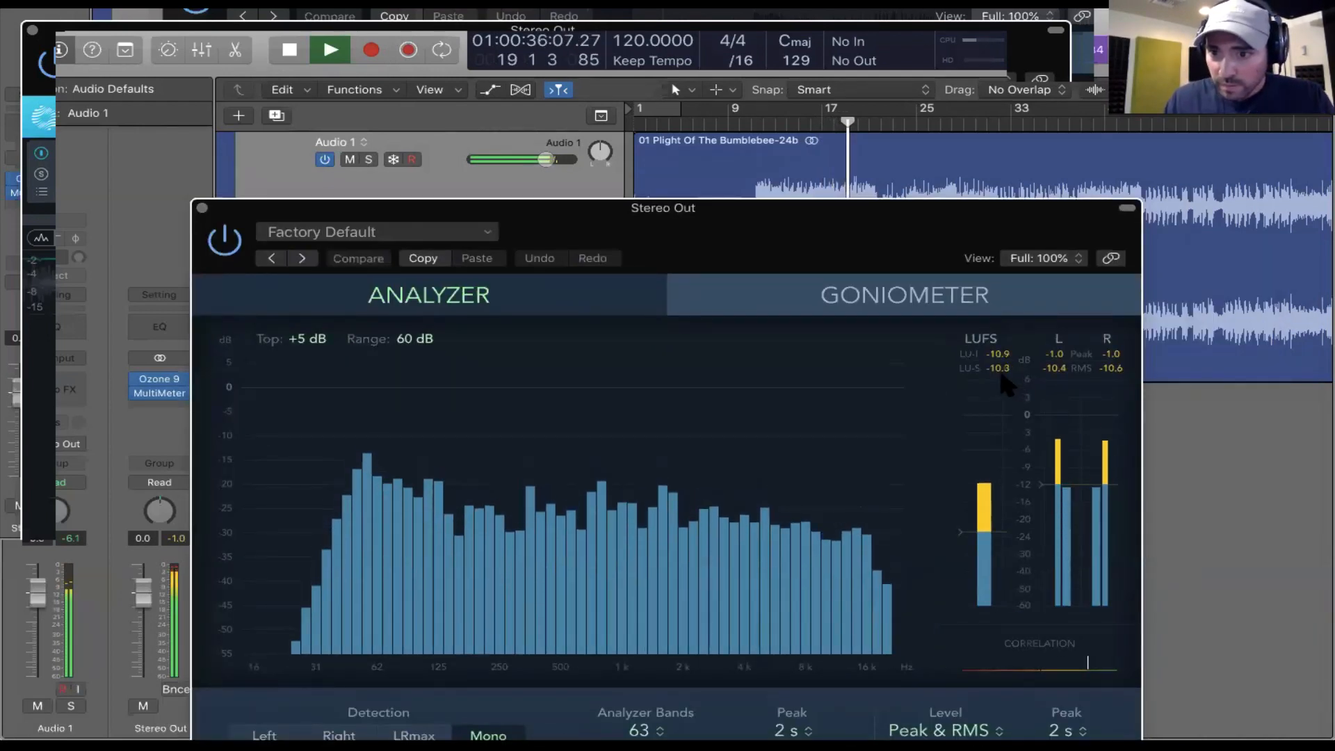
Stop playback, hide the plug-in windows and set the cycle range to the full length of the Plight Of The Bumblebee region
key(space)
key(v)
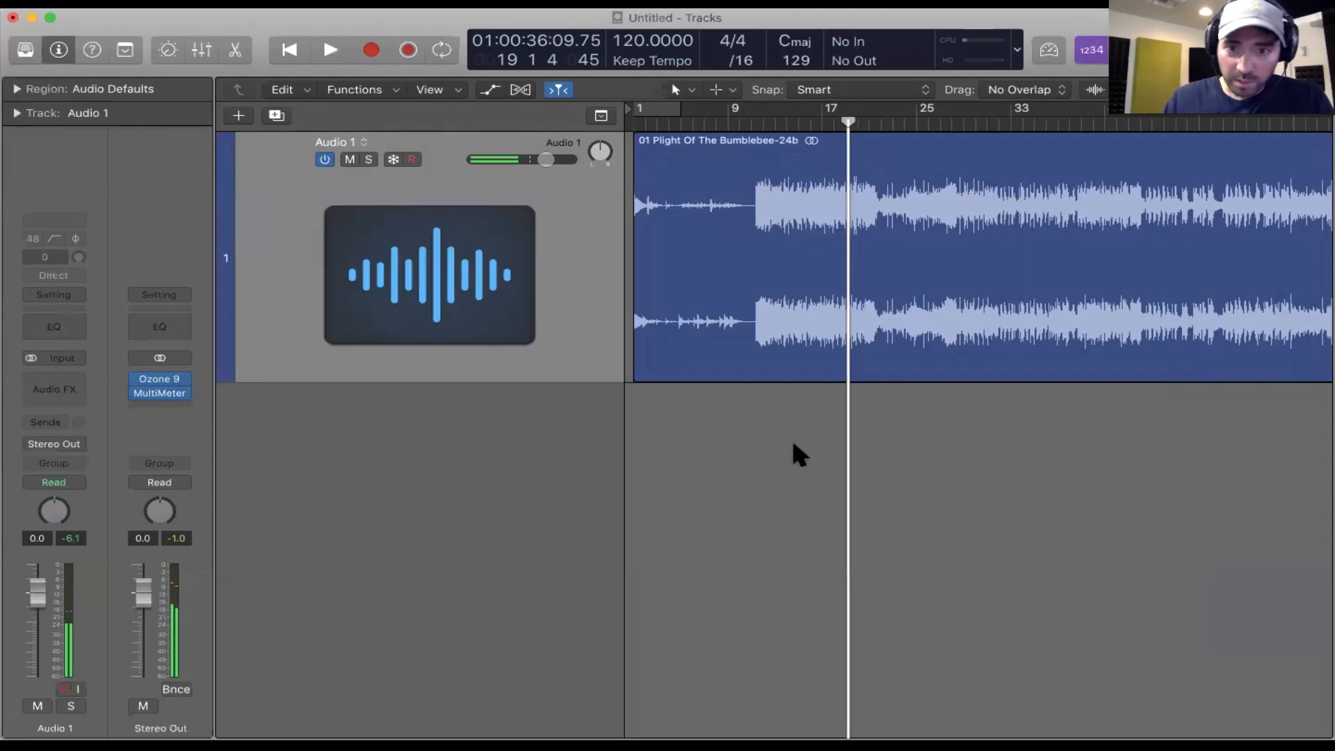
scroll(788, 452, down, 3)
key(super+a)
key(super+u)
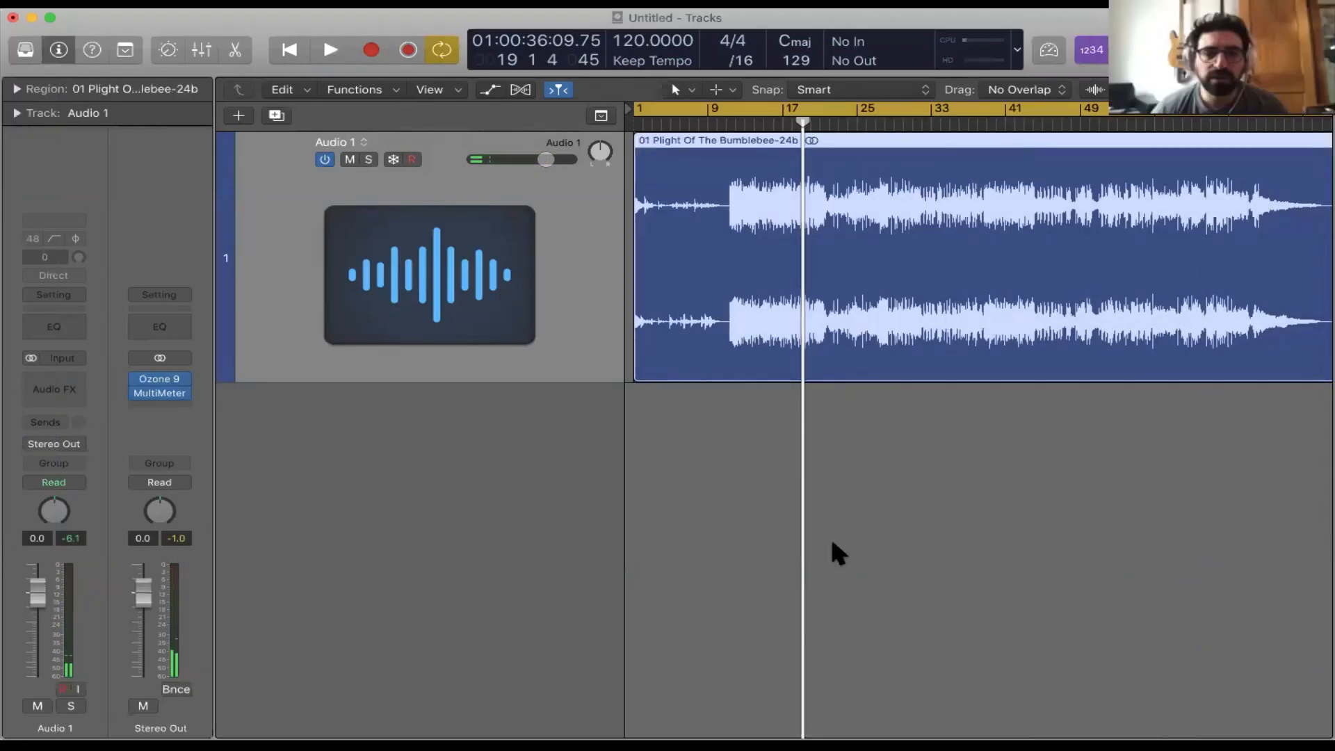
scroll(837, 553, down, 2)
scroll(737, 425, left, 2)
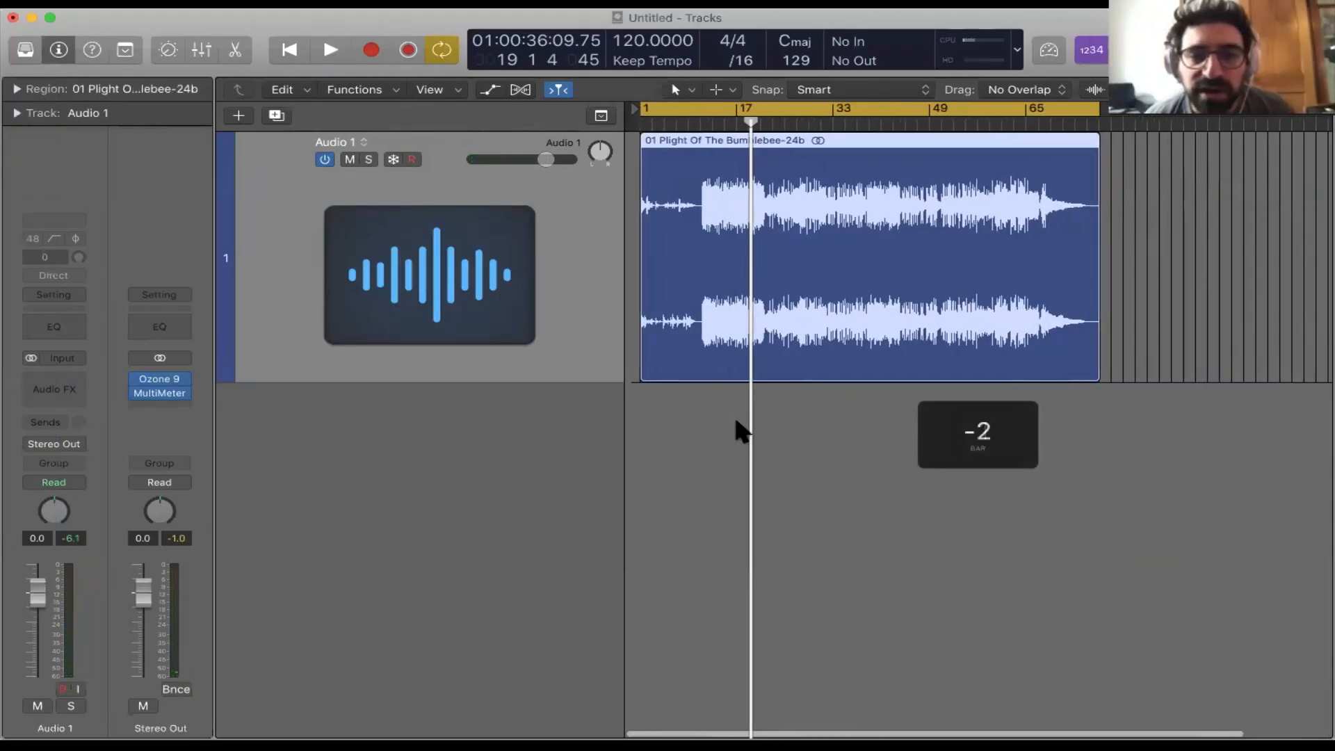
Open Ozone 9 on the Stereo Out and play the track from the beginning
click(164, 379)
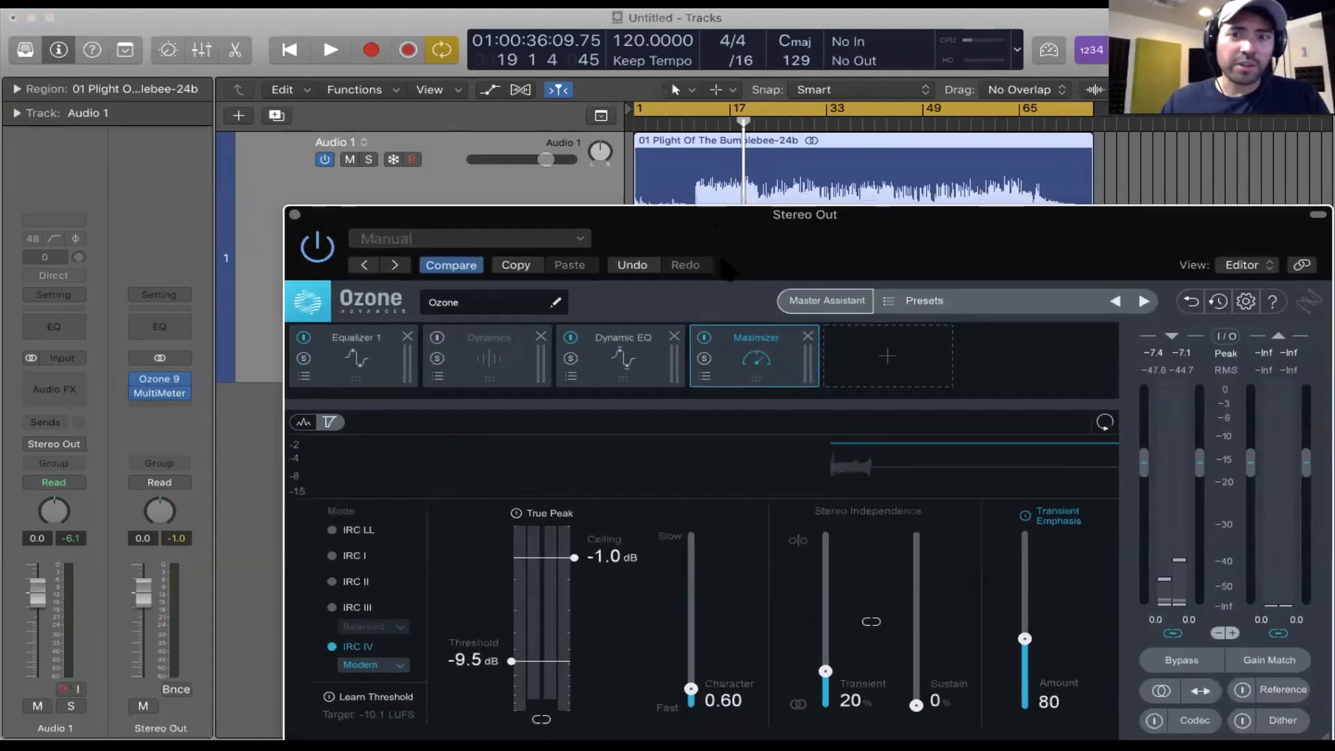
drag(727, 270, 723, 390)
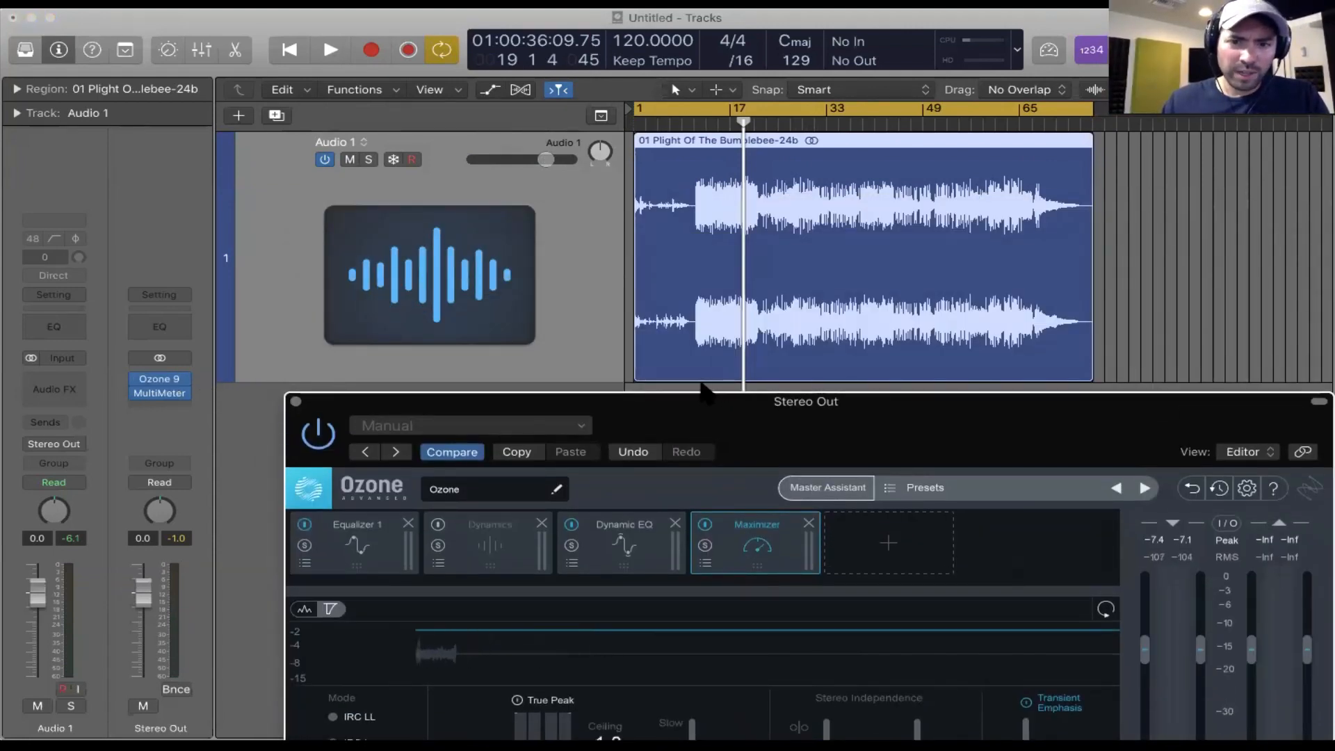
click(700, 384)
key(space)
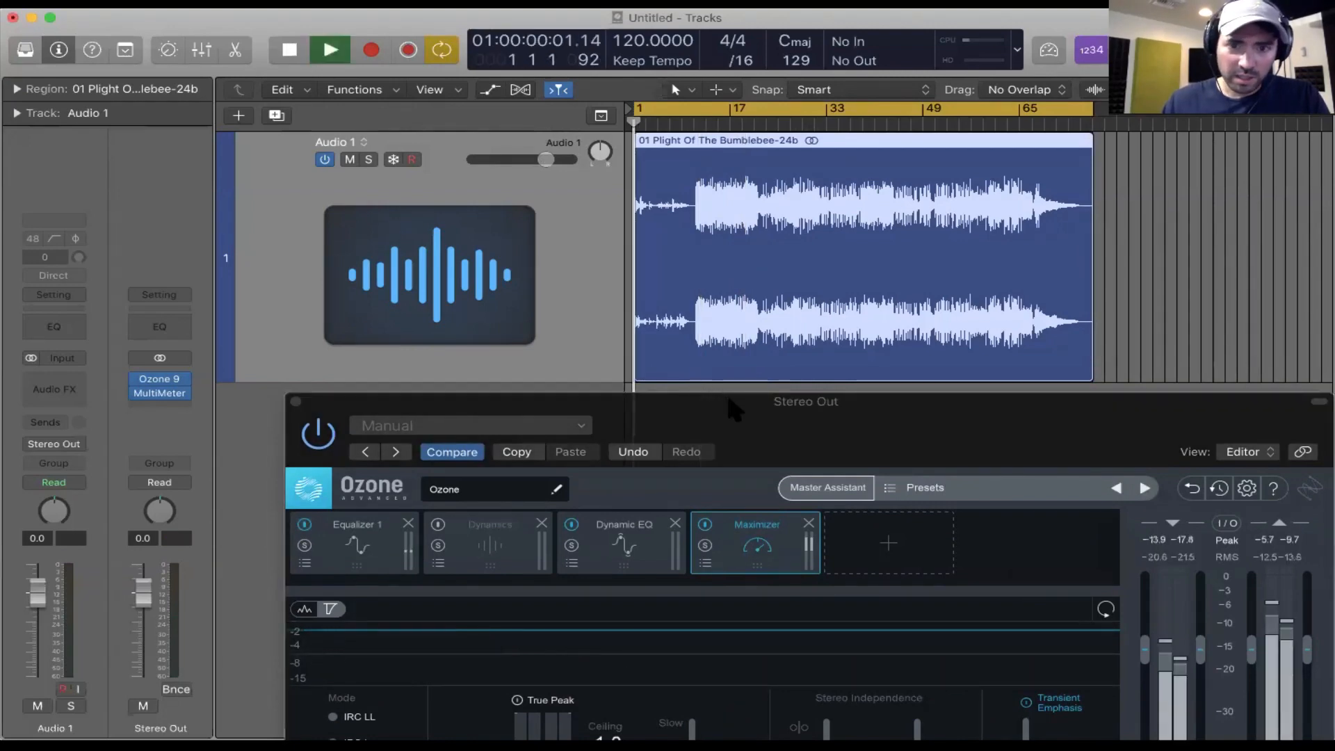
drag(742, 408, 796, 265)
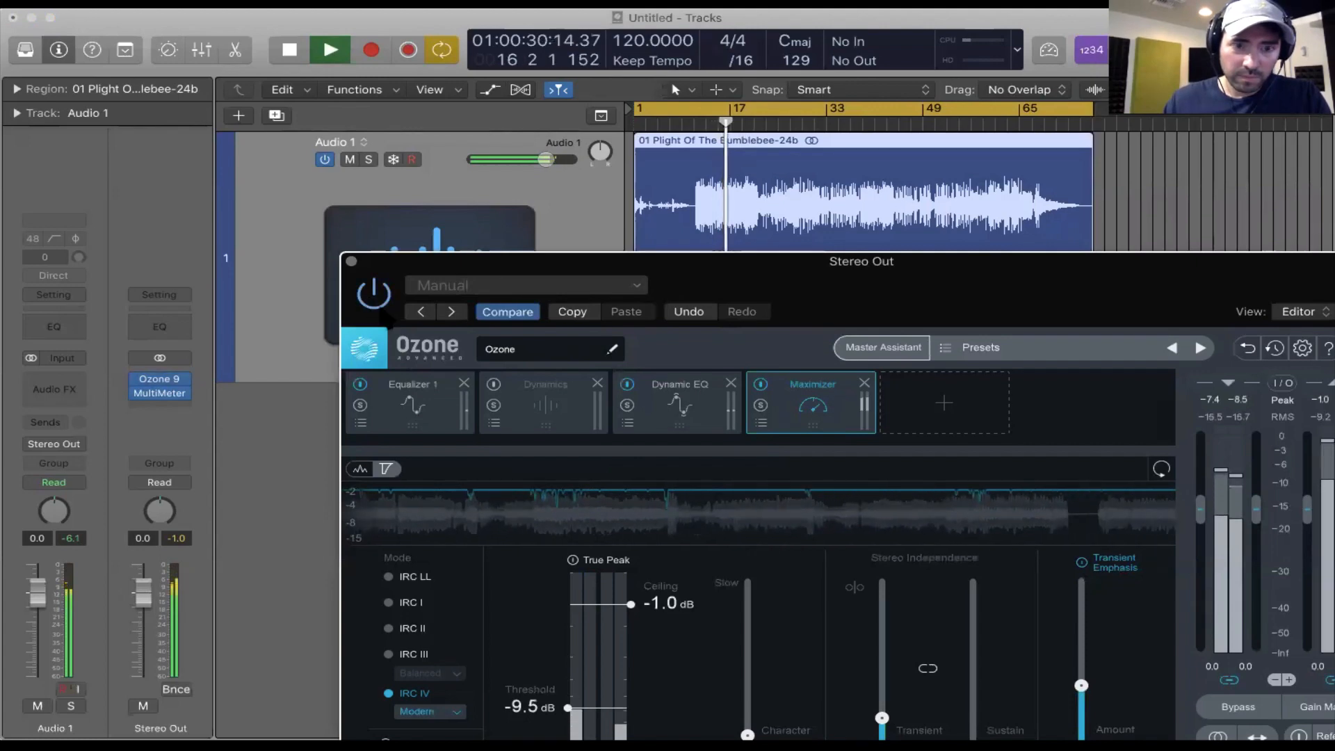
Review the Equalizer 1, Dynamic EQ and Maximizer modules in Ozone during playback, then close its window
click(424, 409)
drag(786, 288, 734, 238)
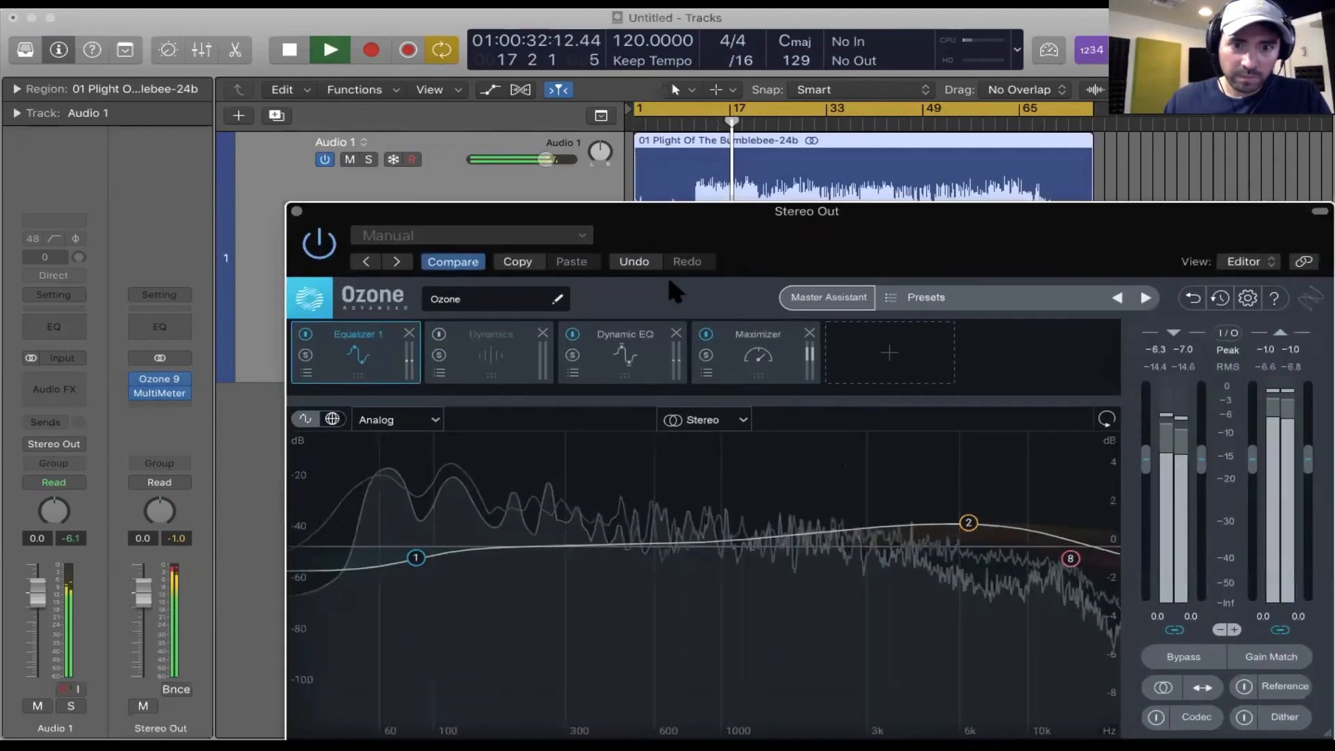
click(618, 360)
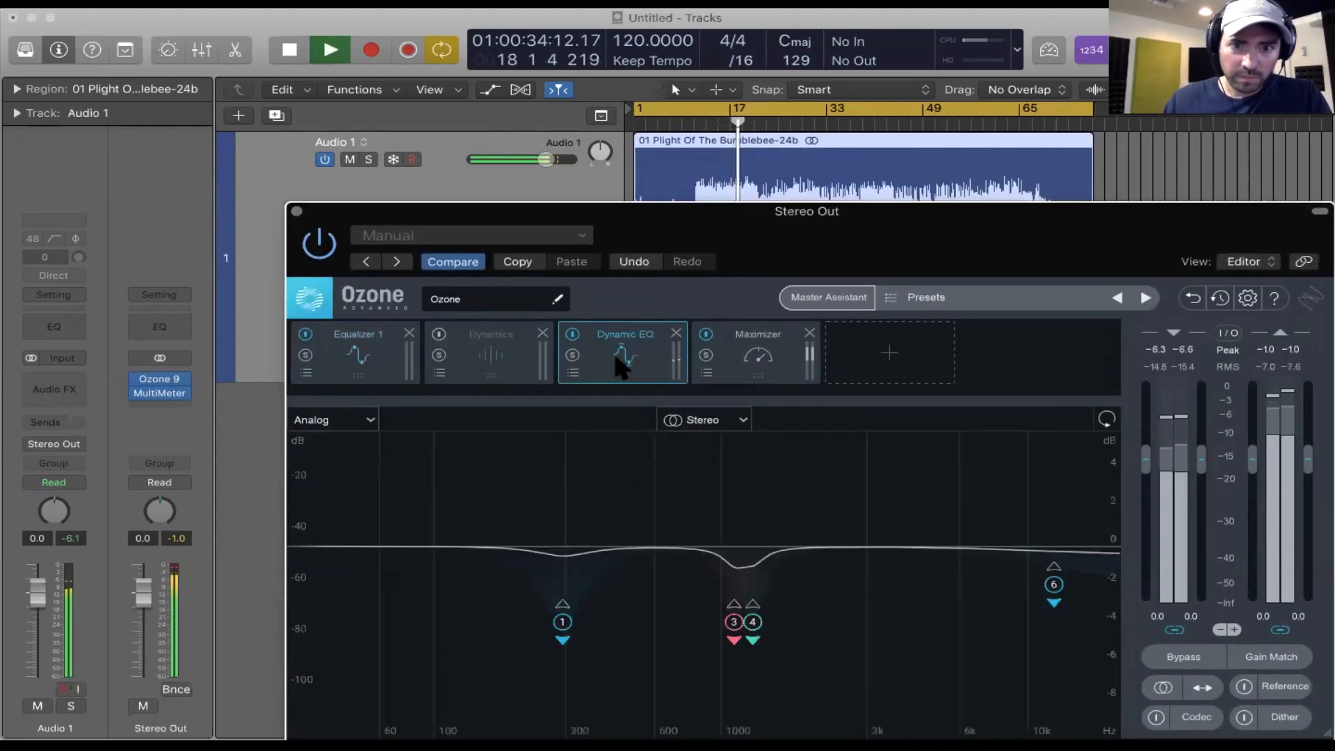
click(760, 363)
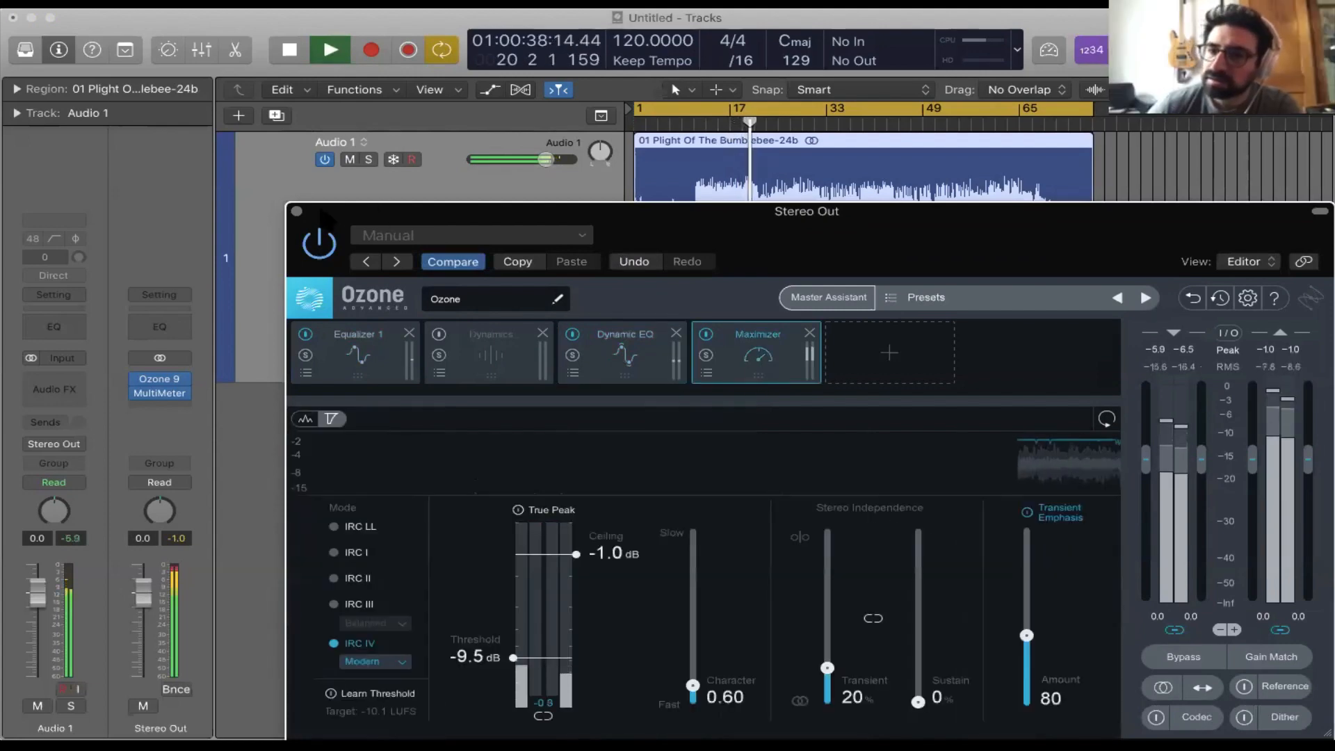
click(297, 211)
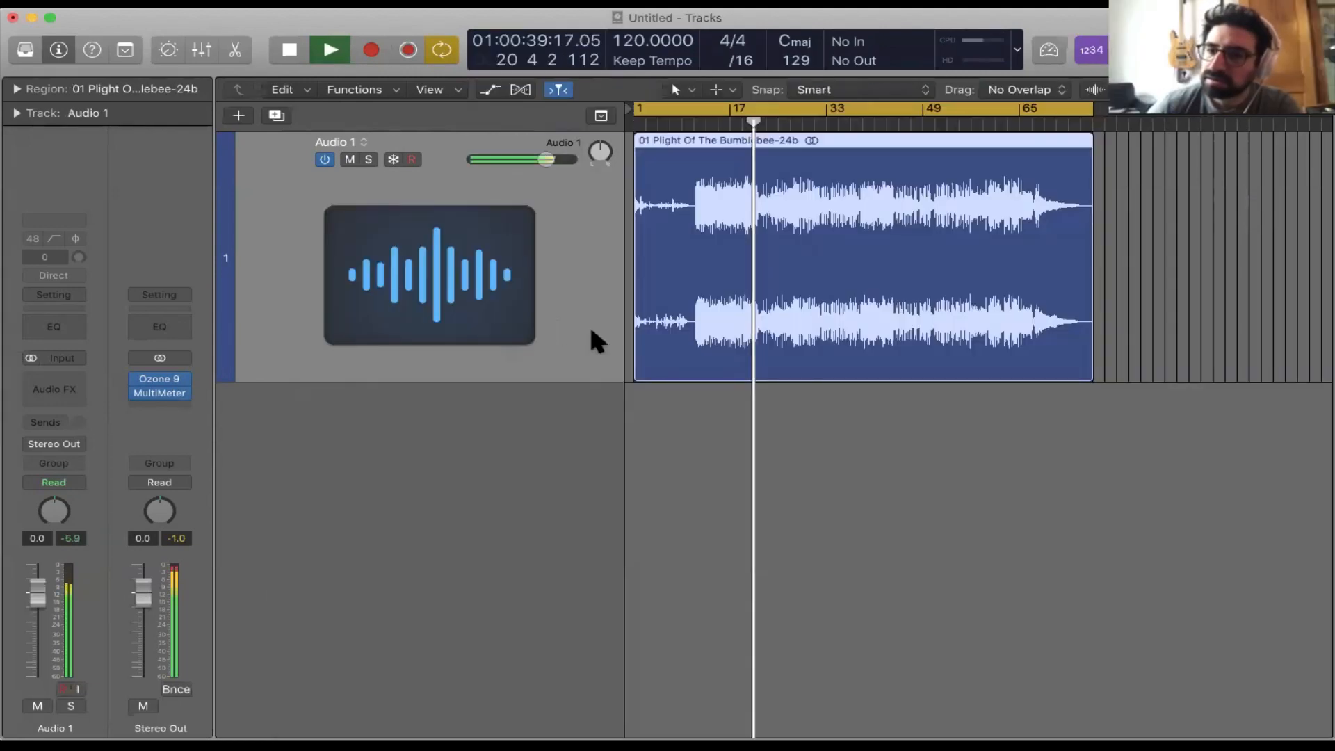
Replay the loud section from around bar 16 with Ozone 9 reopened on the Maximizer, then stop playback
click(726, 402)
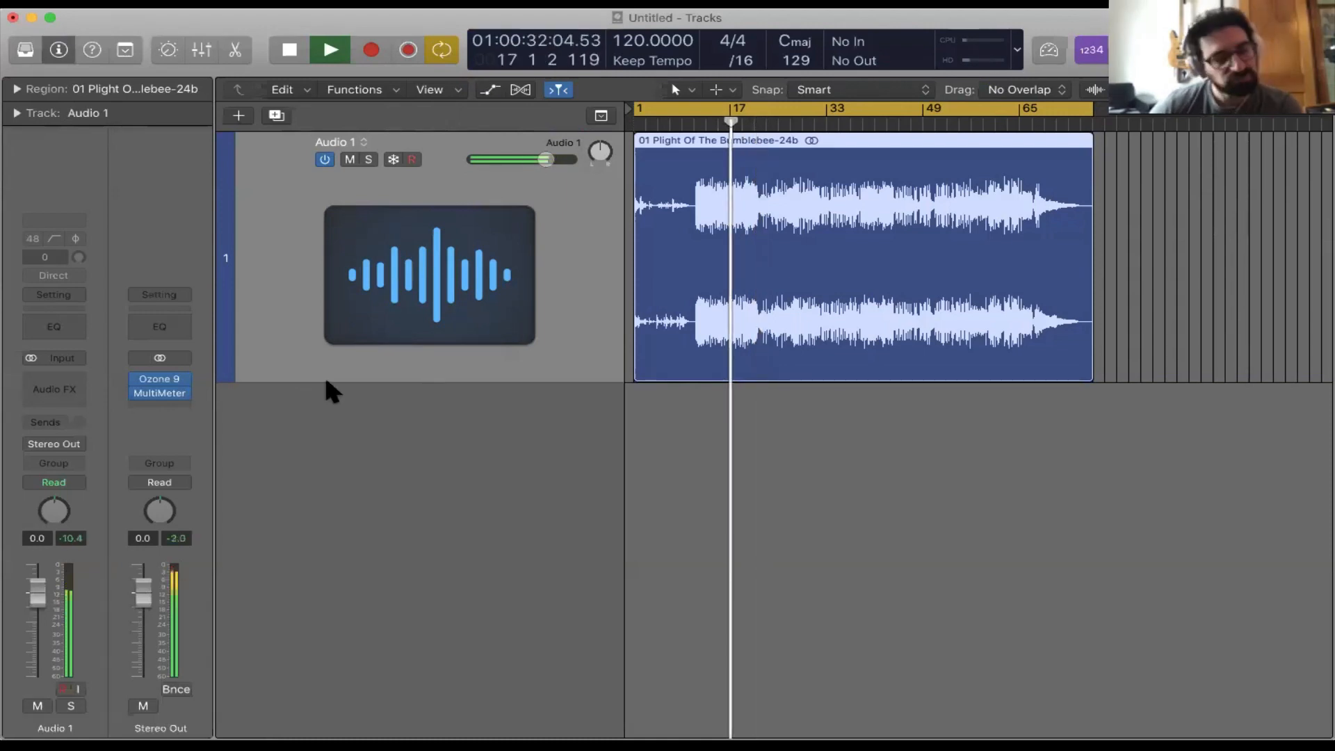
click(157, 379)
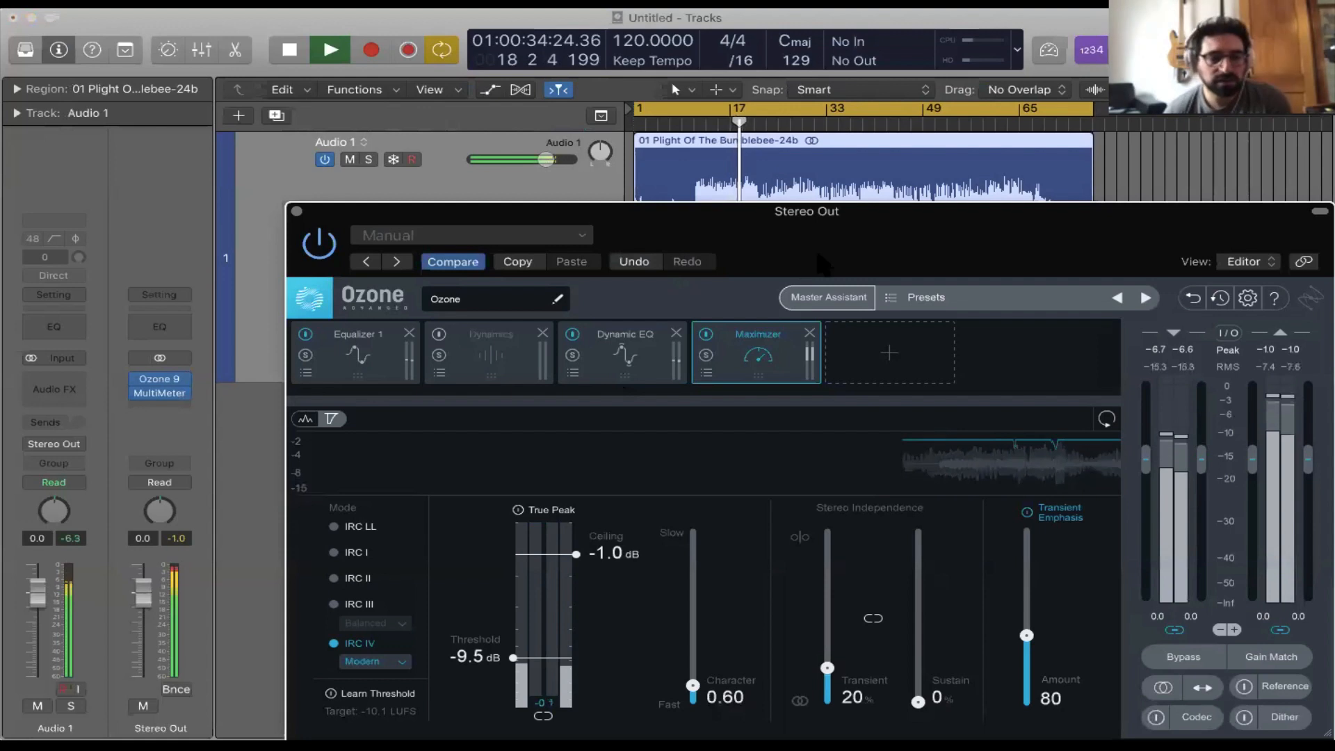
drag(818, 254, 803, 176)
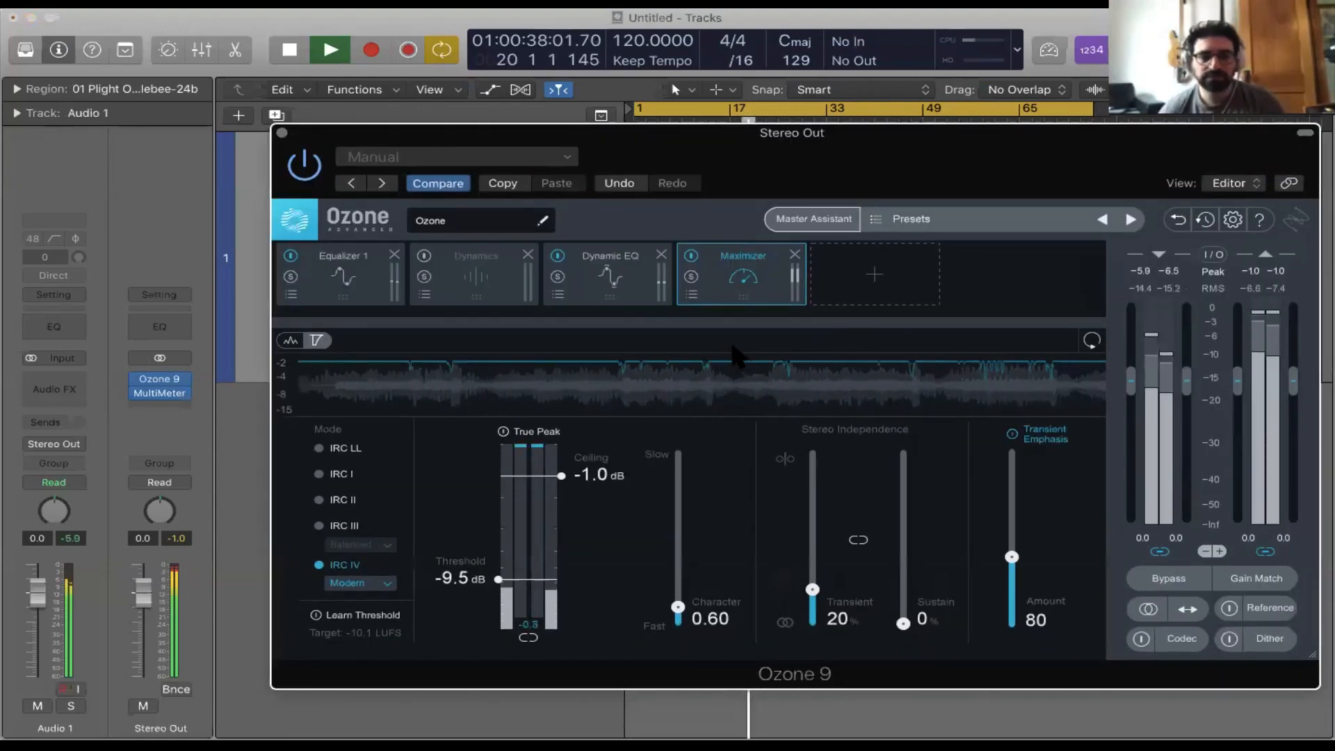
key(space)
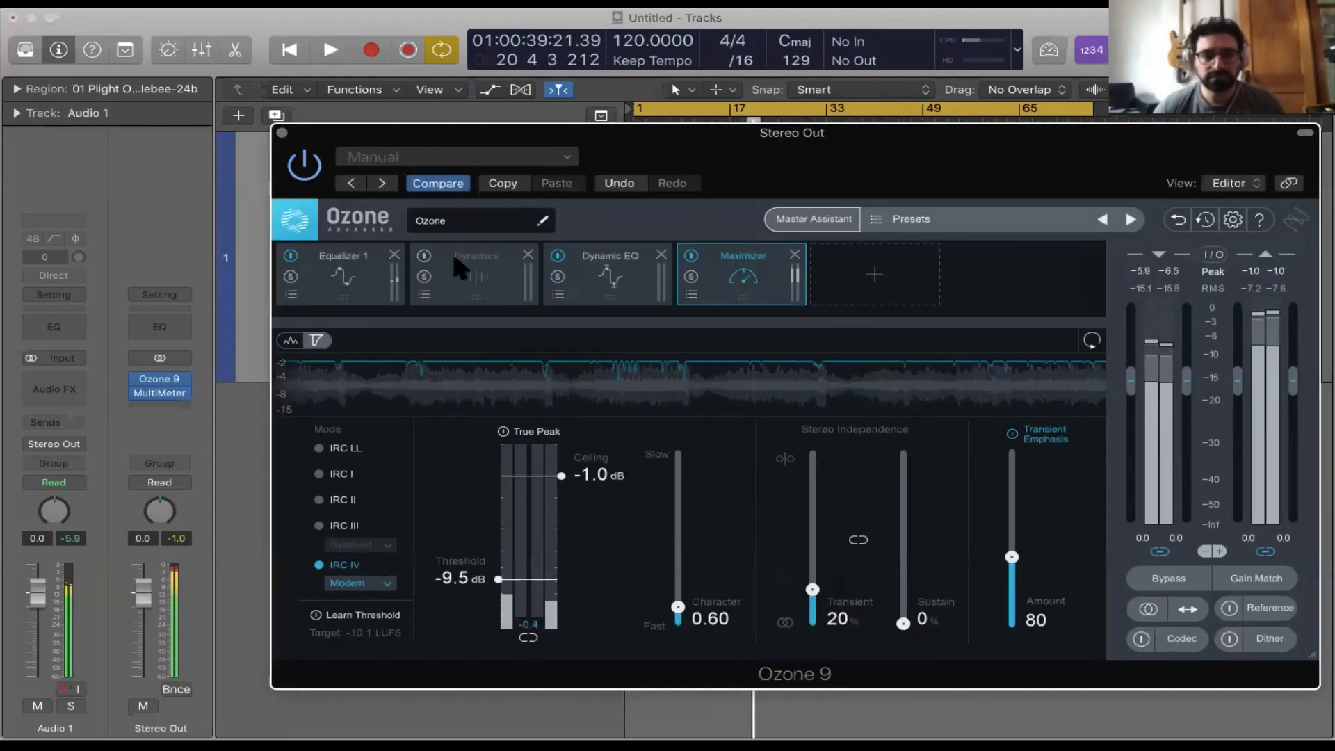
Replace the bypassed Dynamics module in the Ozone chain with a Low End Focus module
click(462, 262)
click(874, 274)
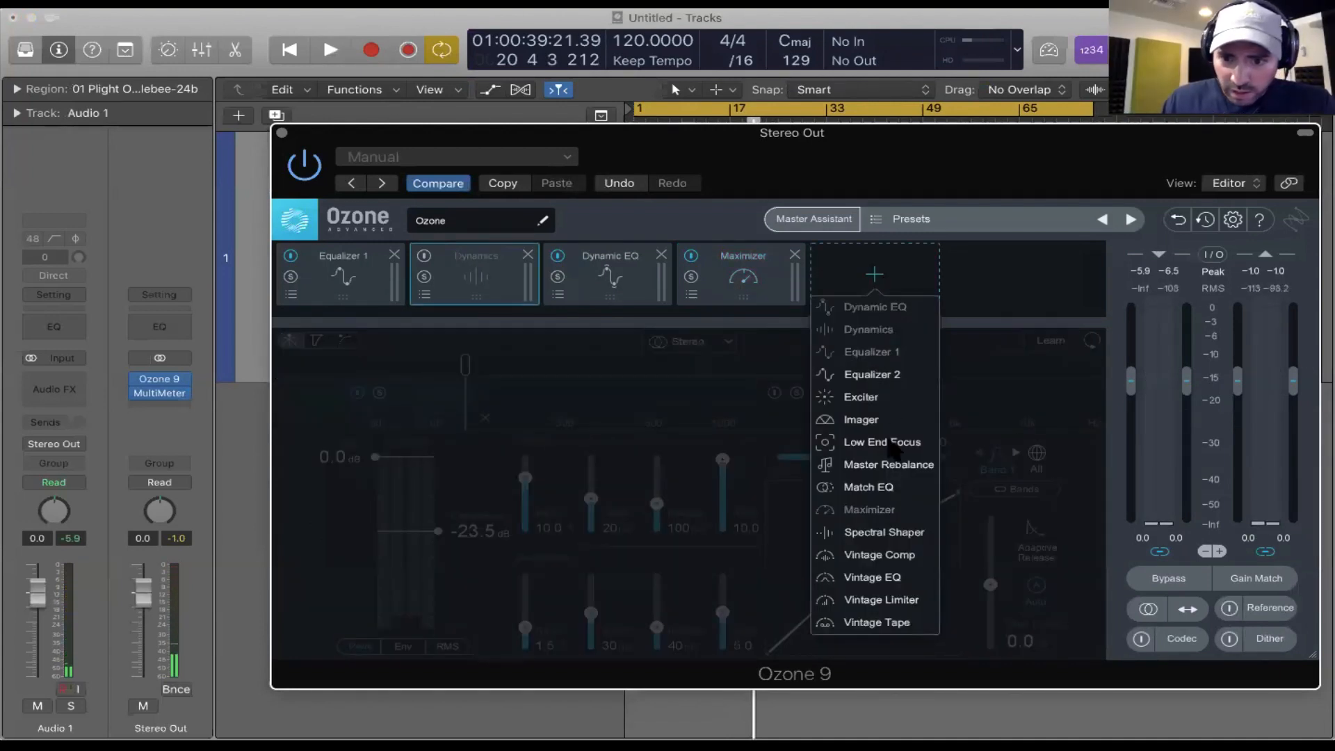
click(892, 445)
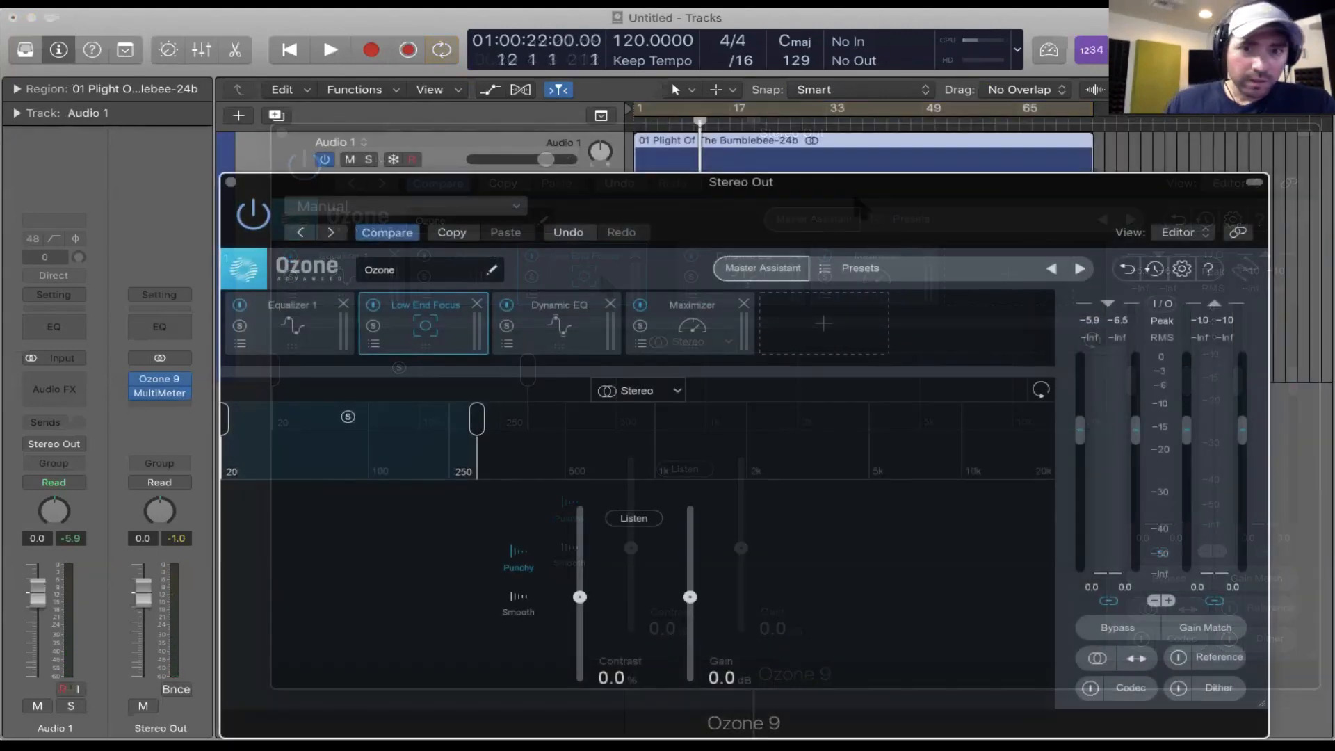
Play the loud section and raise the Low End Focus Contrast to 45.2% in Punchy mode, keeping Stereo processing
key(space)
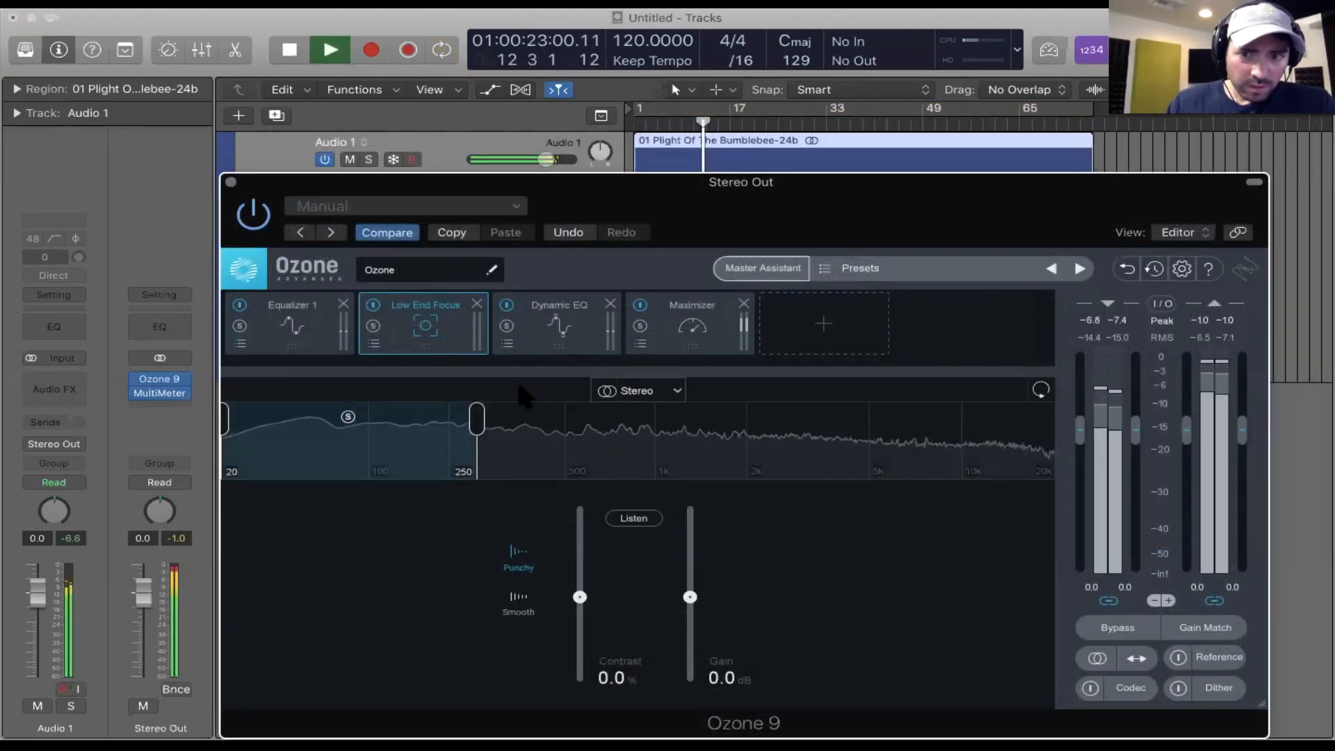
click(643, 391)
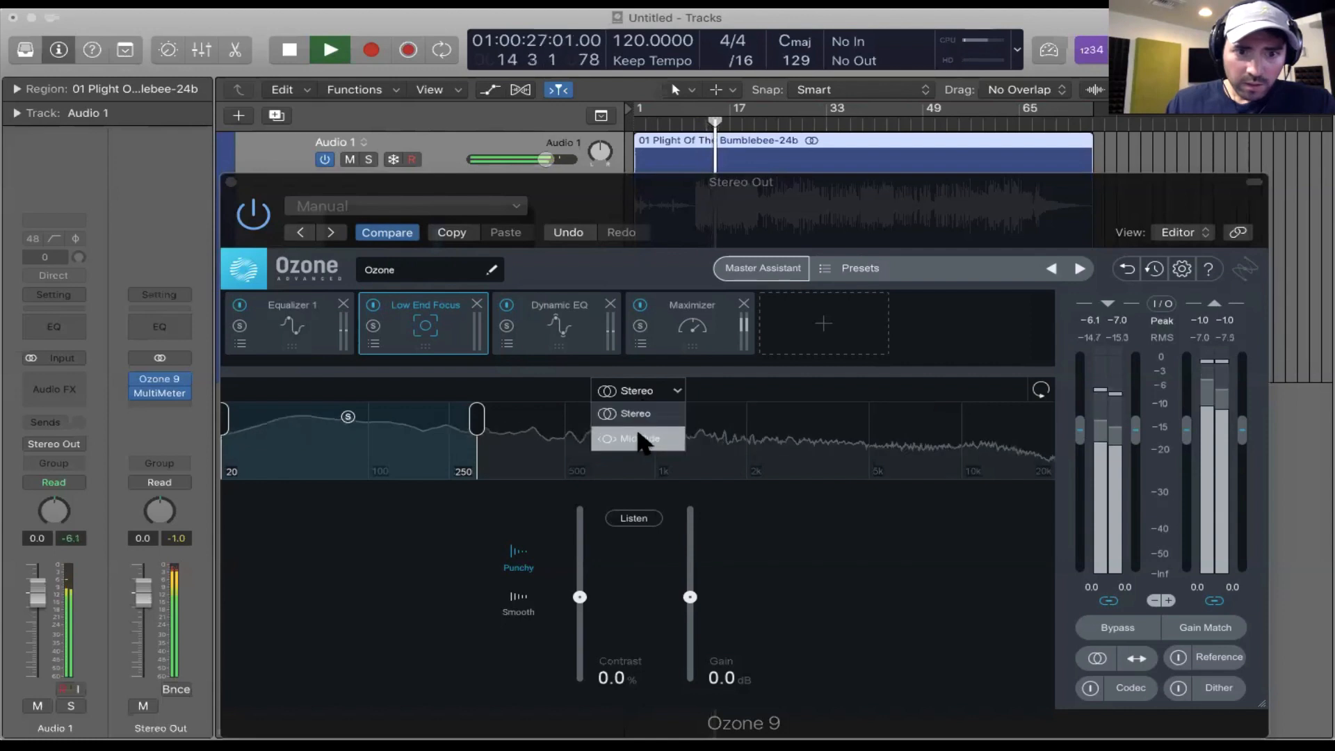
click(609, 549)
drag(580, 596, 579, 586)
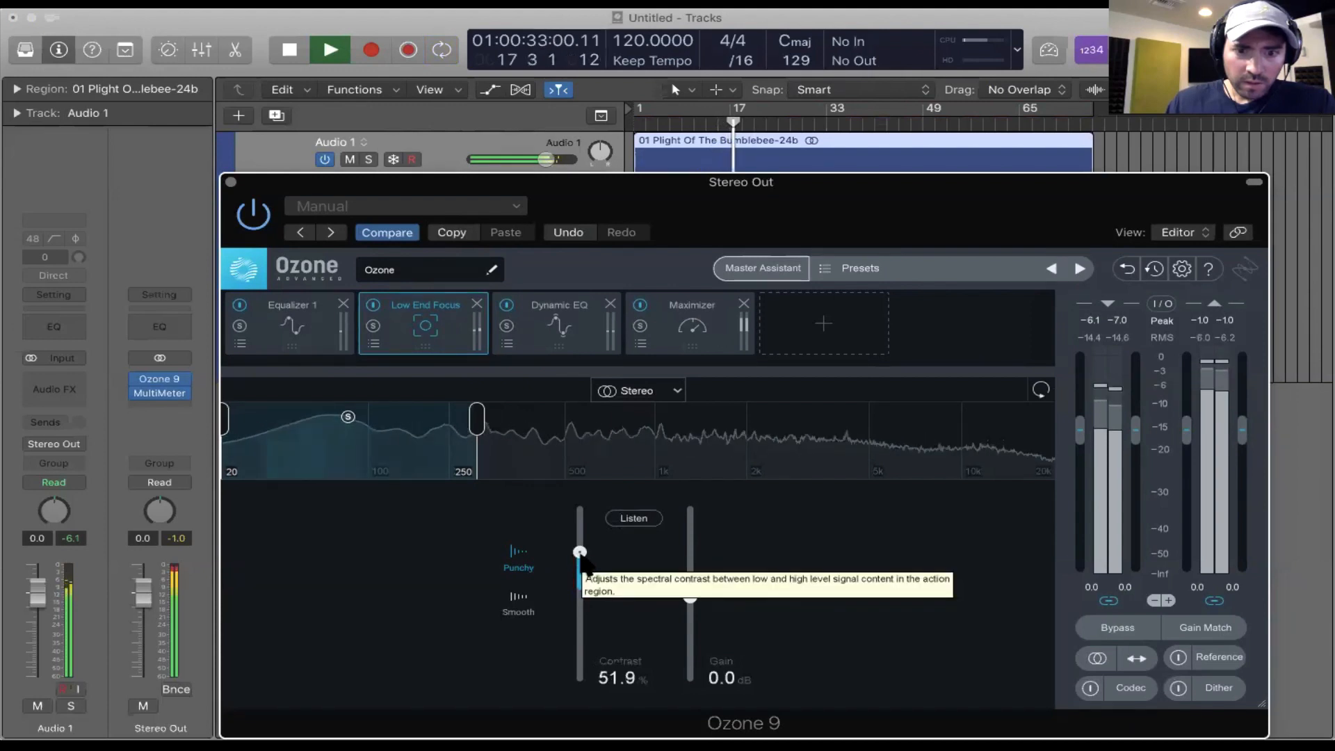
drag(580, 559, 579, 557)
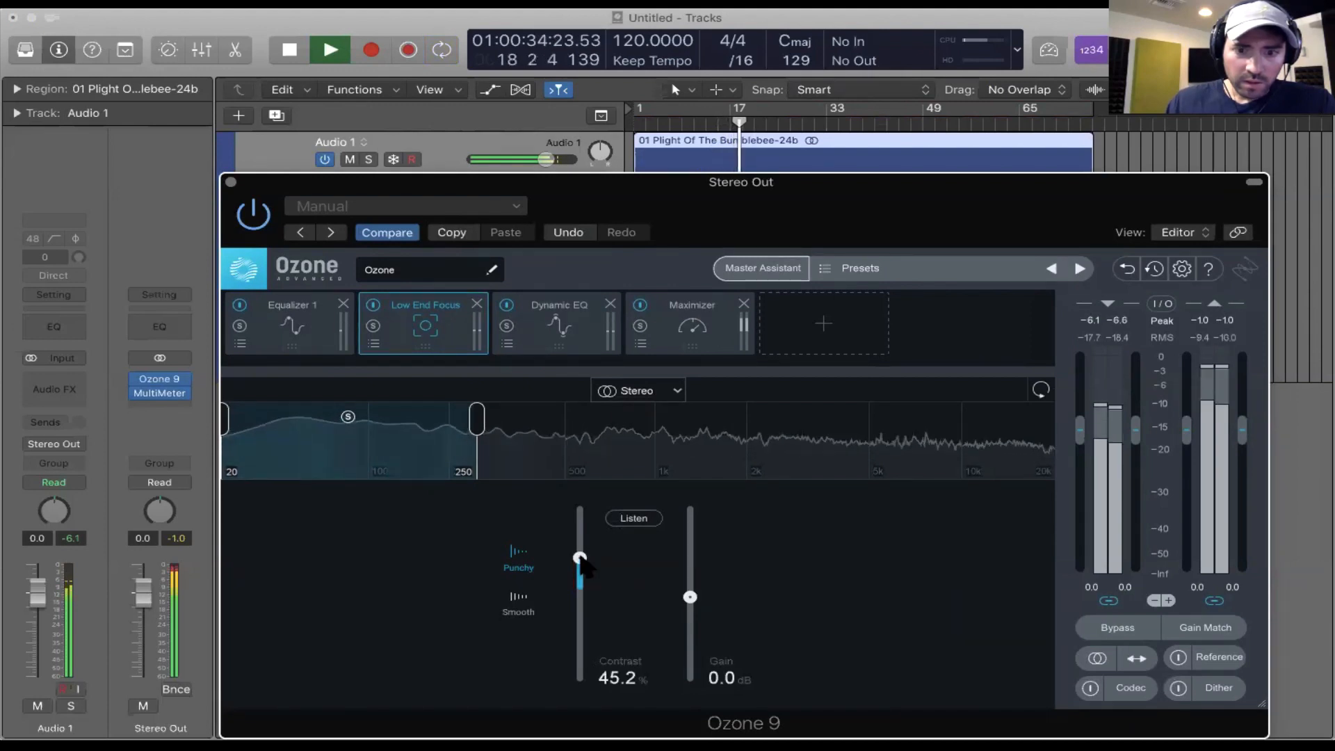
Compare the sound with Low End Focus bypassed and re-enabled during playback, and lower its Contrast slightly
click(375, 306)
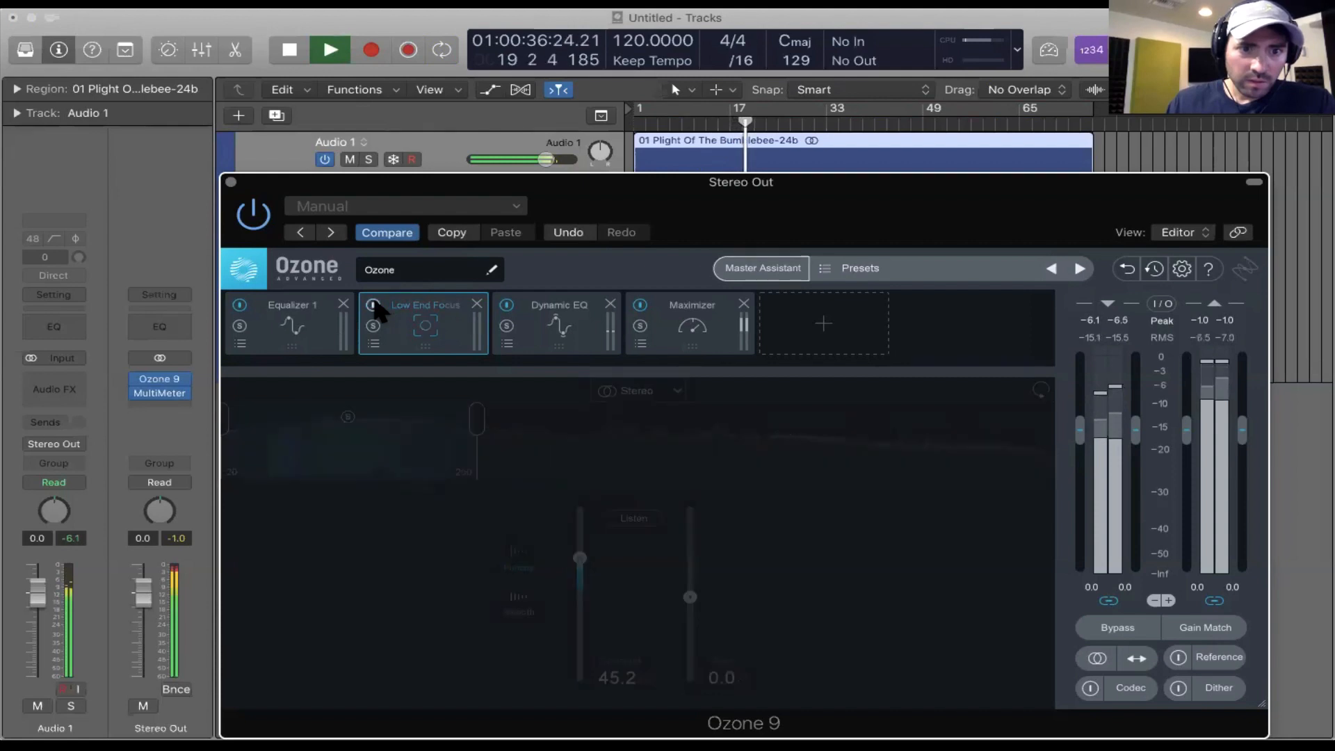
click(375, 306)
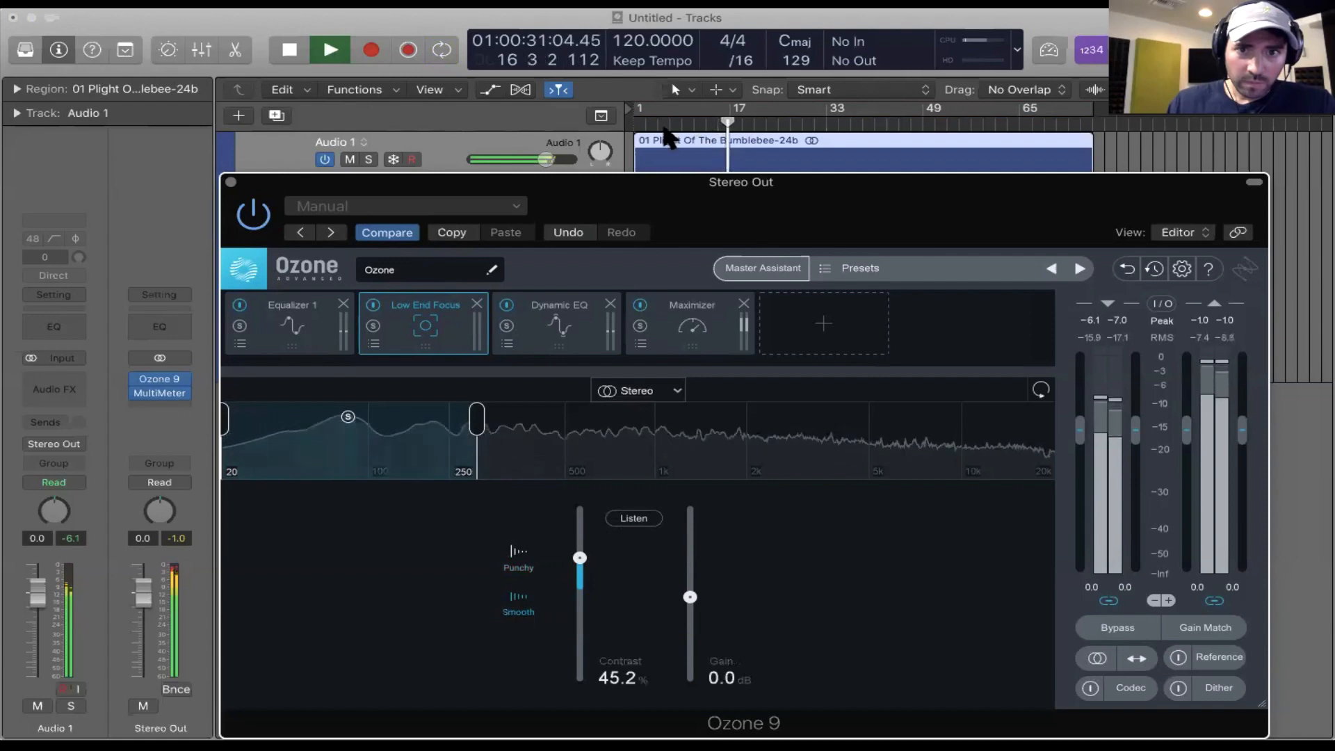
drag(663, 140, 692, 215)
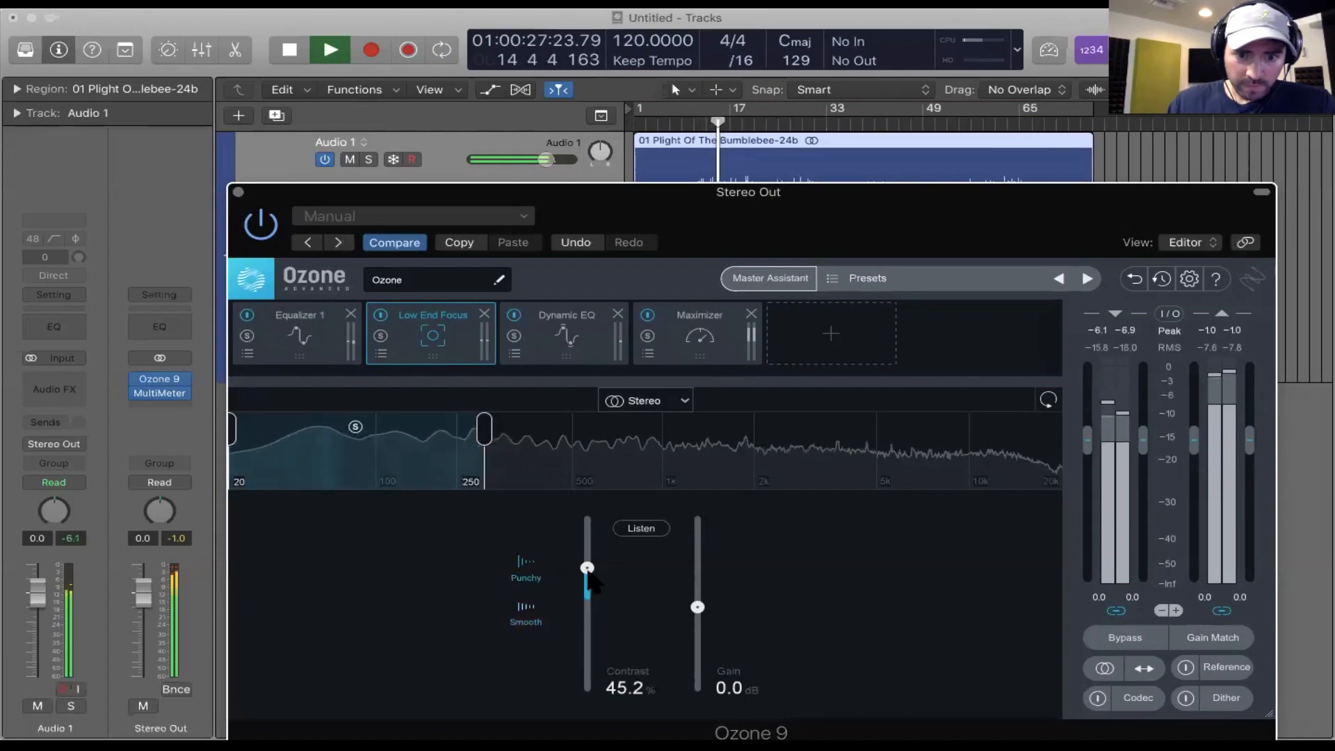
drag(586, 567, 588, 571)
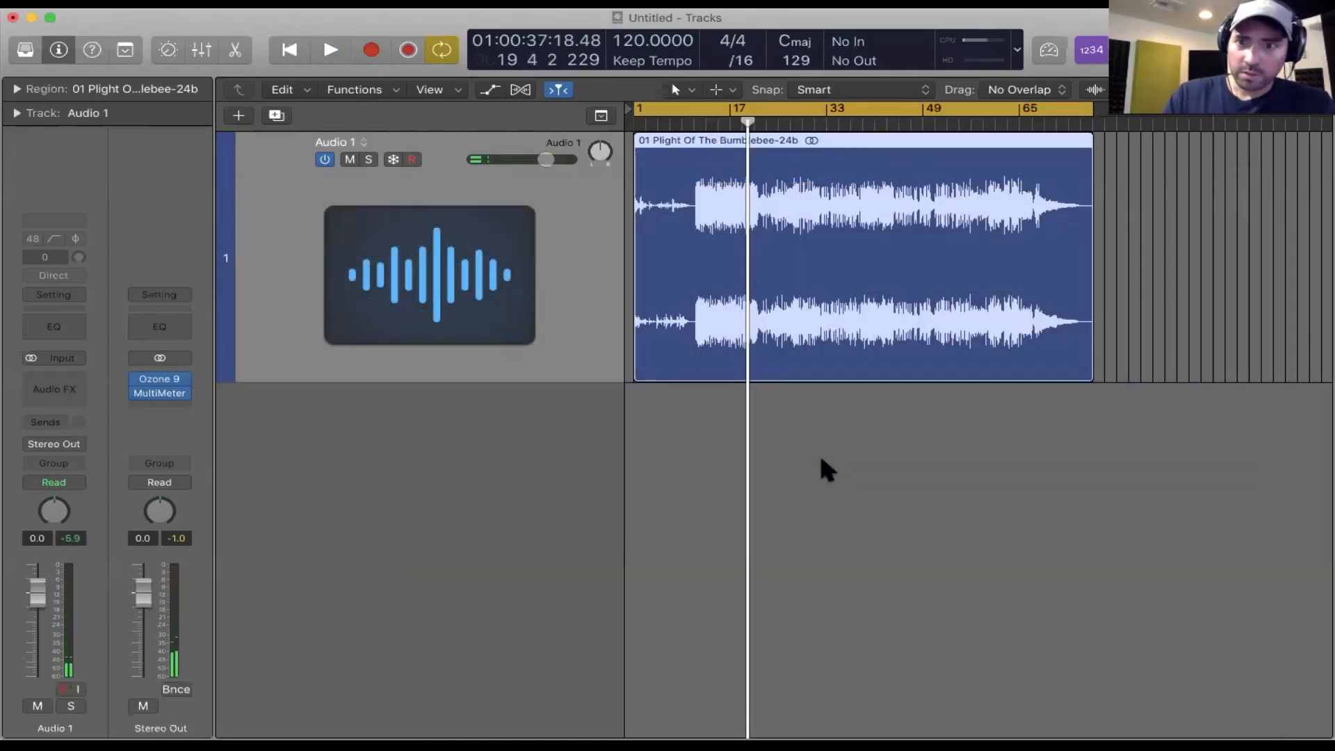
Bounce the whole track to both PCM and MP3 on the Desktop, under a file name beginning "Plight of th"
key(space)
key(Return)
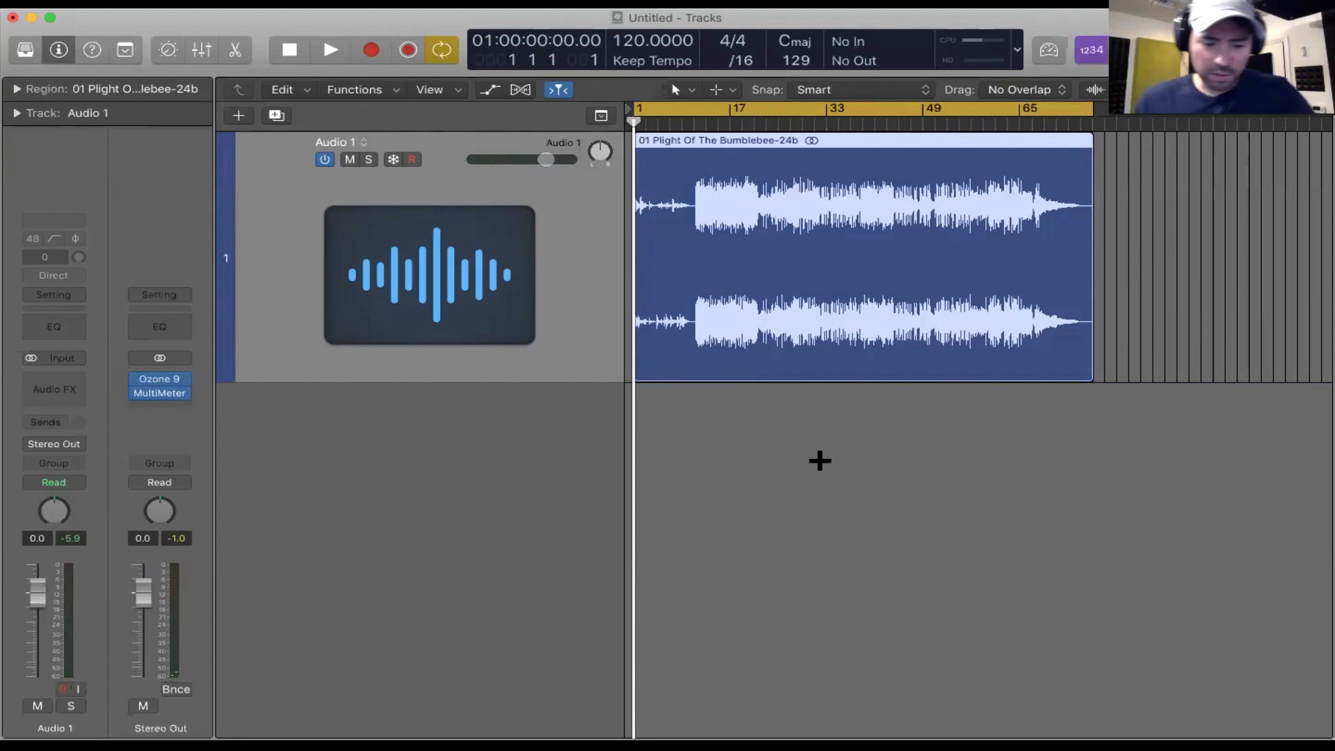
key(super+b)
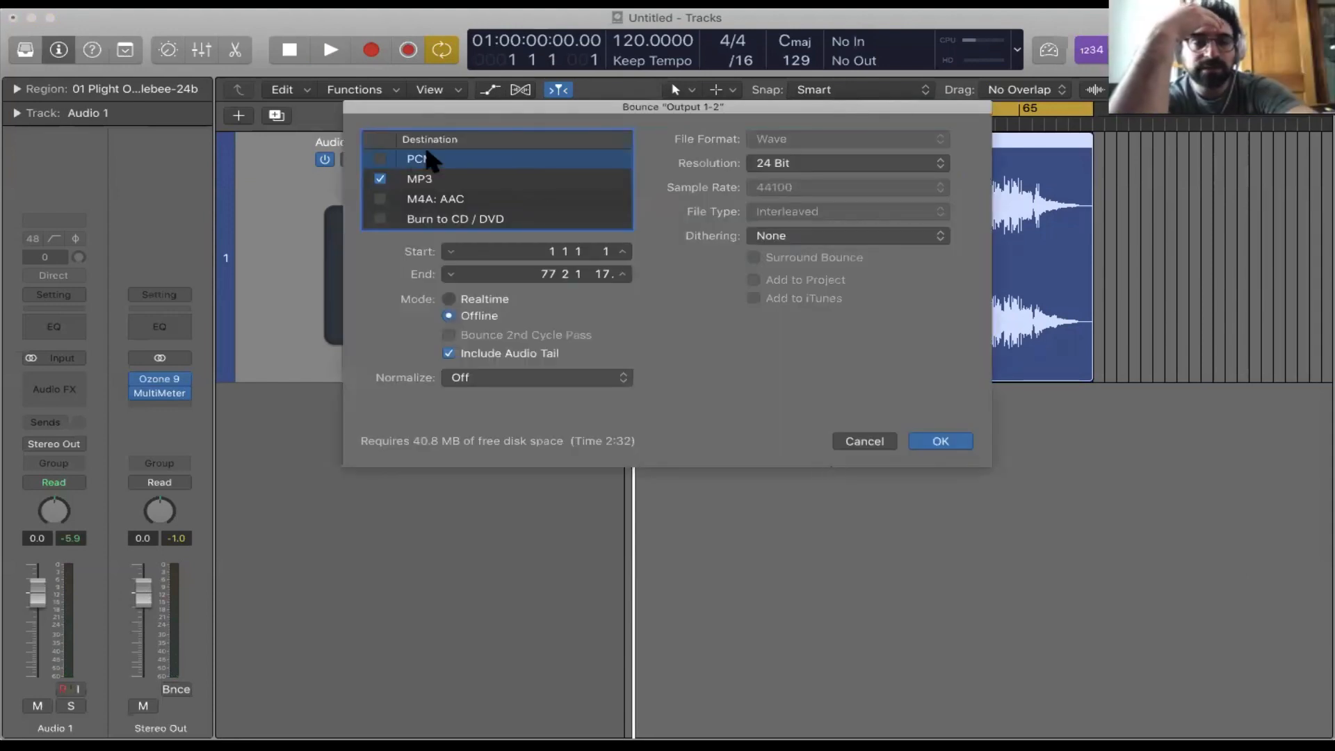
click(380, 159)
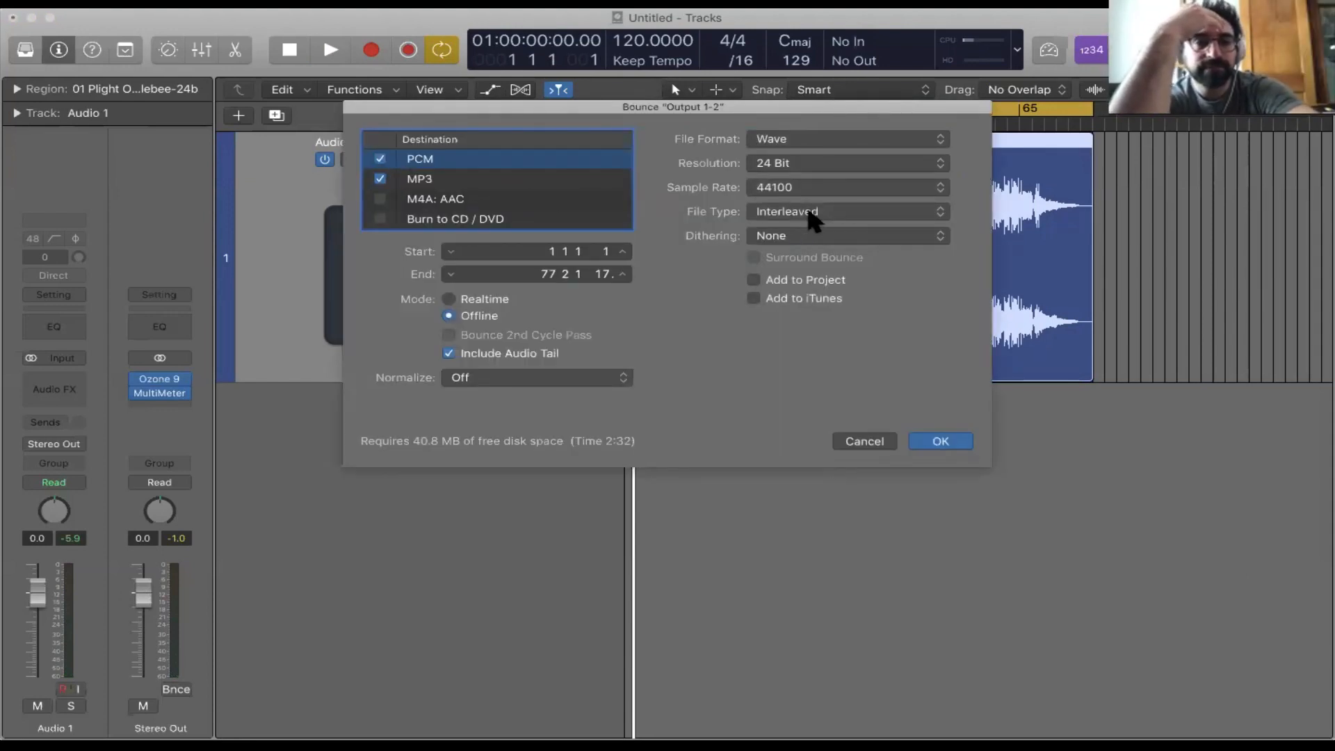
key(Return)
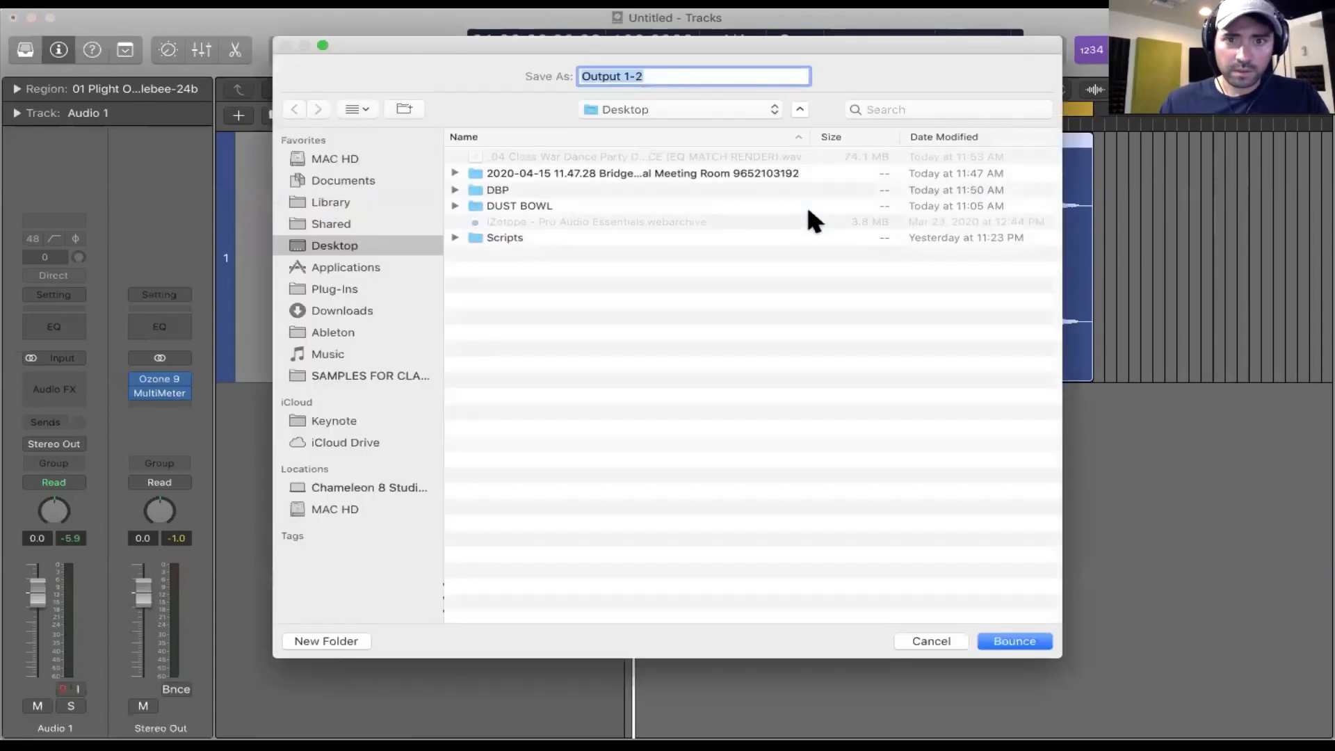
text(Plight of th)
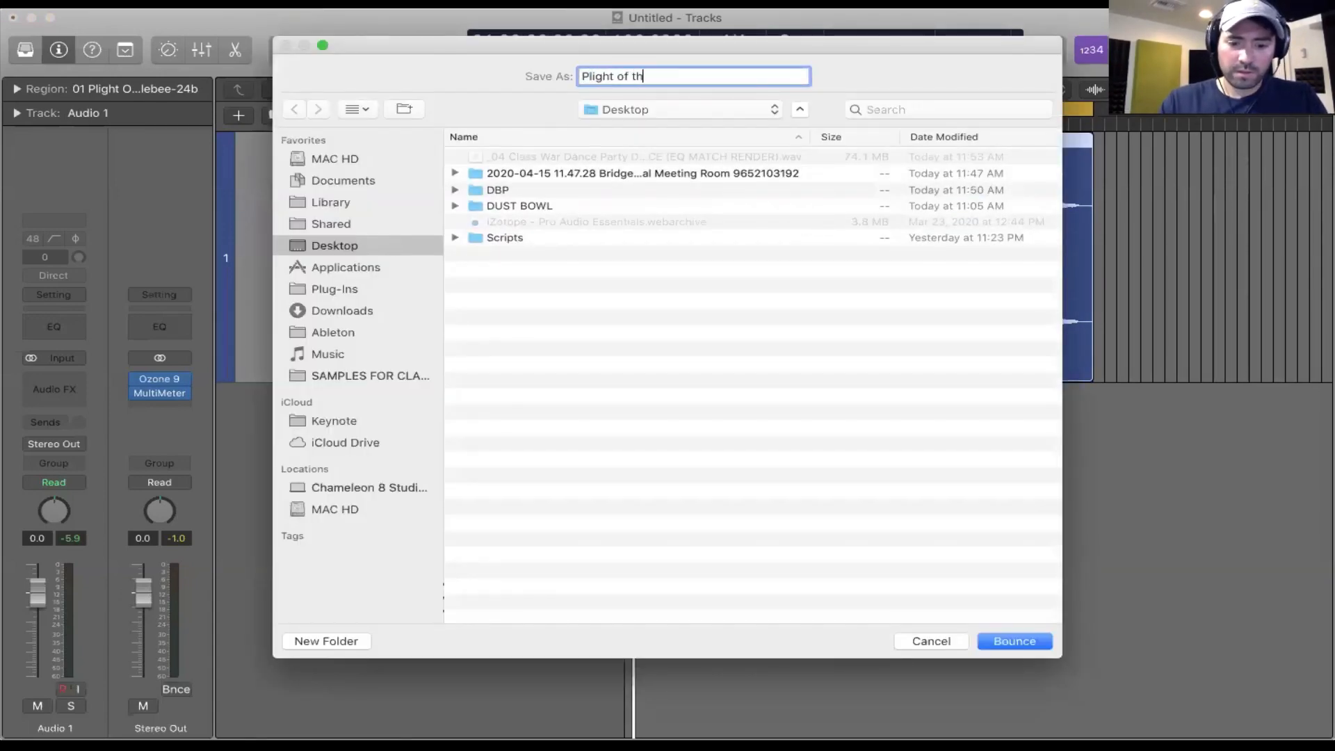
key(Return)
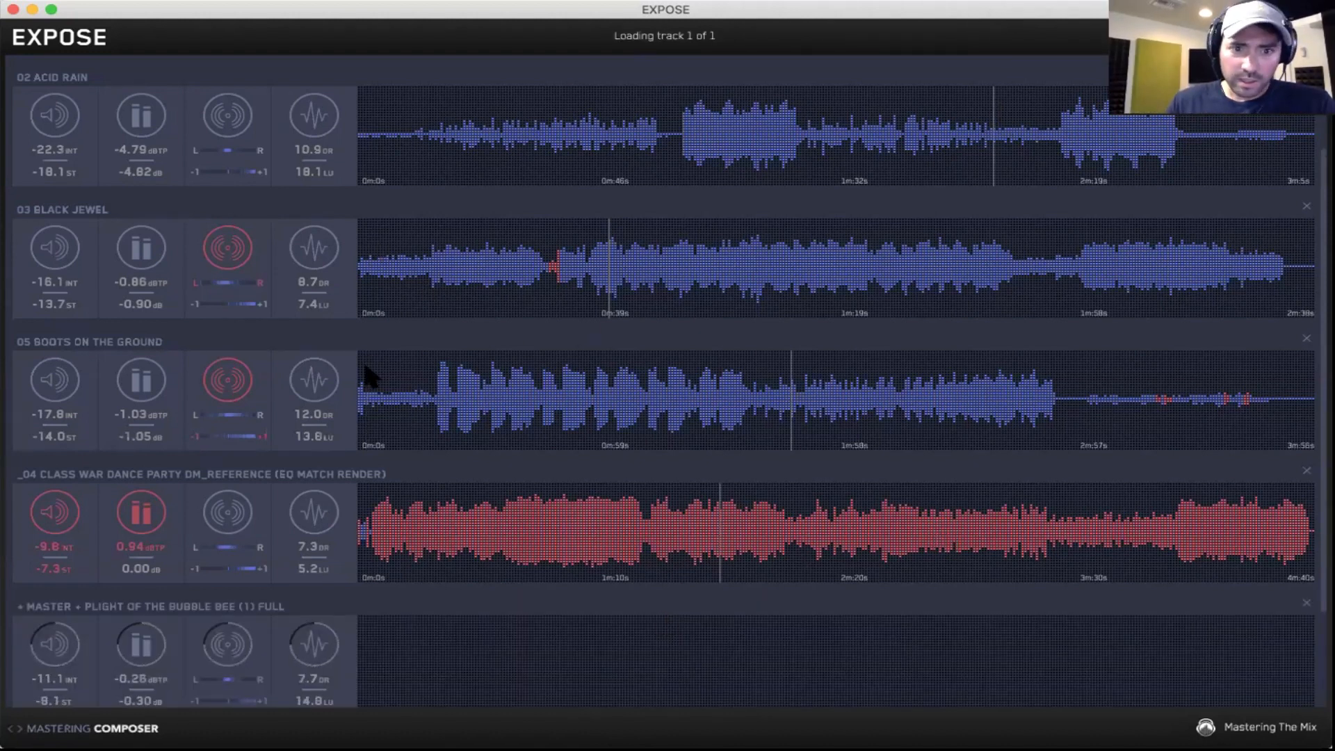
Switch to EXPOSE and compare the integrated LUFS, true peak and playback of the Class War Dance Party reference and the Plight master
click(489, 508)
scroll(489, 508, down, 5)
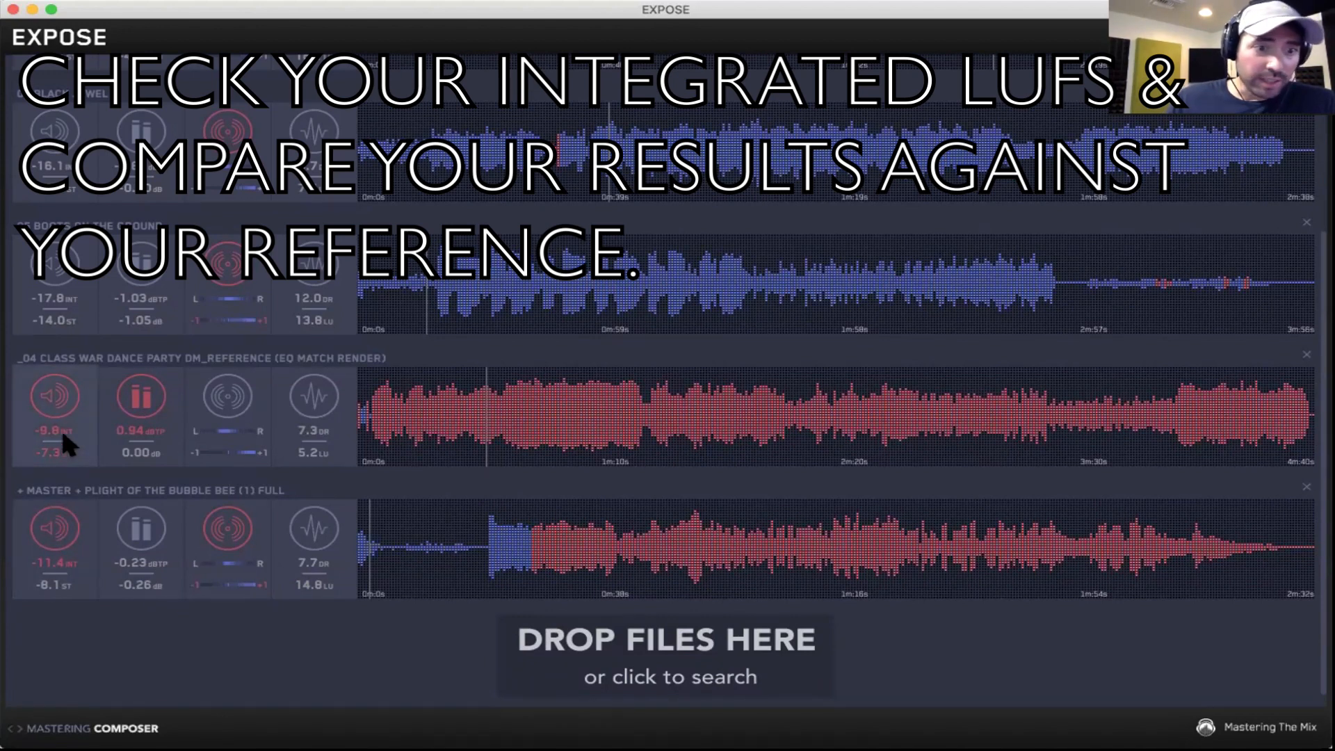
mouse_move(136, 563)
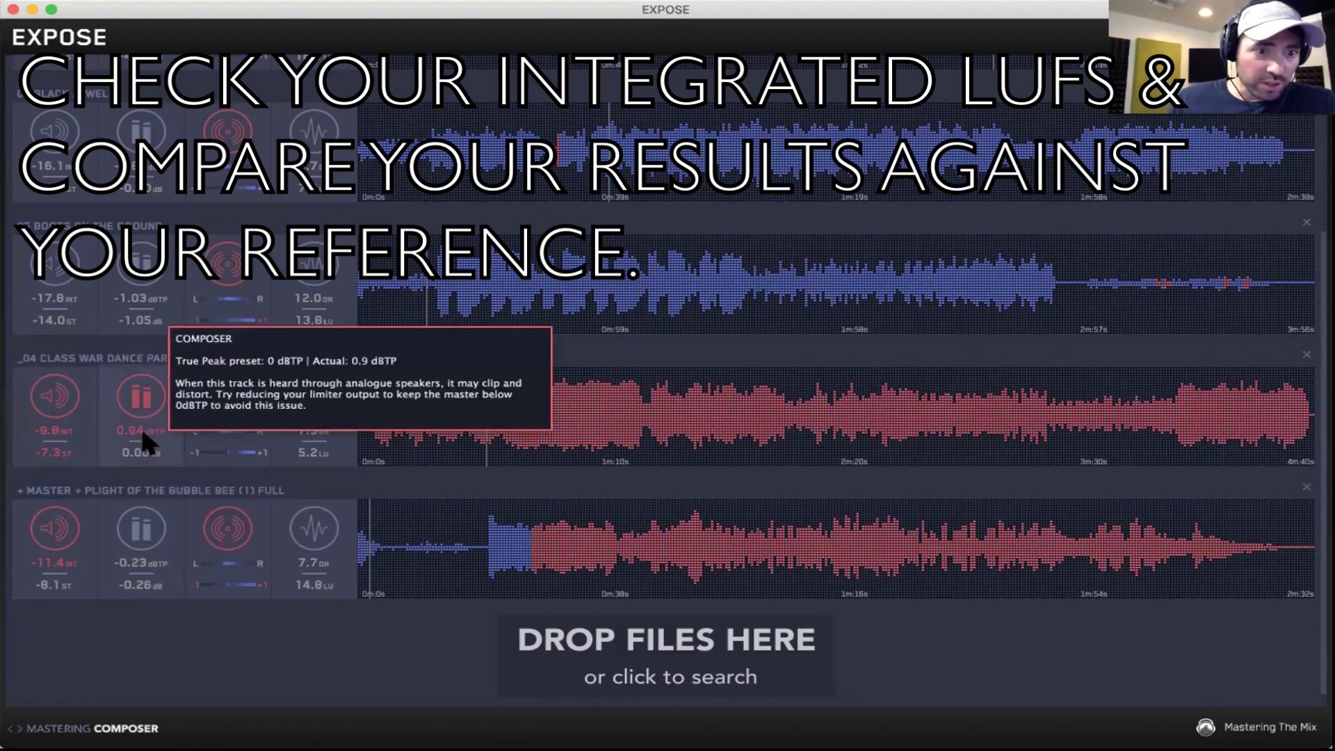
click(663, 417)
click(554, 425)
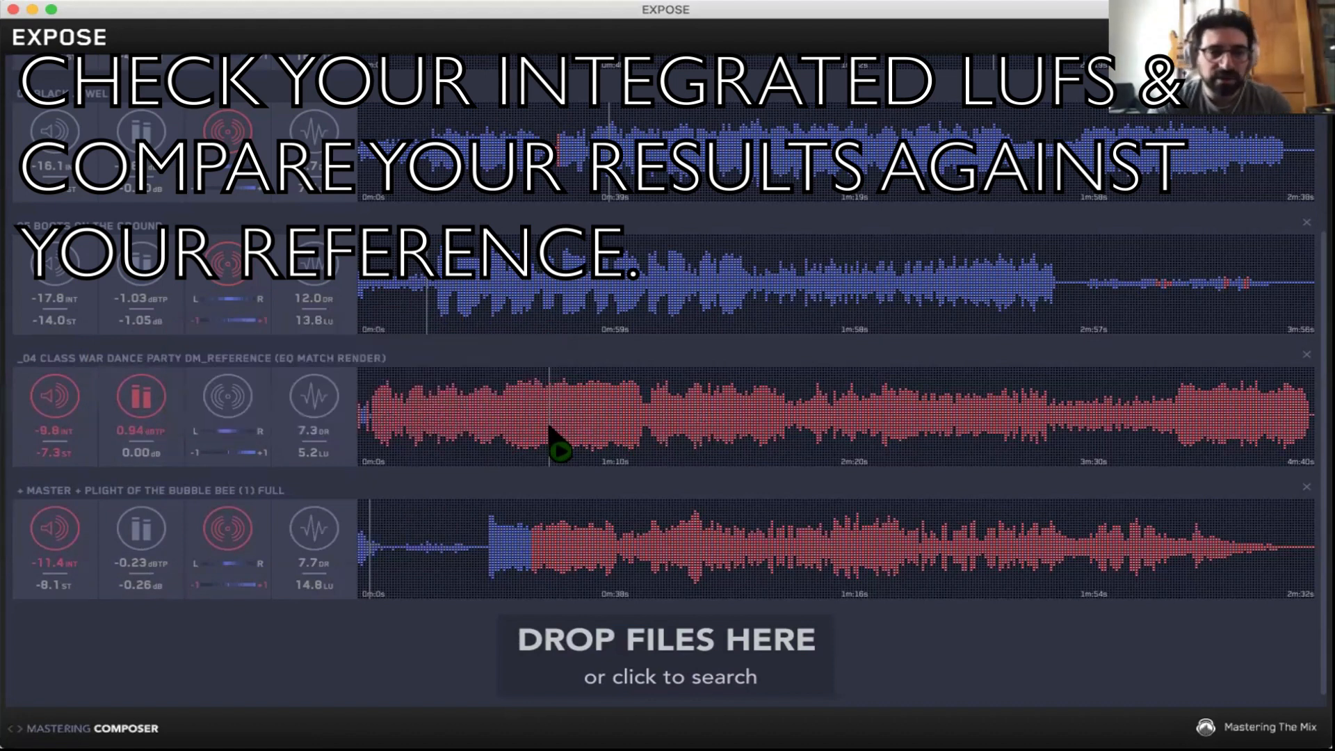
click(556, 560)
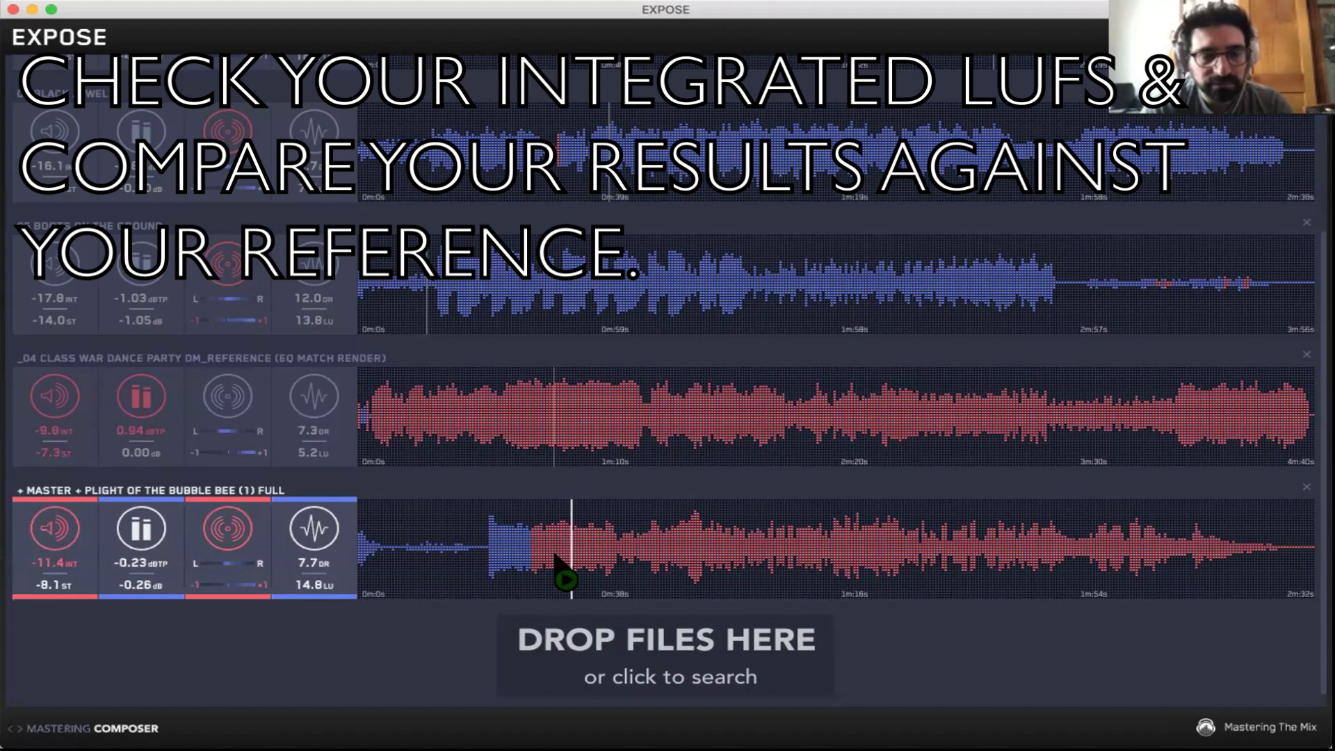
Compare the playback of the Class War Dance Party reference, the Plight of the Bubble Bee (1) master and Boots on the Ground
click(566, 449)
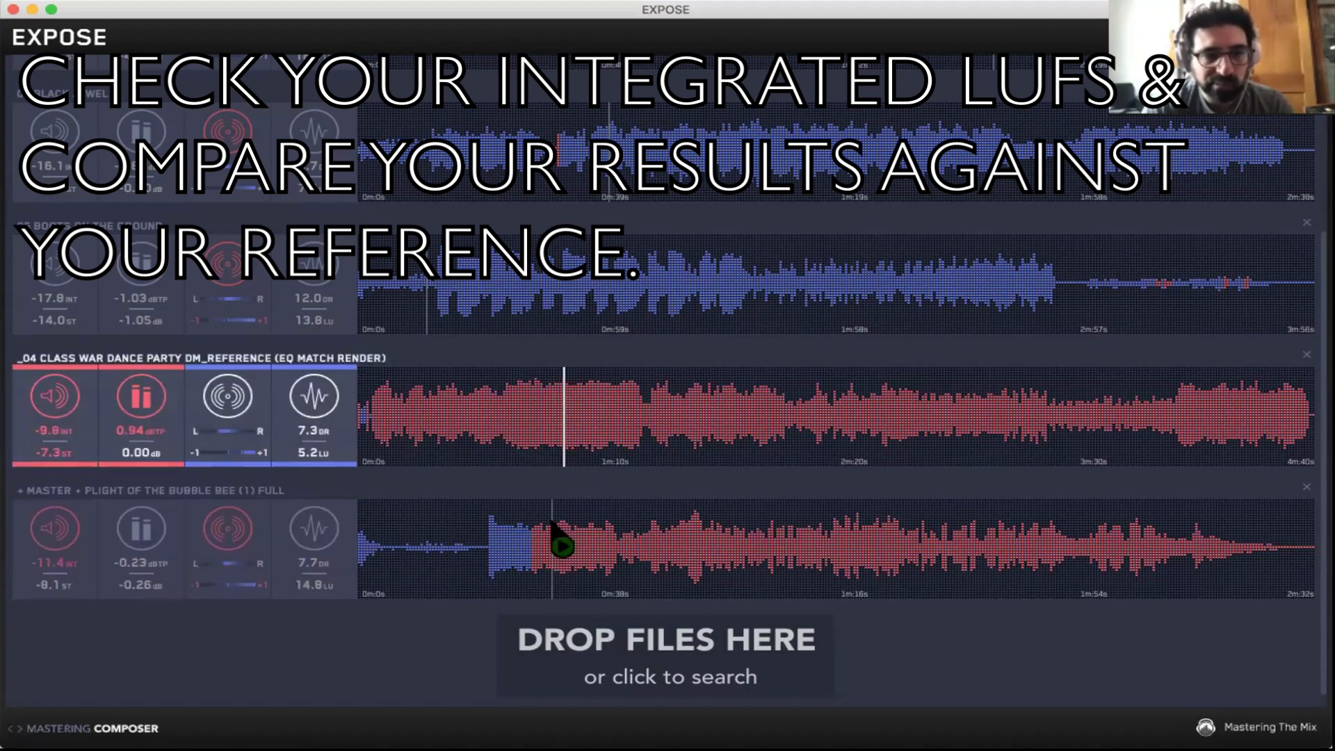
click(528, 516)
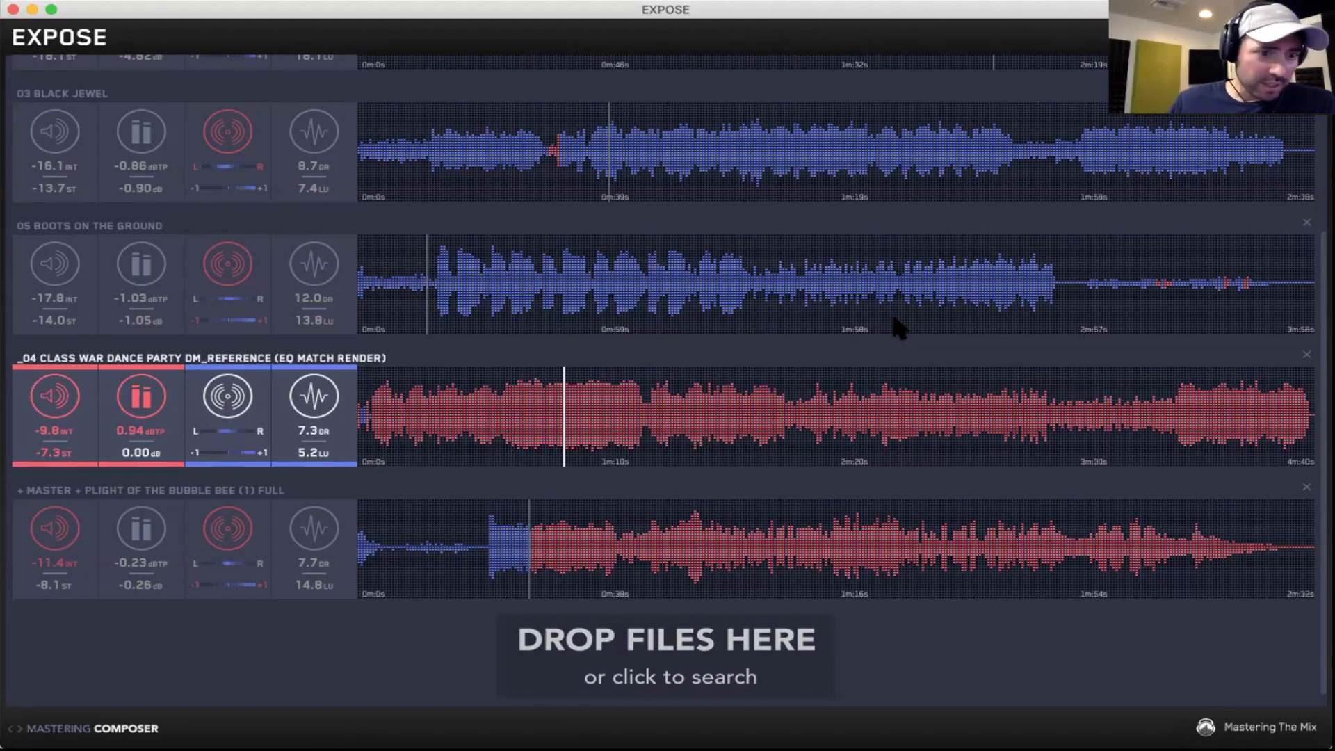
click(493, 325)
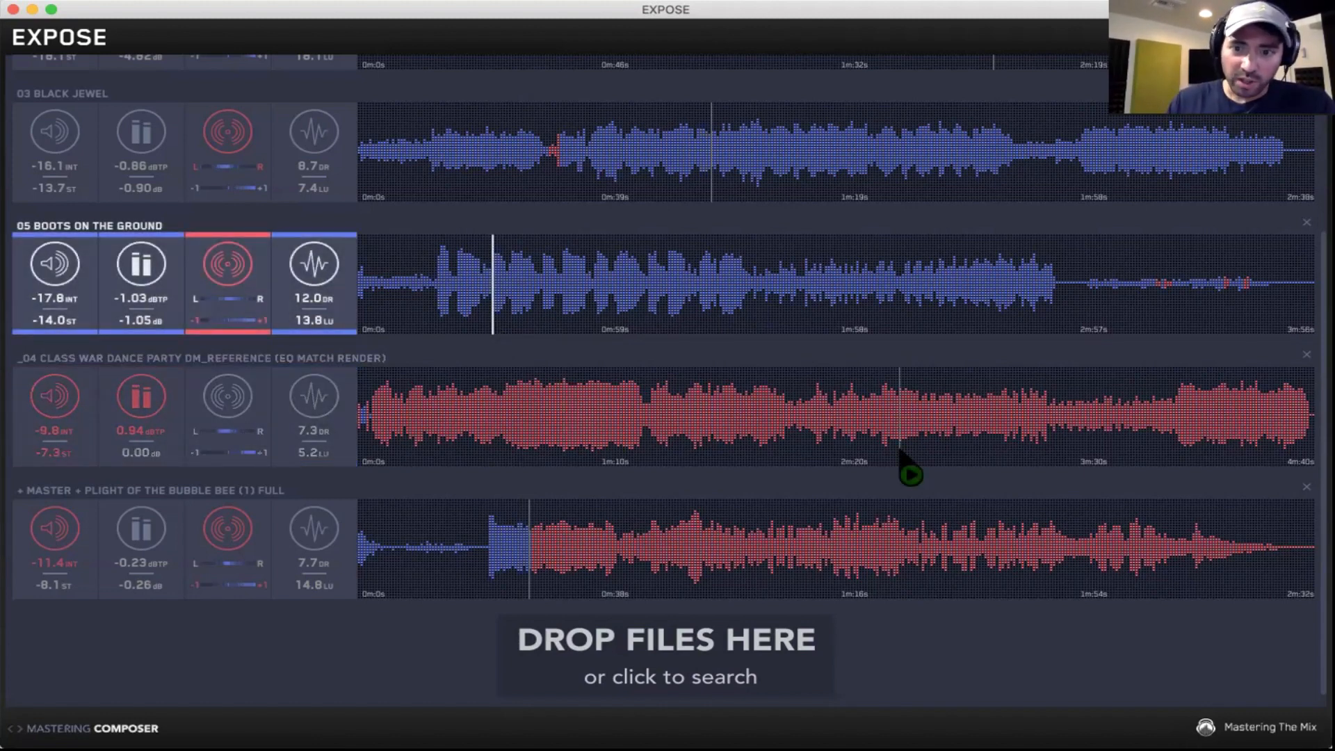
scroll(462, 637, down, 3)
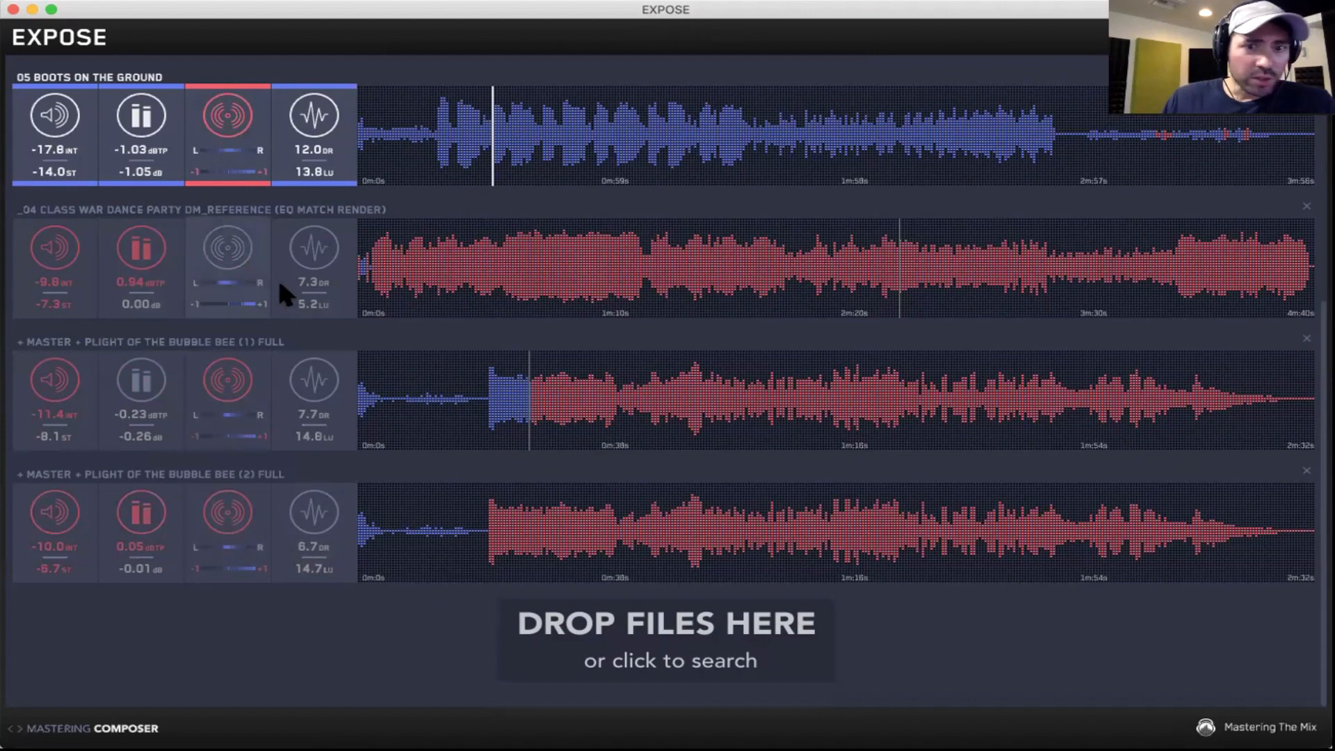
Play the Class War Dance Party reference side by side with Plight masters (1) and (2), comparing loudness, true peak and sound
click(527, 264)
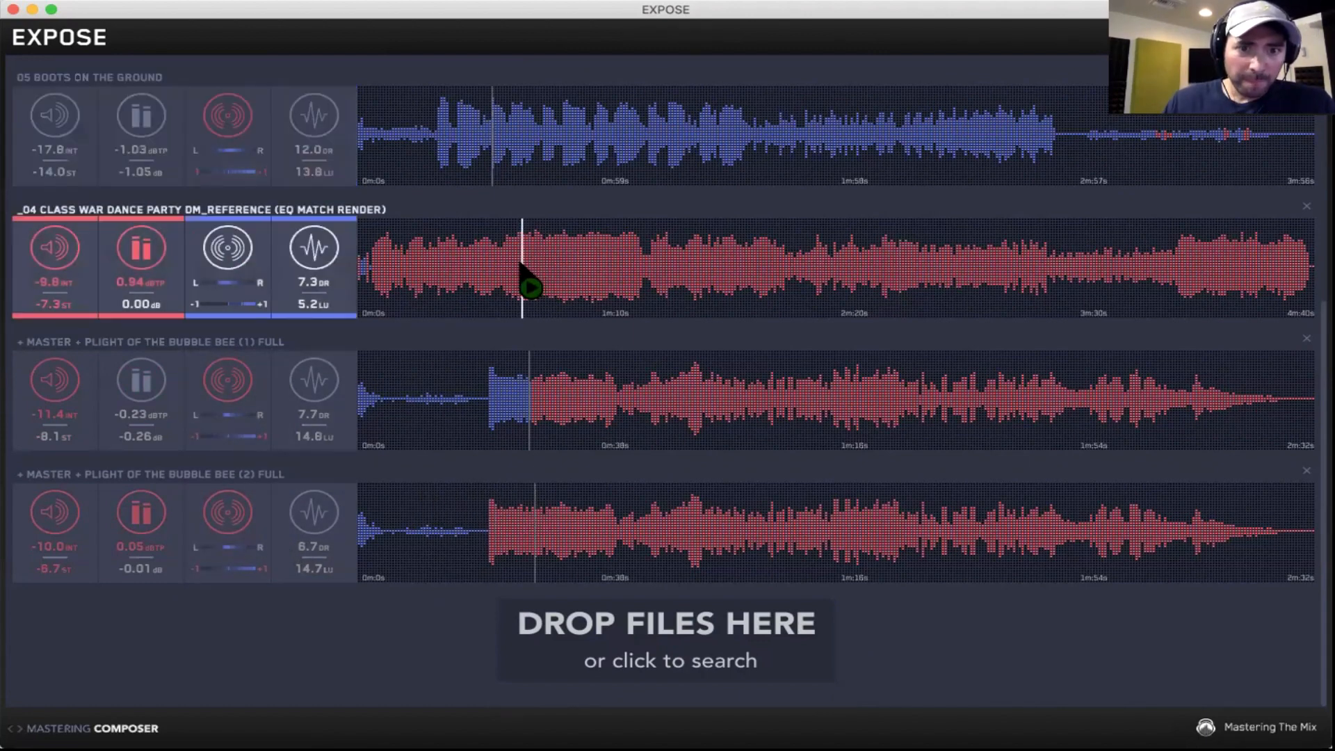
click(529, 527)
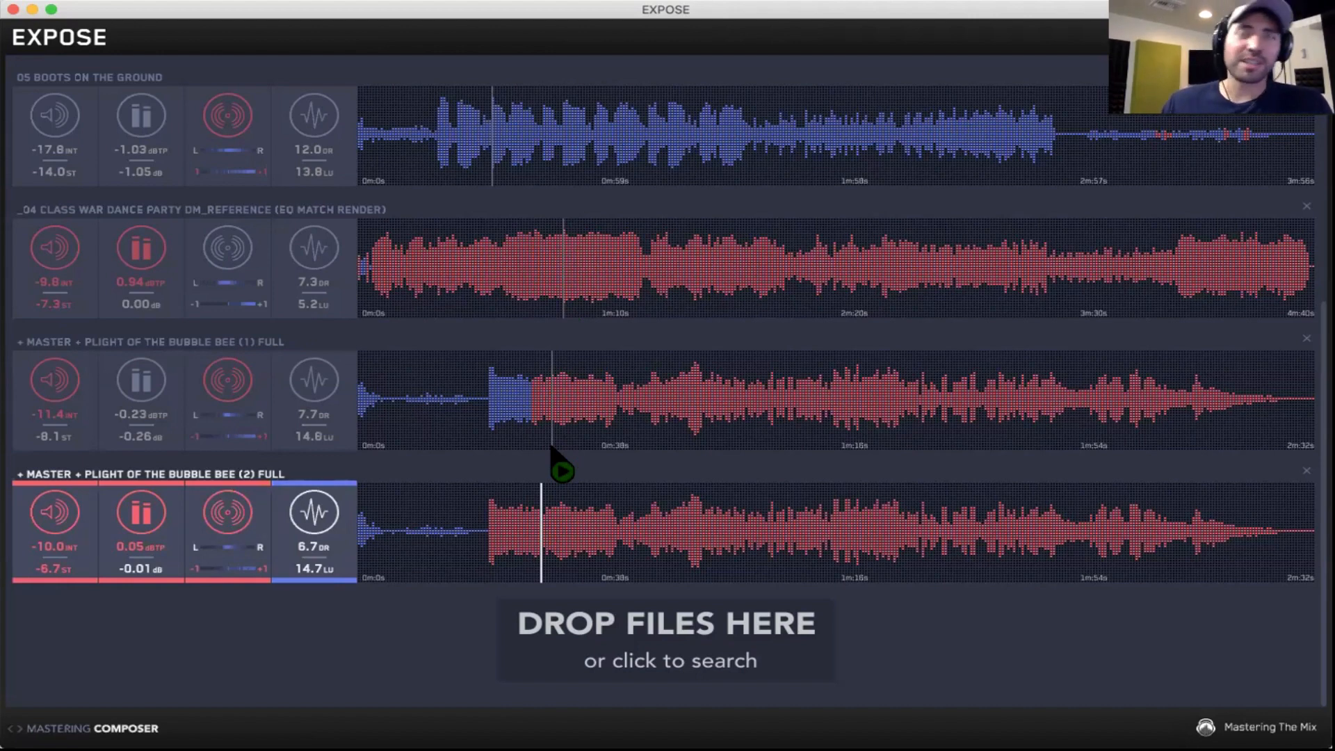
click(552, 404)
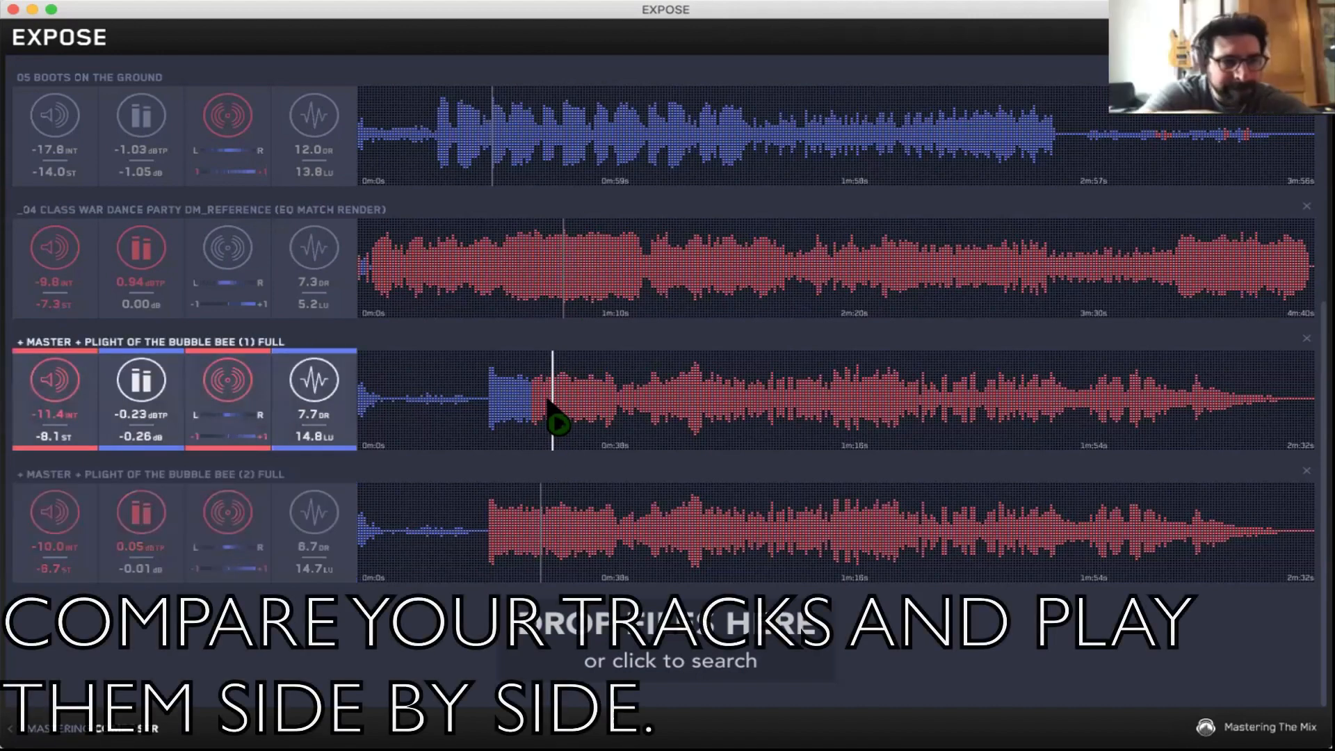
click(552, 282)
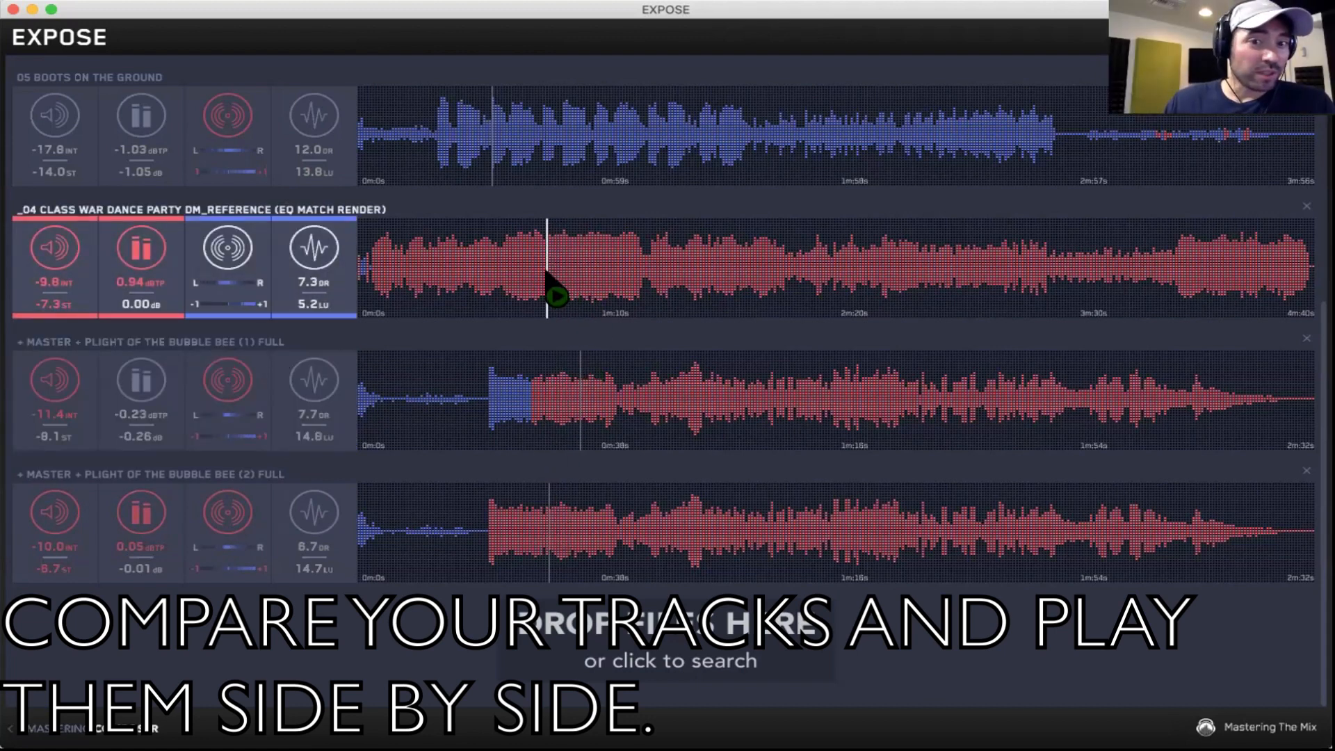
click(547, 532)
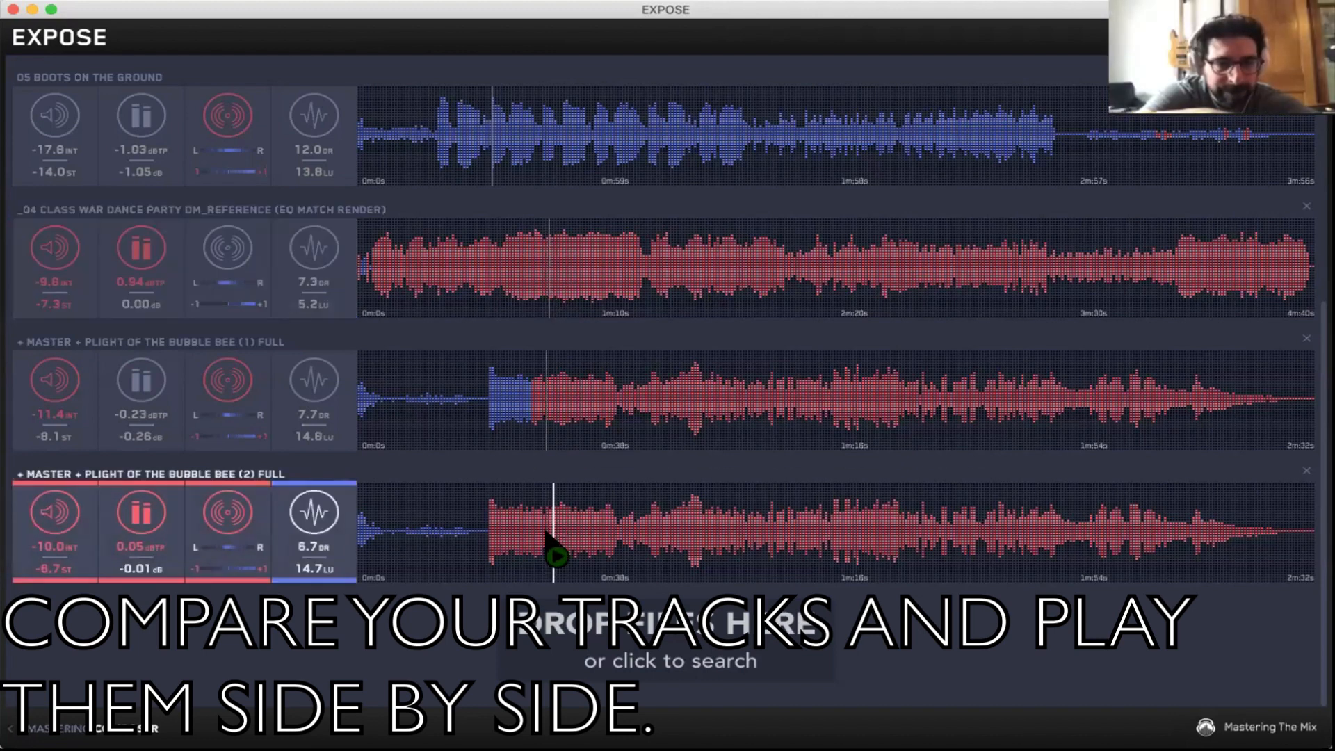
click(547, 537)
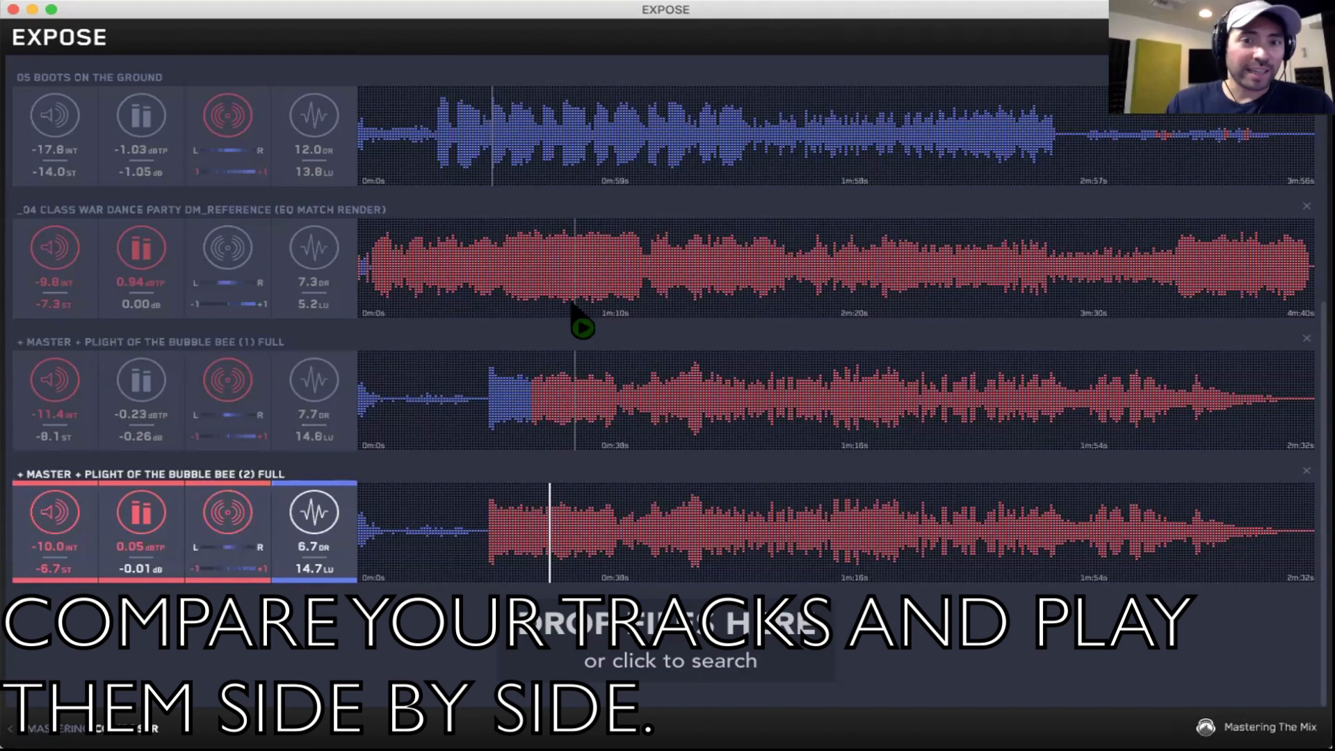
click(554, 263)
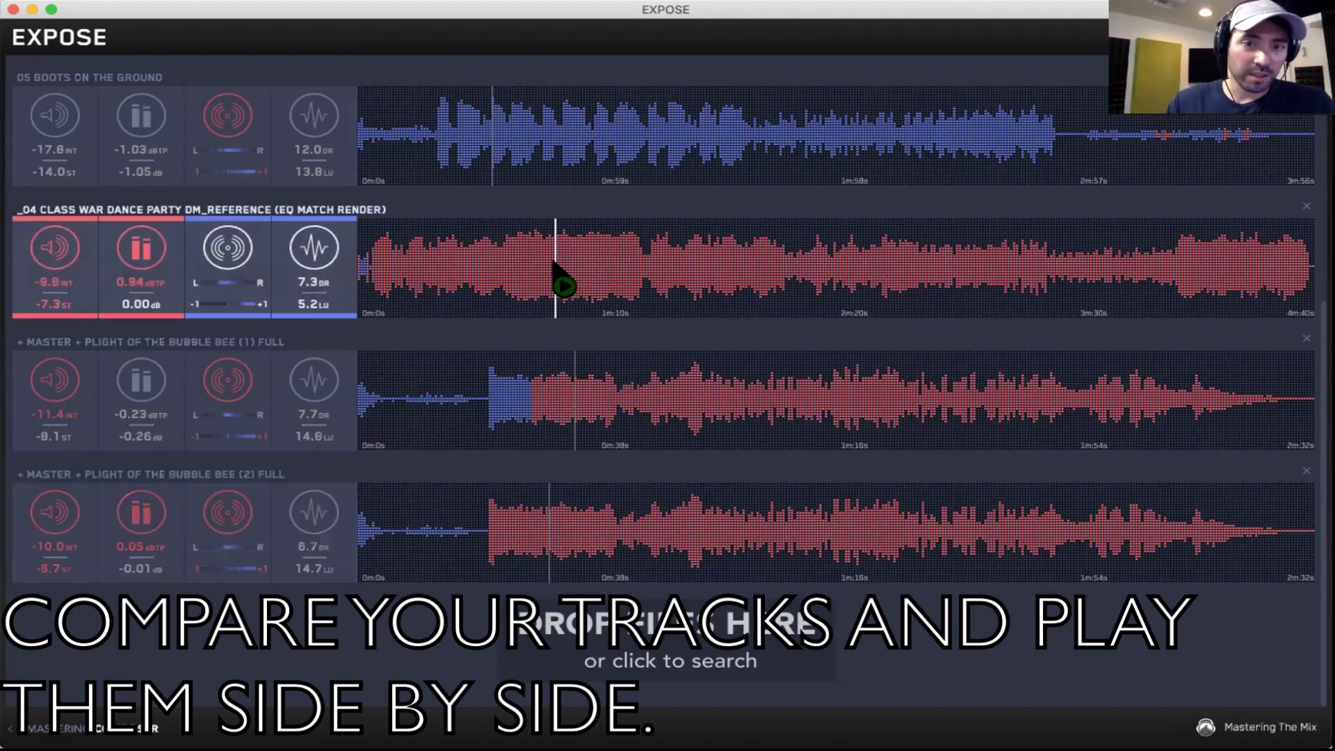
click(573, 526)
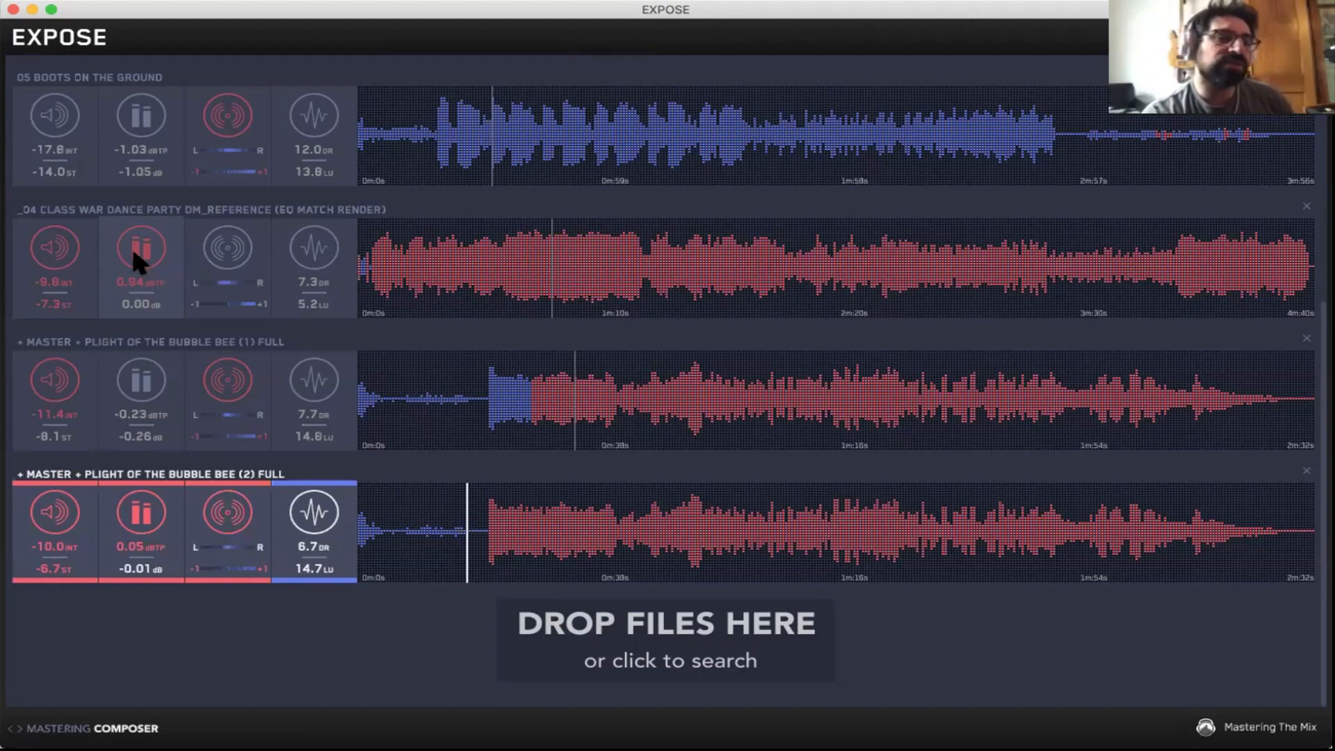
click(373, 256)
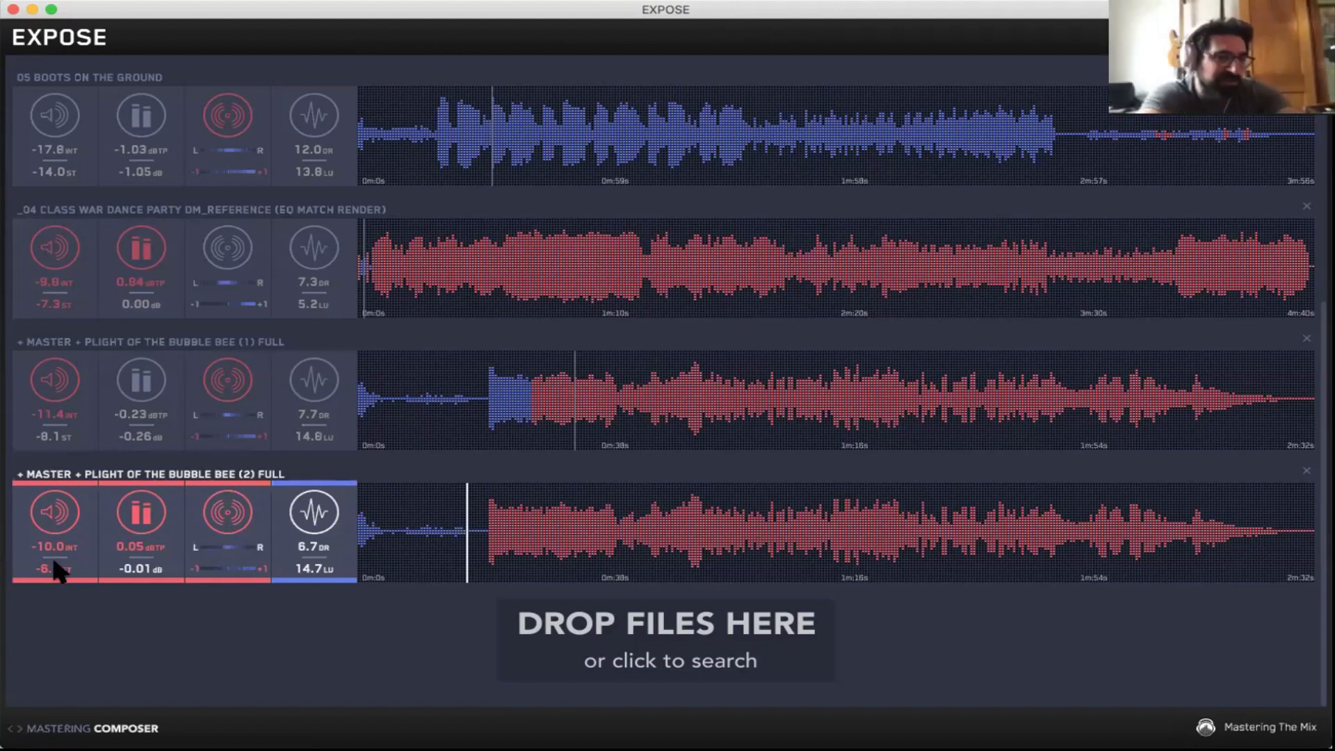
click(549, 487)
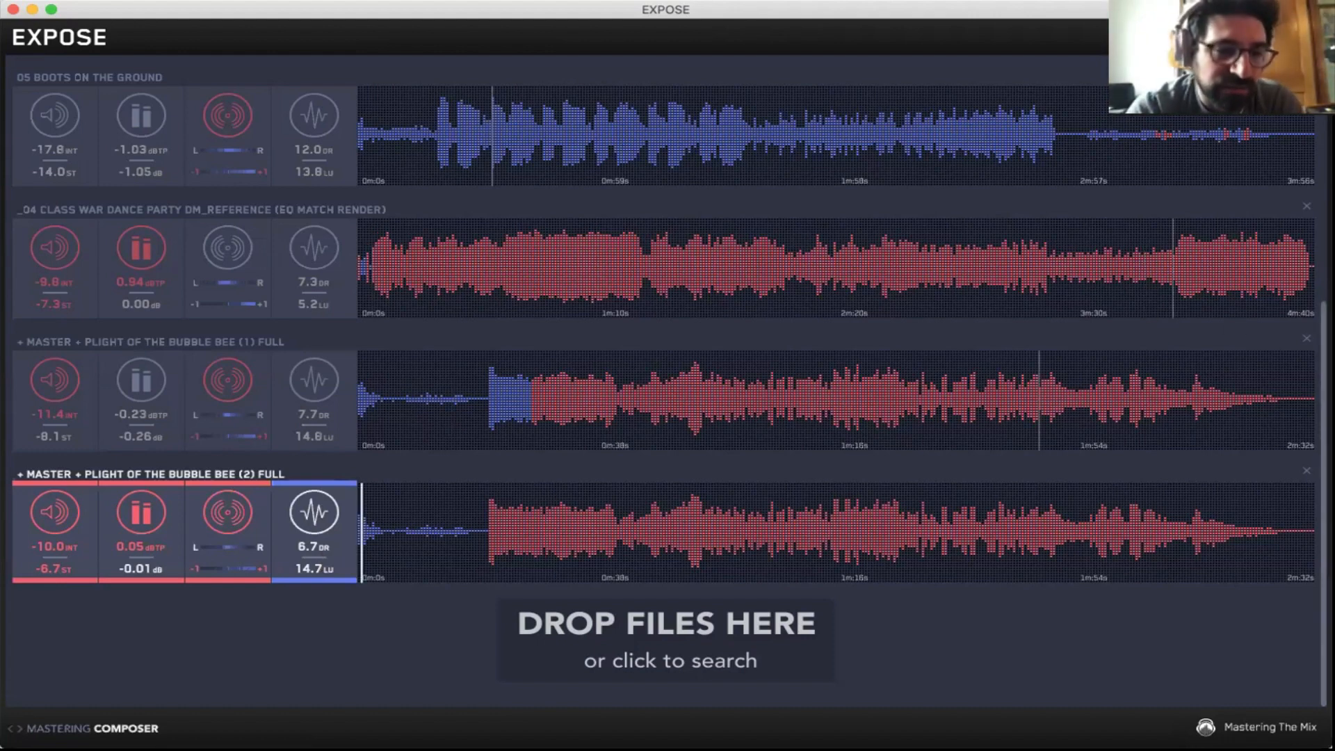
Remove the Plight of the Bubble Bee (1) master from the EXPOSE track list
click(1306, 339)
click(412, 486)
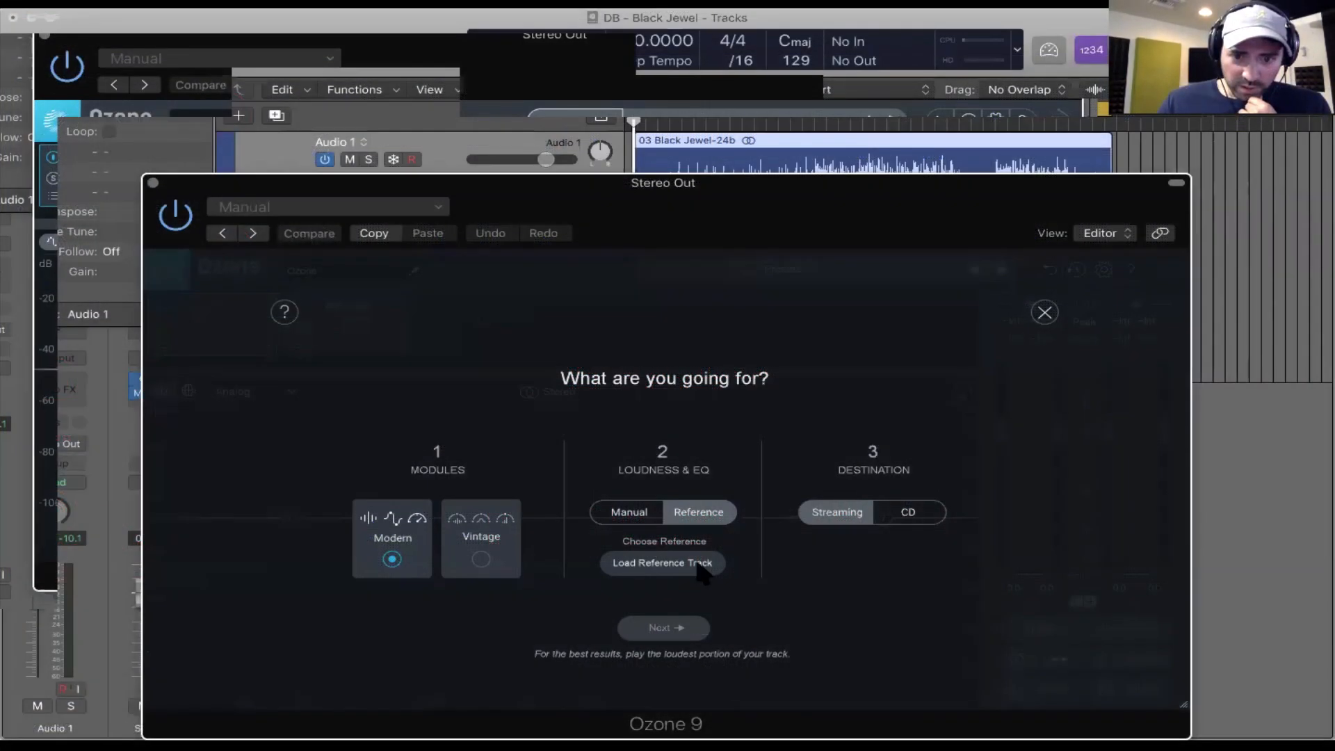
In Ozone 9's Master Assistant for Black Jewel, load the Class War Dance Party WAV from the MASTER folder in DBP as reference
click(703, 569)
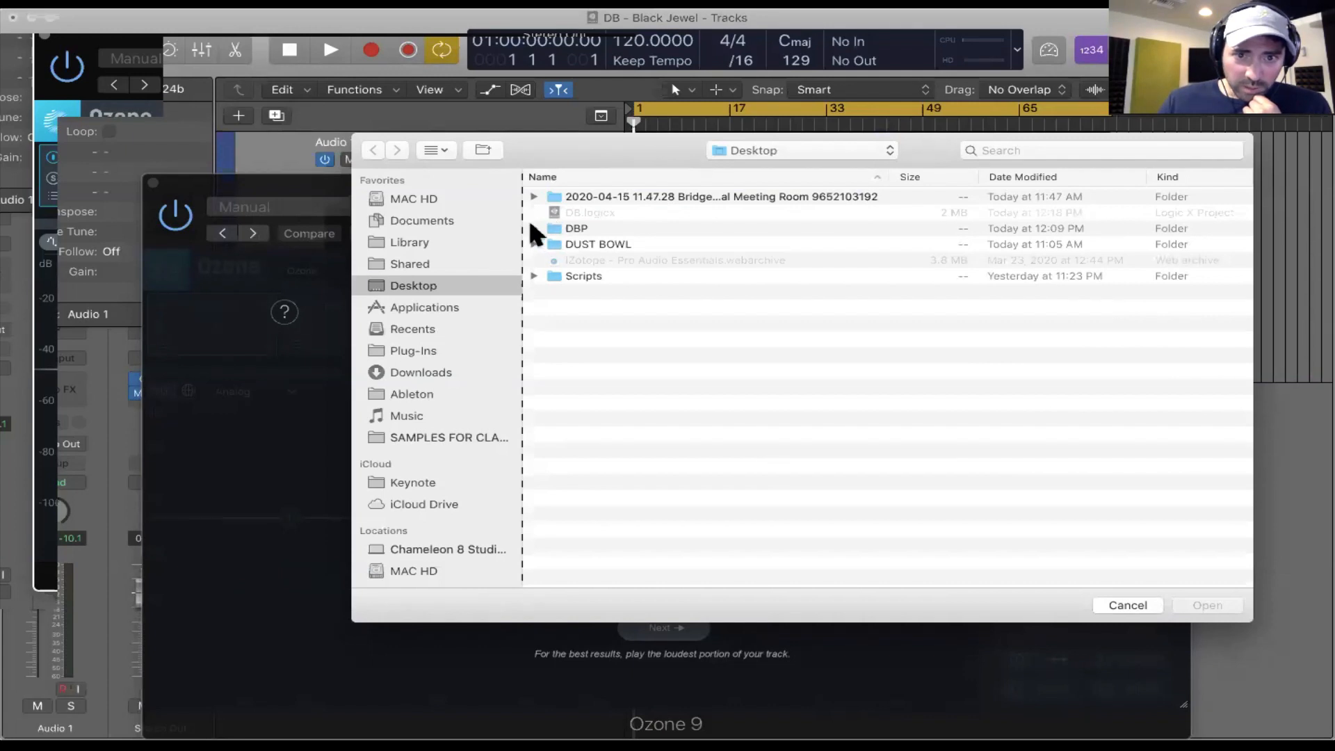
click(533, 228)
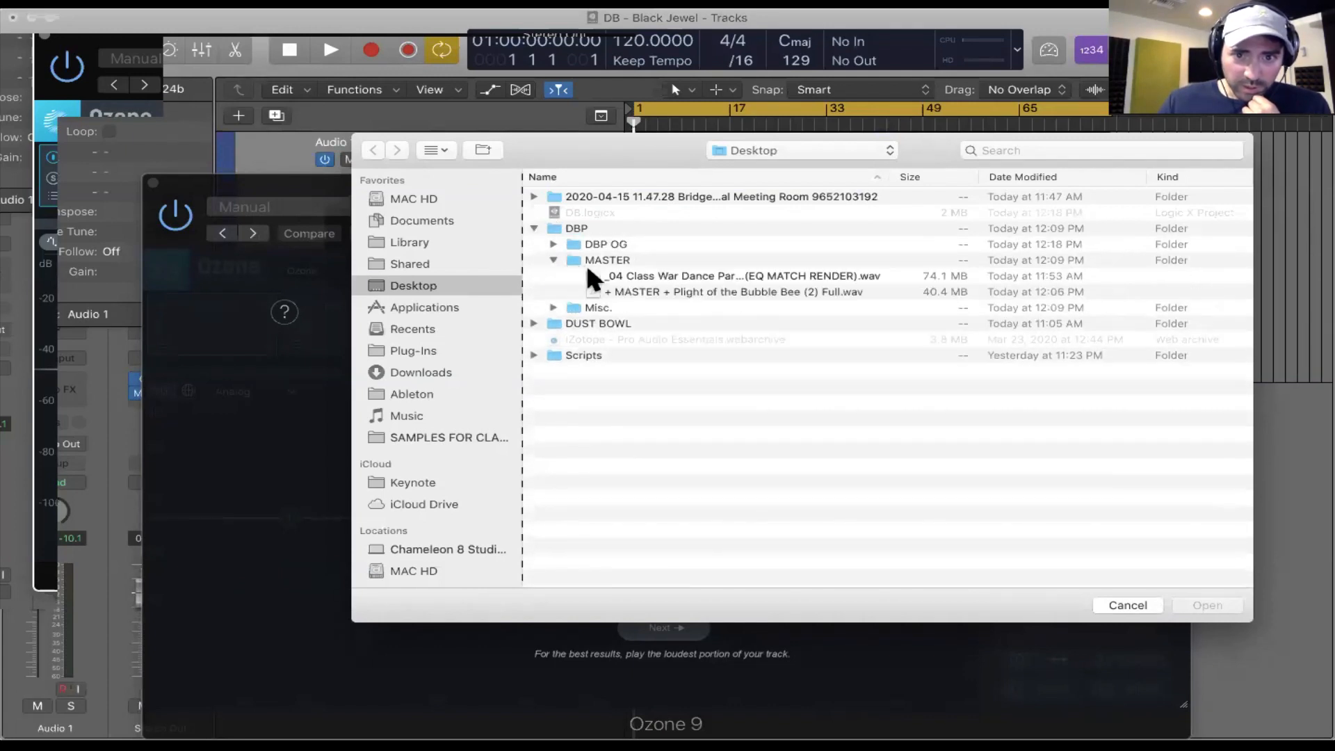
click(707, 278)
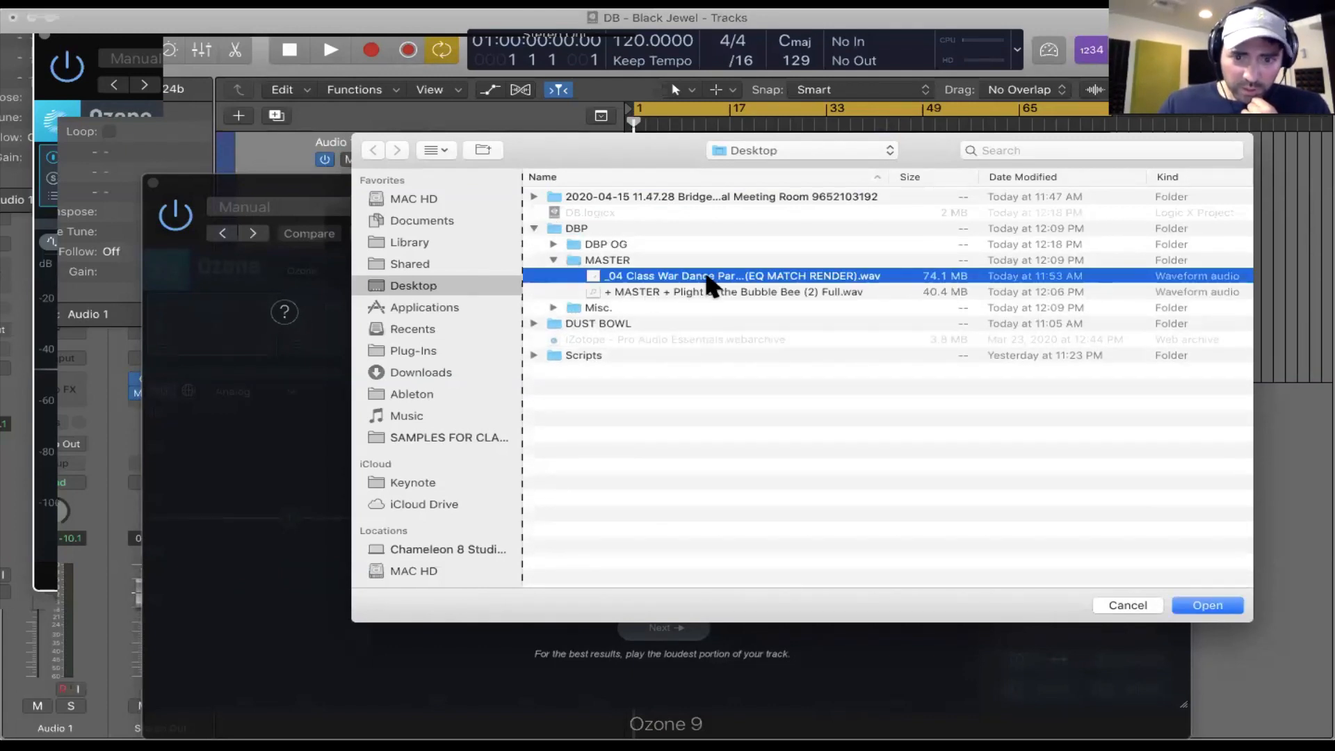
click(1212, 604)
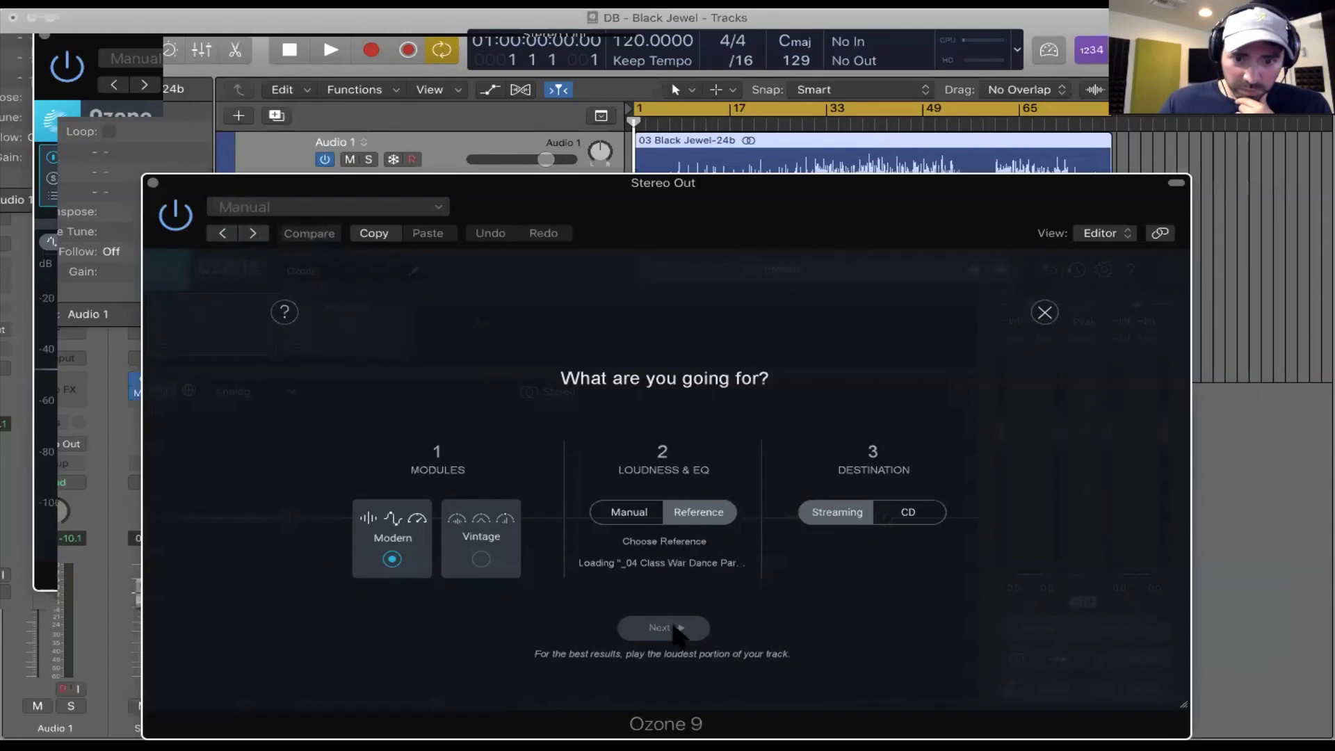
Set the cycle range over Black Jewel's loud section, from bar 33 to about bar 50, keeping the Ozone window accessible
drag(821, 207, 882, 305)
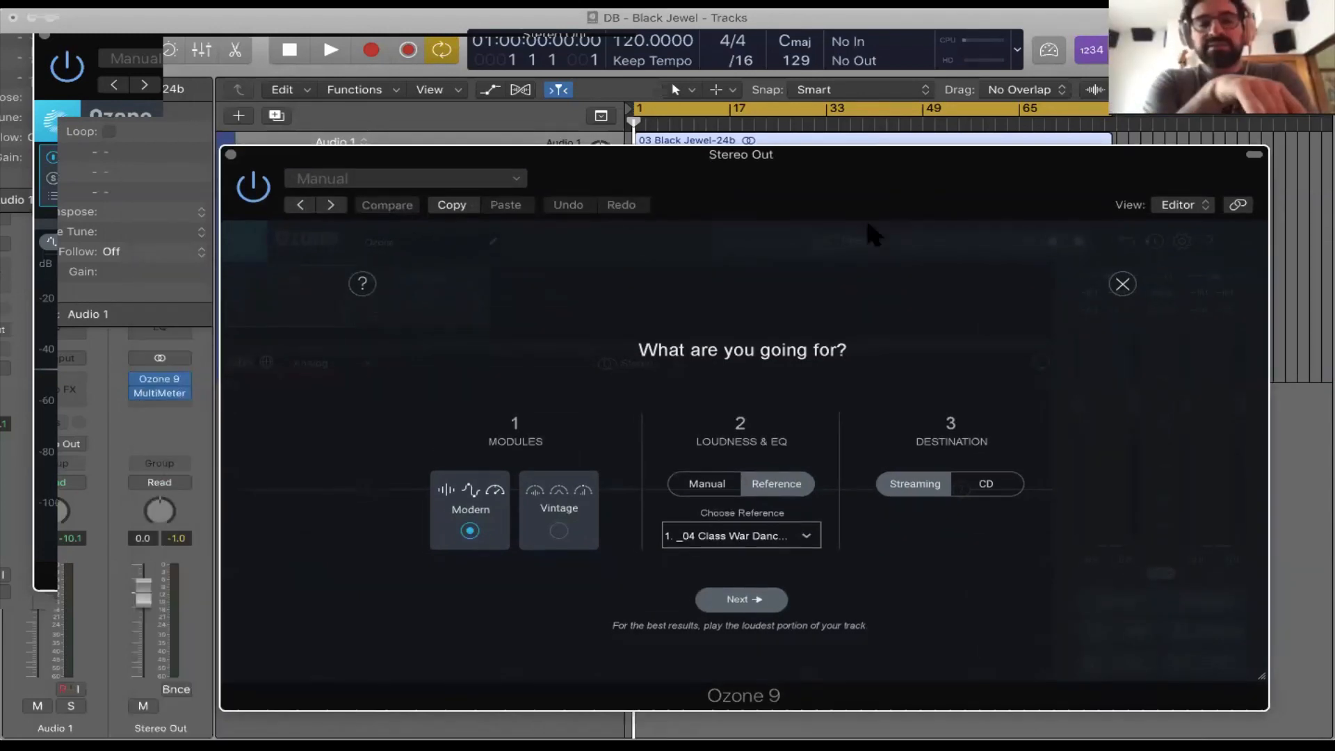
drag(831, 413, 834, 366)
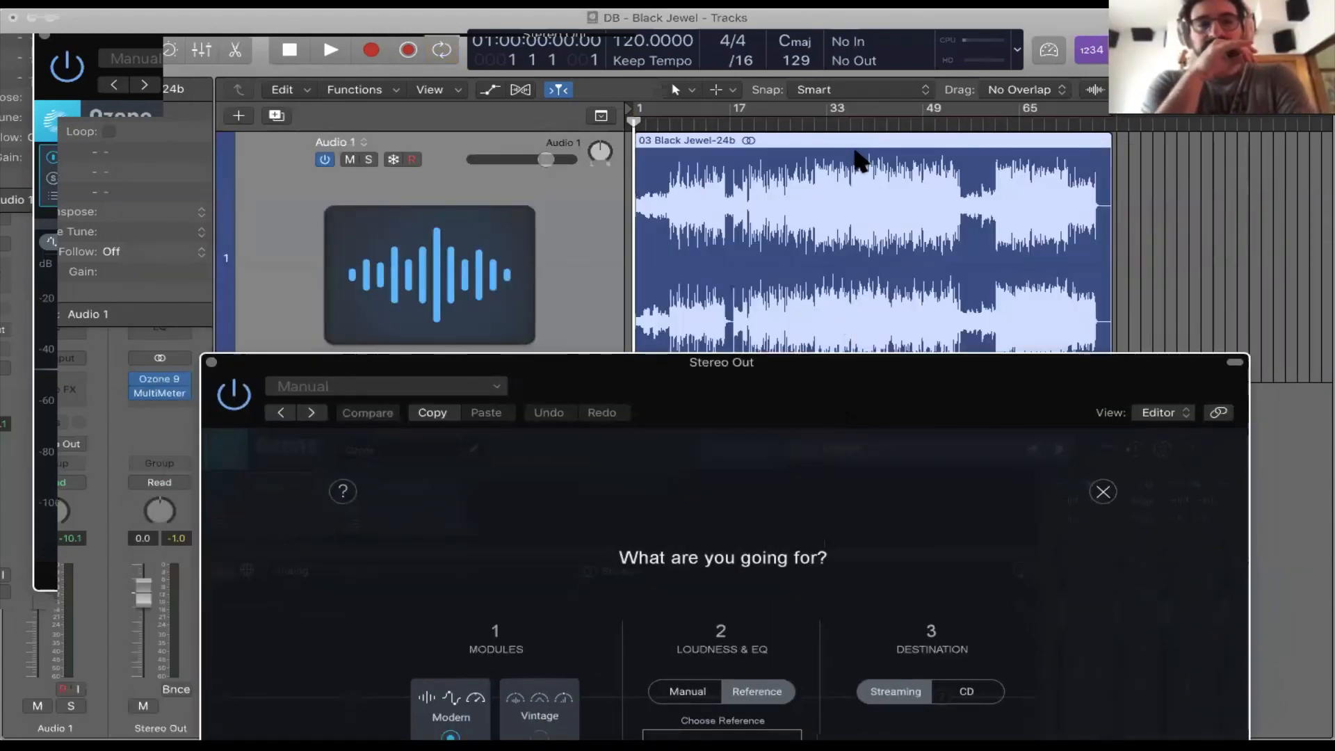
drag(834, 110, 944, 120)
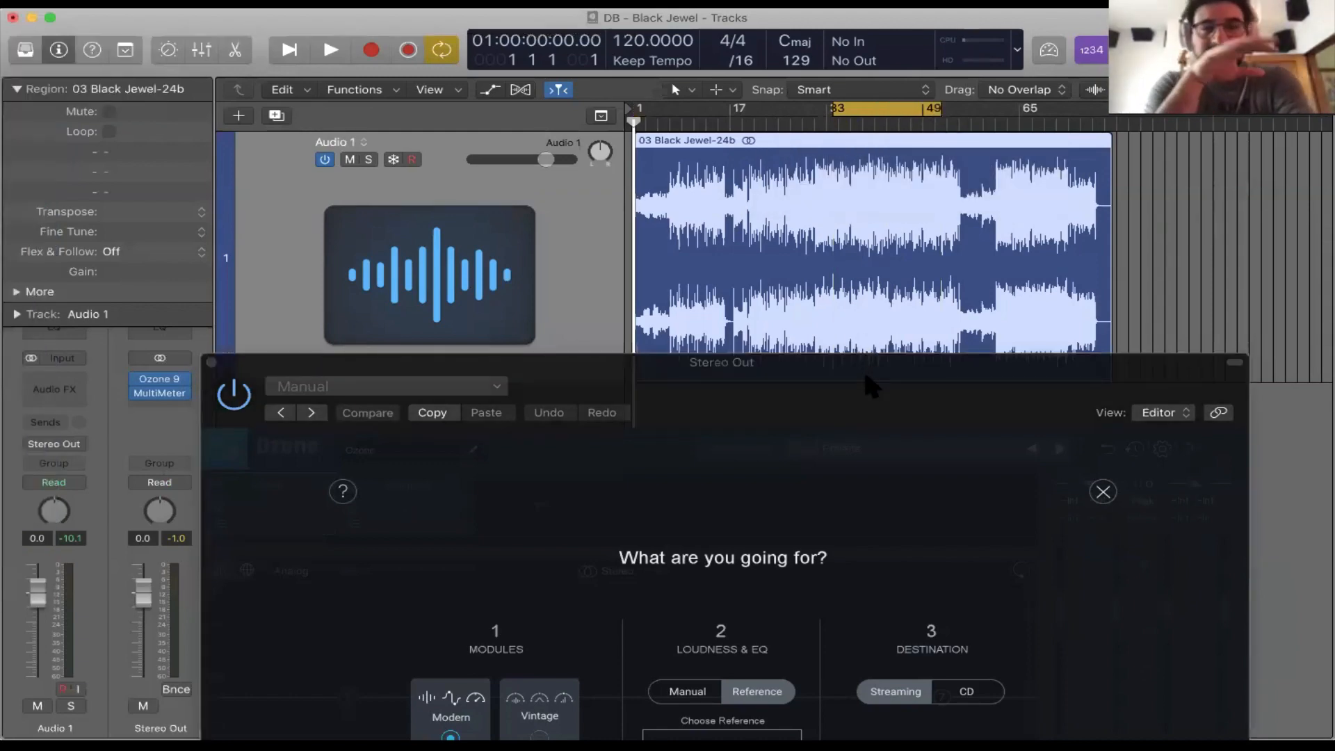
drag(862, 368, 876, 174)
Run Master Assistant on the looped section with Modern modules, the Class War Dance Party reference and Streaming destination, and accept its suggestion
click(764, 549)
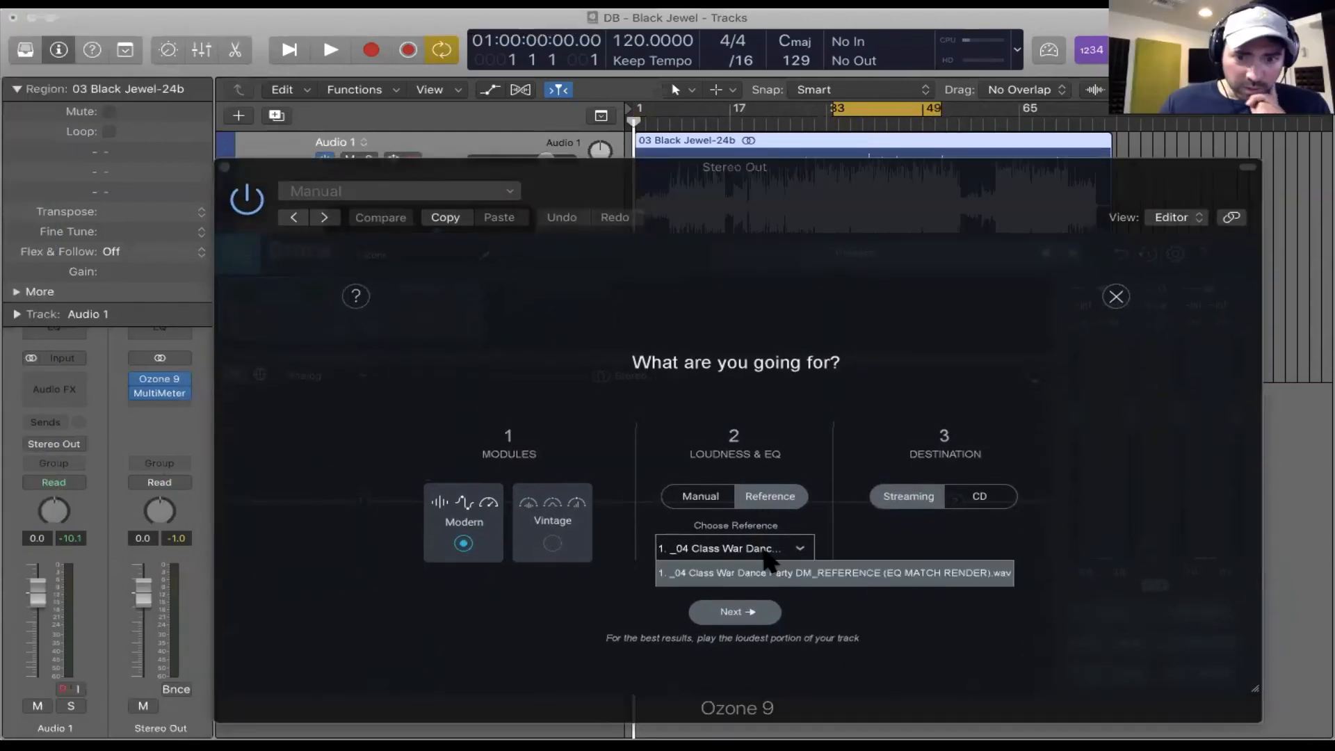
click(764, 504)
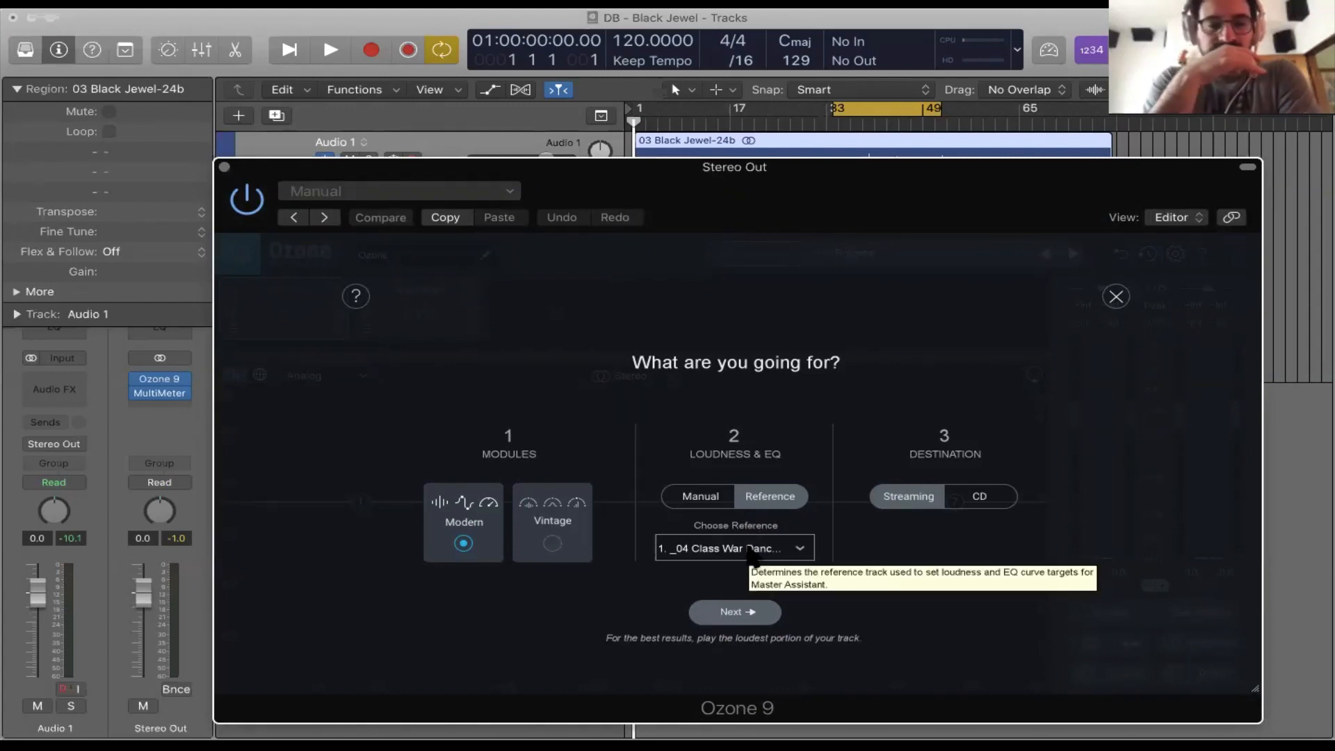
click(735, 612)
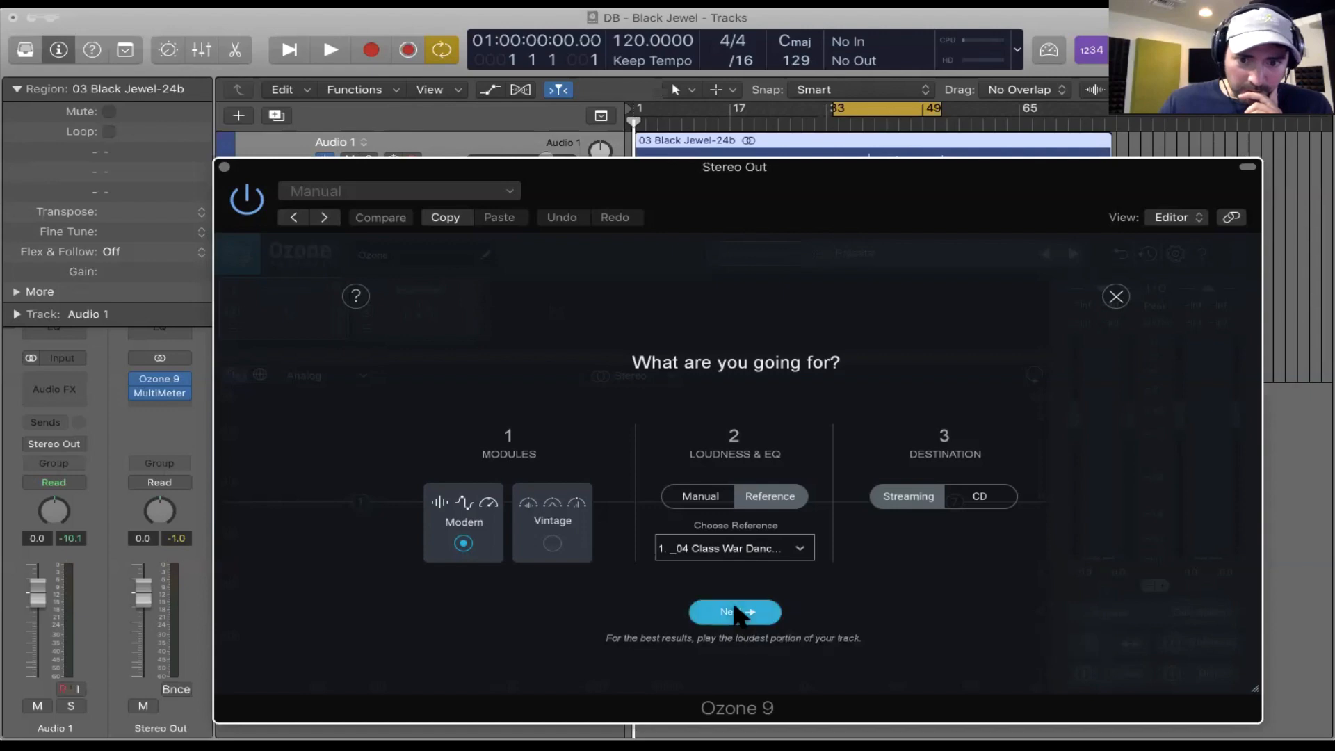
key(space)
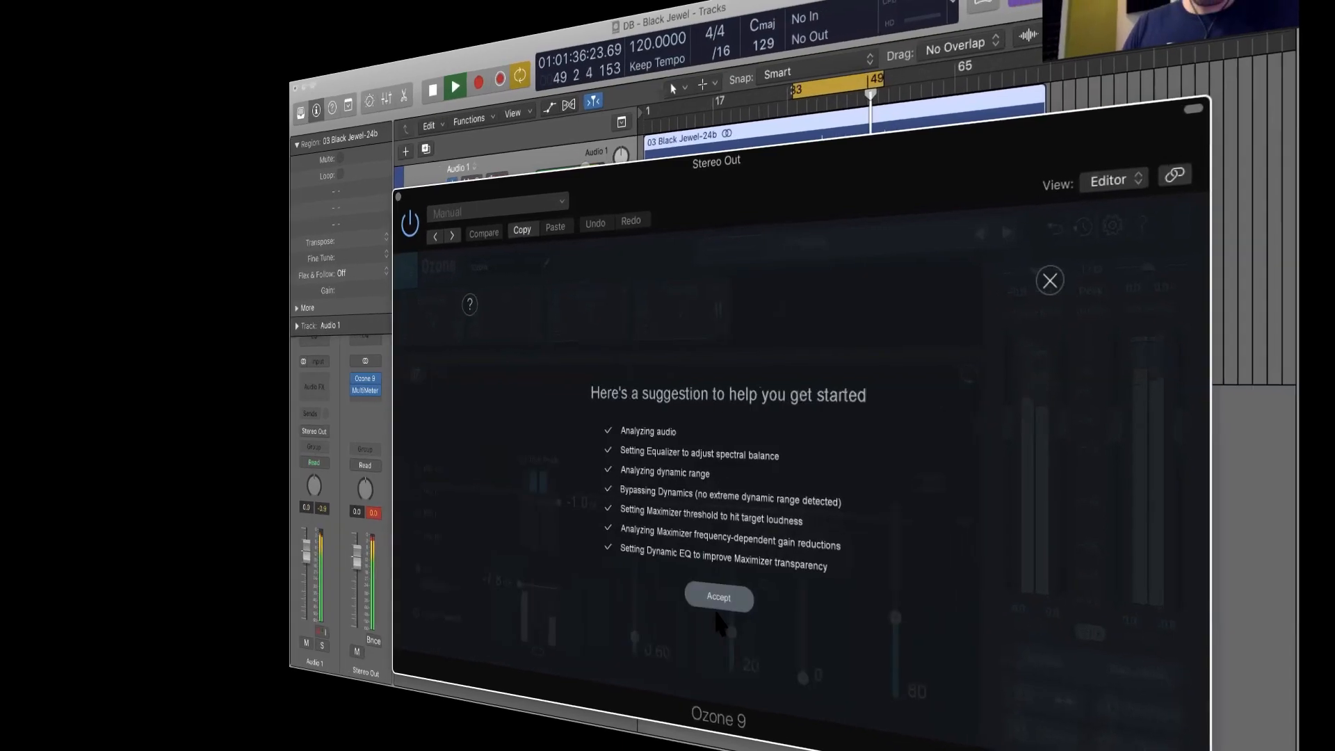
click(723, 598)
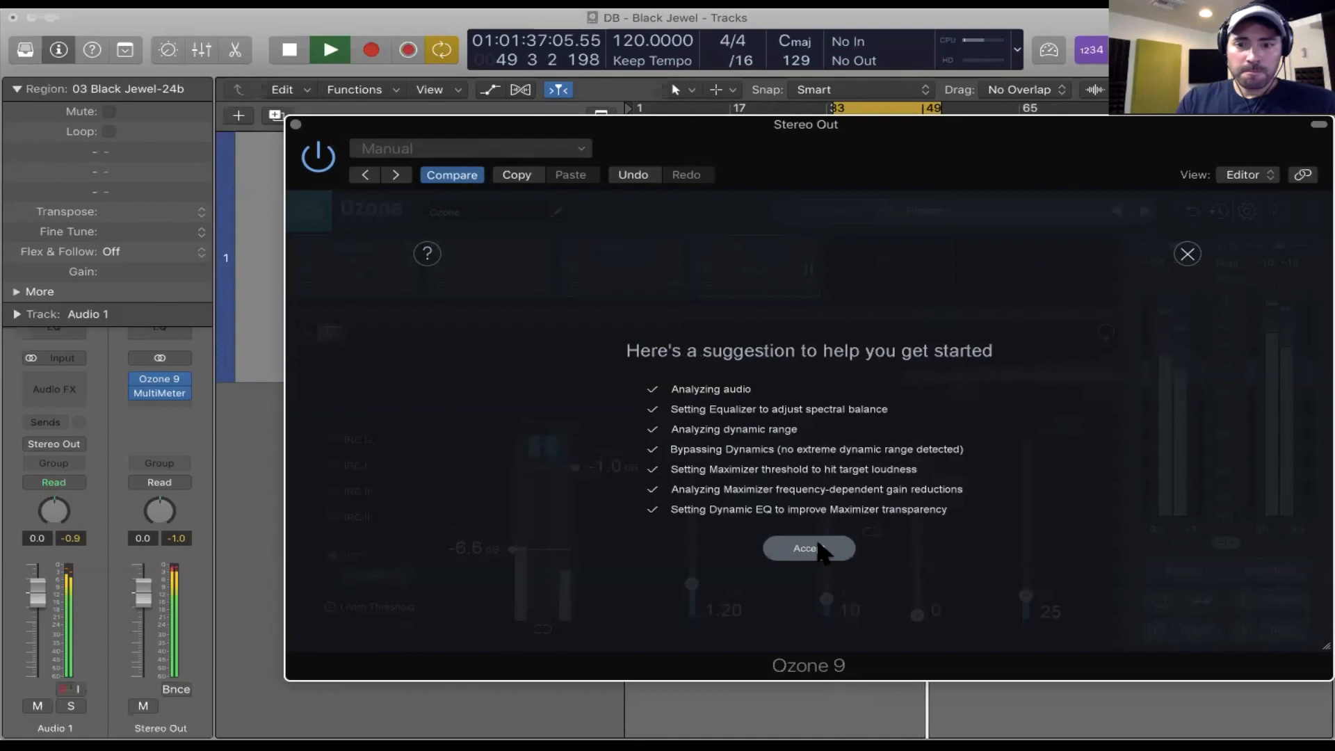
click(806, 547)
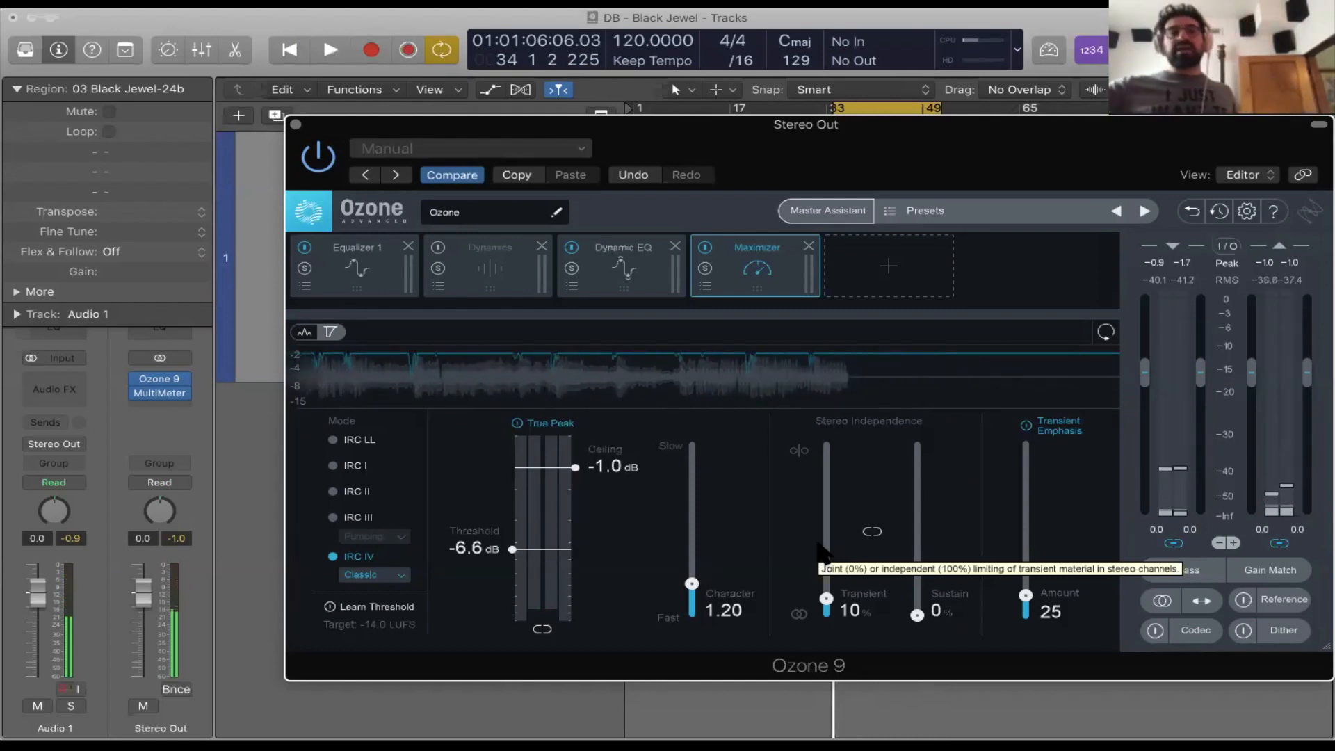
Play the looped section and switch between the Black Jewel master and the reference track to compare them
key(space)
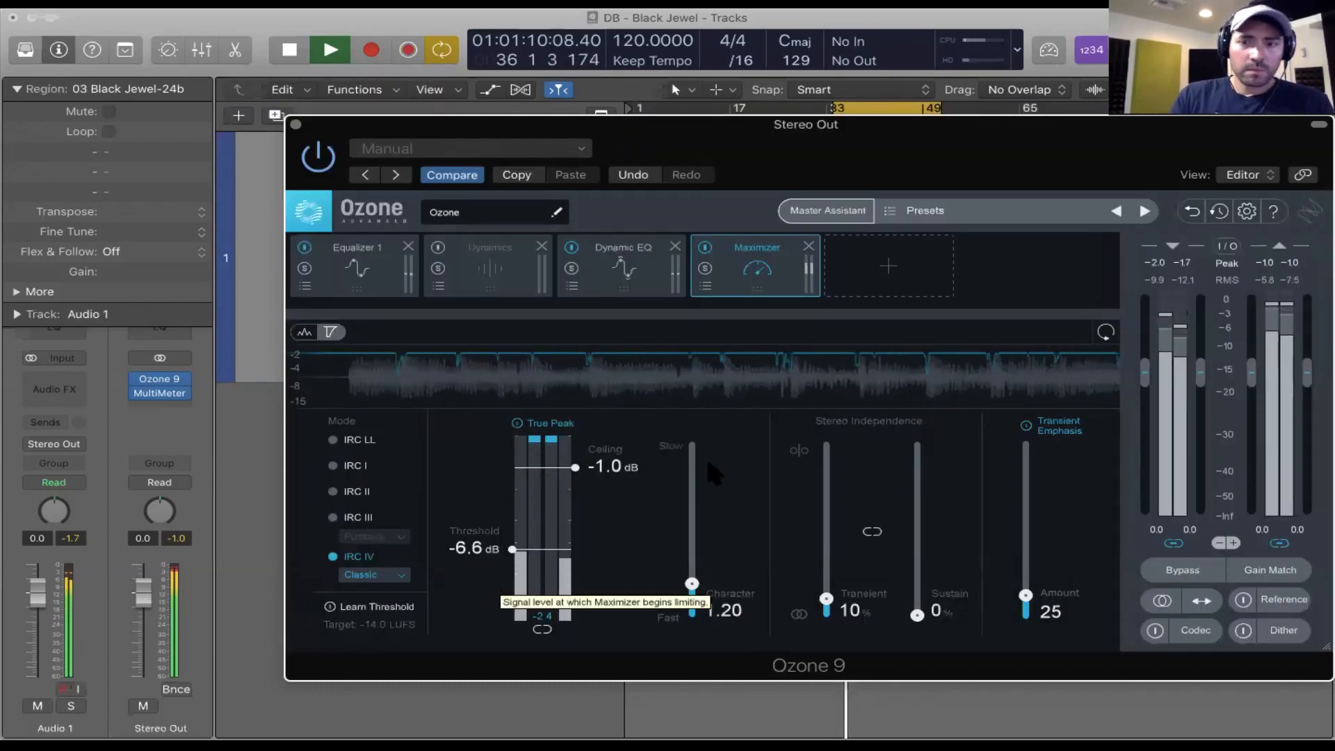
click(1243, 598)
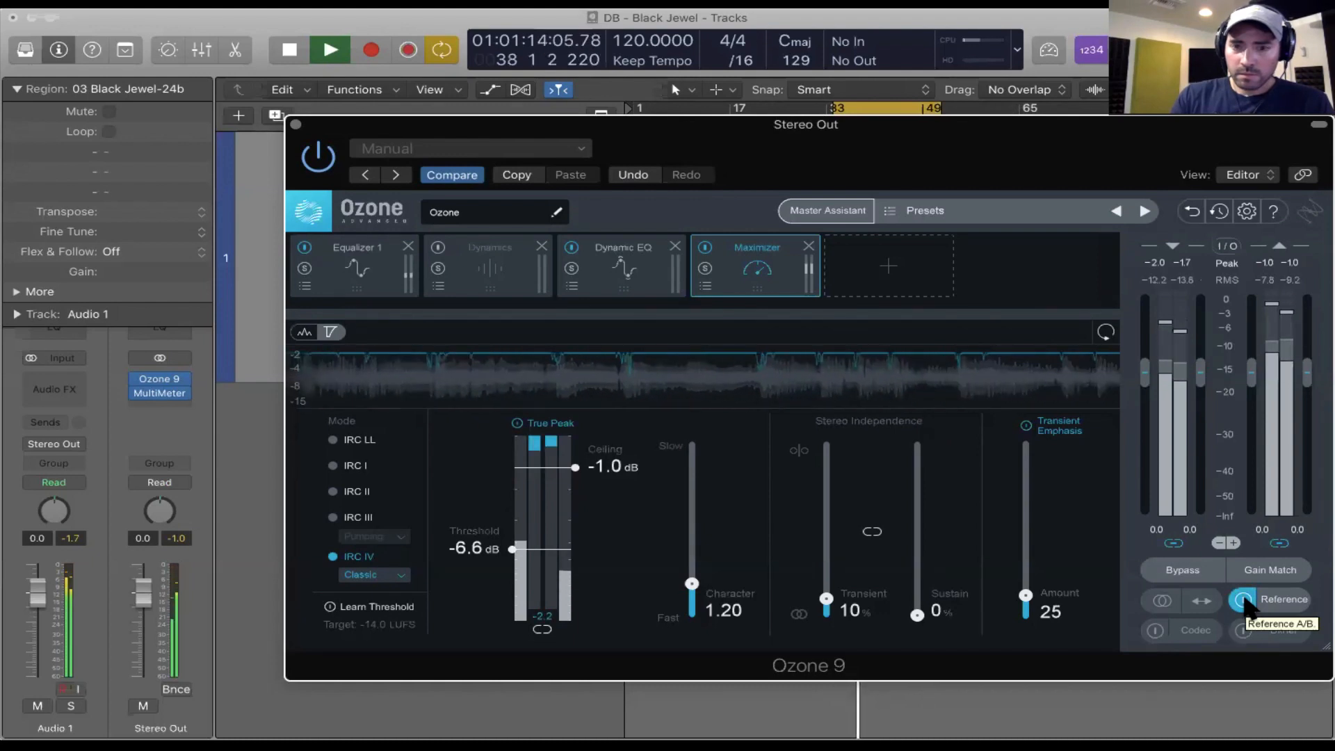
click(1245, 602)
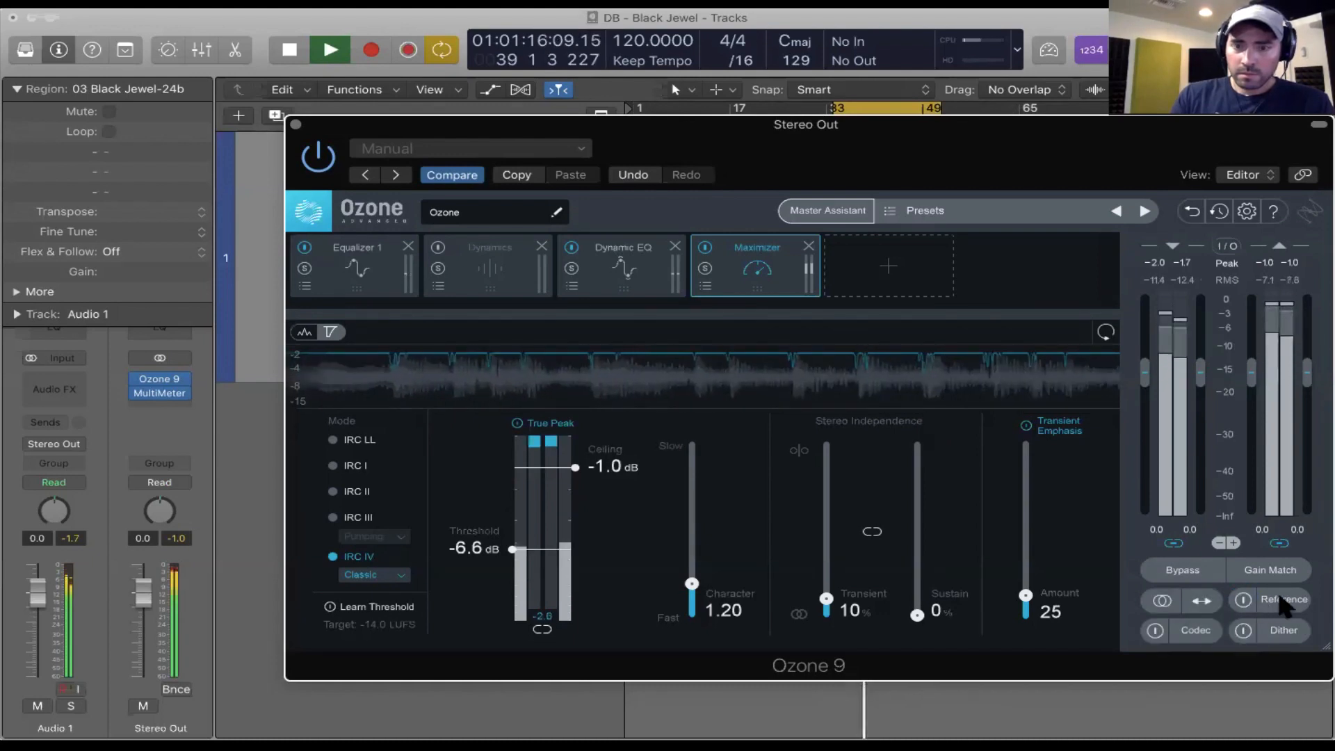
click(1243, 604)
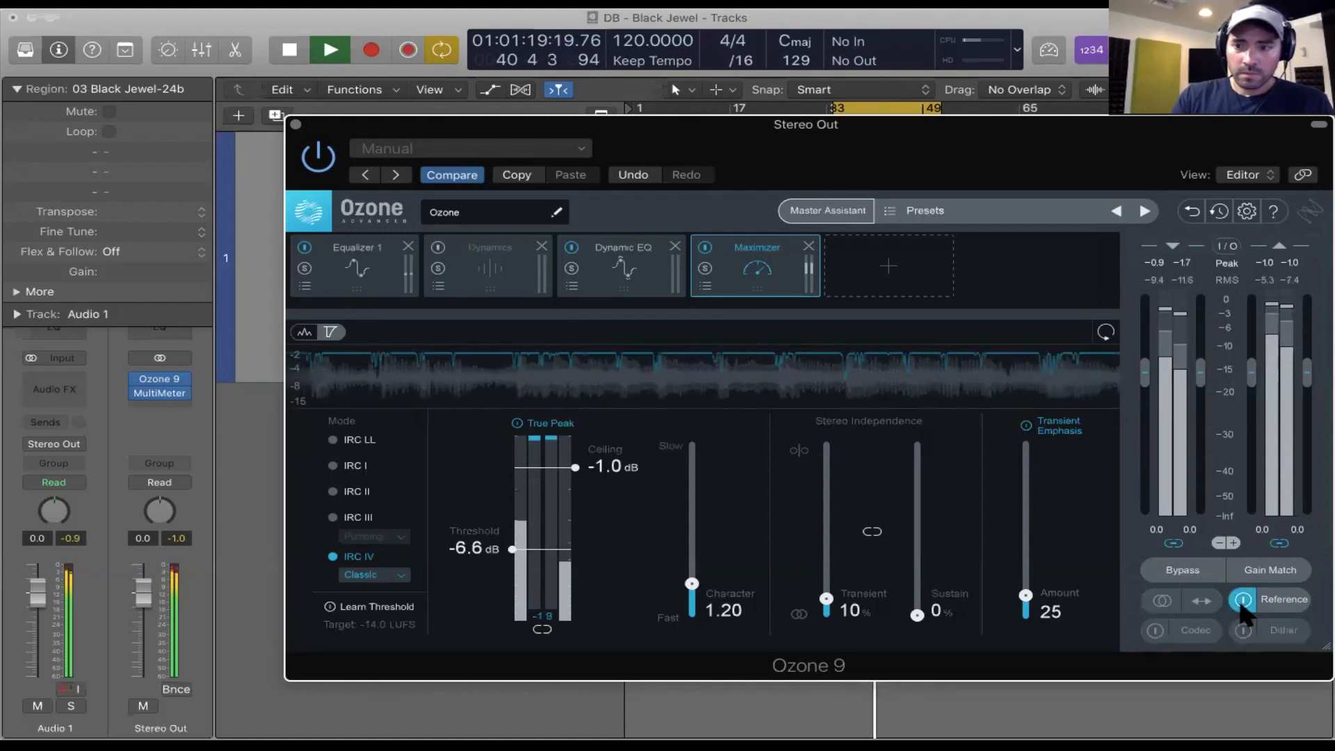
Choose section B of the Plight of the Bubble Bee (2) master as reference audio and compare it with Black Jewel during playback
click(1285, 601)
click(470, 539)
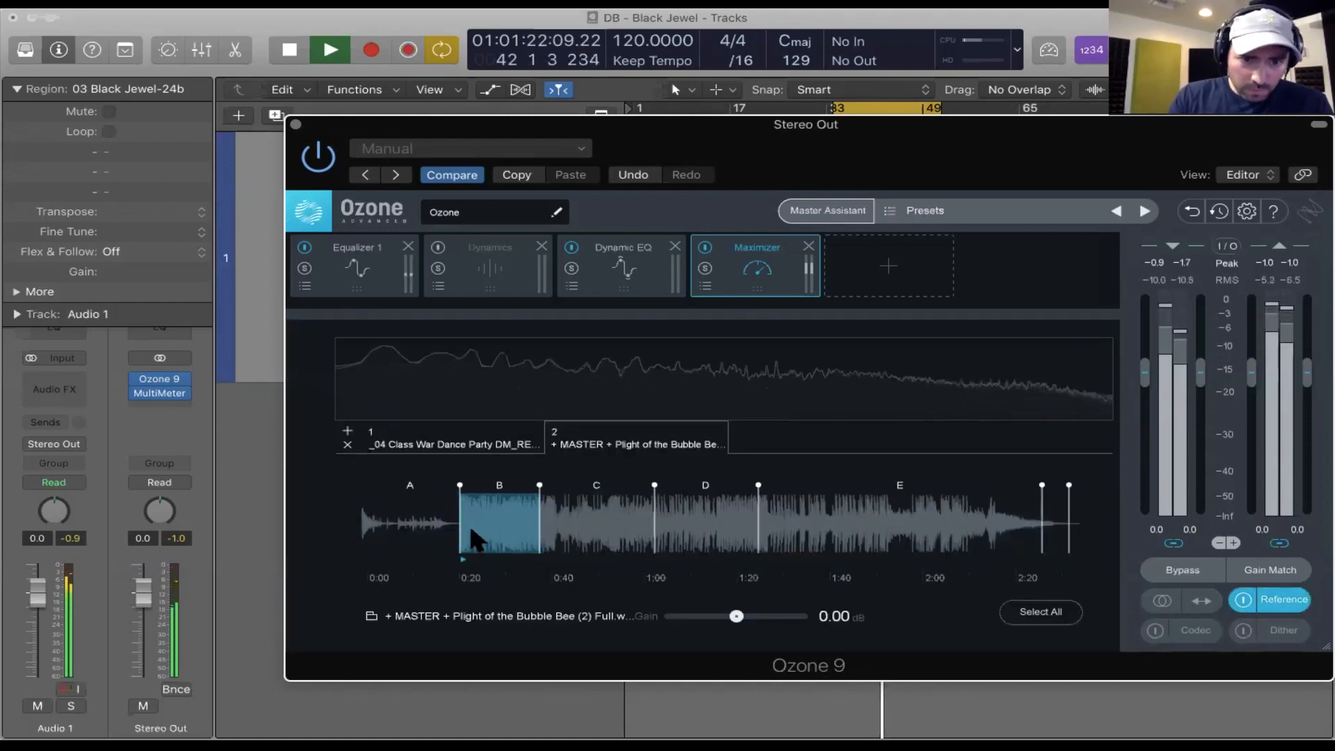
click(1244, 602)
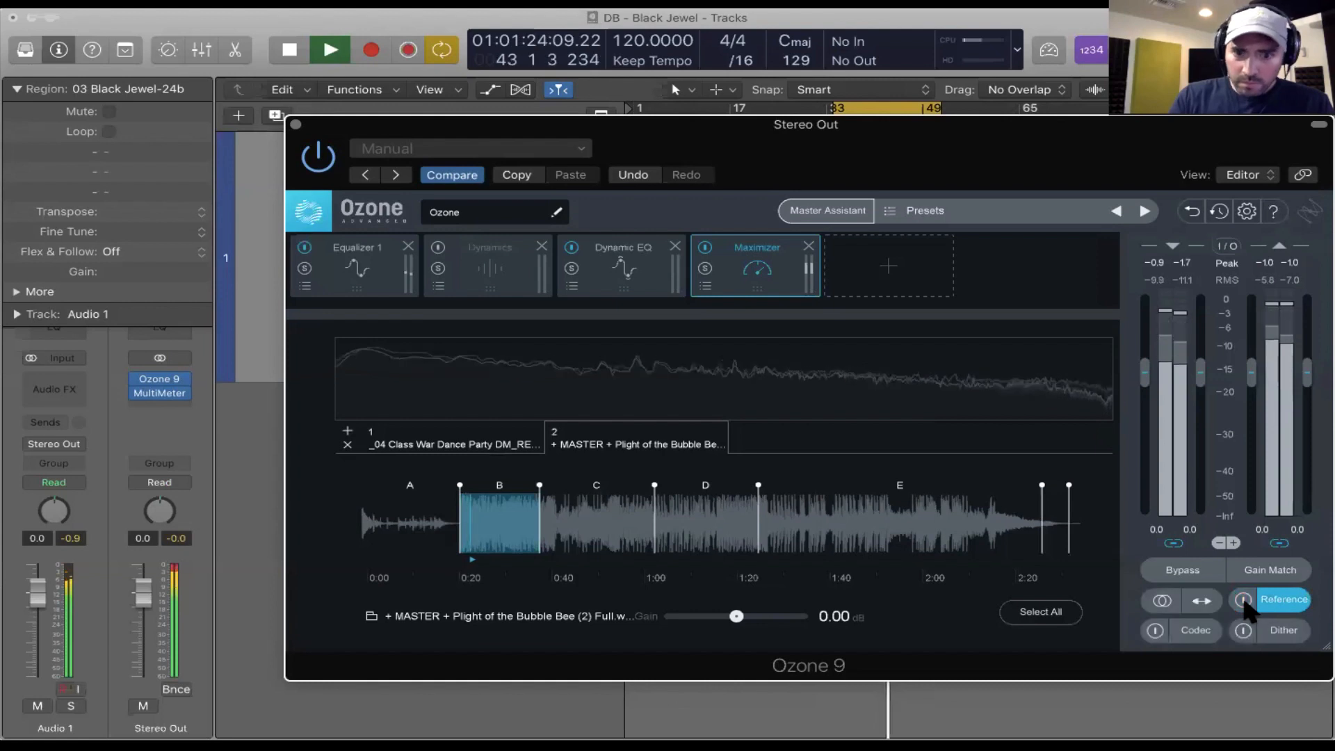
click(1245, 602)
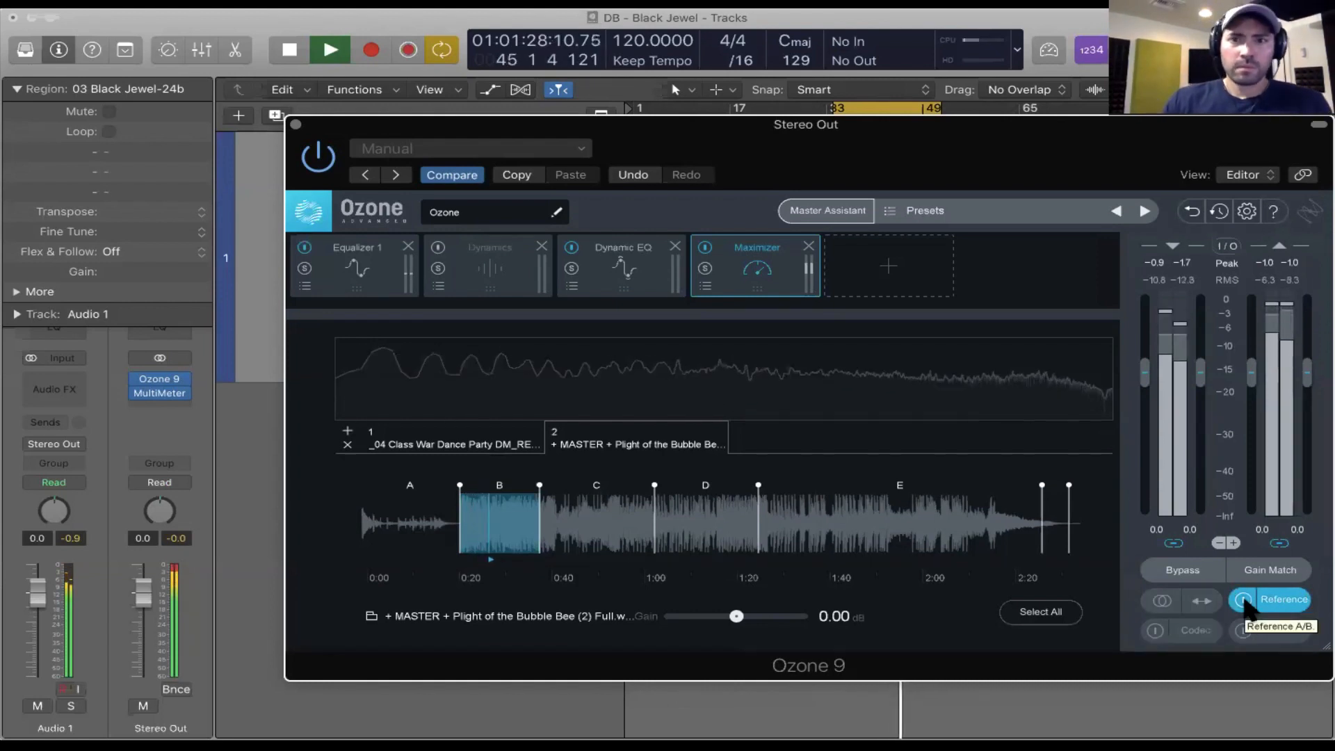
Switch from the reference back to the Black Jewel master and check its LUFS loudness in MultiMeter during playback
click(1245, 602)
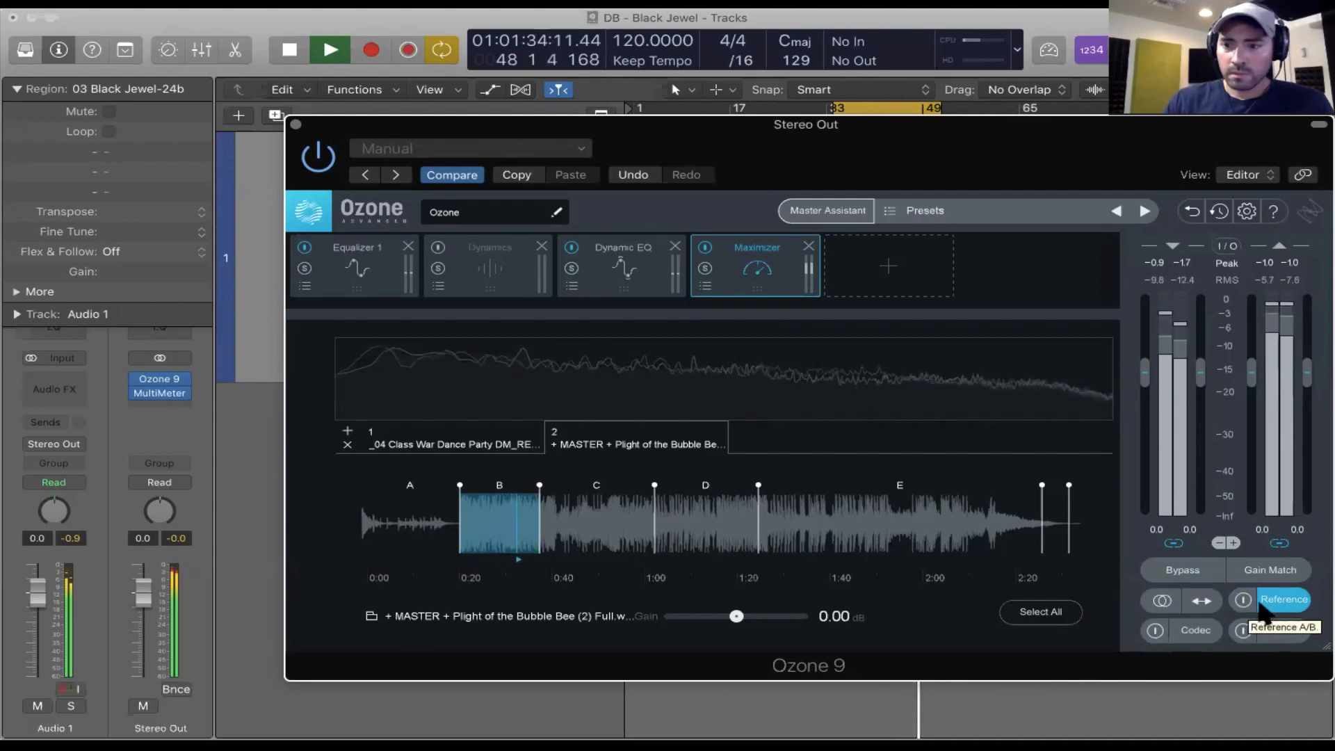
click(1278, 603)
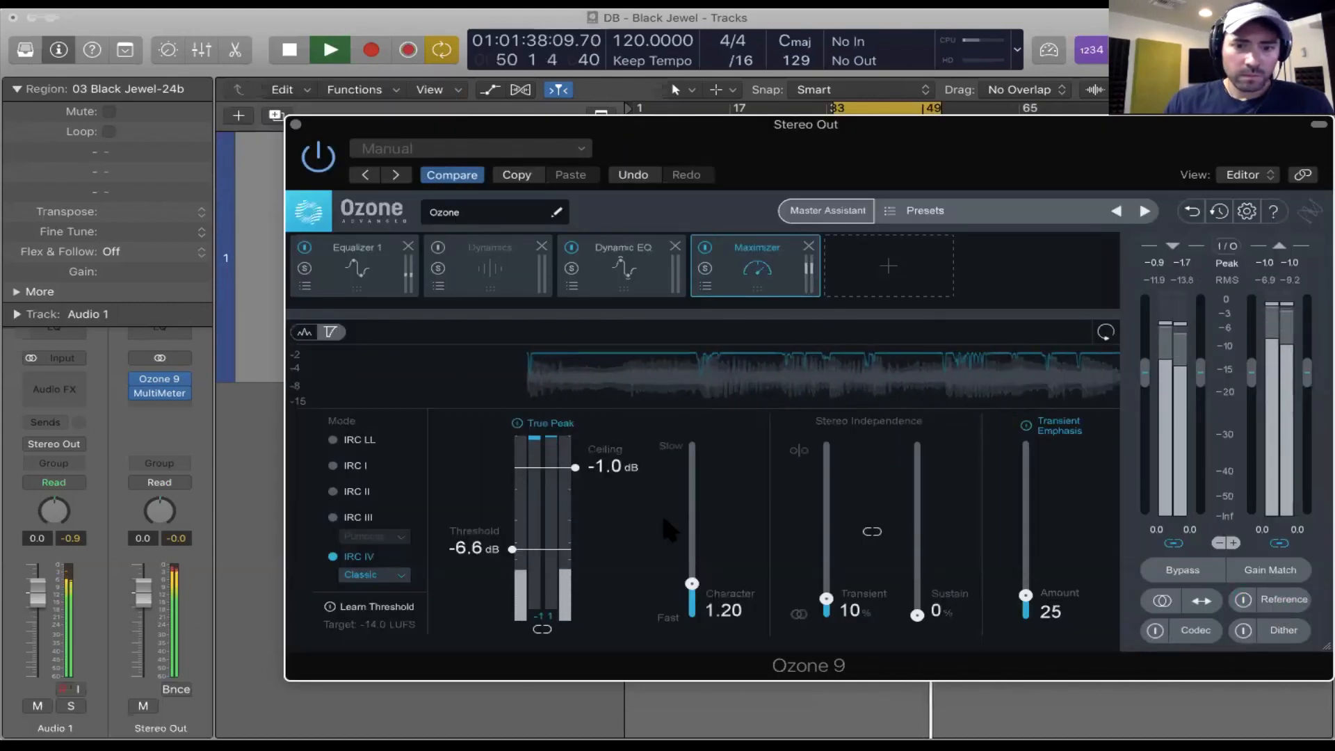
click(154, 388)
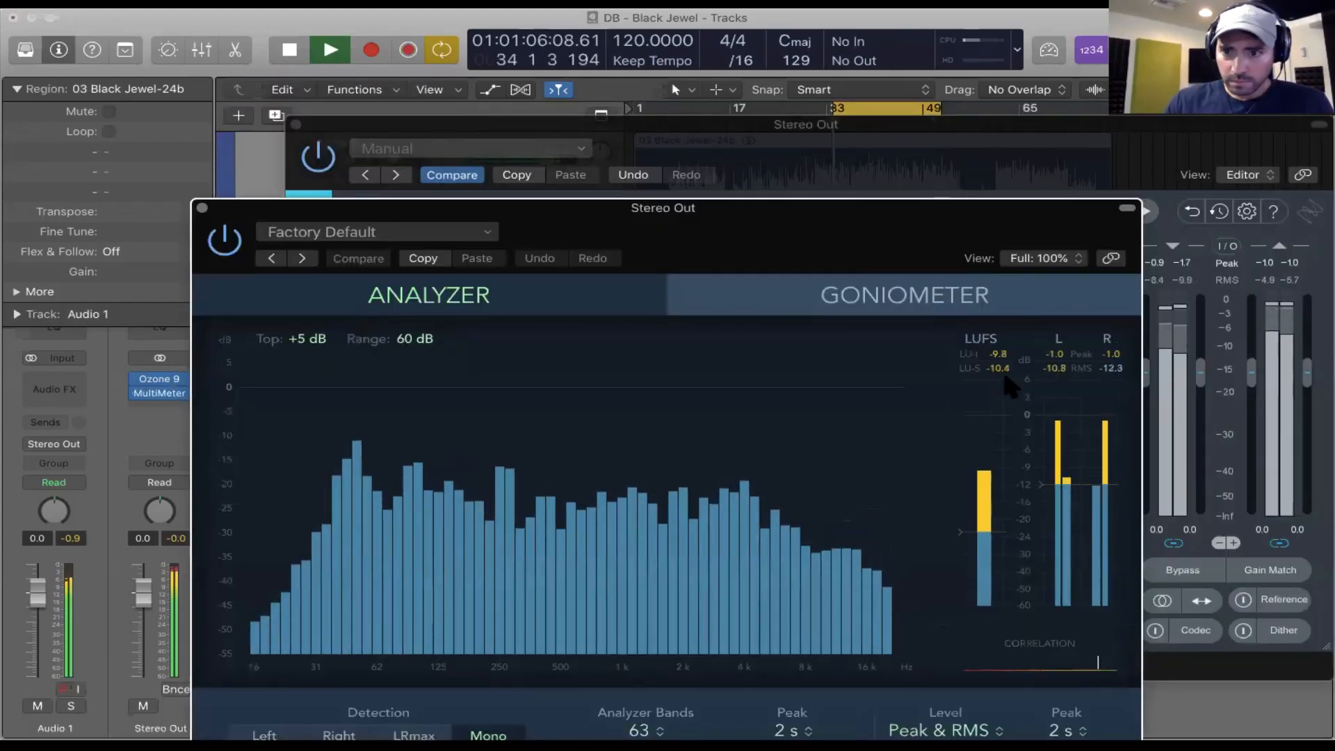
key(space)
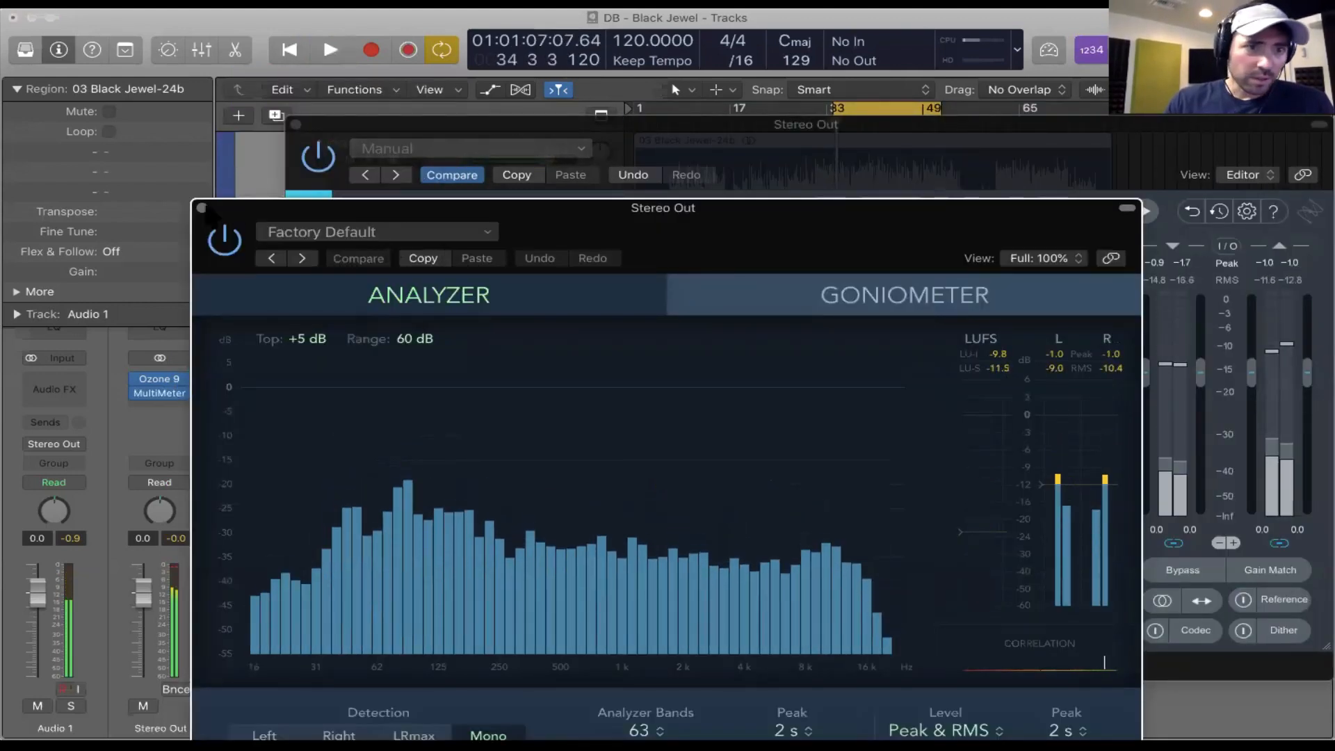
click(202, 208)
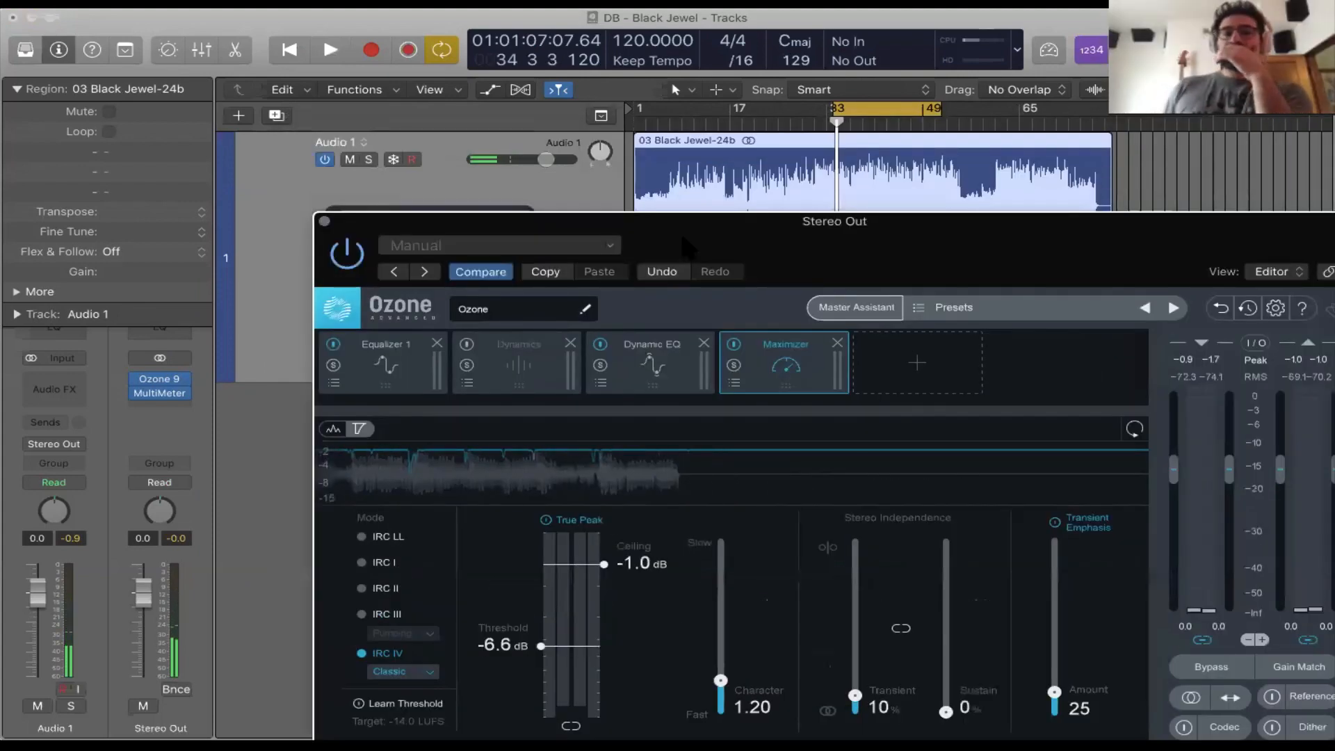
Add a Low End Focus module after the Maximizer, with contrast at 8.7% and Smooth mode, while playing the song's earlier section
double_click(684, 122)
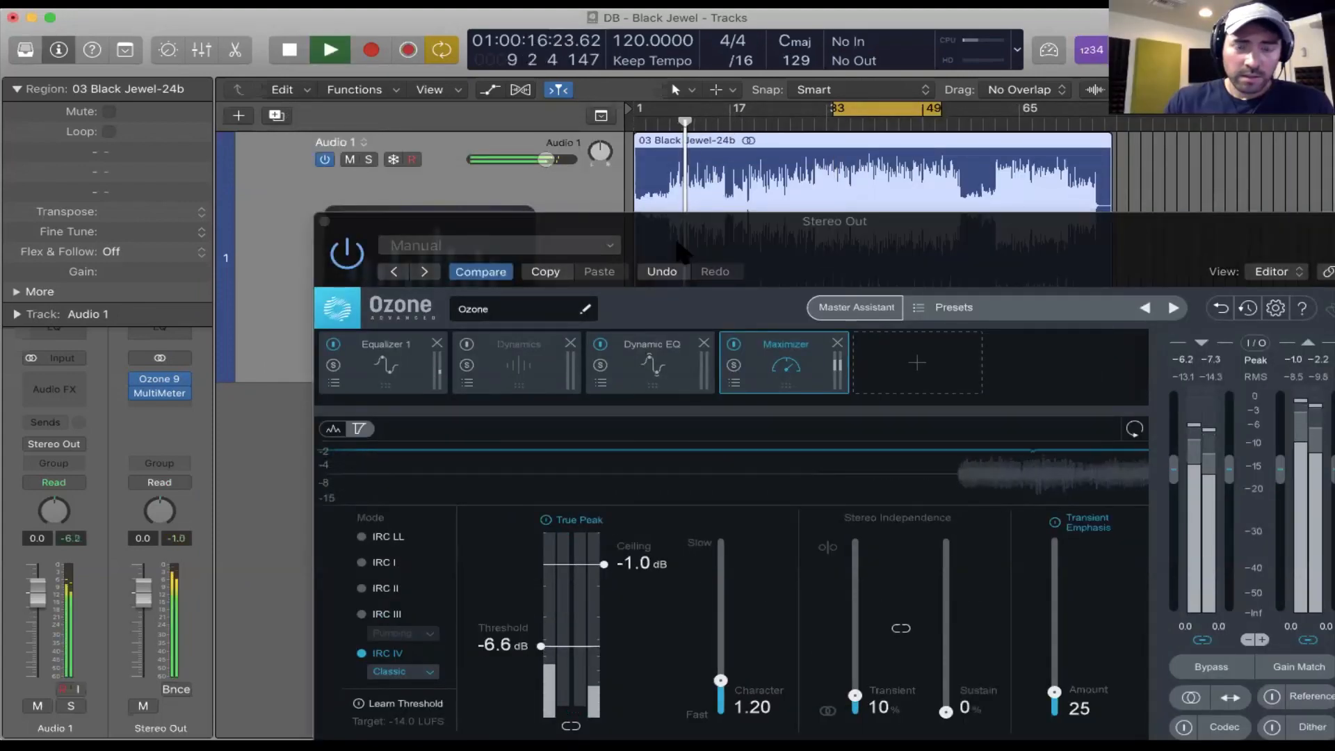
drag(676, 226, 684, 167)
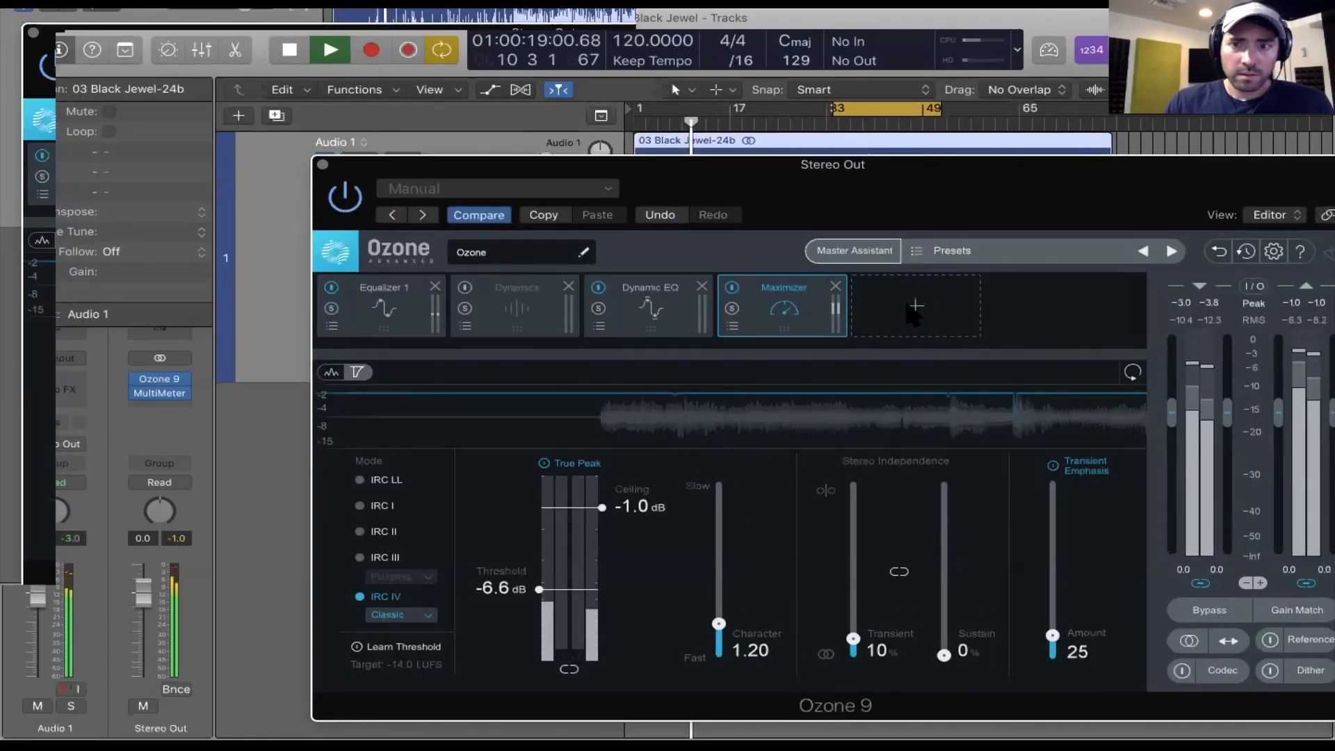
click(911, 307)
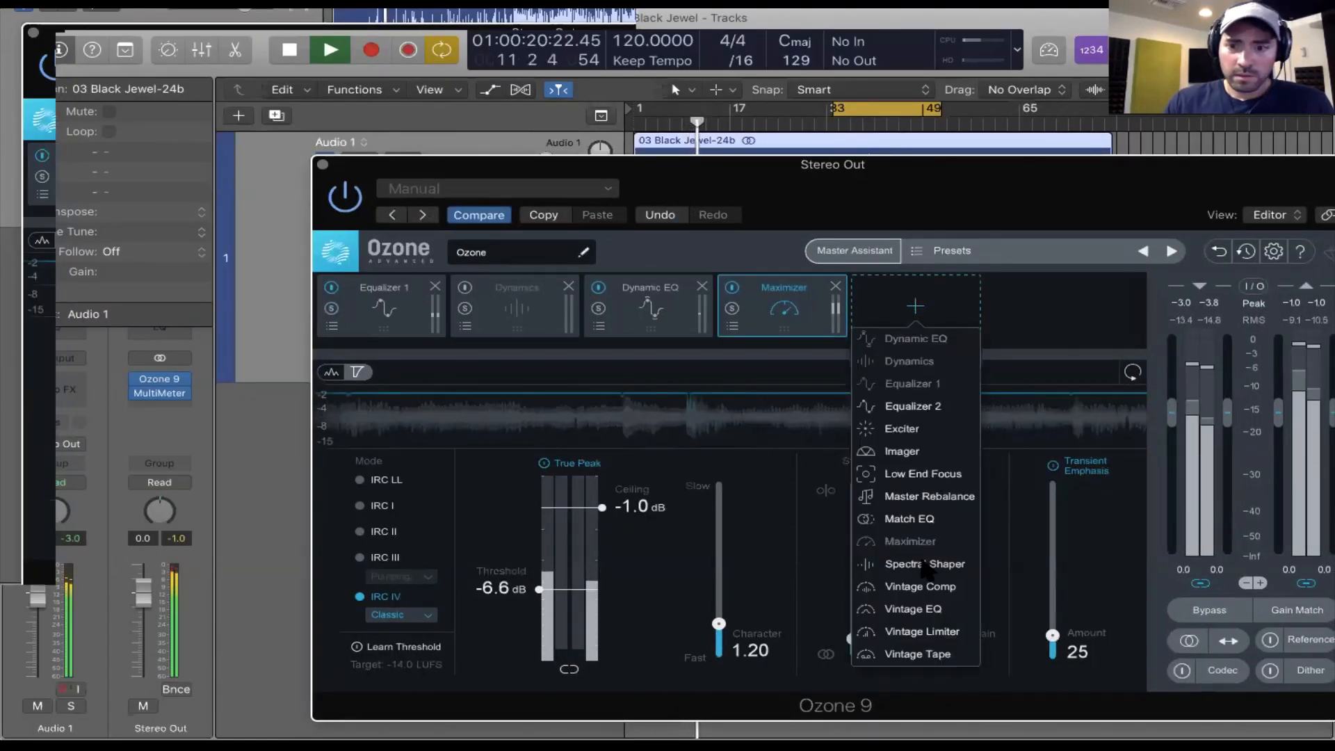
click(922, 474)
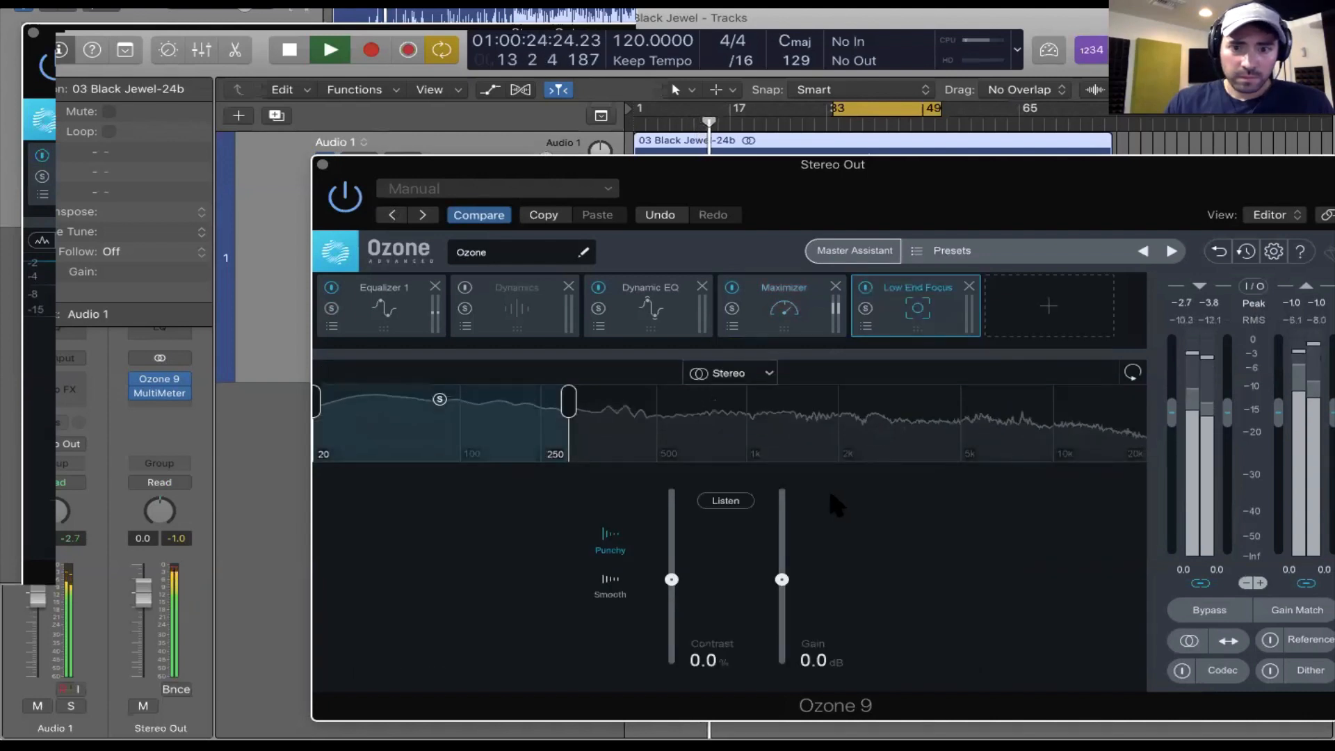
drag(672, 584, 673, 580)
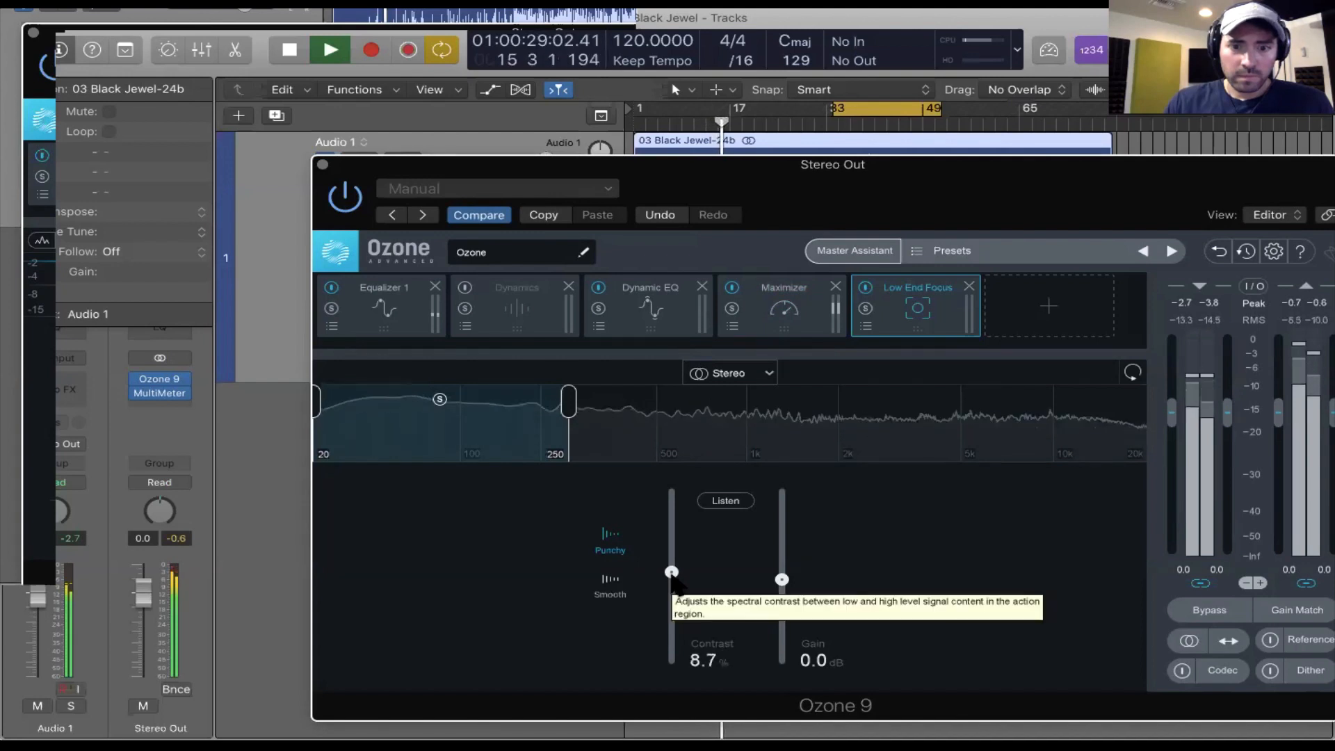
click(609, 587)
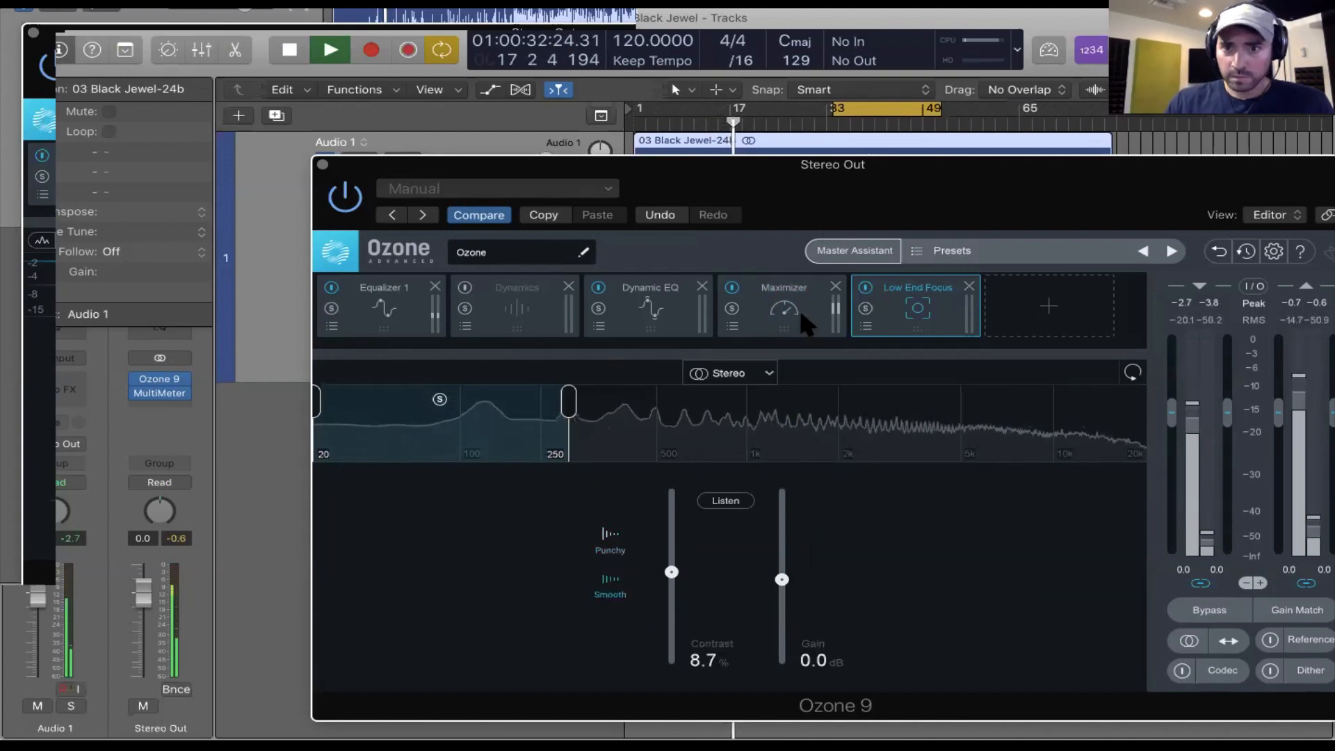
Play the loud section from about bar 33 and compare the Black Jewel master with the reference track
drag(800, 164, 801, 331)
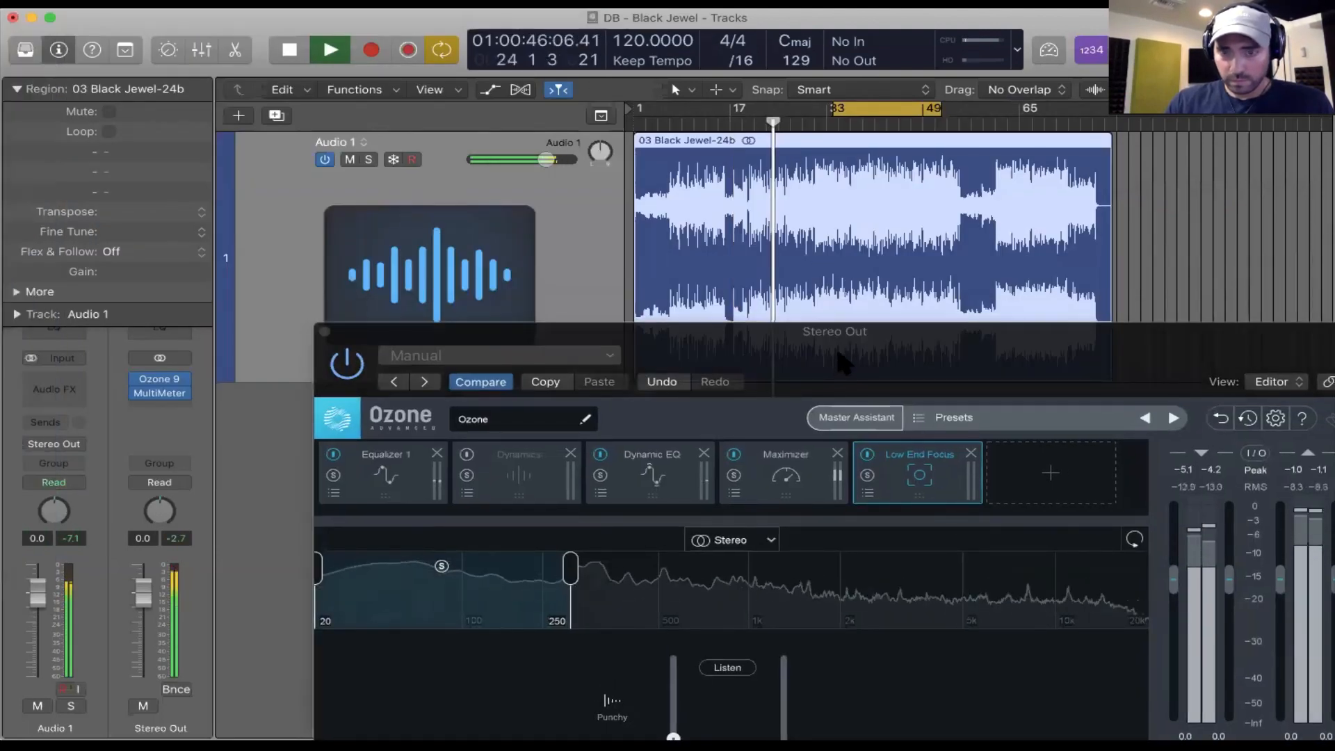
drag(832, 331, 817, 249)
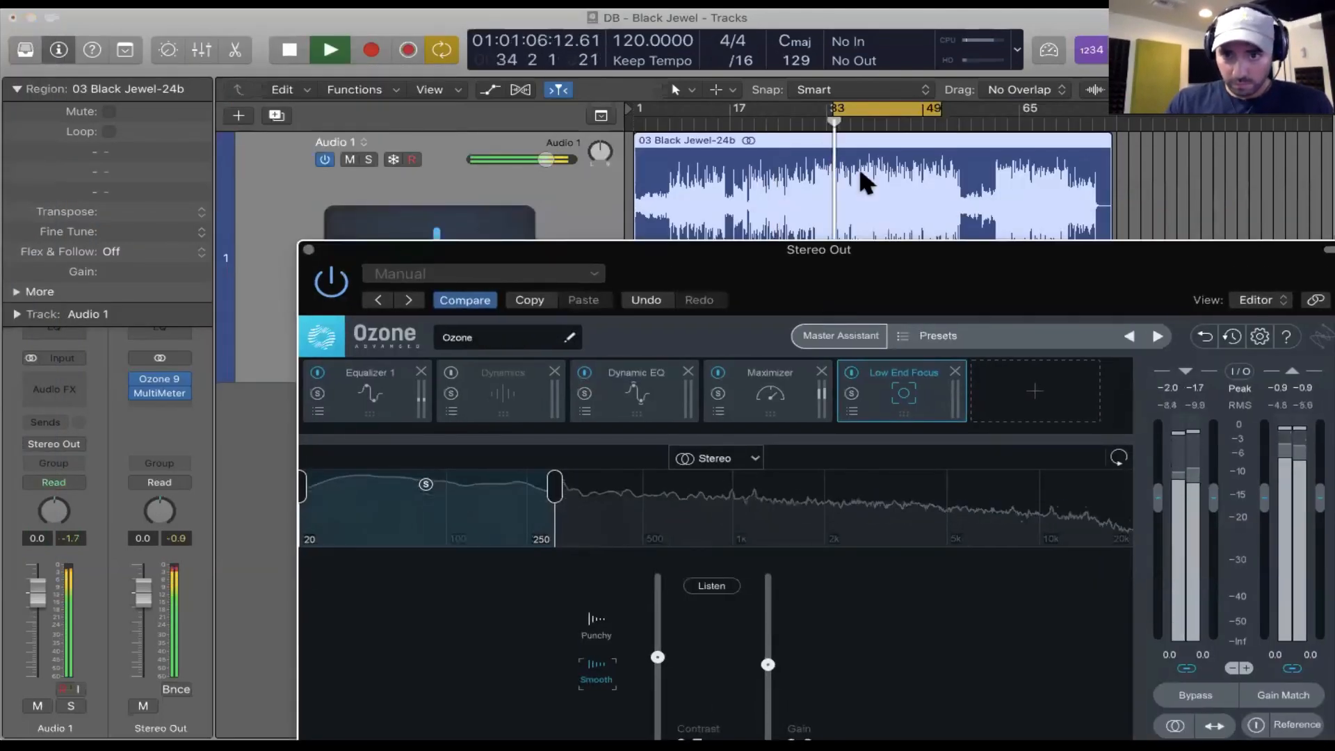
drag(926, 272, 856, 164)
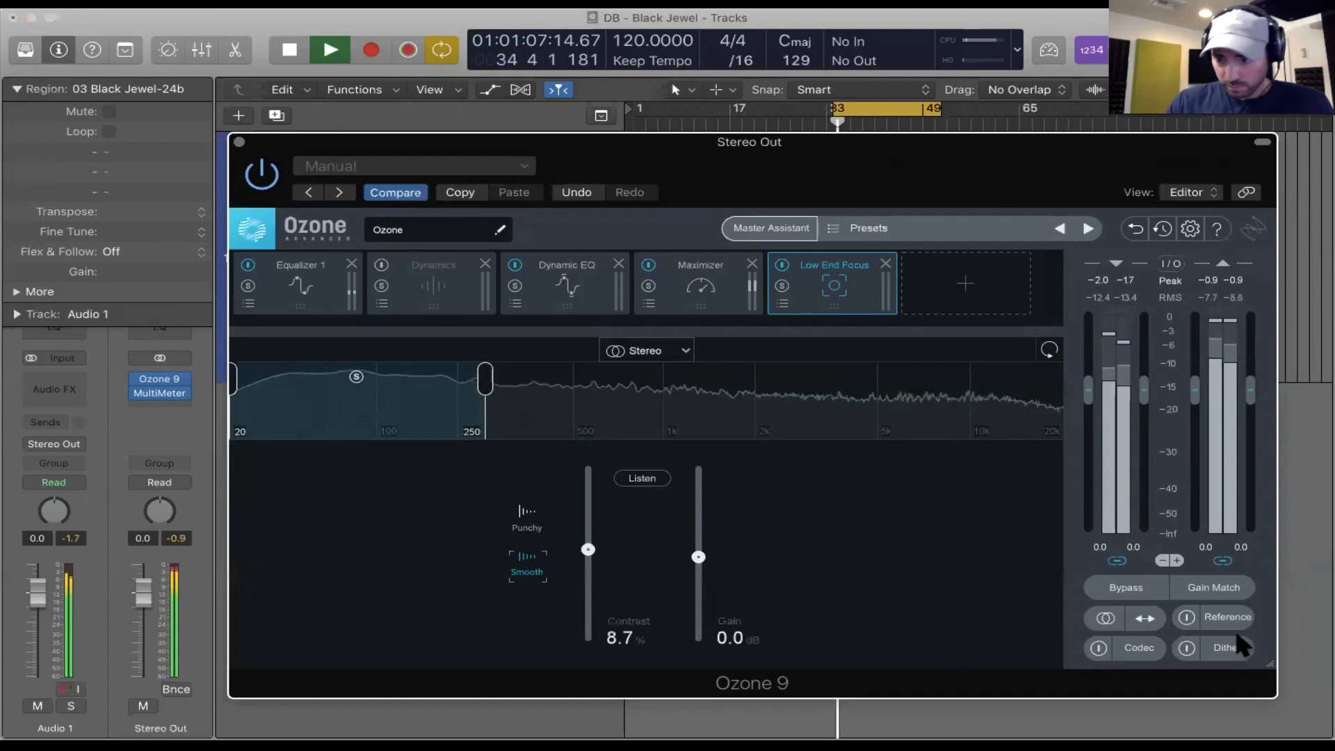
click(1188, 616)
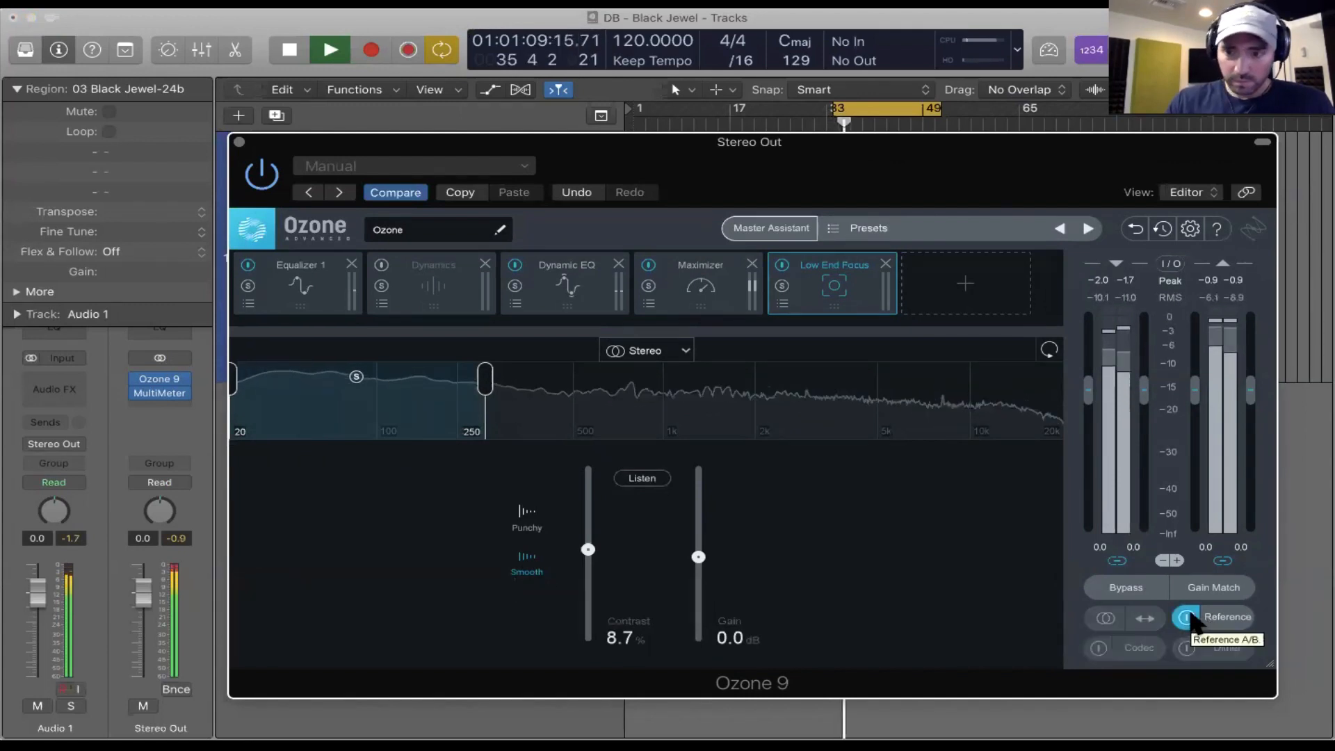
click(1187, 617)
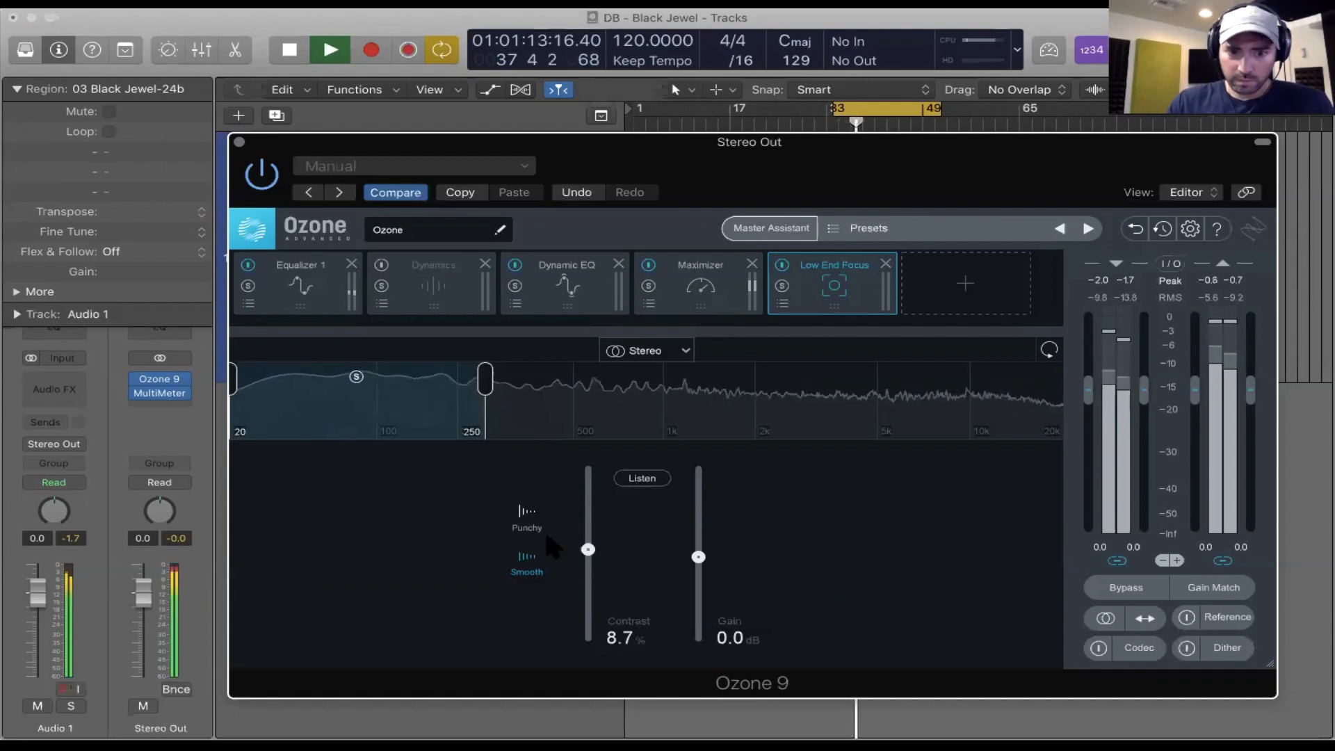
Set Low End Focus to Punchy with 14.4% contrast and 0.6 dB gain, and compare the sound with the module bypassed
drag(588, 549, 590, 547)
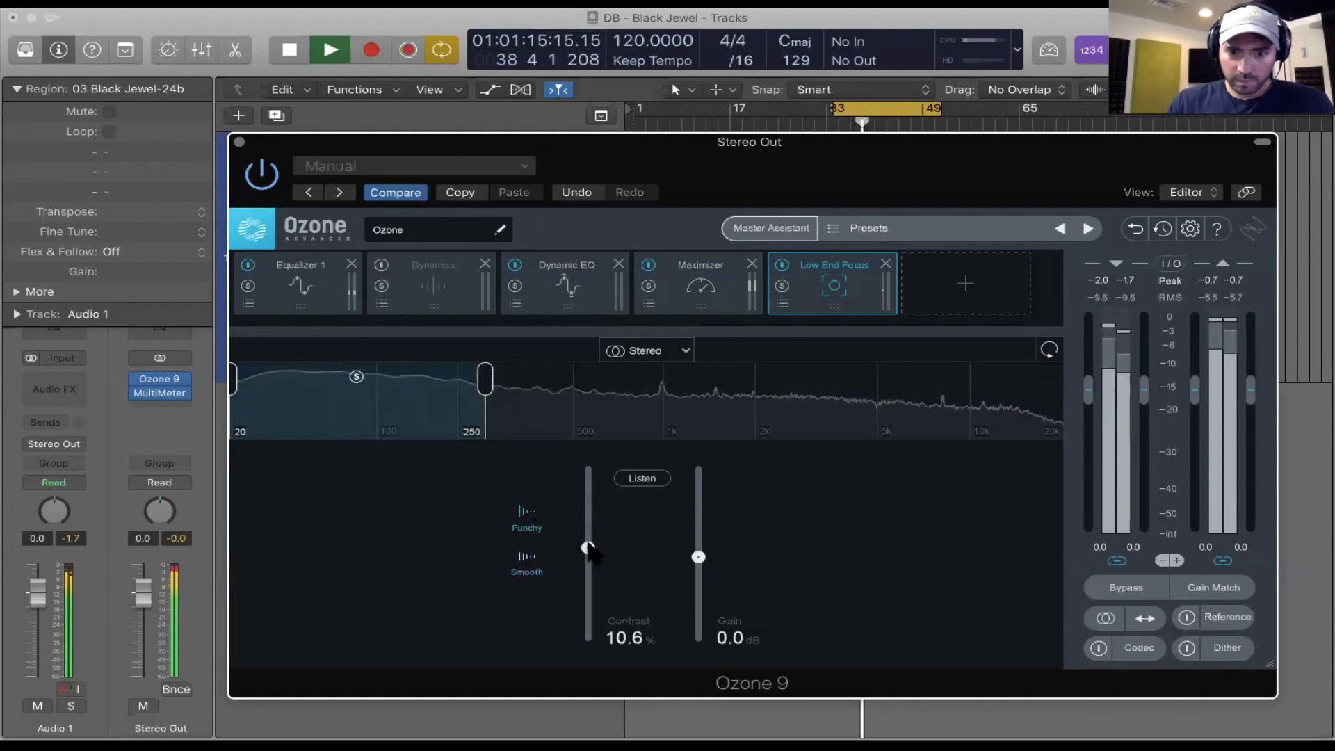
drag(700, 556, 700, 553)
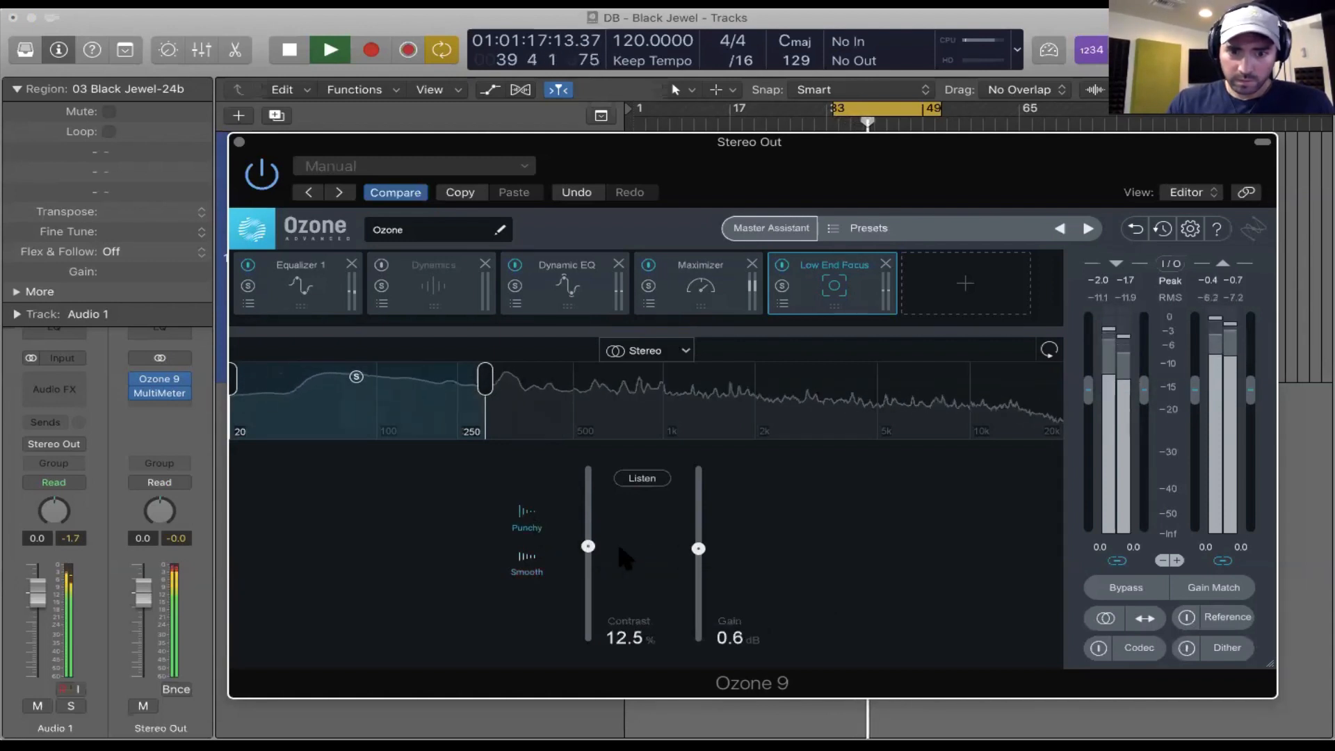
drag(587, 546, 588, 544)
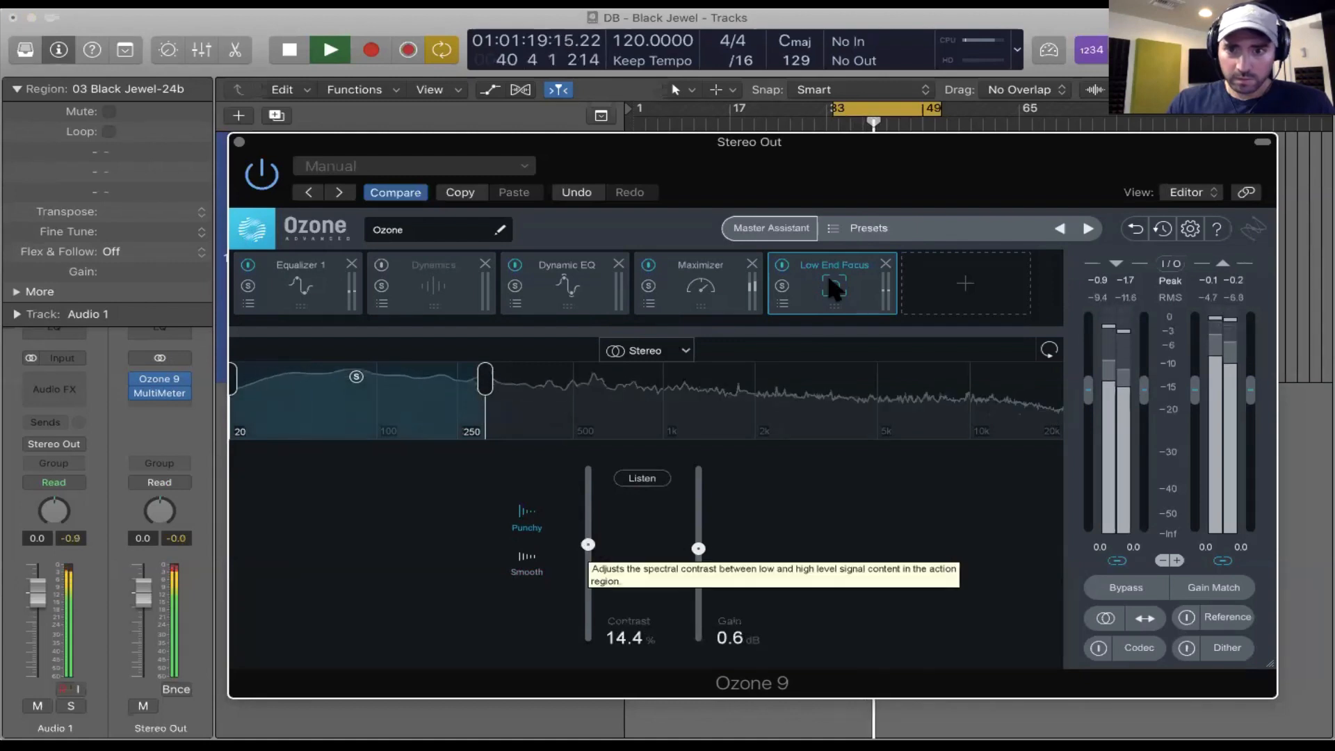
click(782, 266)
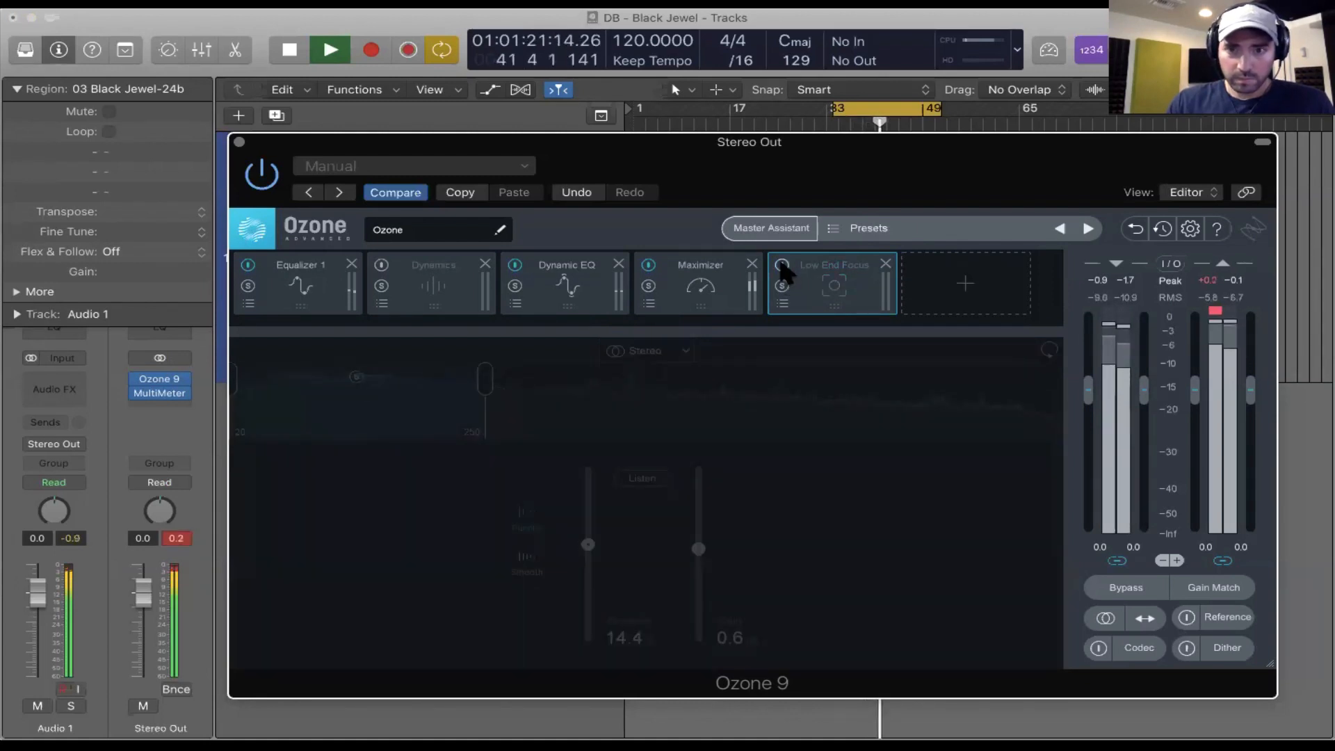
click(782, 265)
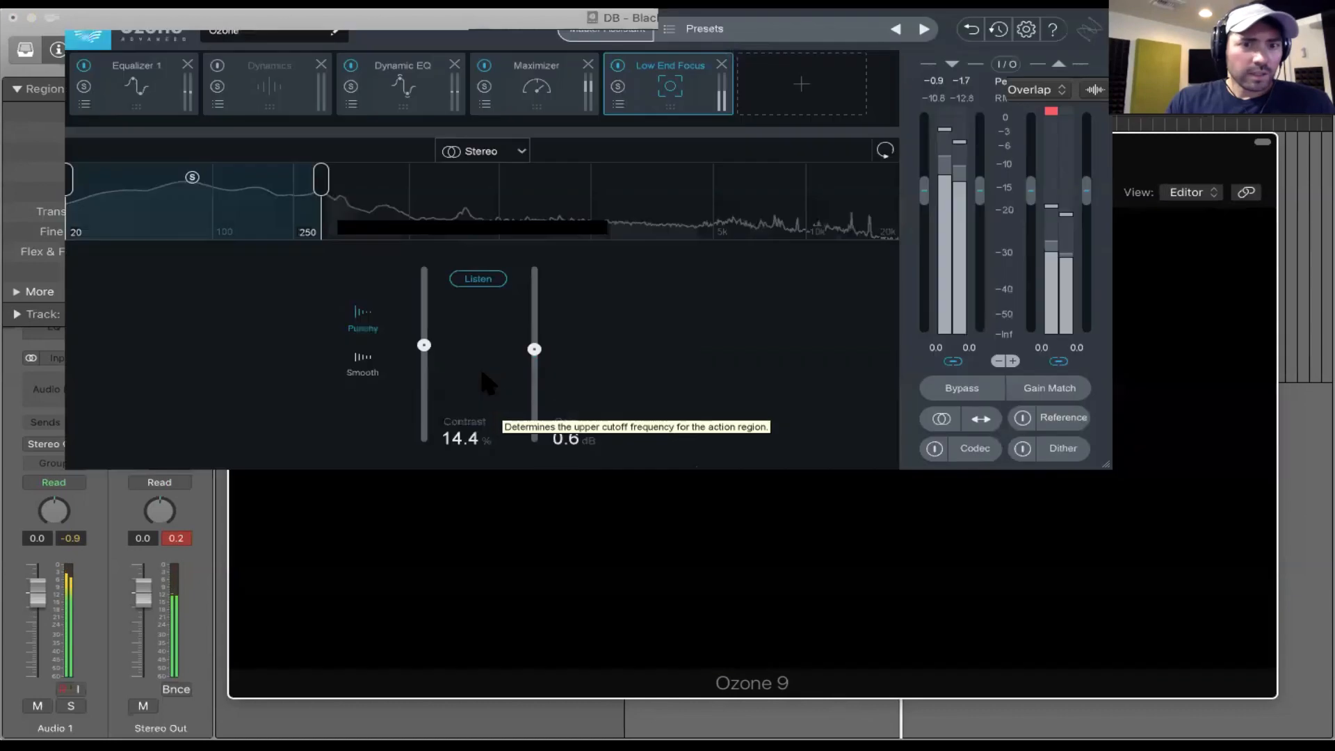
Narrow the Low End Focus action region to 70–189 Hz and set contrast to 9.6%, checking the sound against the reference
drag(480, 372, 451, 380)
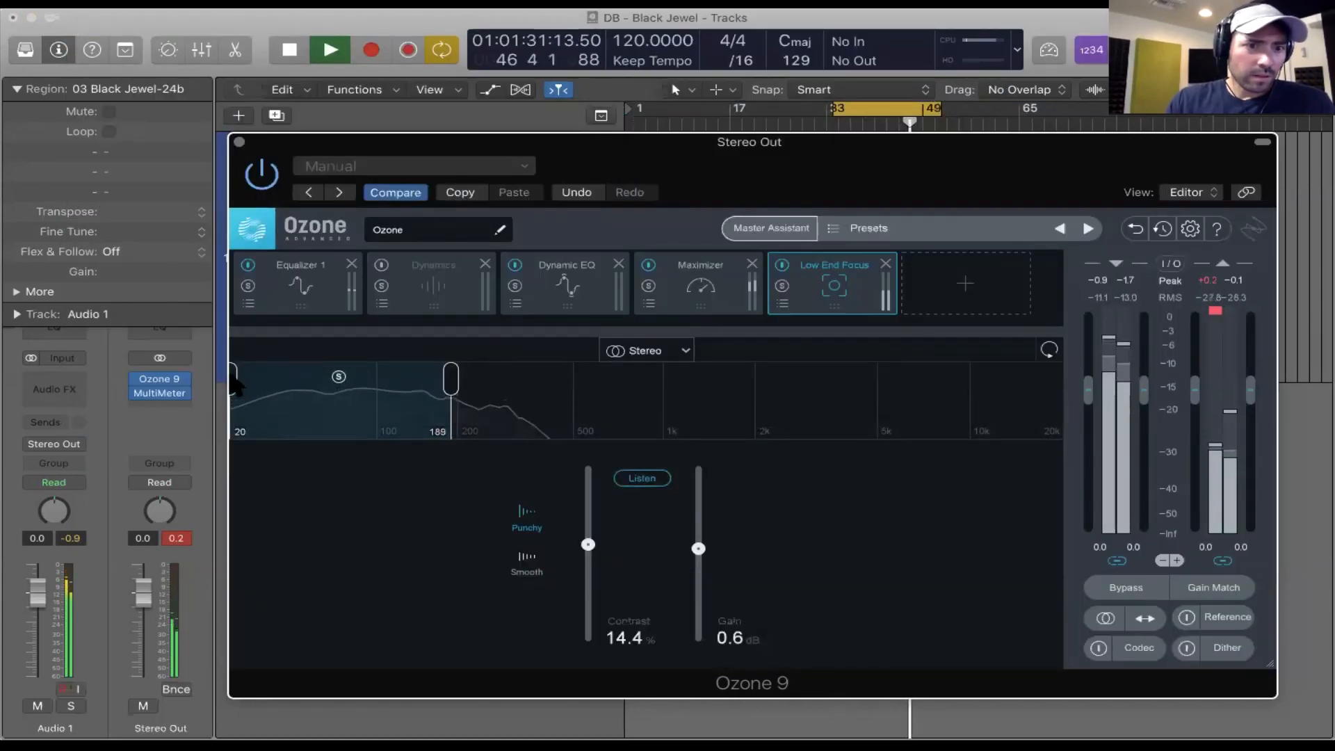
drag(236, 380, 339, 381)
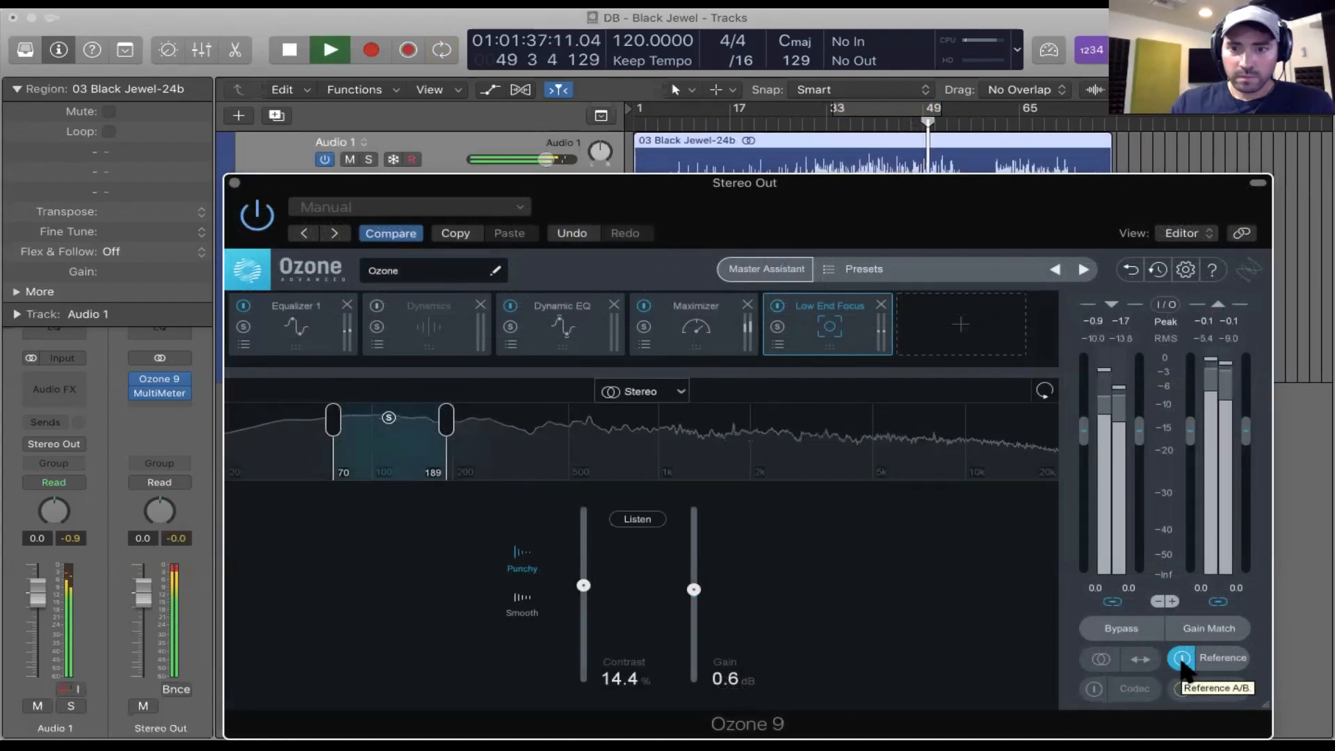
click(1182, 659)
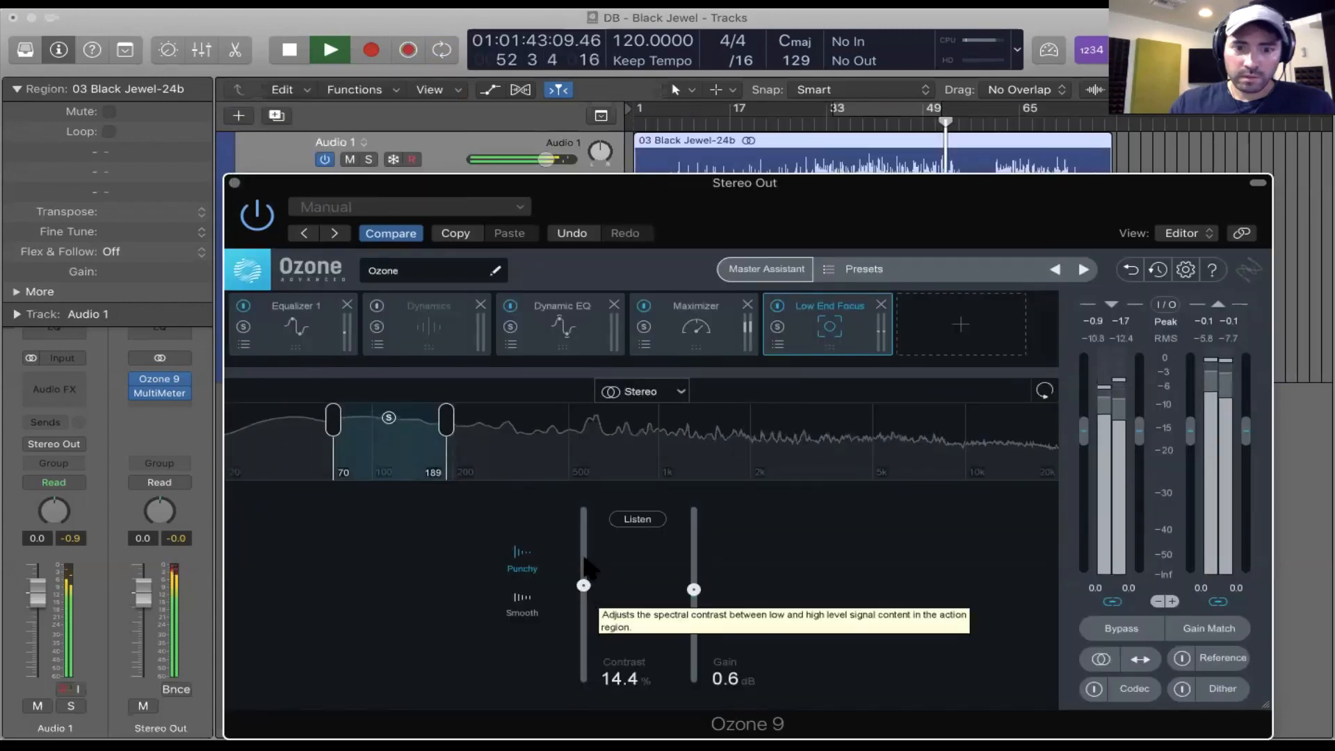
mouse_move(584, 586)
mouse_down()
mouse_move(584, 540)
mouse_move(584, 594)
mouse_up()
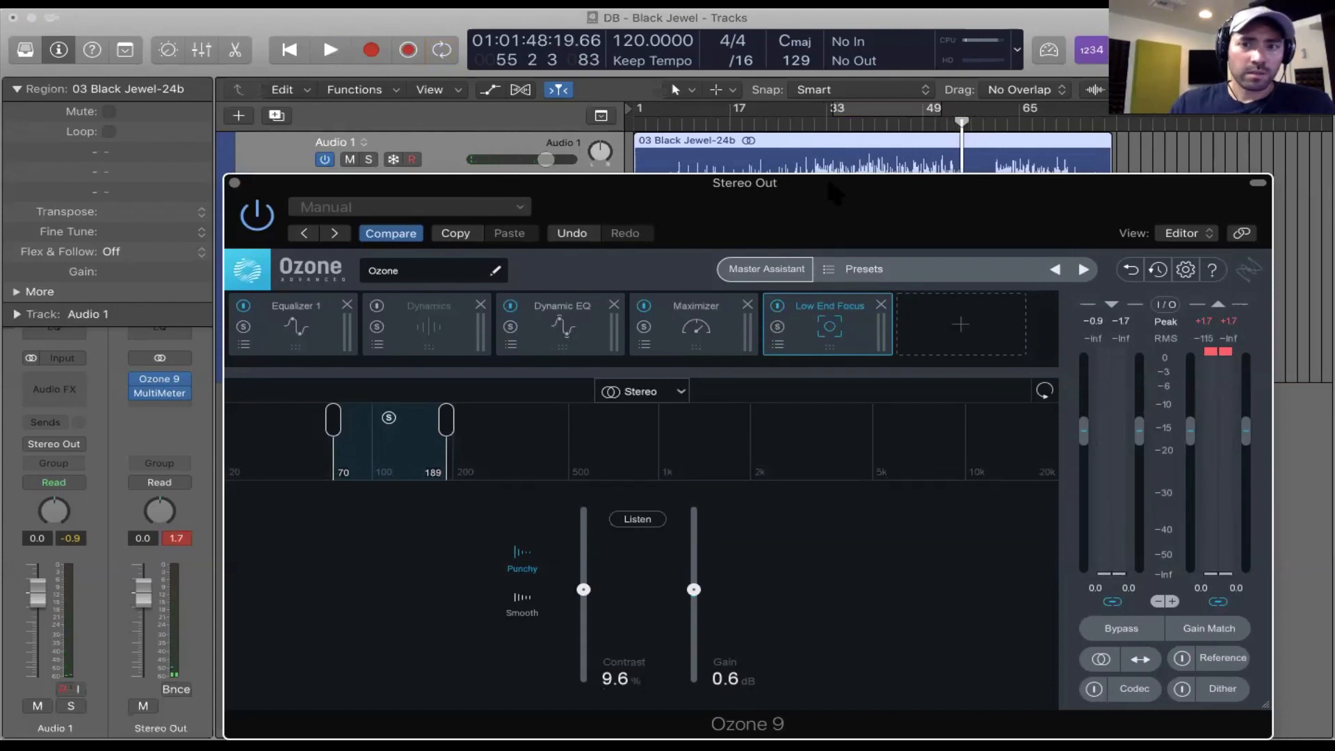
Play Black Jewel from bar 31 with Ozone bypassed to hear the unprocessed mix
click(812, 119)
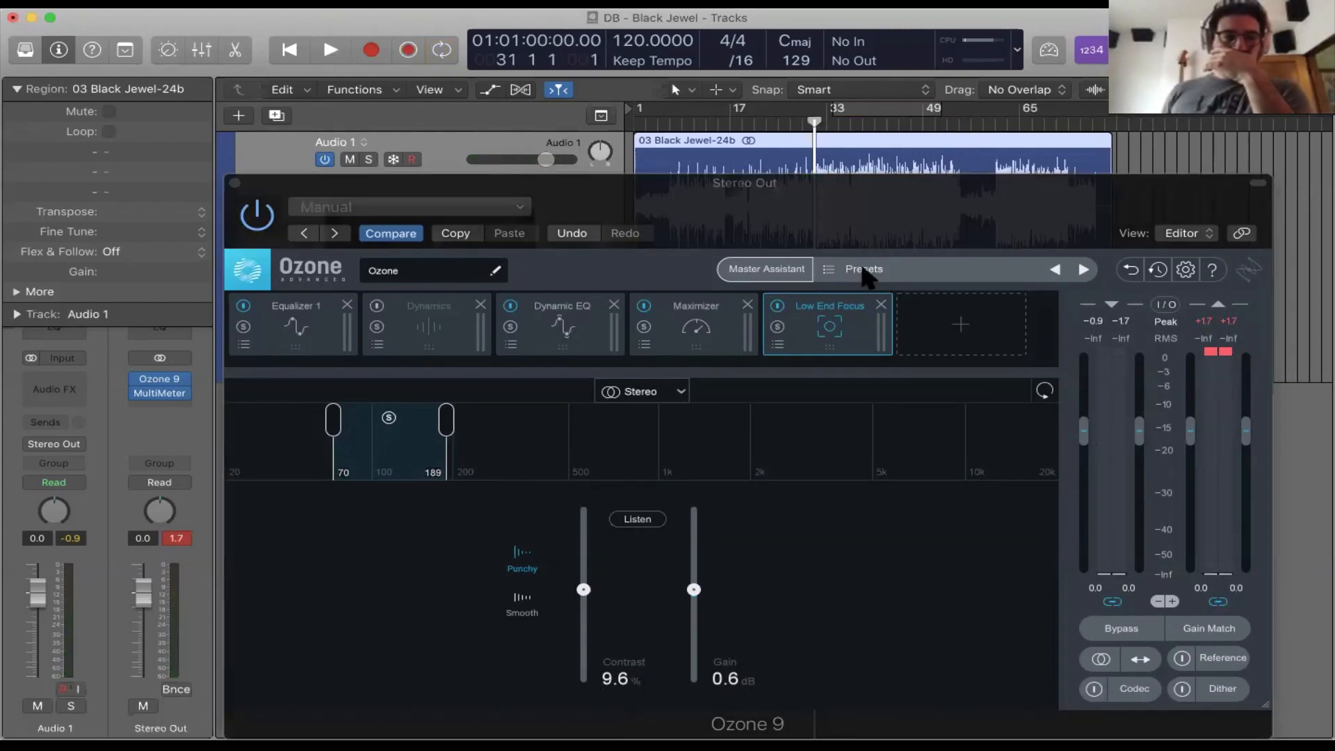
drag(415, 214, 514, 300)
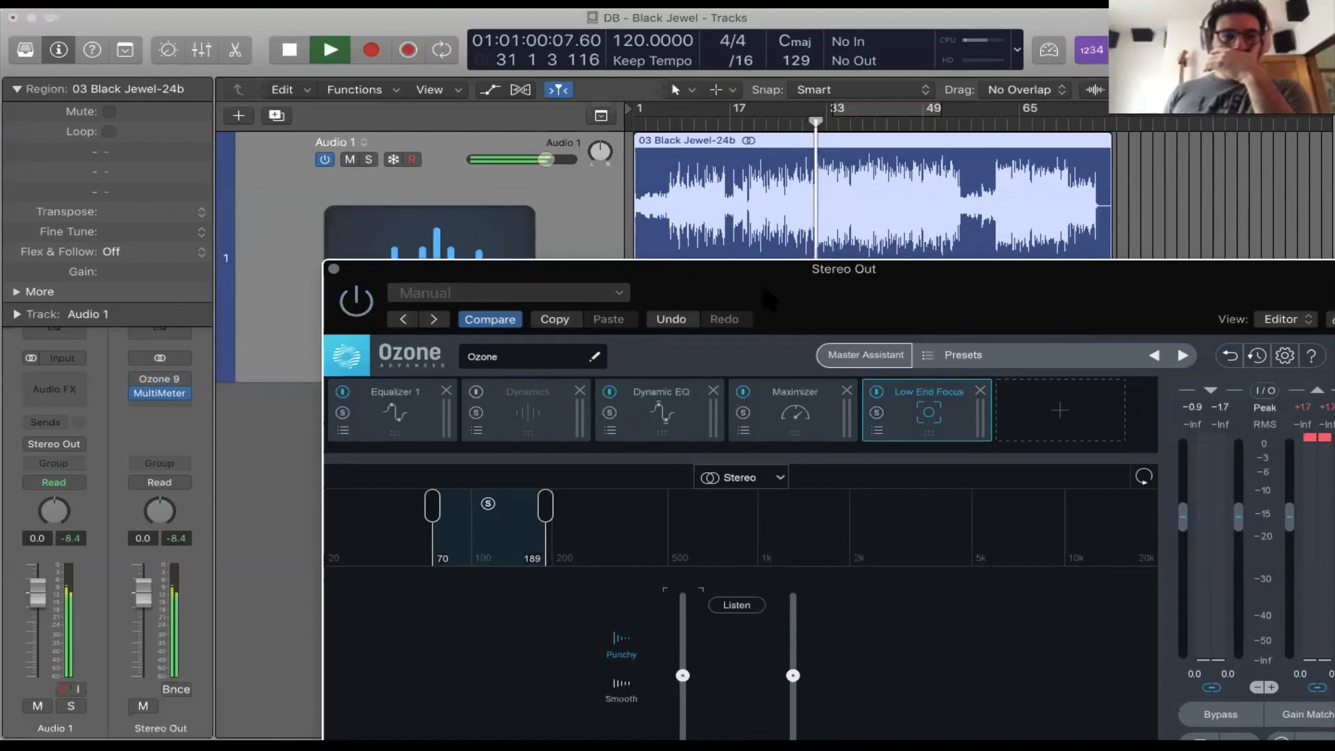
drag(769, 299, 639, 275)
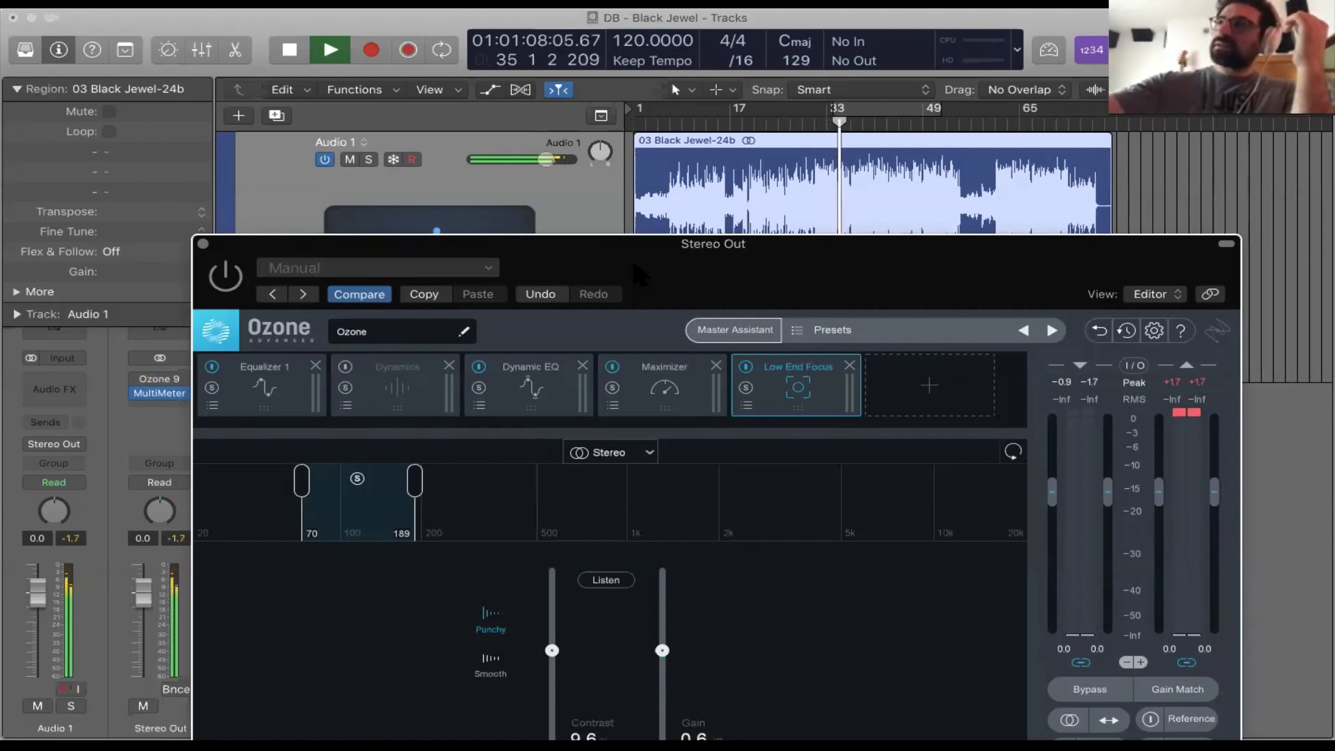
With Ozone active, compare the loud section with Equalizer 1 bypassed and enabled, leaving it enabled
key(space)
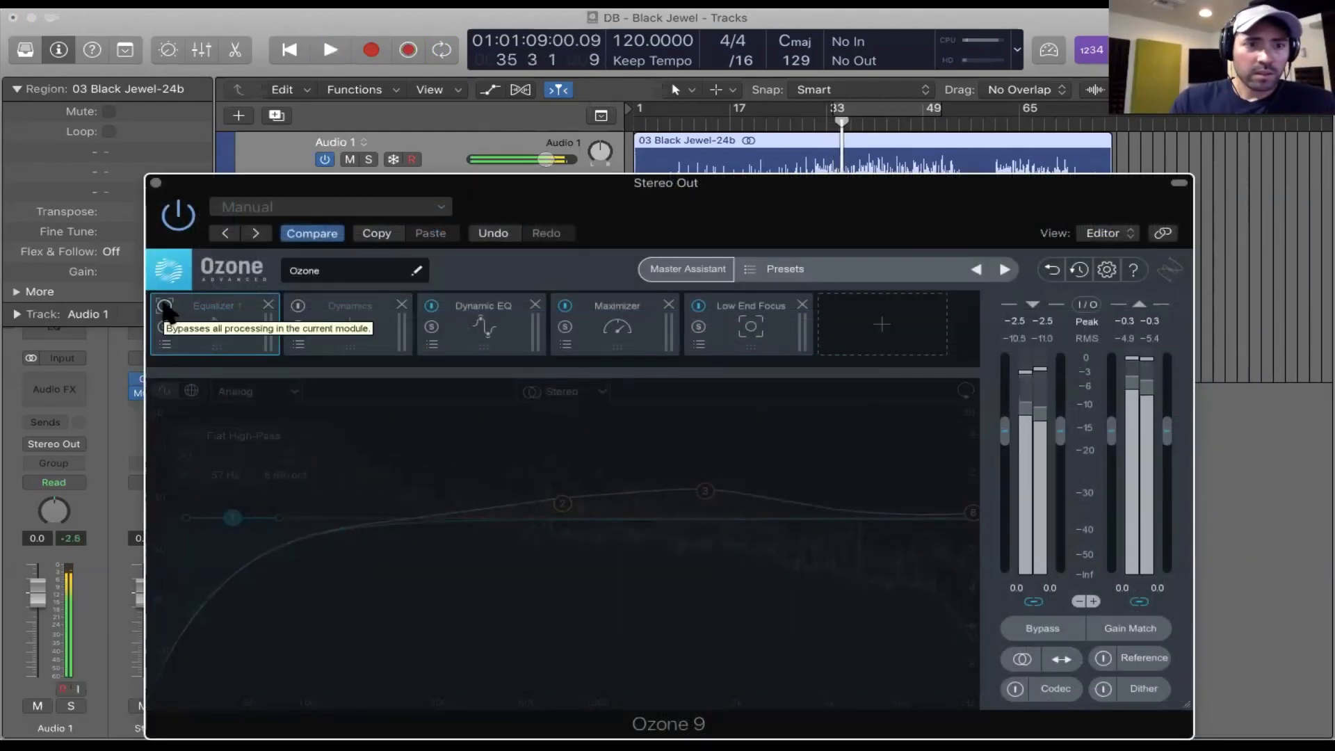
key(space)
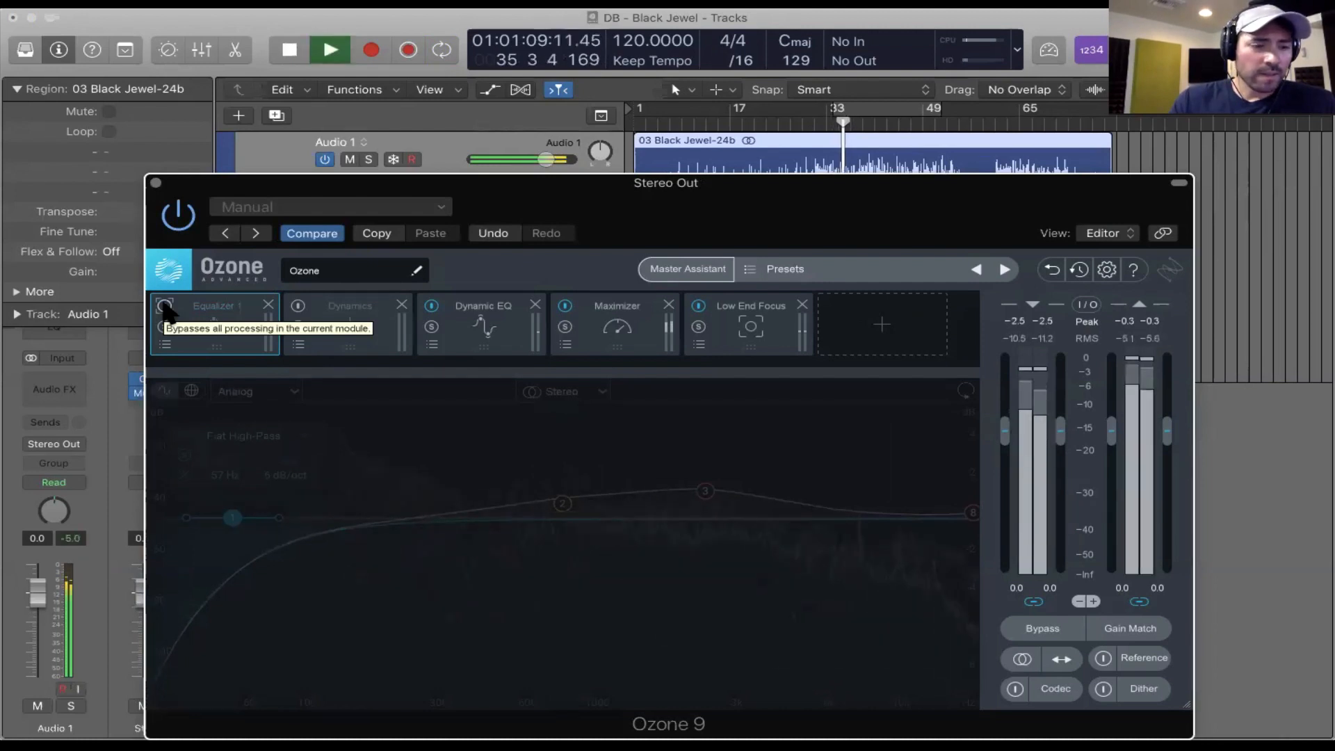
click(165, 308)
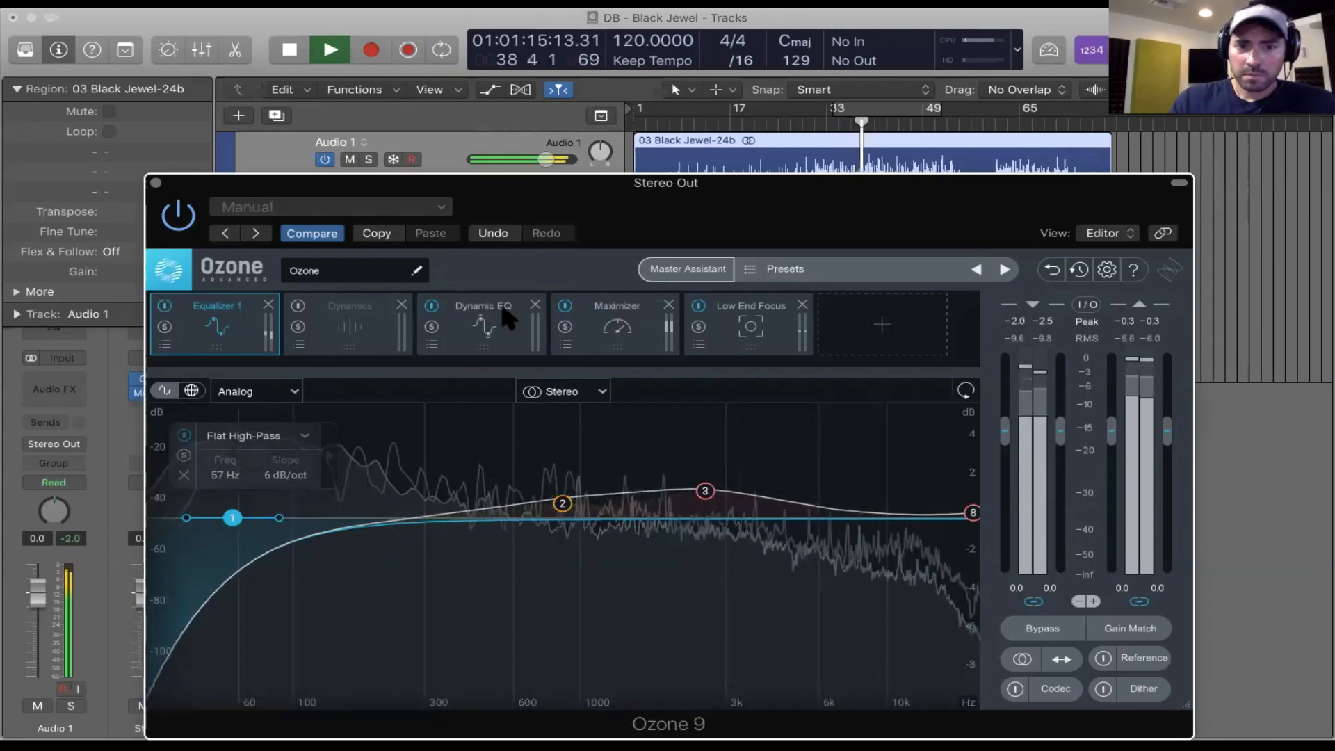
Audition the 406 Hz and 258 Hz Dynamic EQ bands and lower the 258 Hz band's threshold to about -27 dB
click(488, 314)
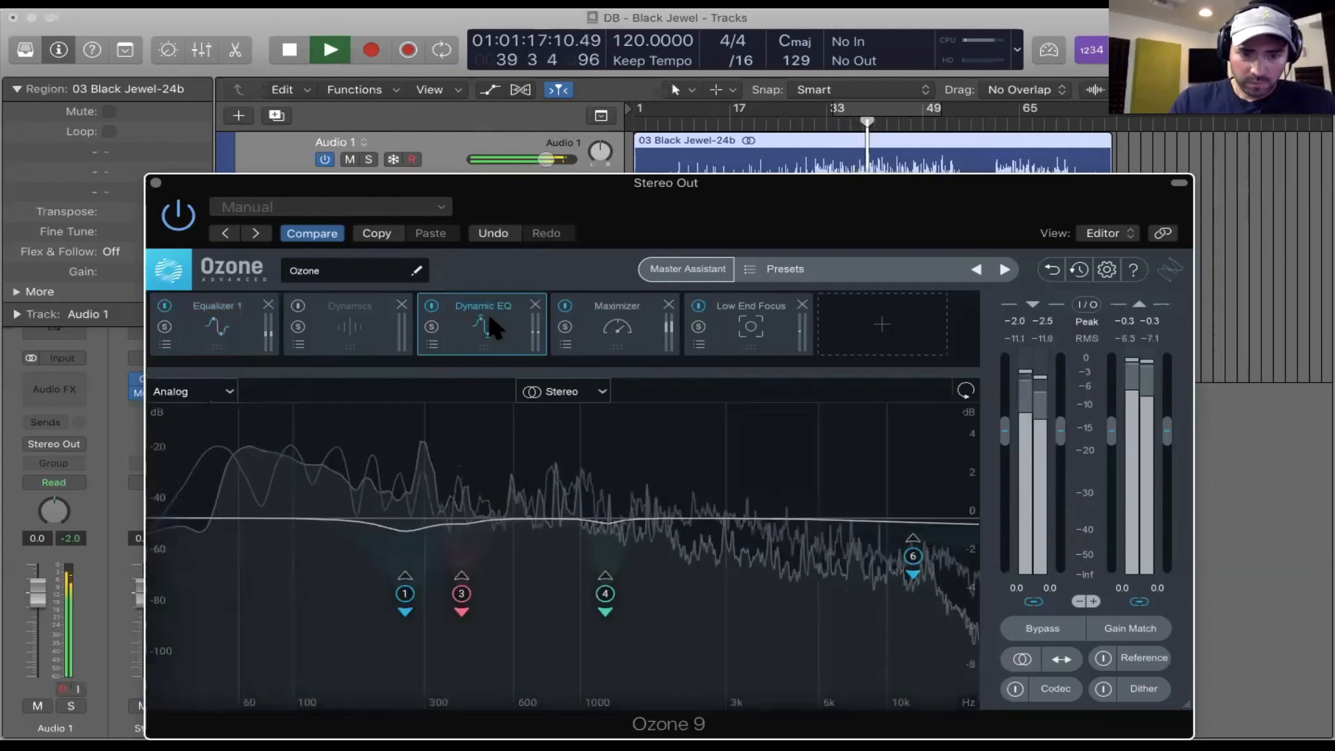
click(462, 594)
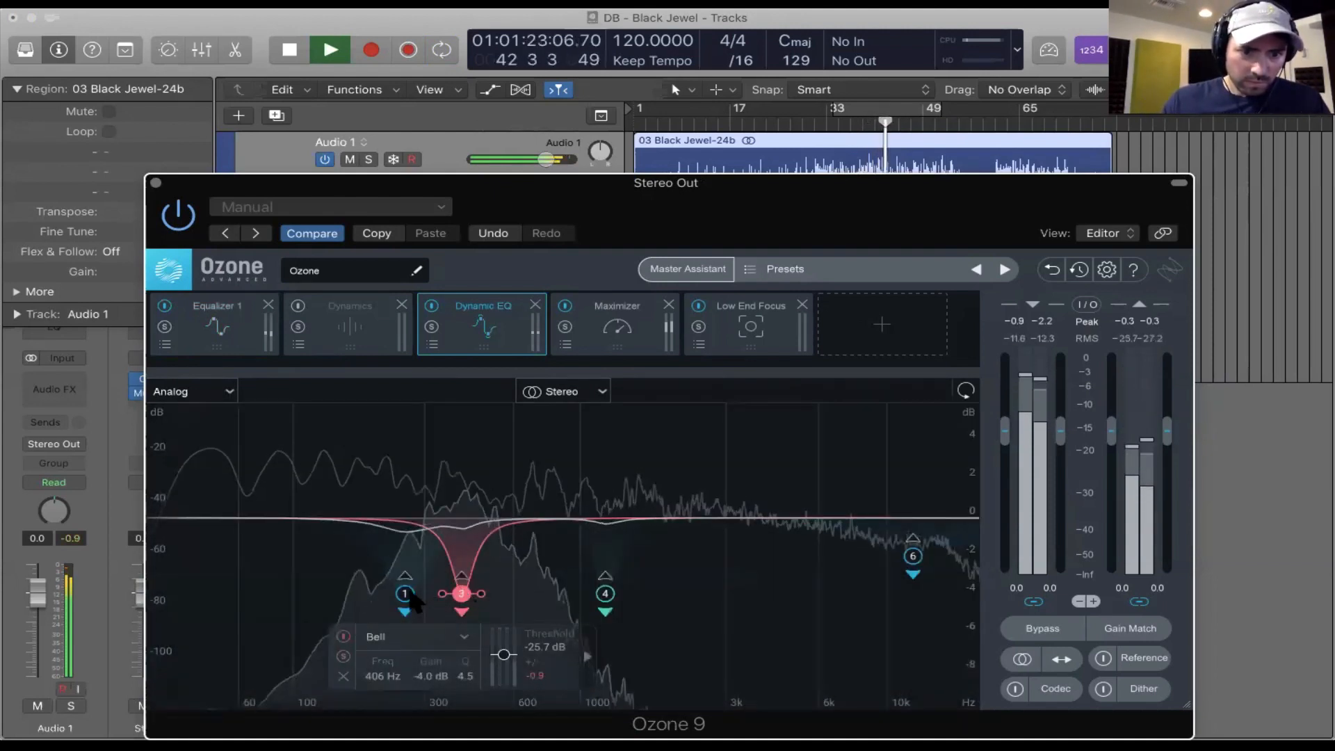
click(405, 593)
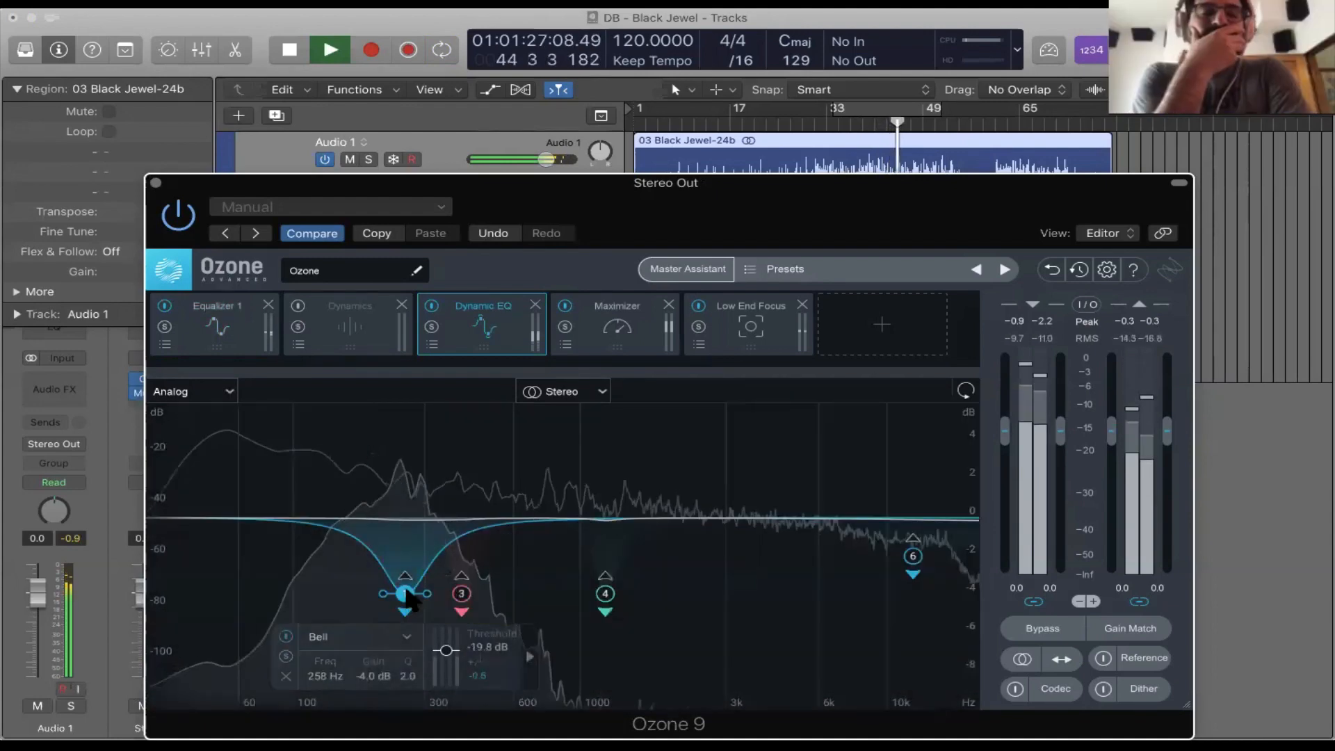
drag(445, 652, 445, 657)
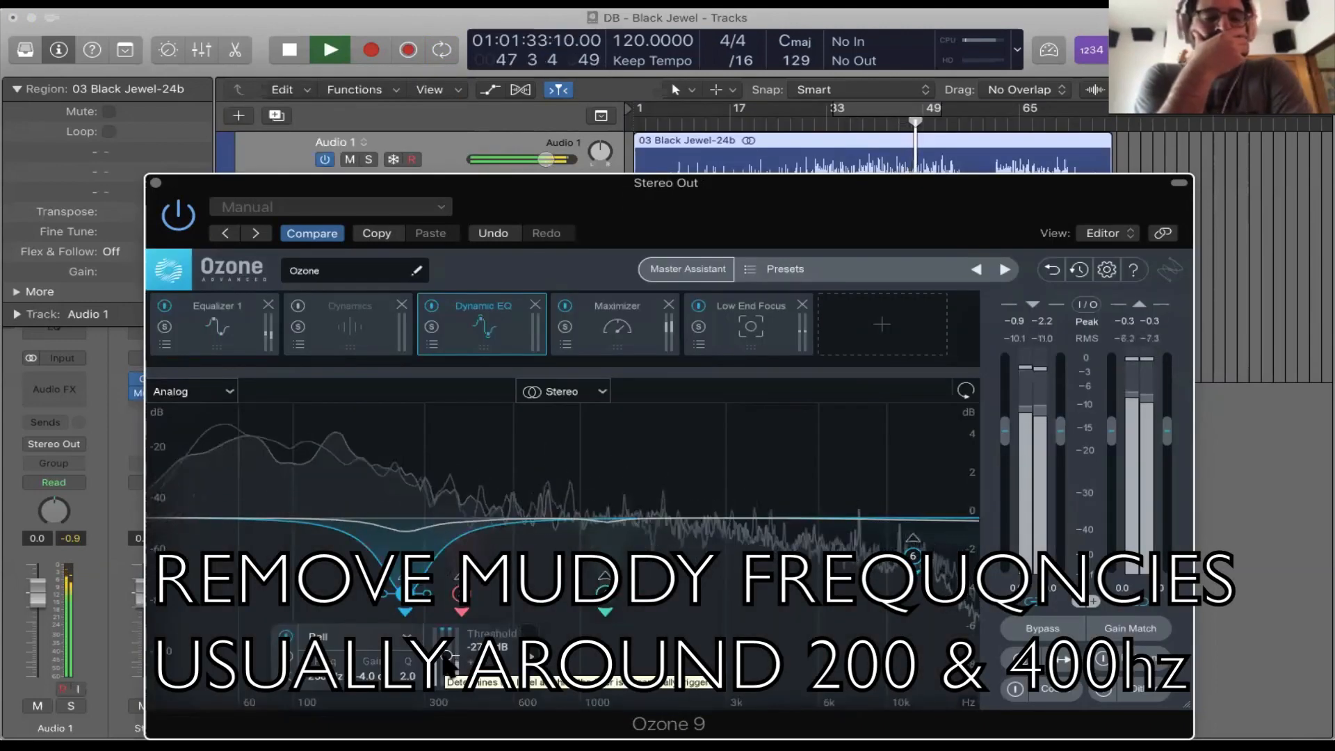
Close the Ozone window and play on from bar 48, checking the loudness on the Stereo Out channel's MultiMeter
key(space)
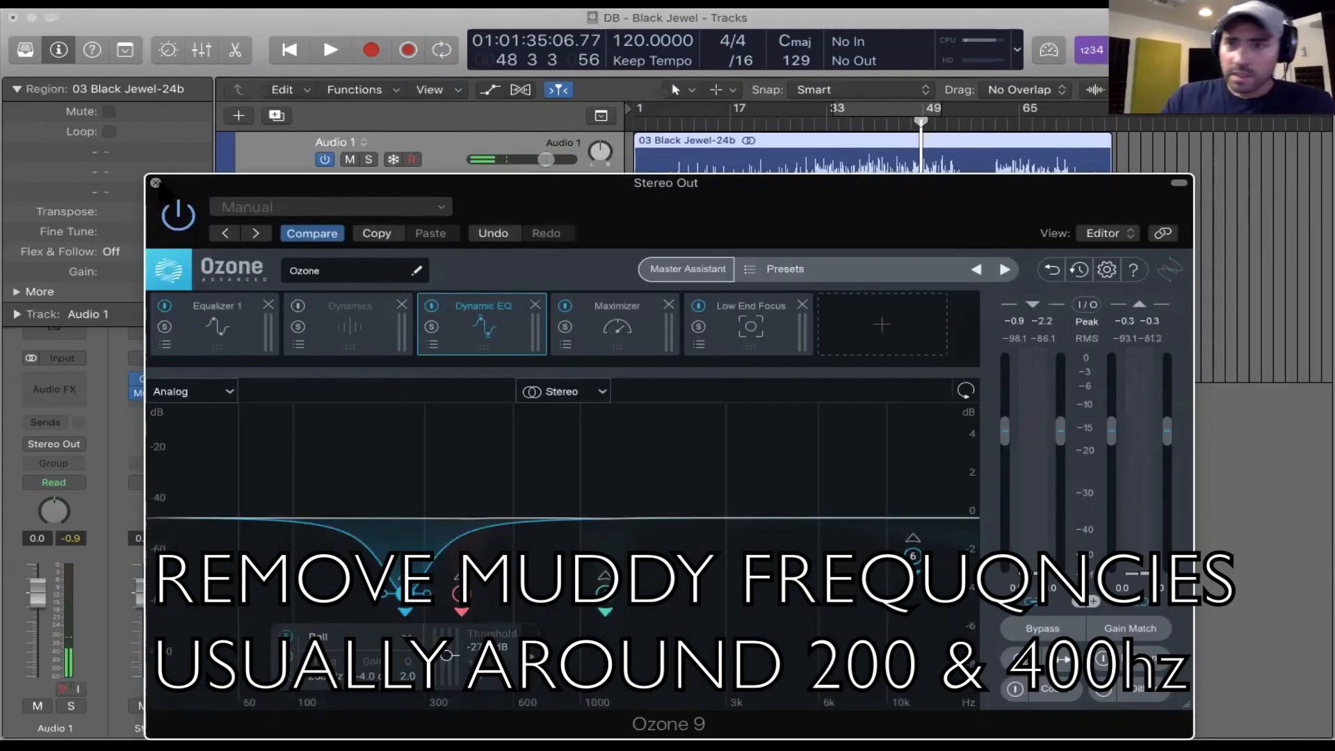
click(155, 182)
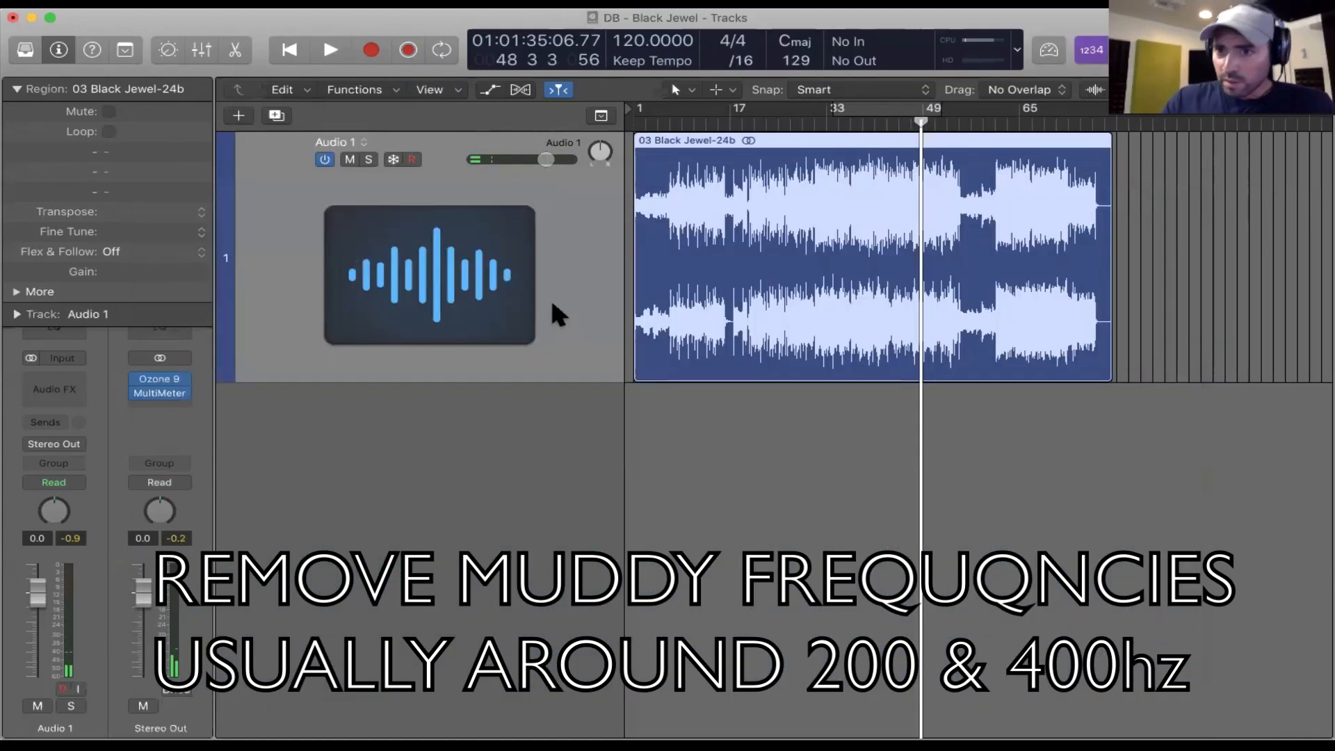
key(space)
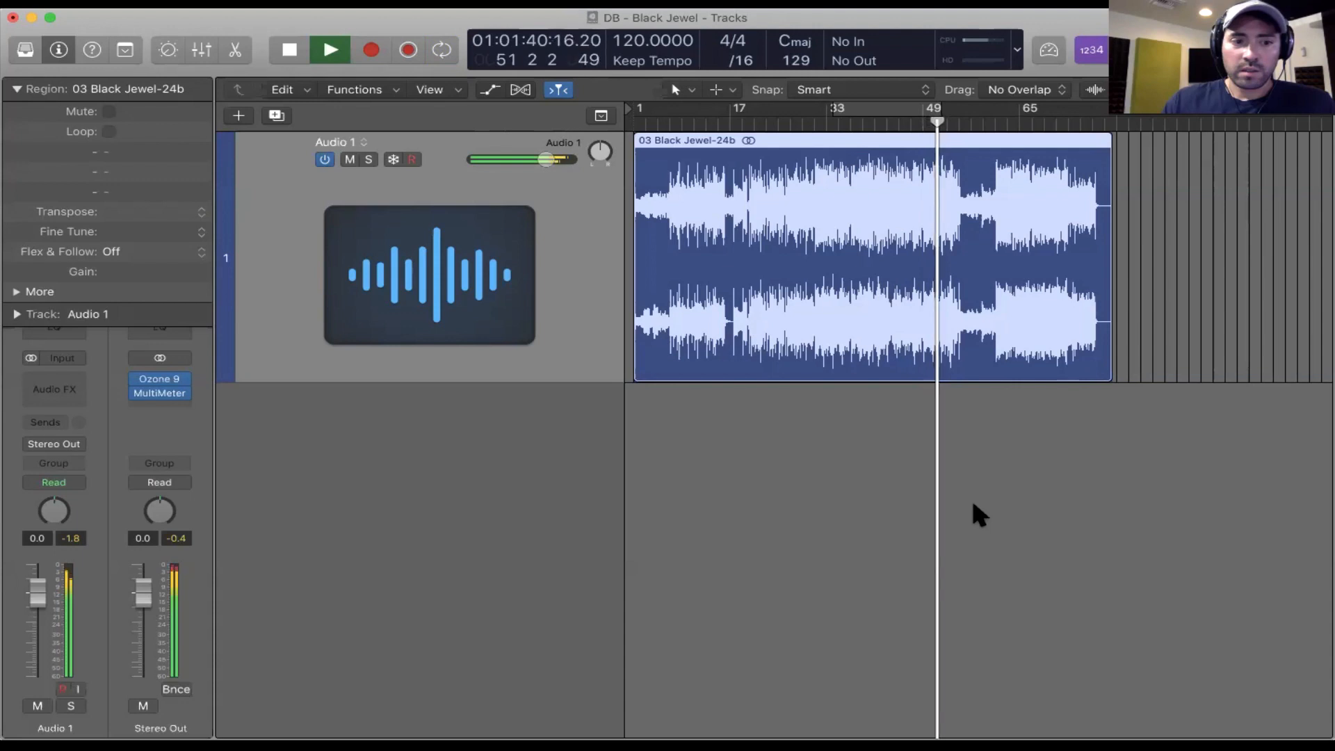
click(165, 391)
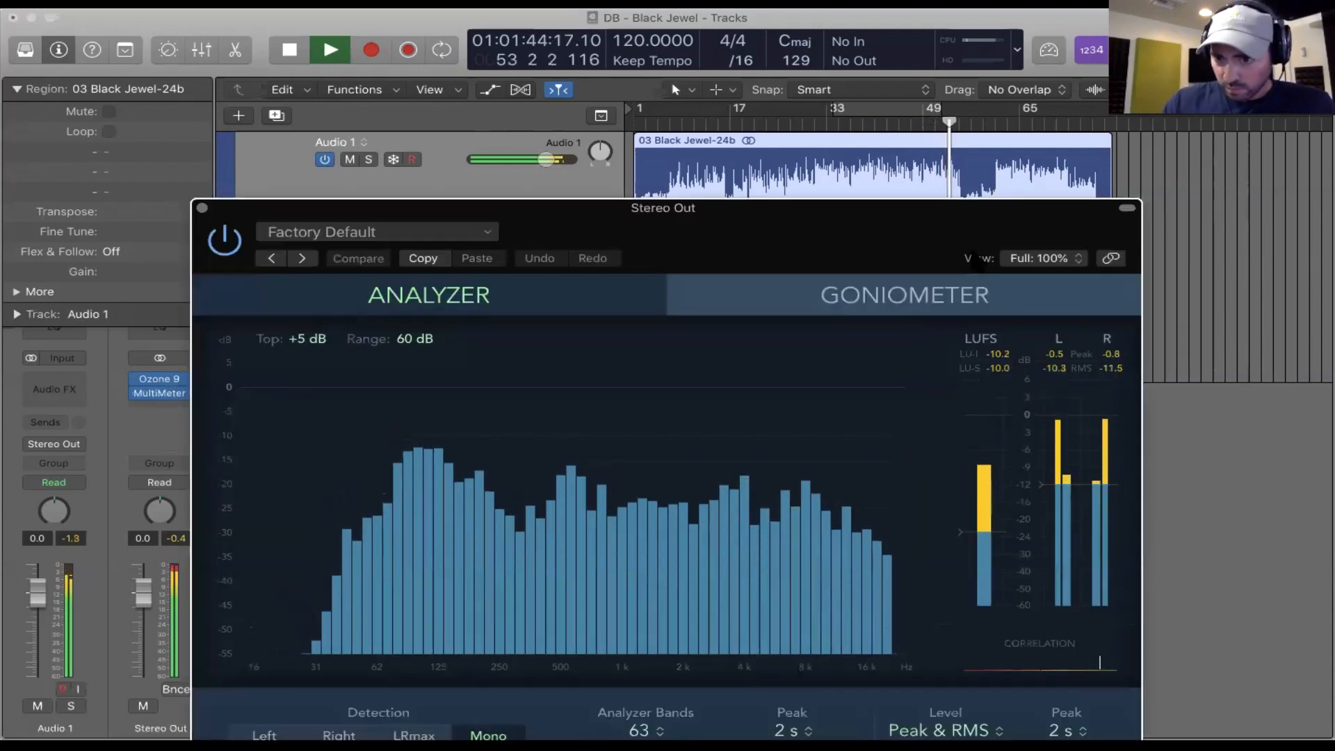
drag(939, 208, 966, 293)
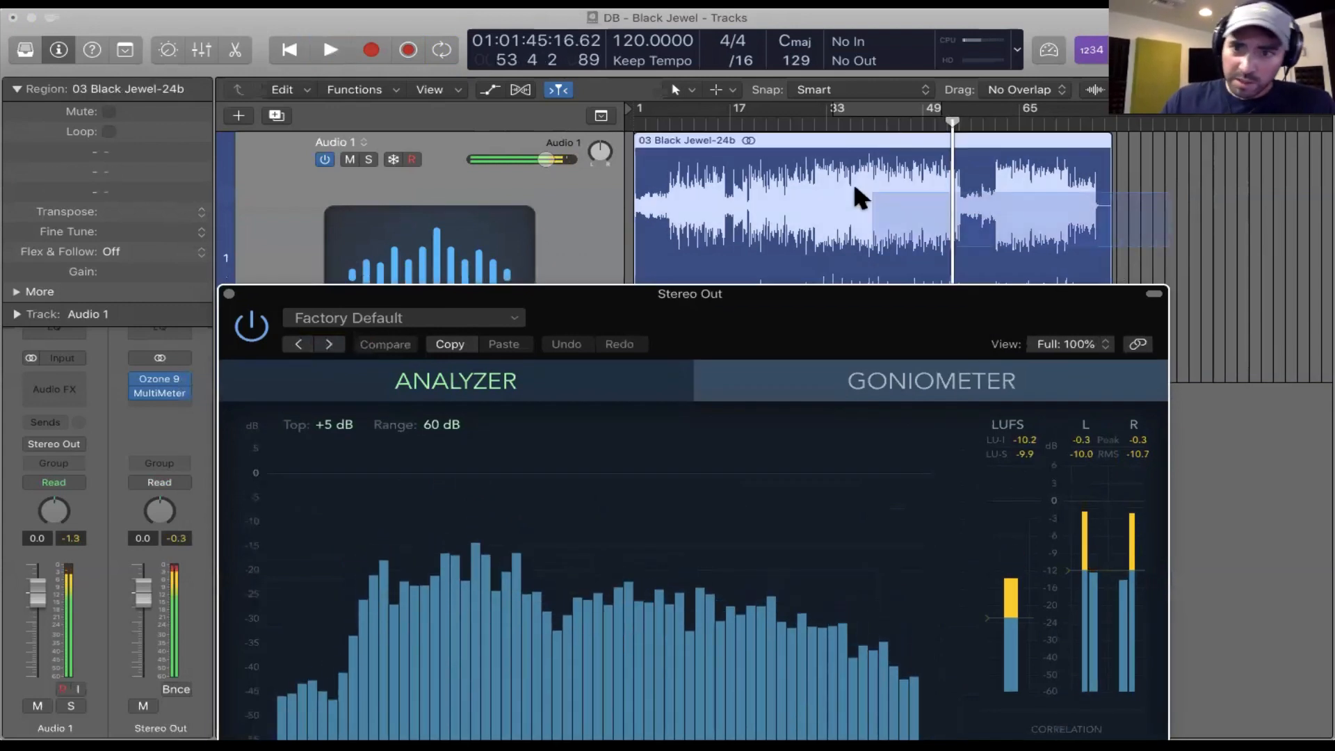
Set the whole Black Jewel region's gain to -1.0 dB and compare the loudness of the final section and the section at bar 33
click(853, 183)
drag(115, 274, 108, 295)
key(space)
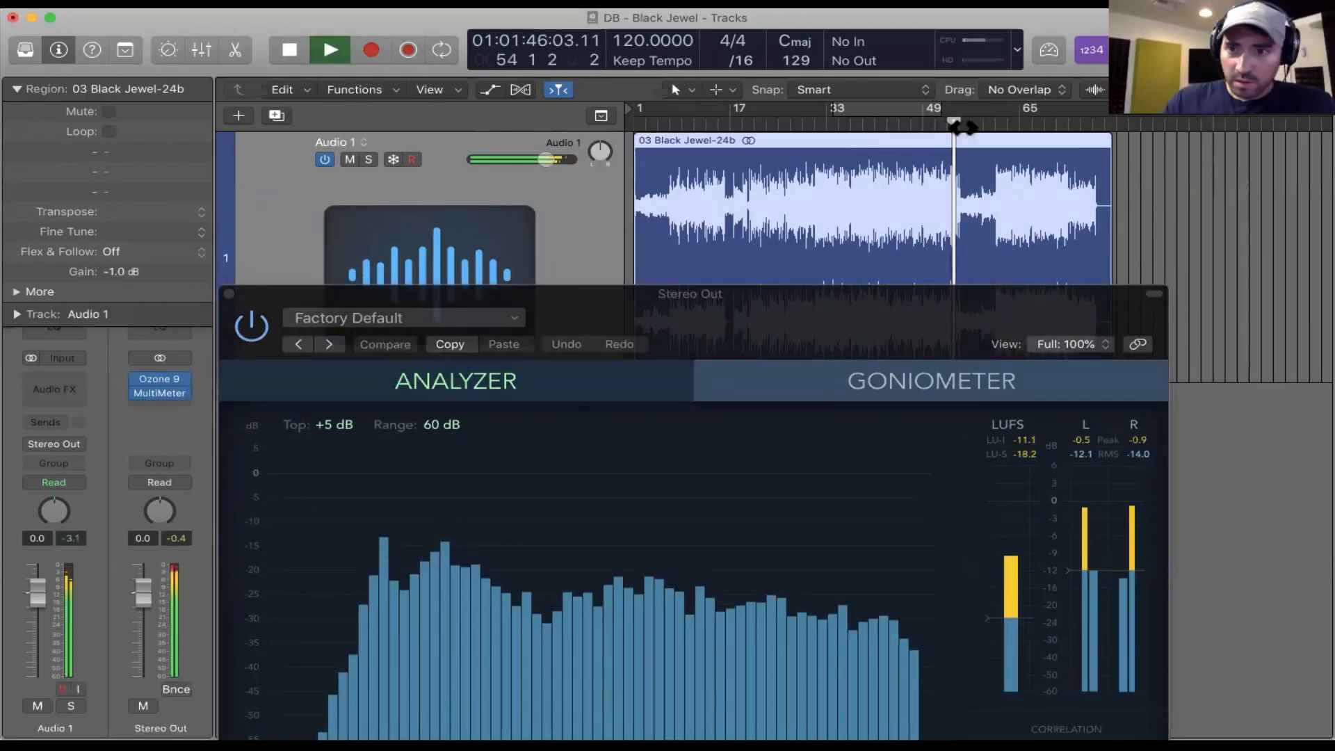
click(996, 127)
drag(878, 300, 916, 238)
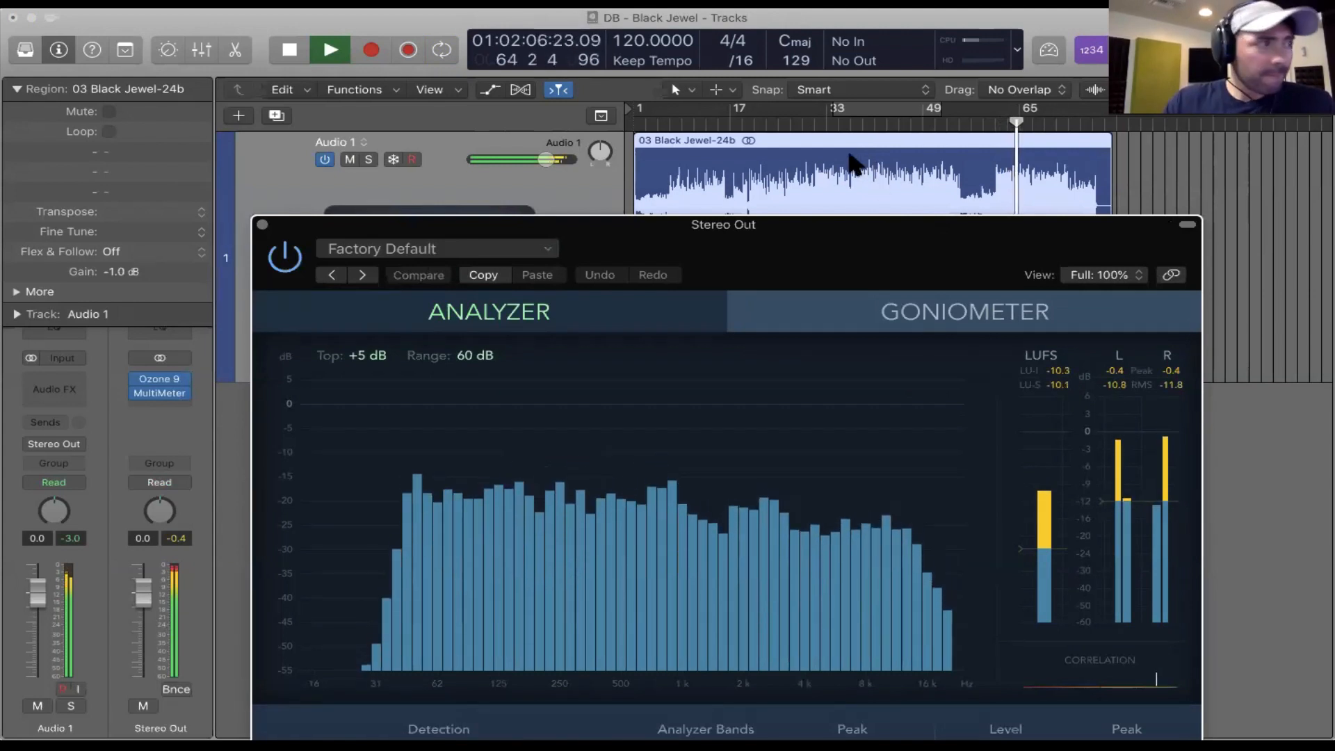
click(834, 120)
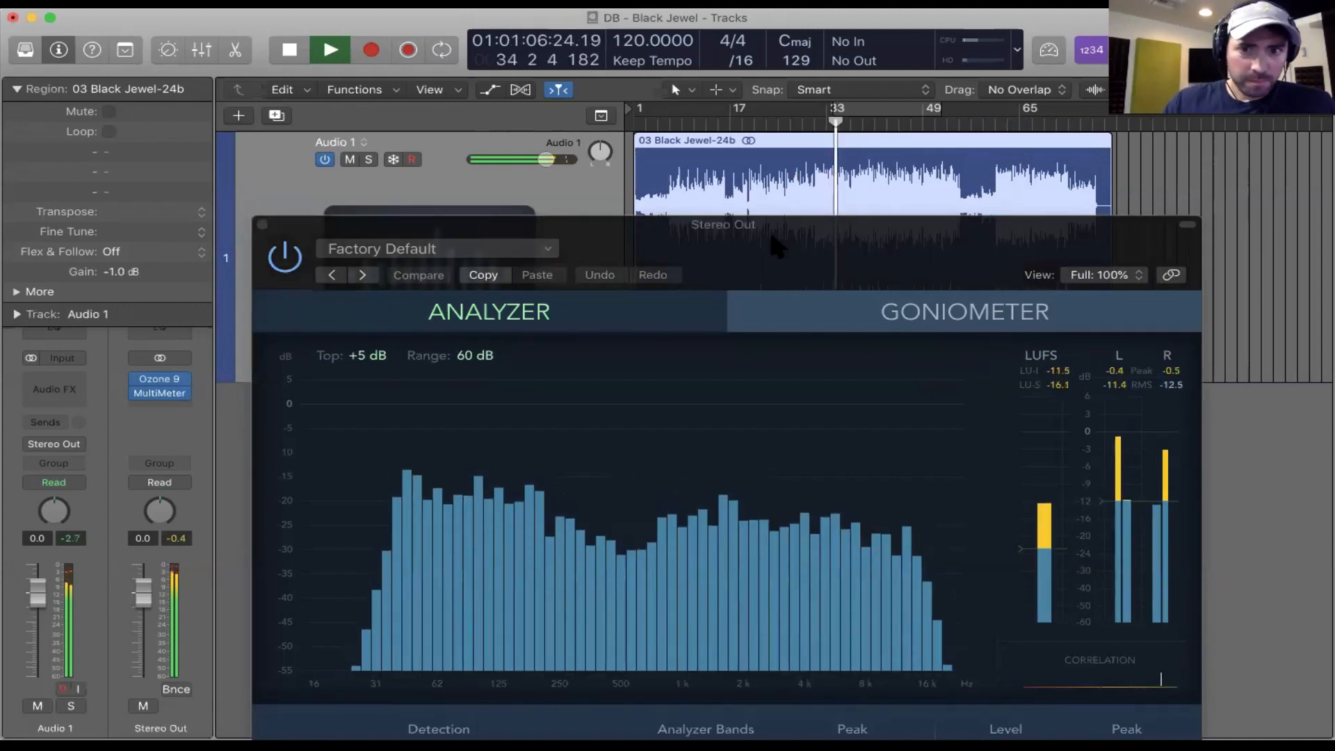
drag(768, 228, 776, 301)
Set snapping to Bar and split the Black Jewel region at bar 61, where the loud final section begins
key(space)
key(super+Right)
key(super+Right)
key(super+Right)
key(super+Right)
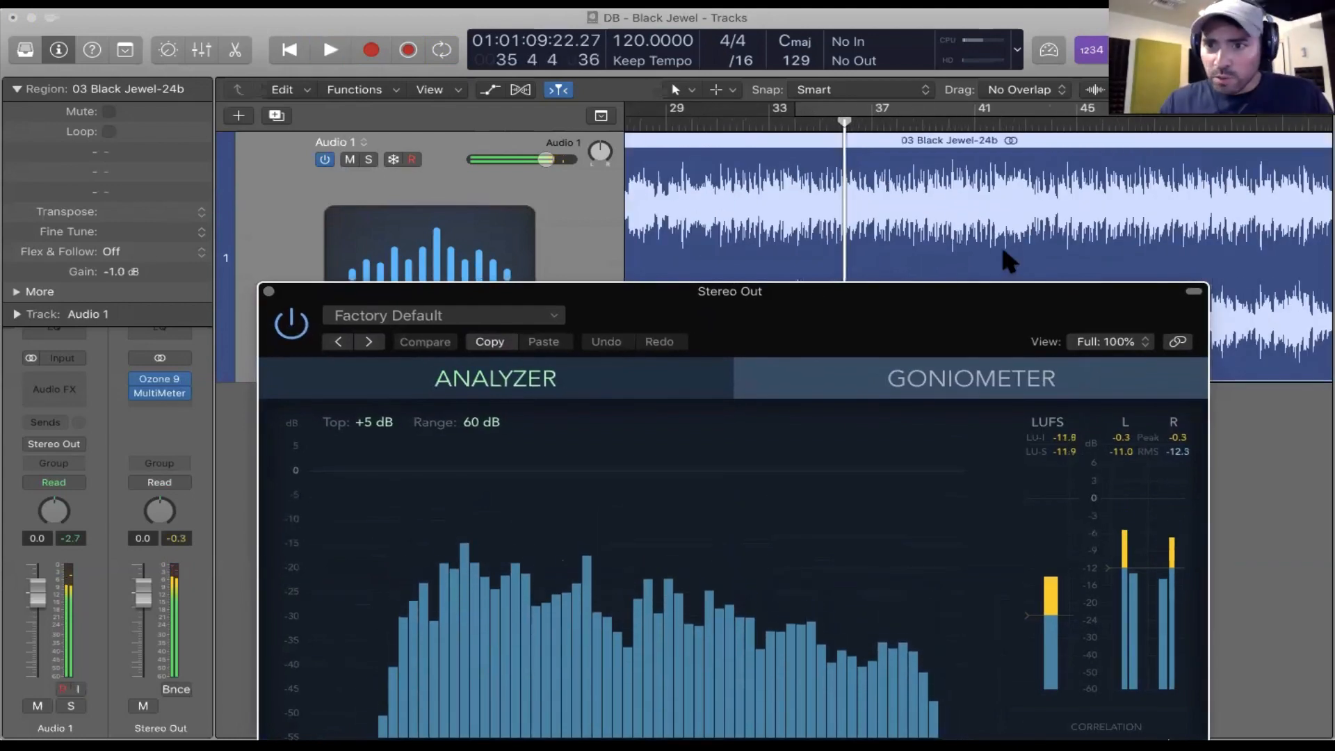
scroll(754, 236, right, 10)
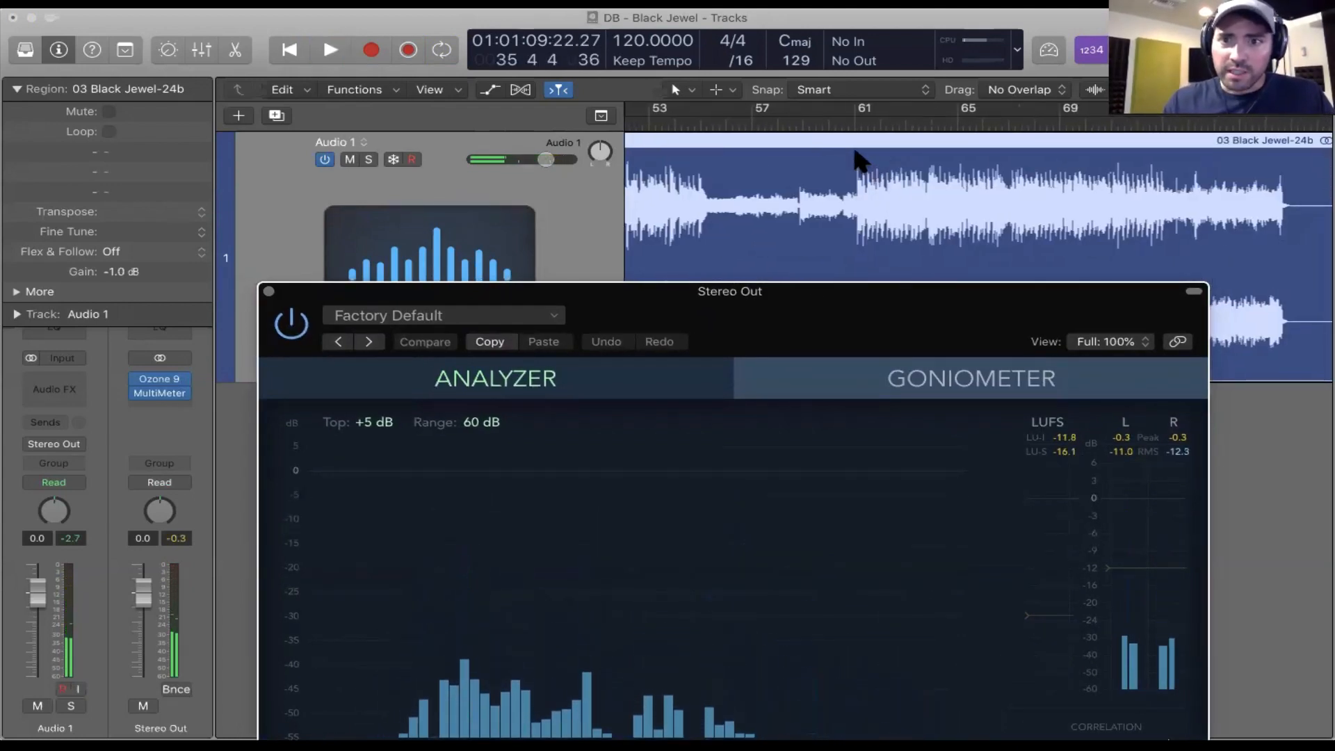
click(907, 93)
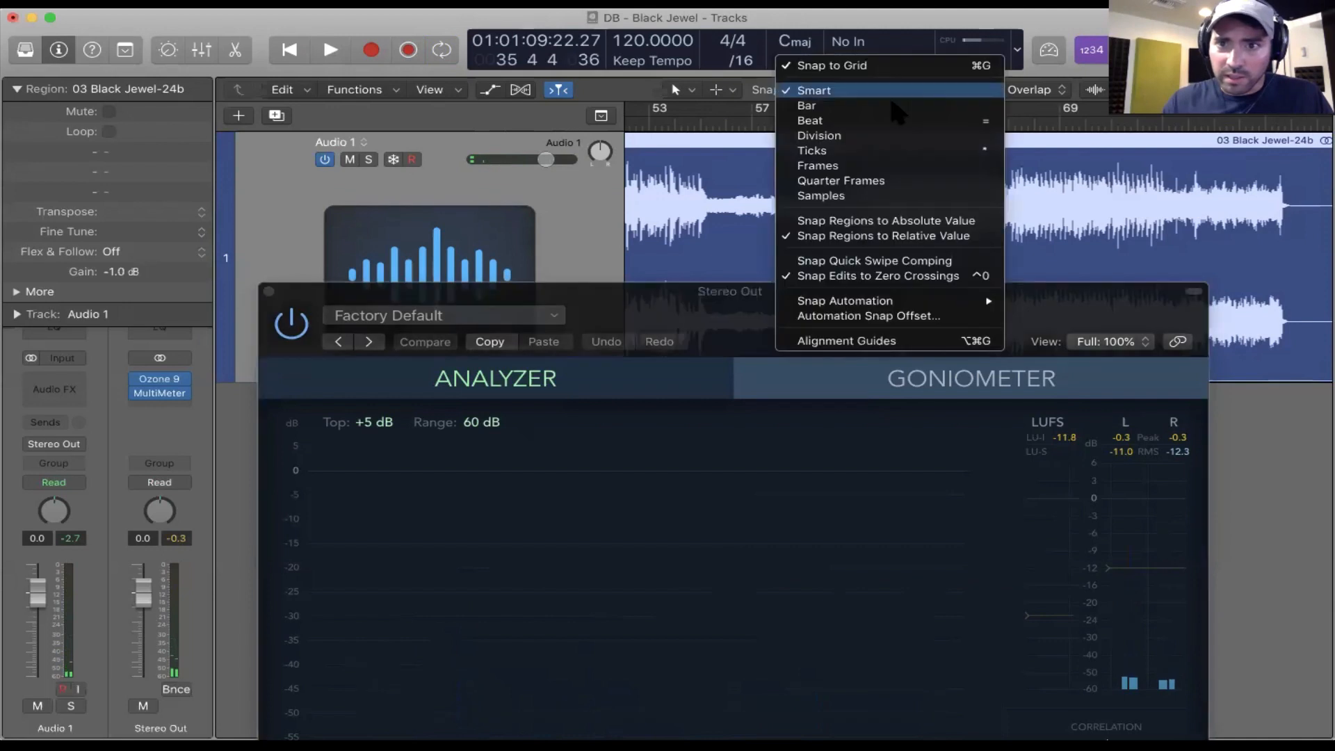
click(834, 105)
click(856, 171)
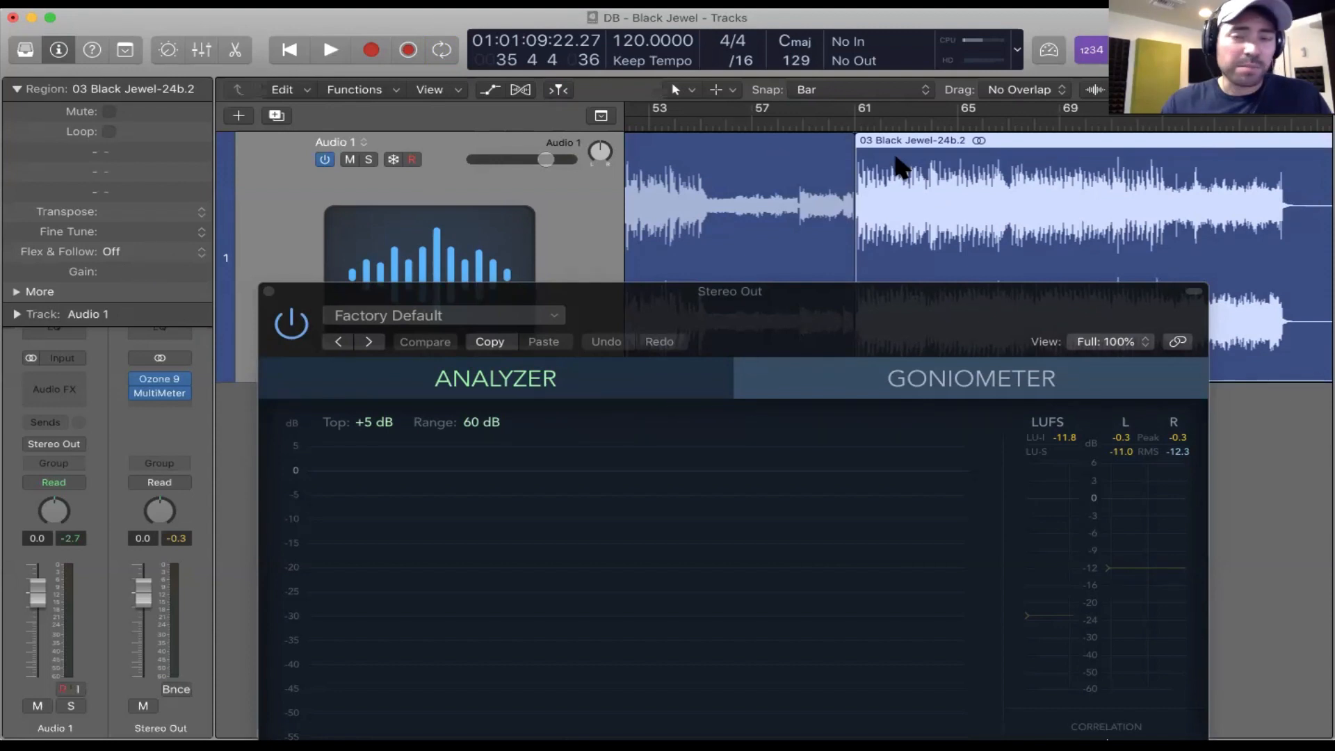
Compare the section around bar 37 with the final section and set the final region's gain to -0.5 dB
scroll(902, 166, left, 3)
scroll(901, 167, left, 5)
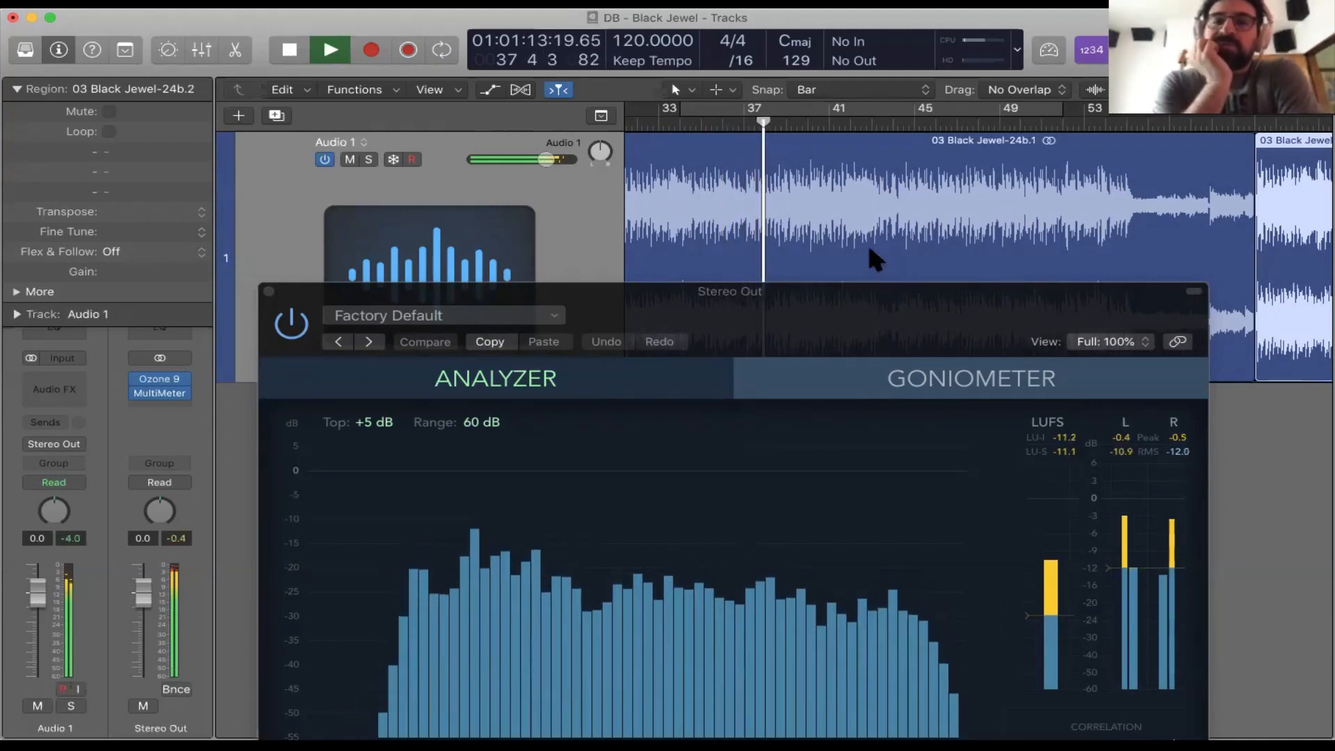
drag(857, 309, 921, 485)
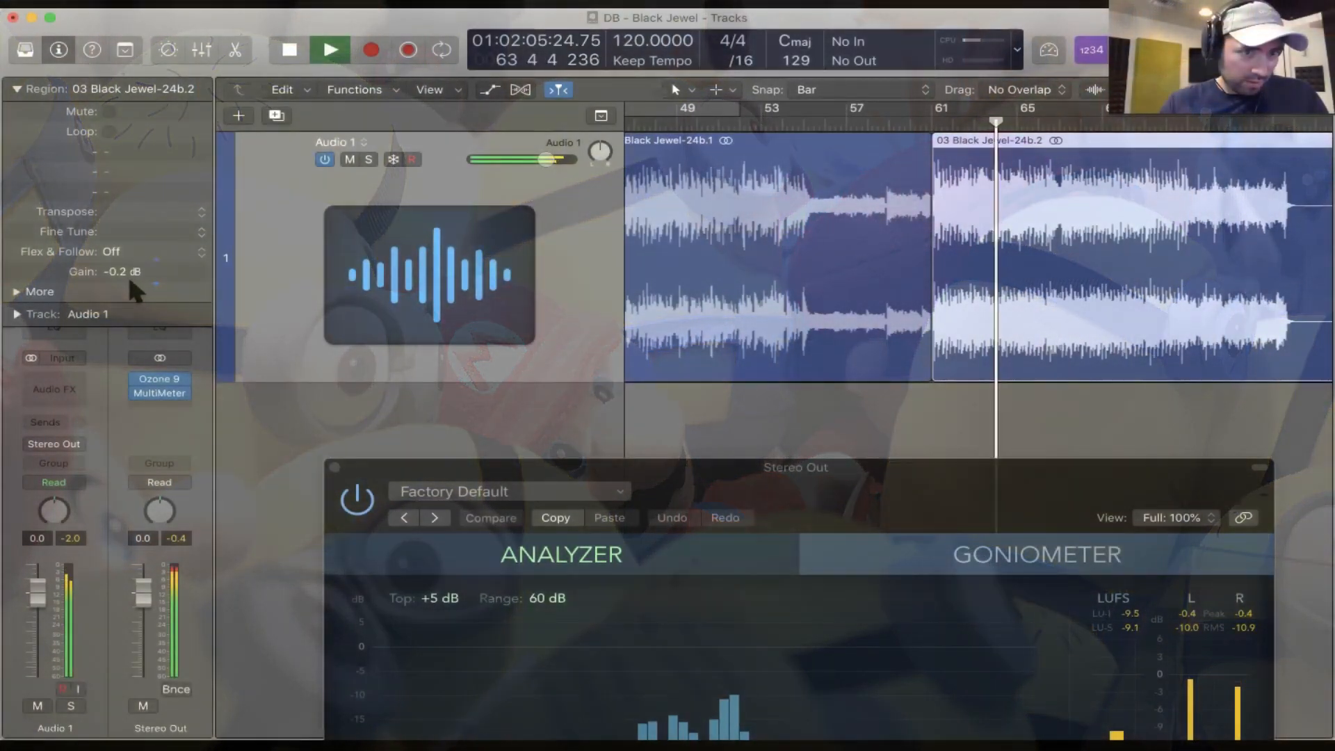
drag(128, 275, 135, 278)
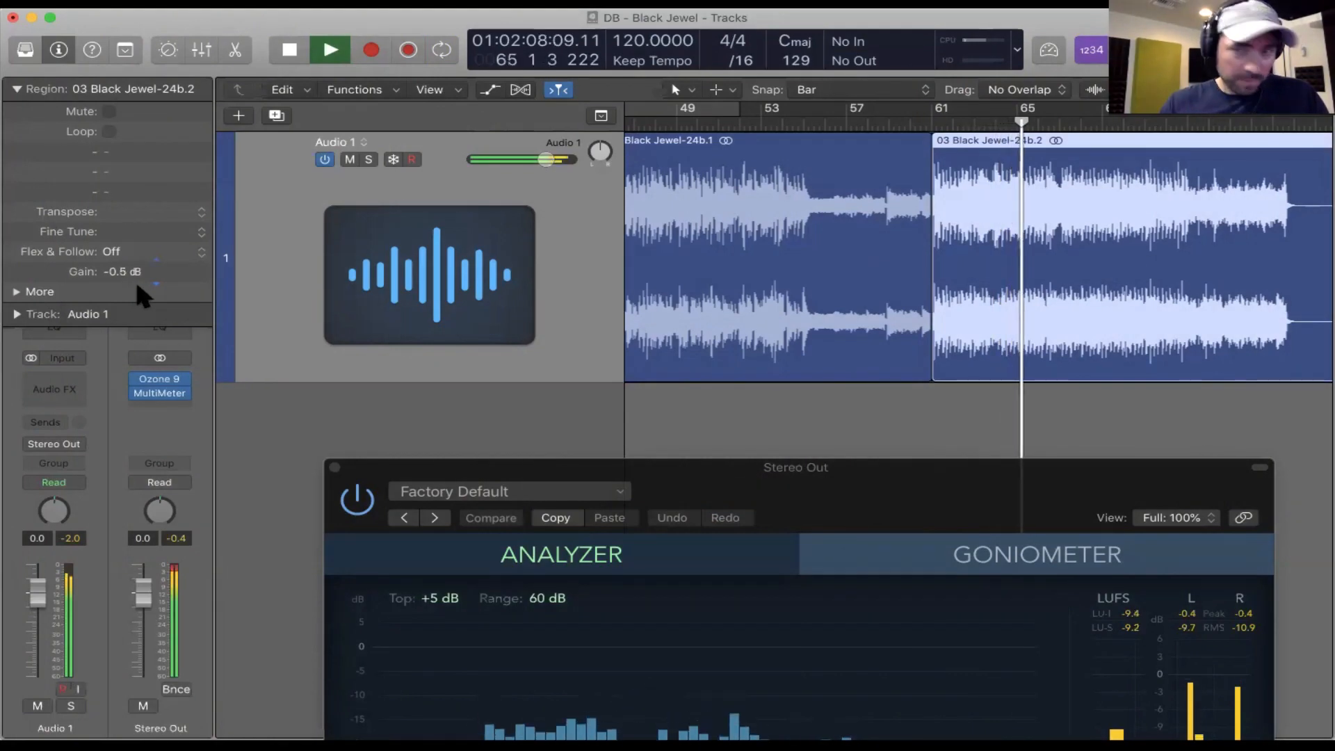
Play the song's early section around bar 9 and check its loudness on the MultiMeter
scroll(751, 289, left, 10)
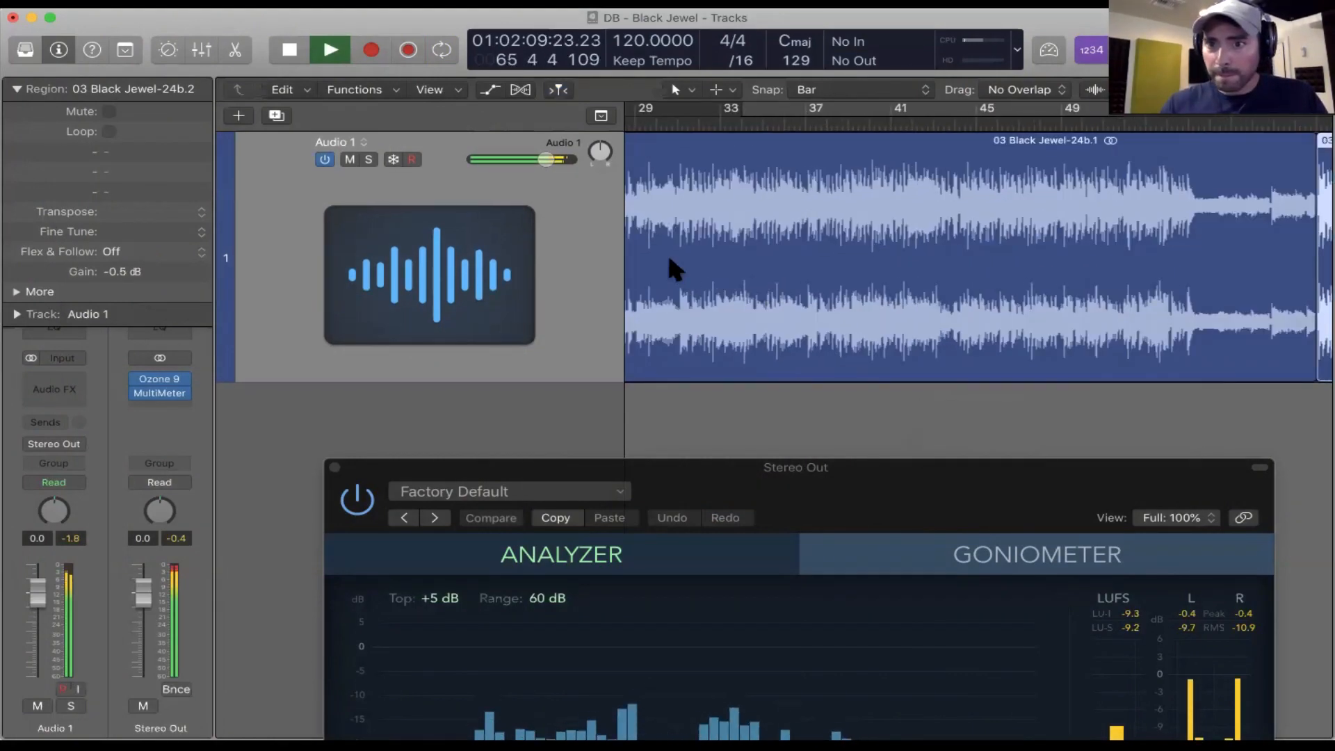
scroll(674, 268, left, 10)
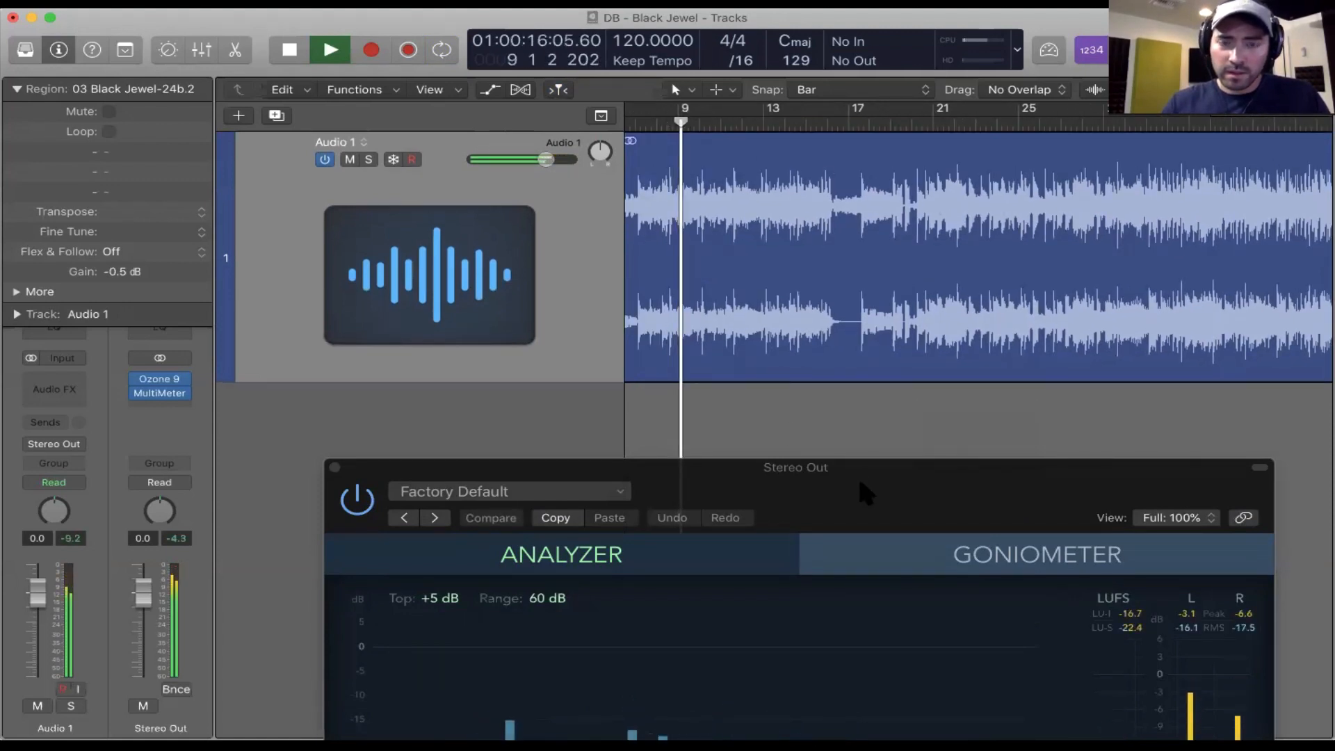
drag(865, 493, 807, 142)
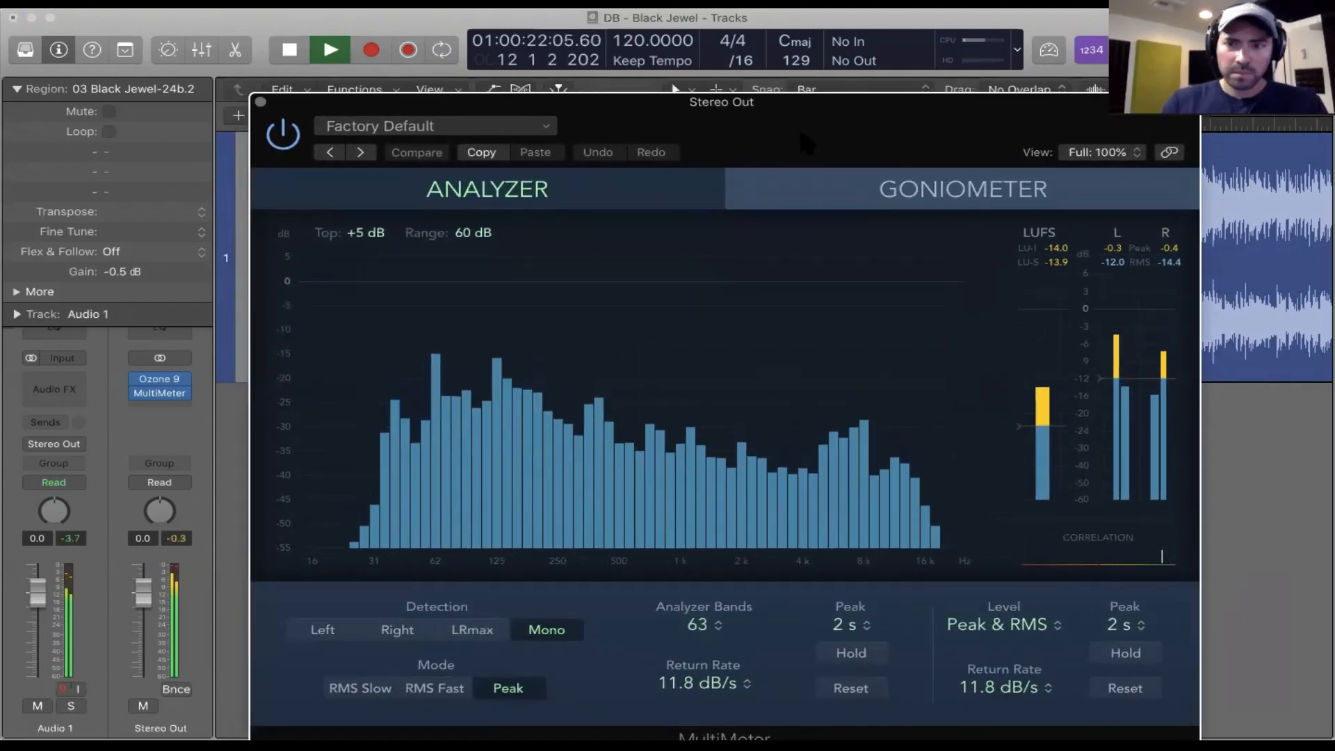
drag(926, 104, 957, 105)
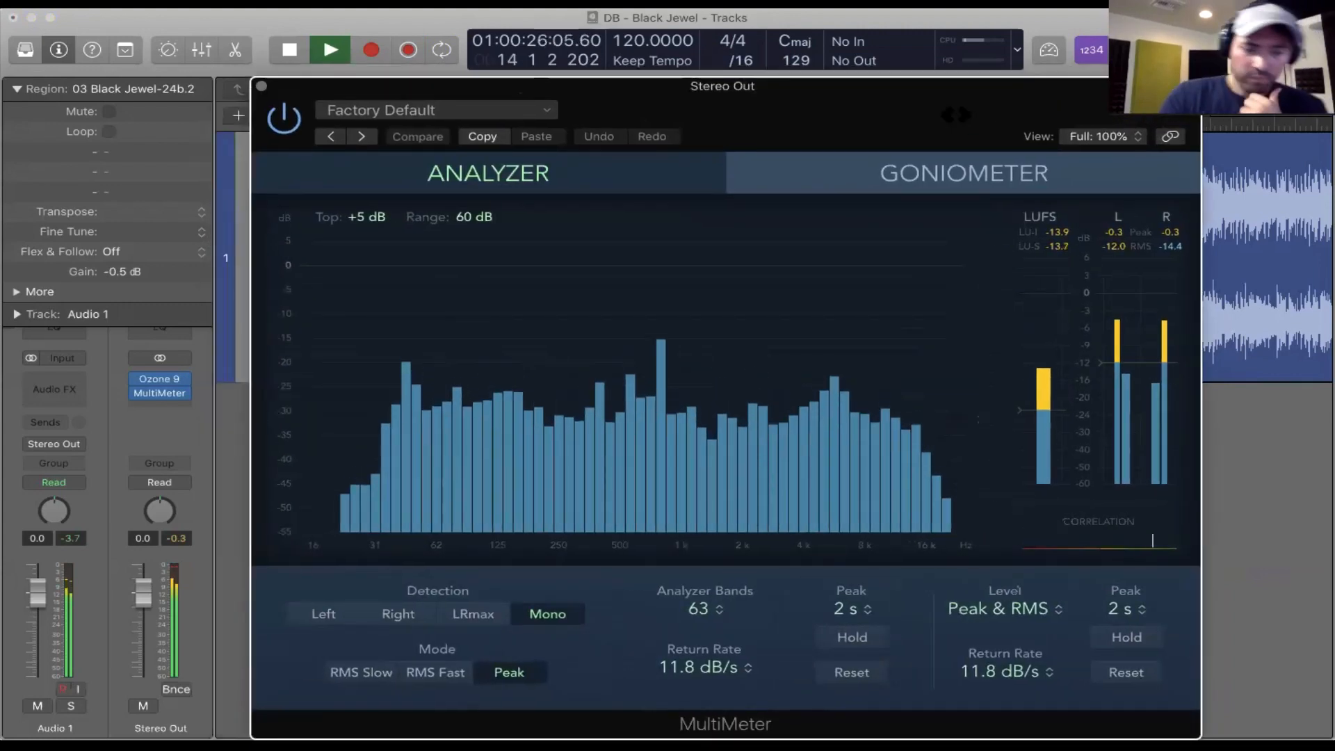
key(super+w)
Play the loud section from bar 41 and check its integrated and short-term LUFS on the MultiMeter
scroll(795, 515, down, 5)
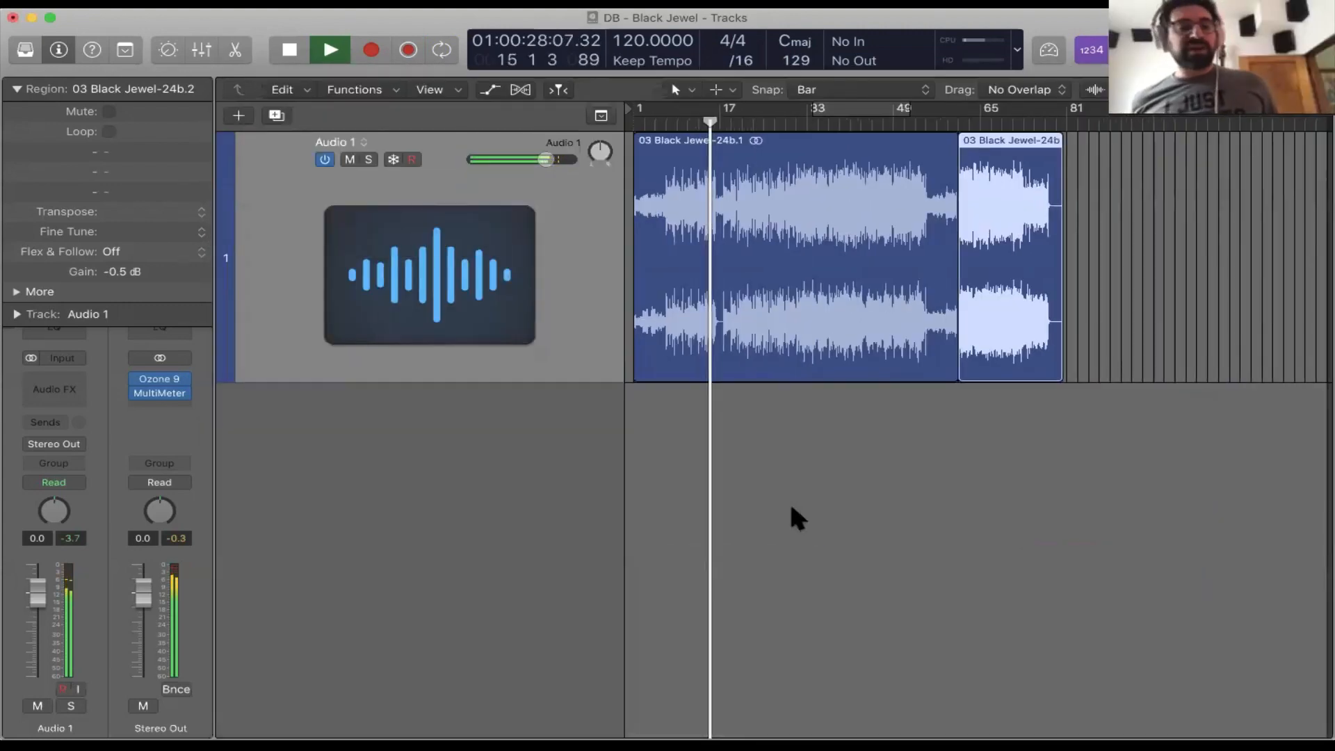
key(v)
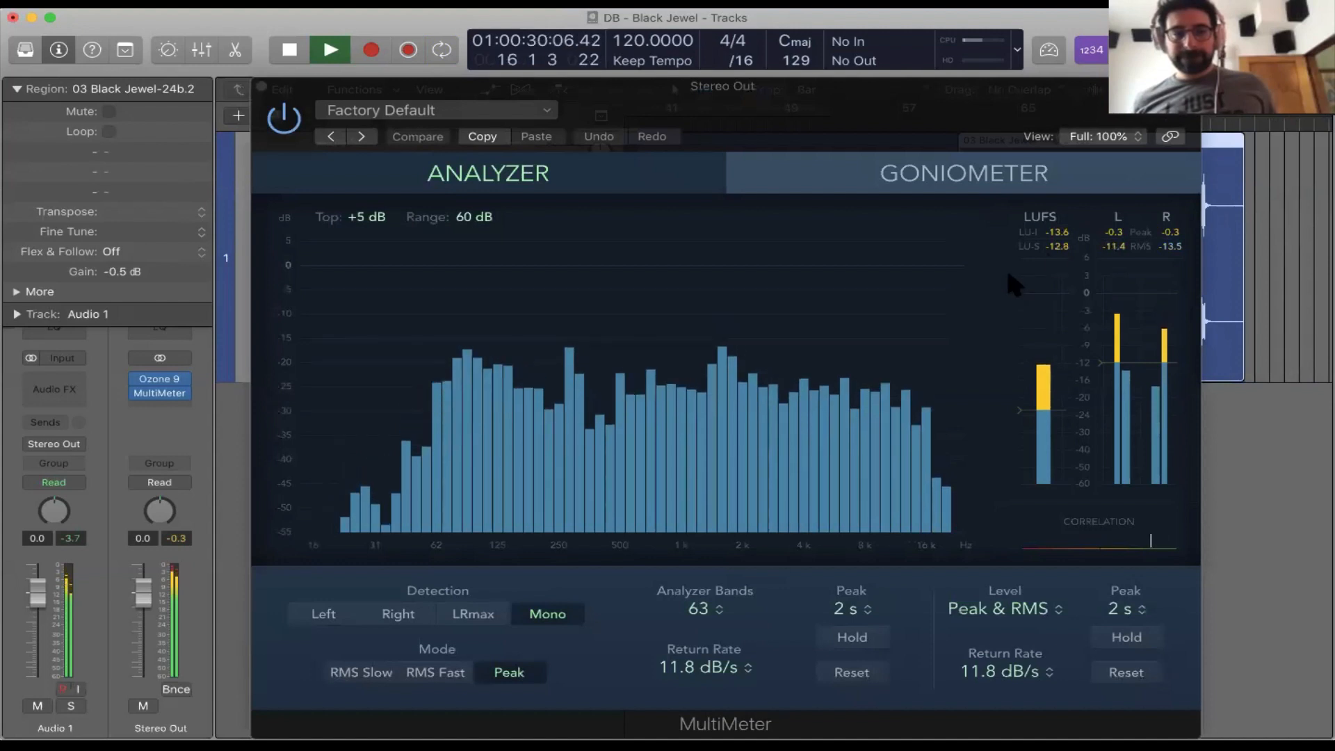
key(space)
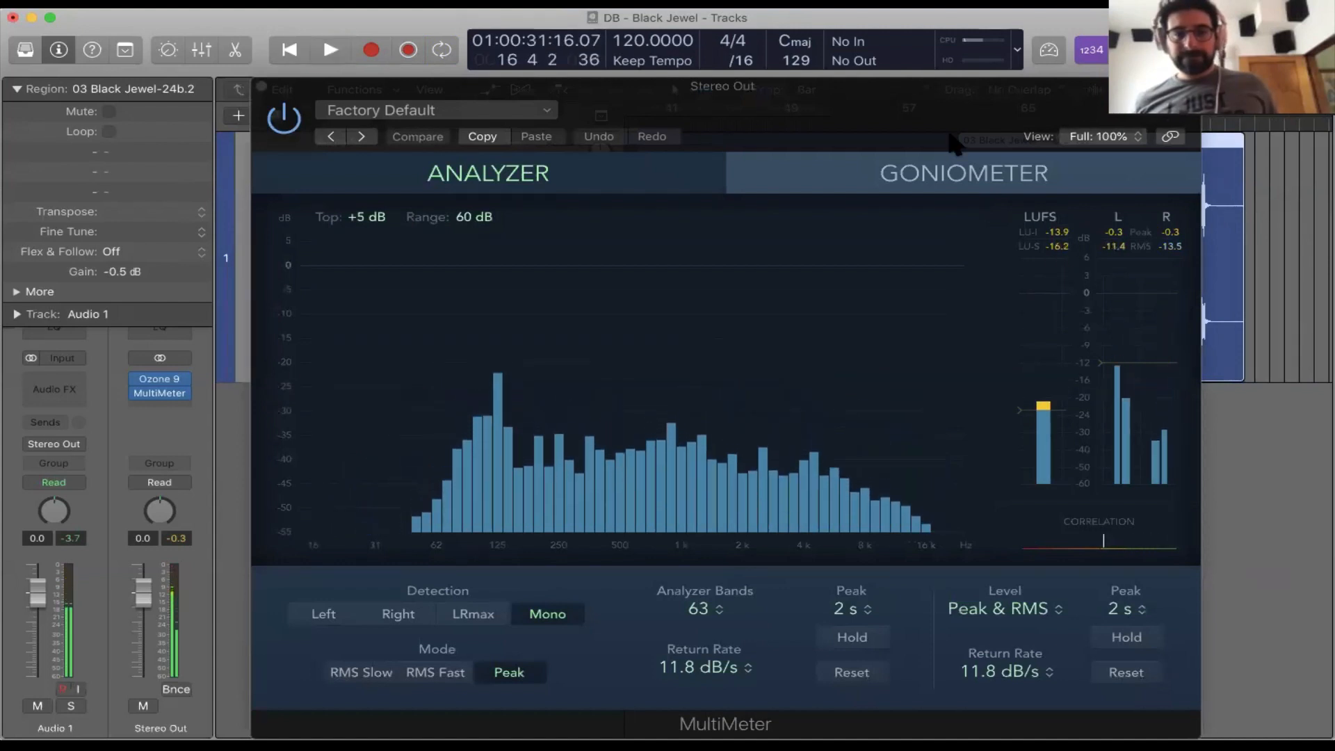
key(v)
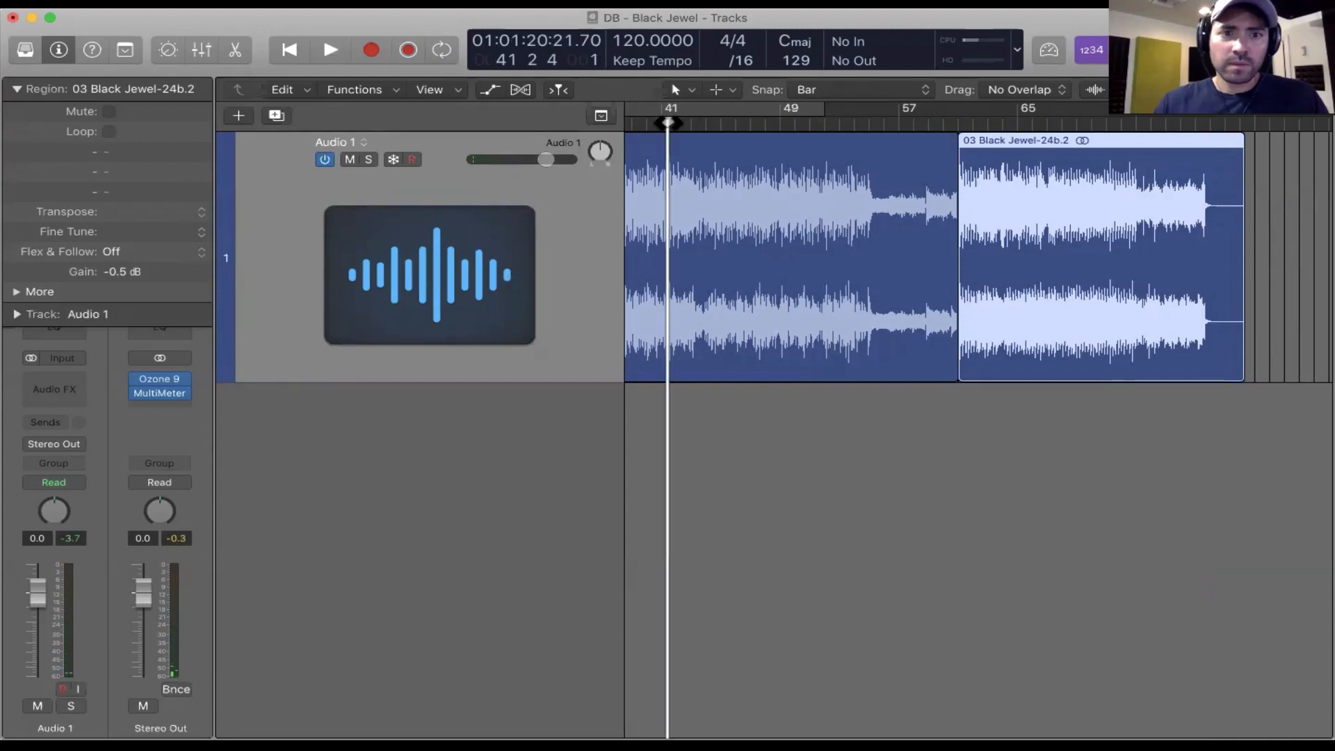
key(v)
drag(779, 139, 746, 99)
key(space)
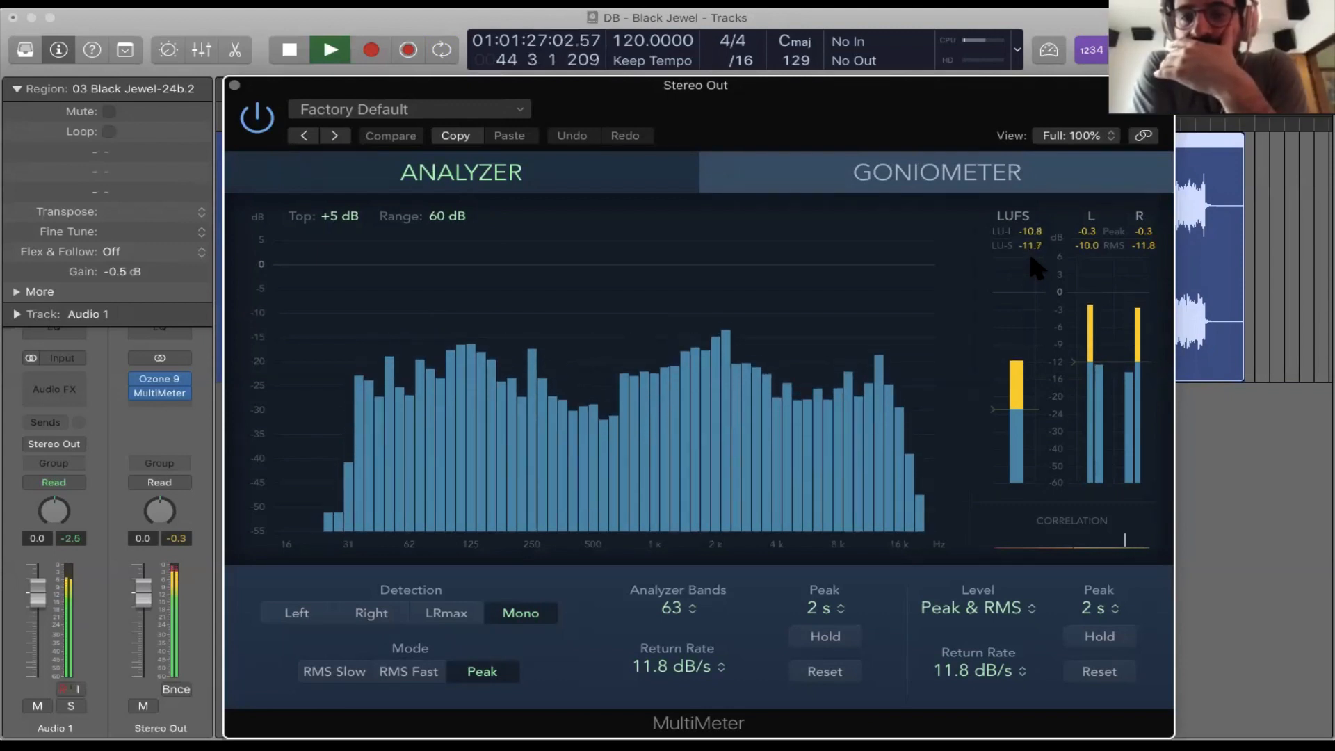
key(space)
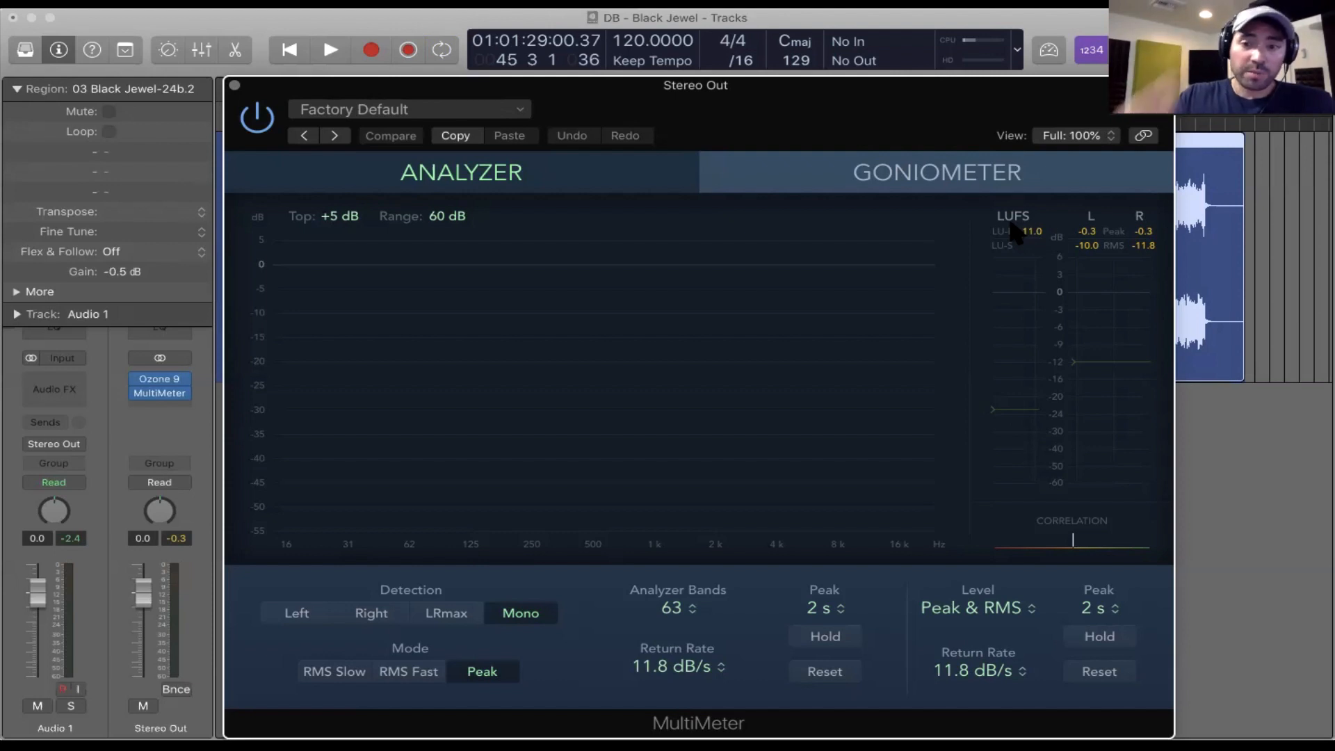
Add a stereo Loudness Meter after the MultiMeter on the Stereo Out channel and close both meter windows
key(super+w)
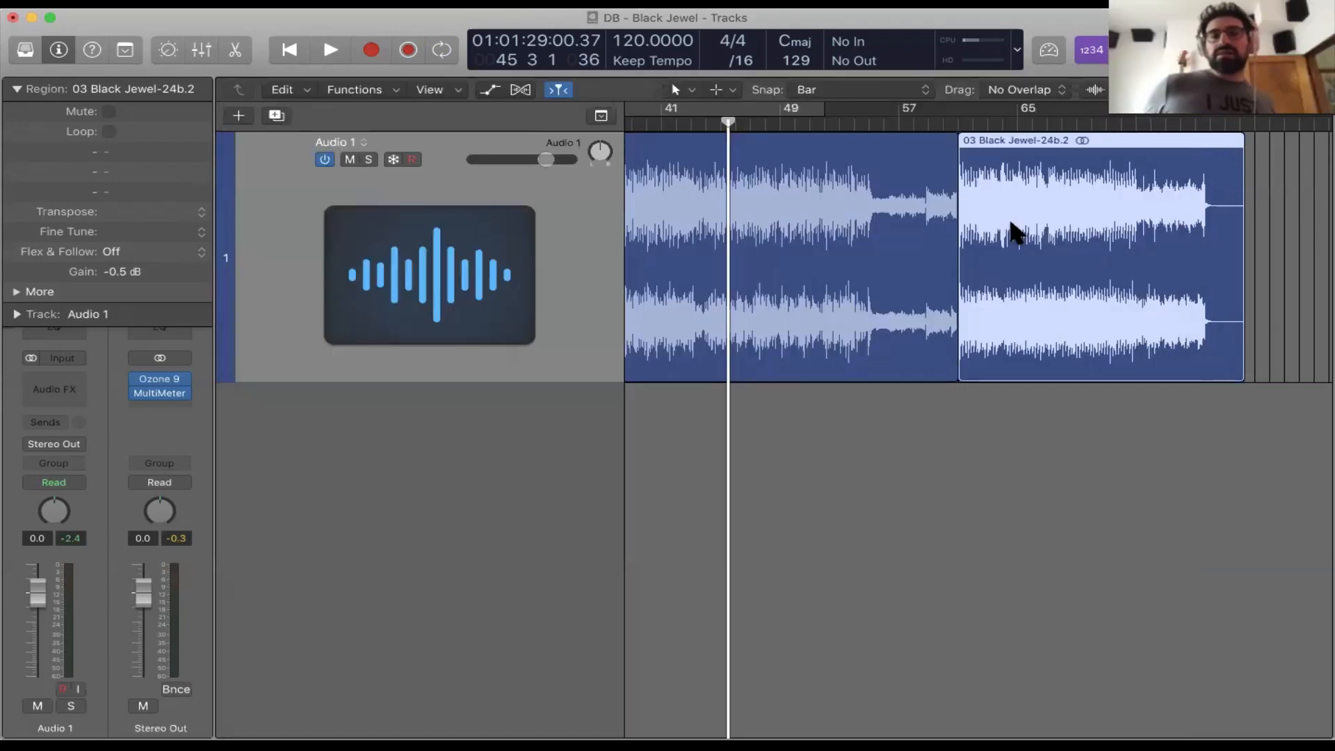
click(166, 408)
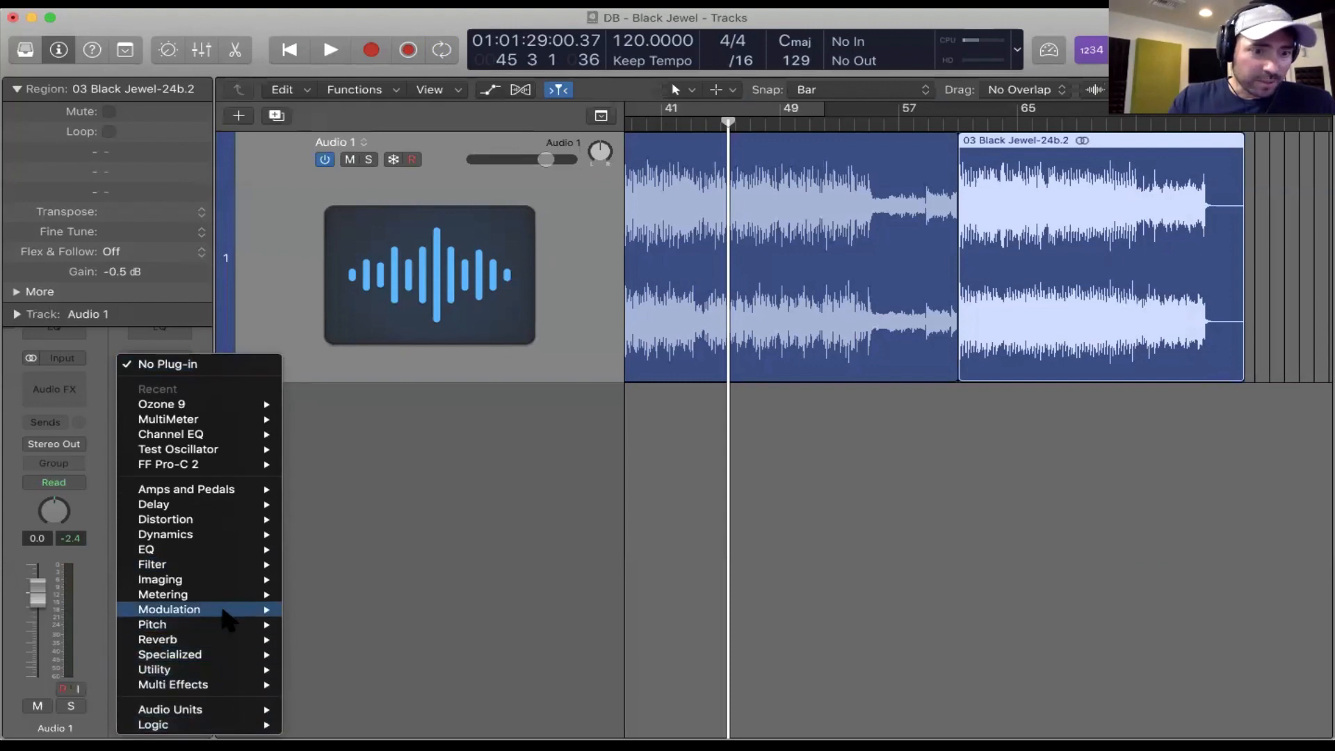
mouse_move(226, 615)
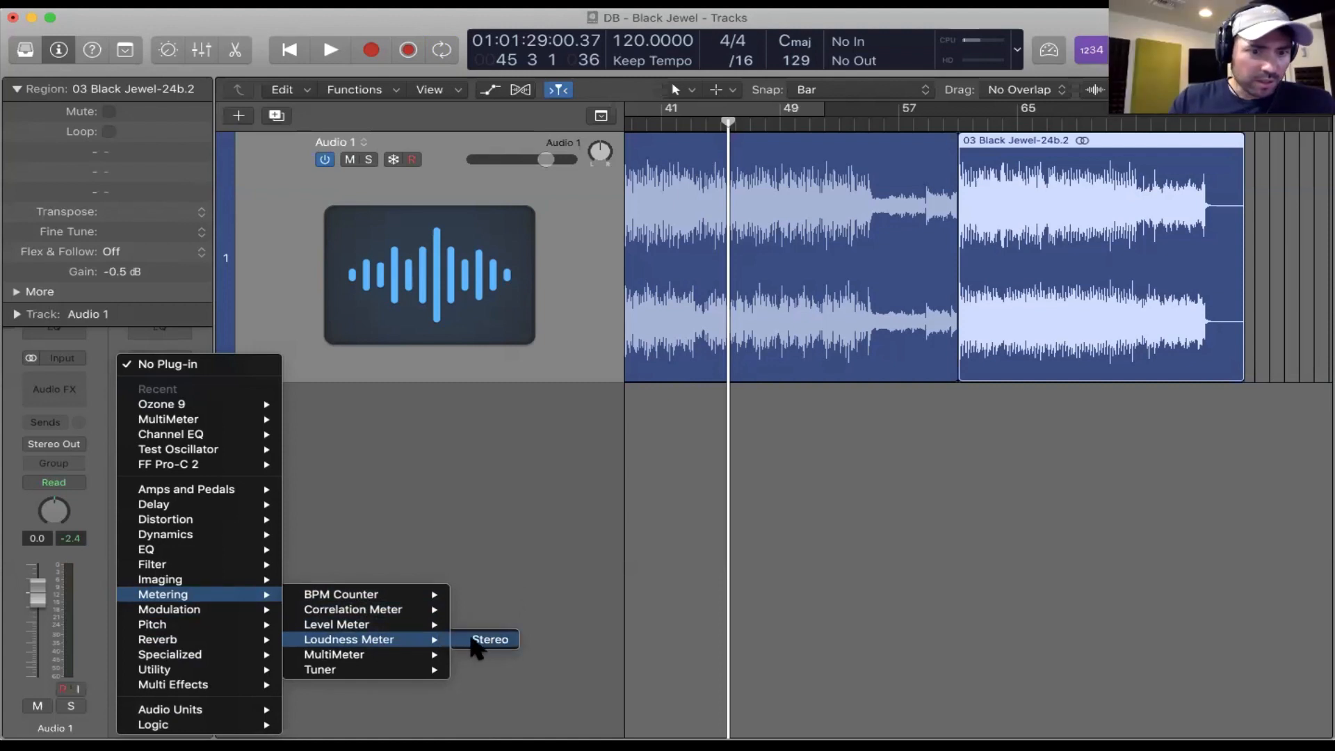
click(480, 641)
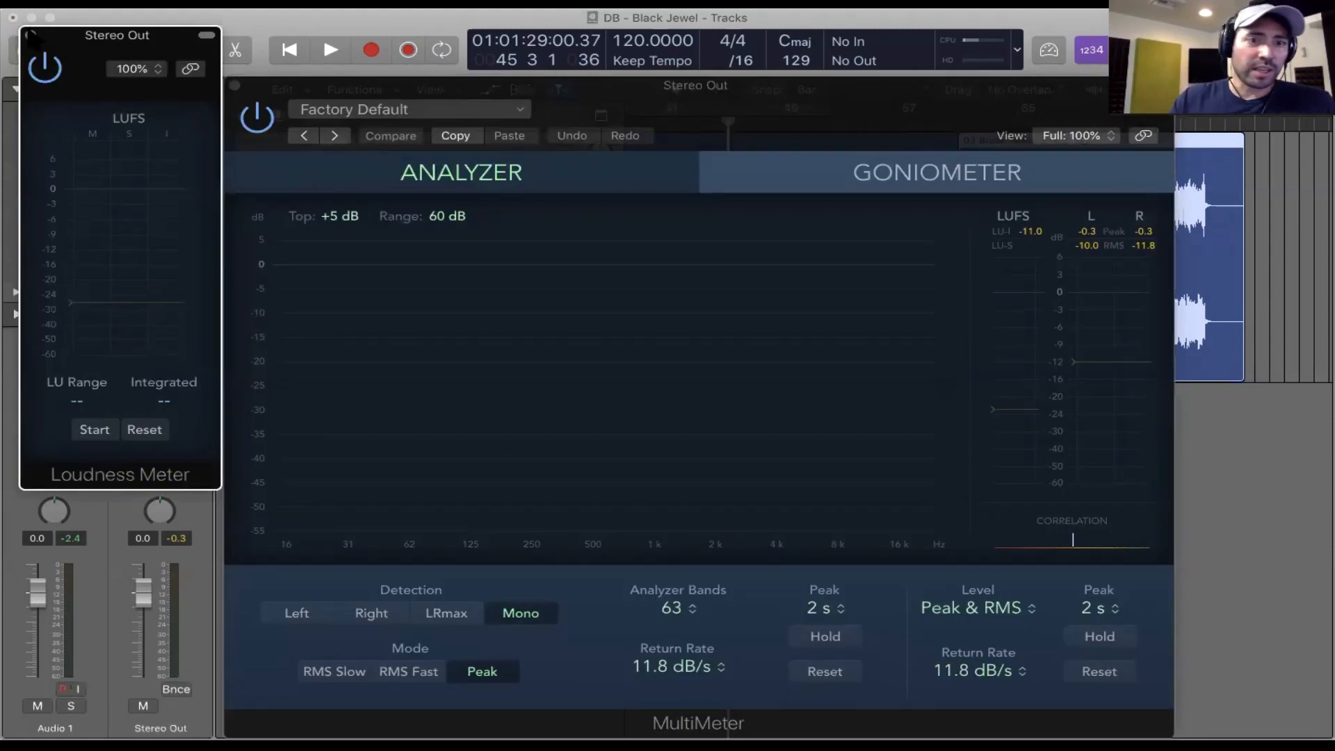
click(29, 35)
drag(610, 114, 820, 309)
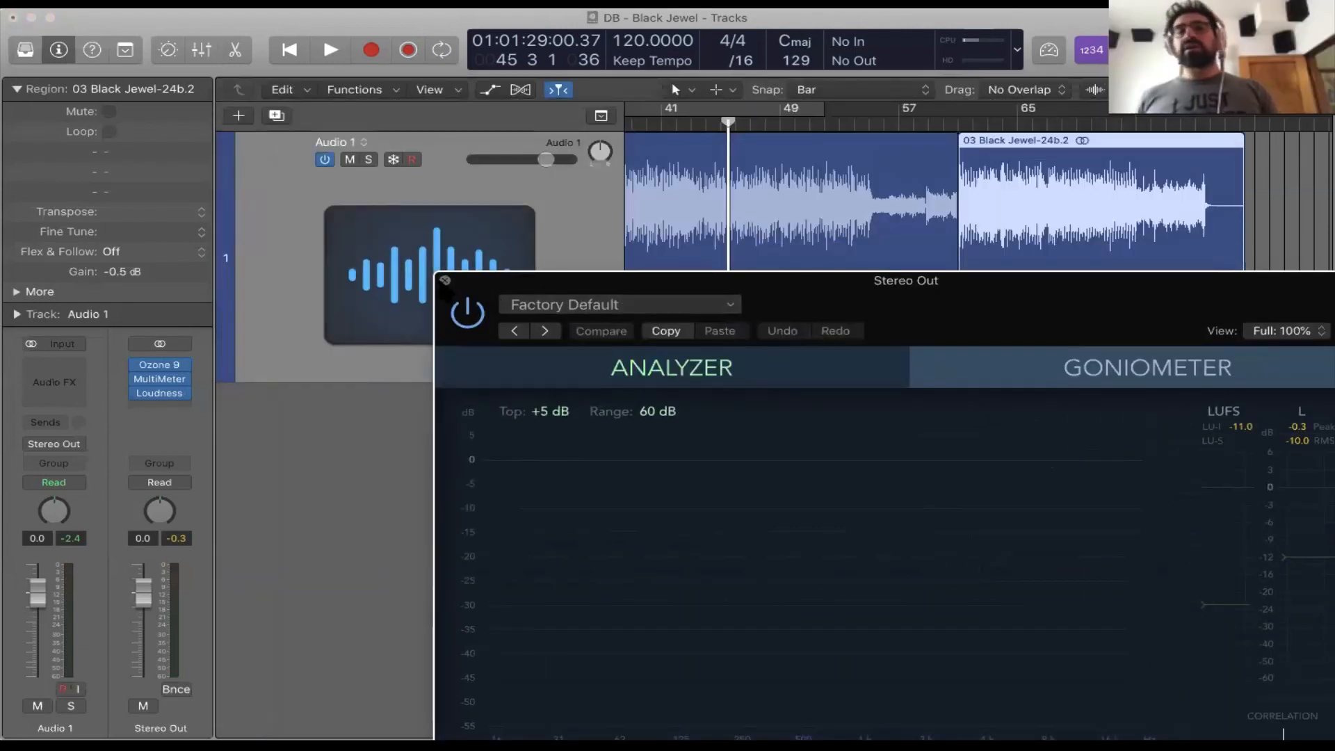
click(445, 281)
Select both Black Jewel regions, set the cycle range to cover them, and bounce the master
key(super+a)
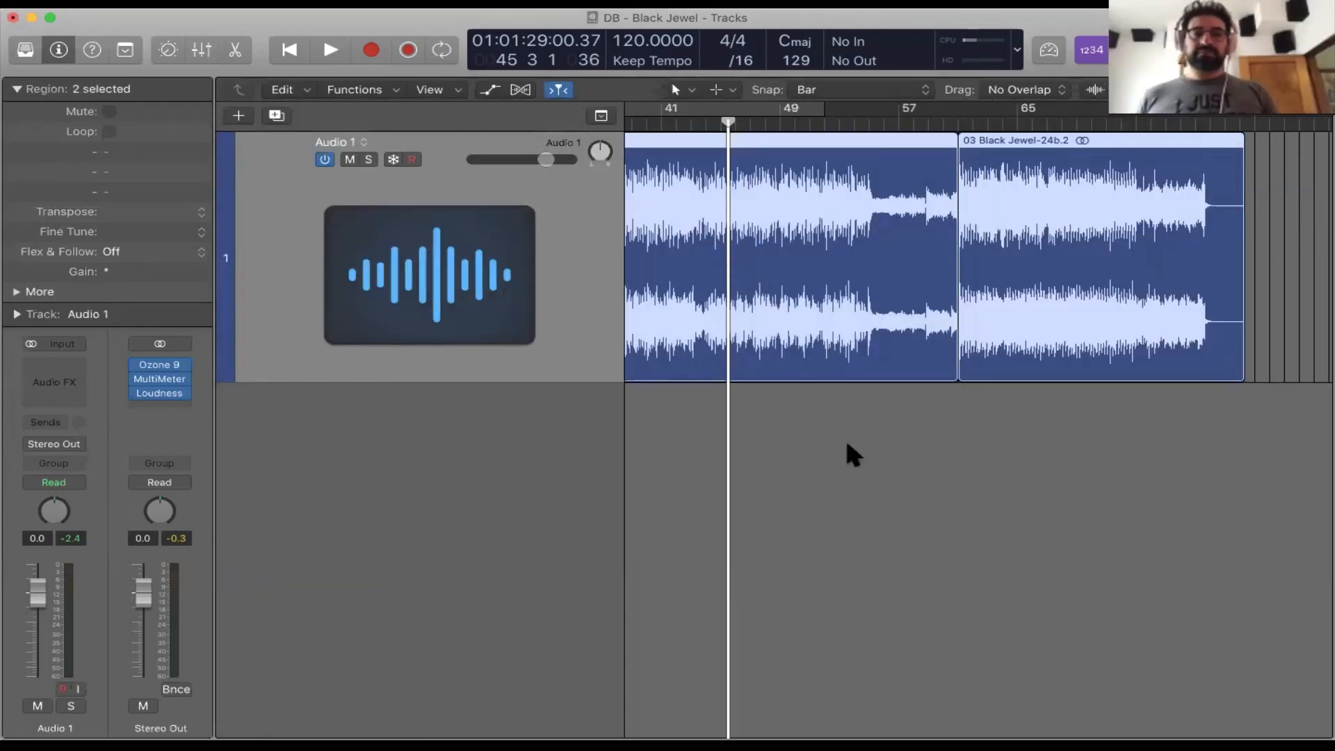
key(super+u)
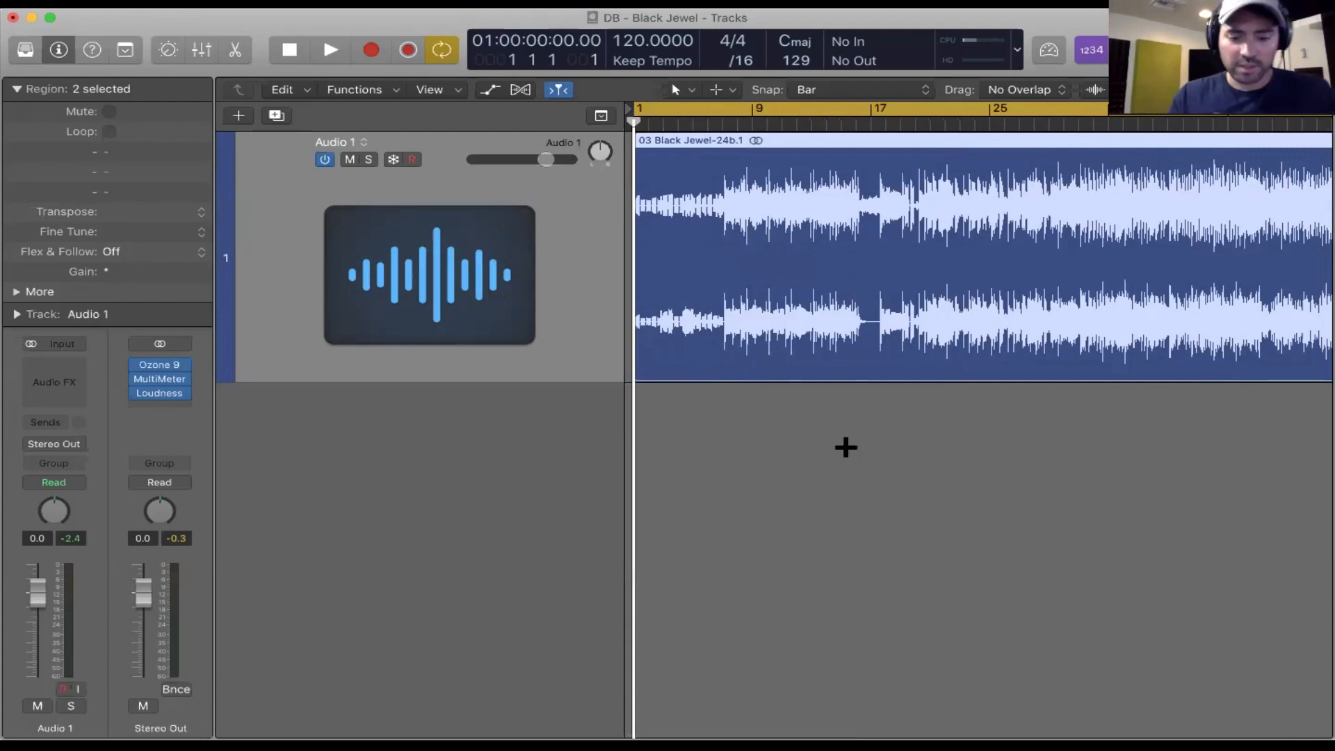
key(super+b)
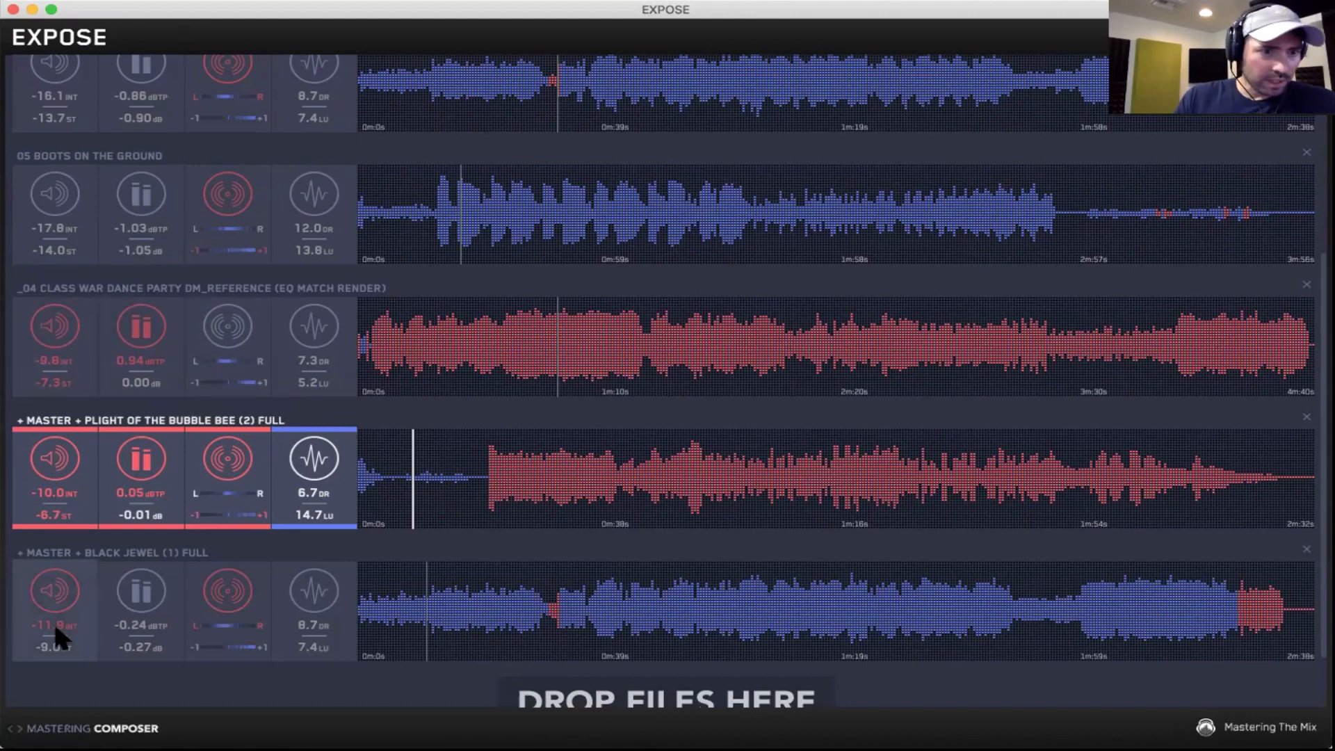
In EXPOSE, review the loudness analysis of "+ Master + Black Jewel (1) Full" and play it shortly before the first break
mouse_move(57, 644)
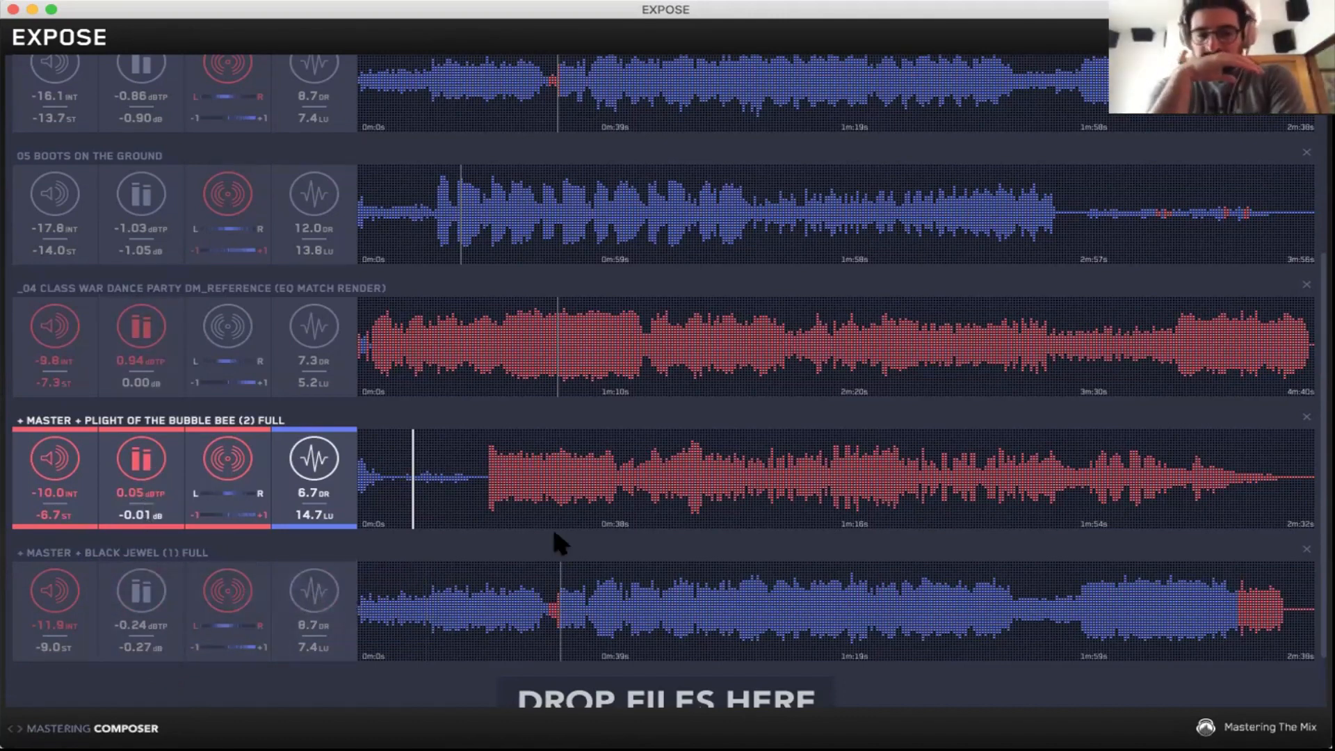
click(512, 612)
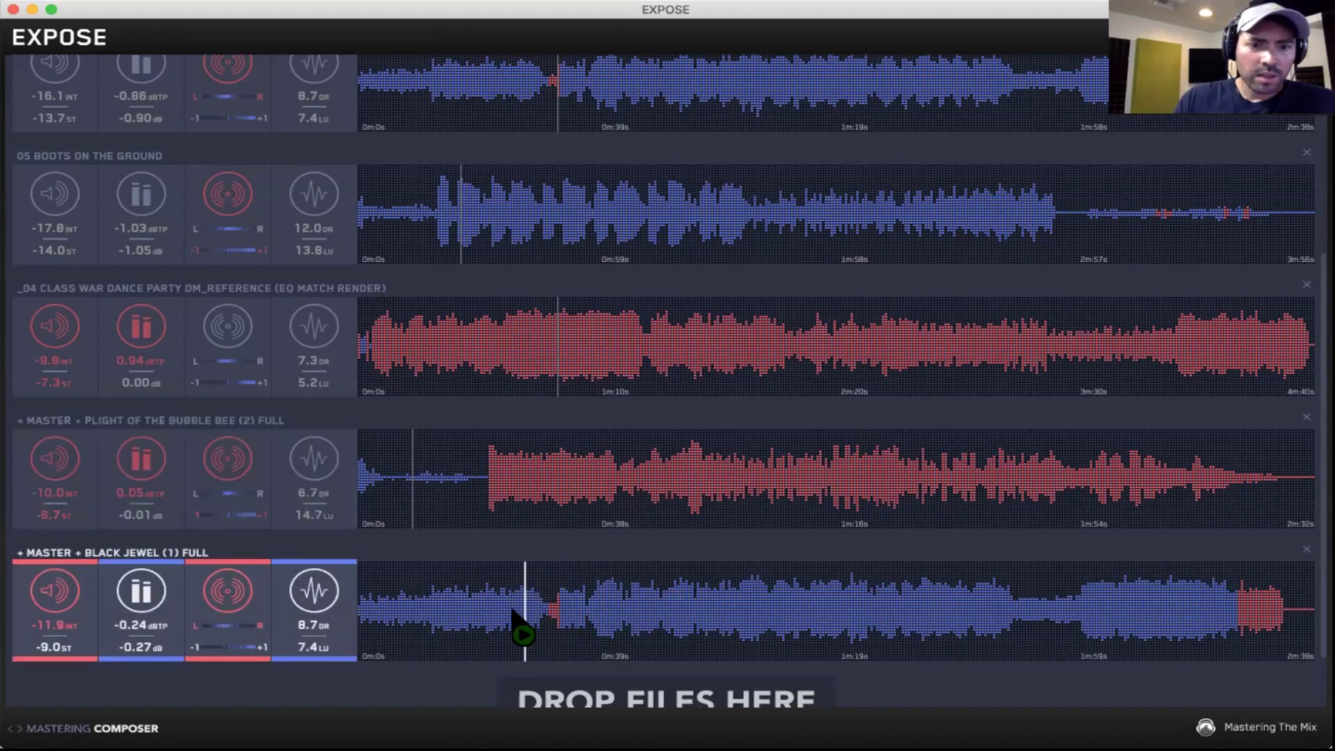
Compare the loudness of "+ Master + Black Jewel (1) Full" with the Class War Dance Party reference by playing passages throughout both tracks
click(521, 372)
click(451, 342)
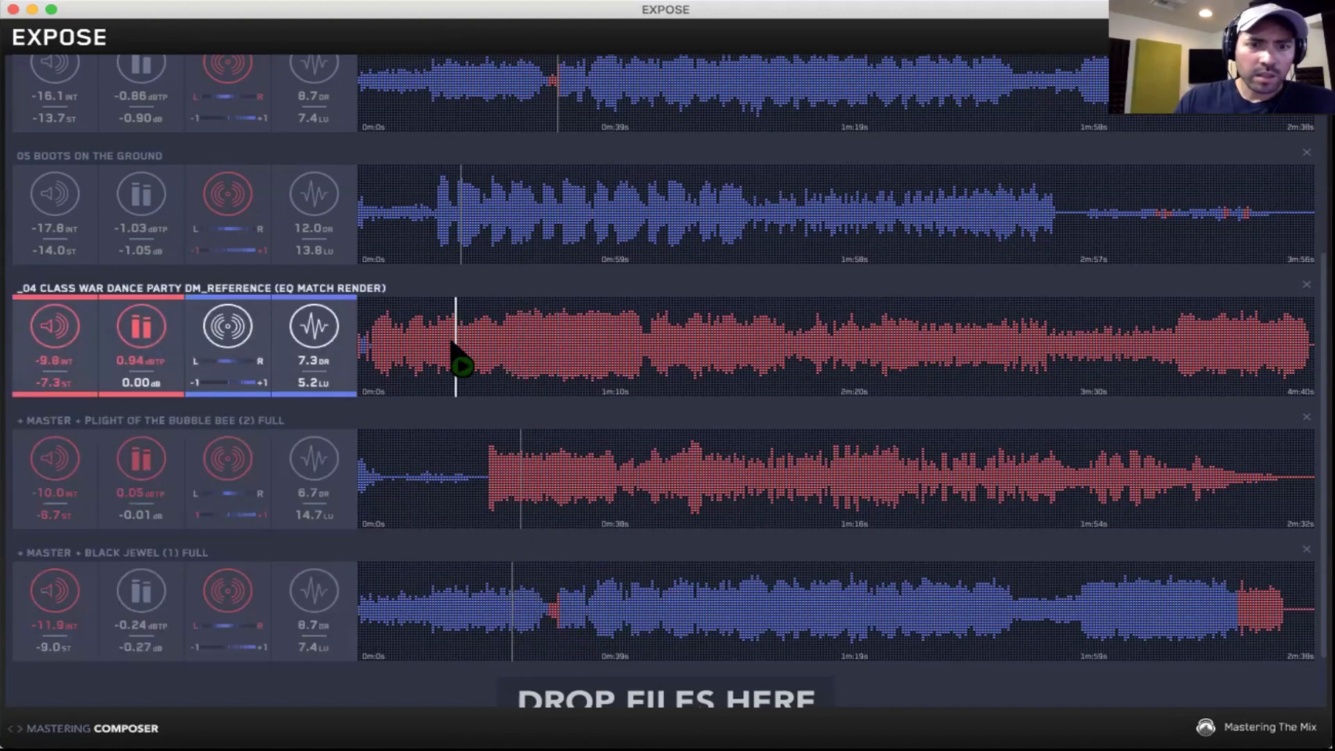
click(399, 342)
click(890, 379)
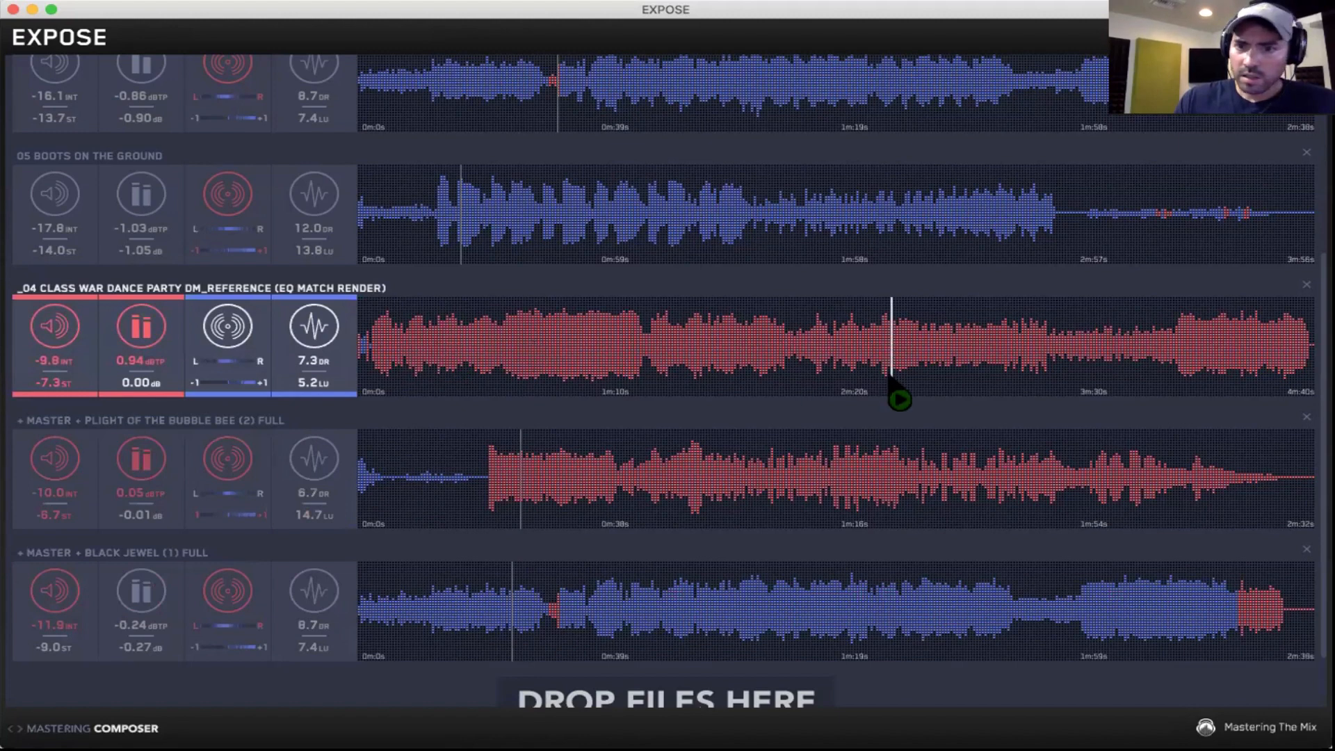
click(1016, 362)
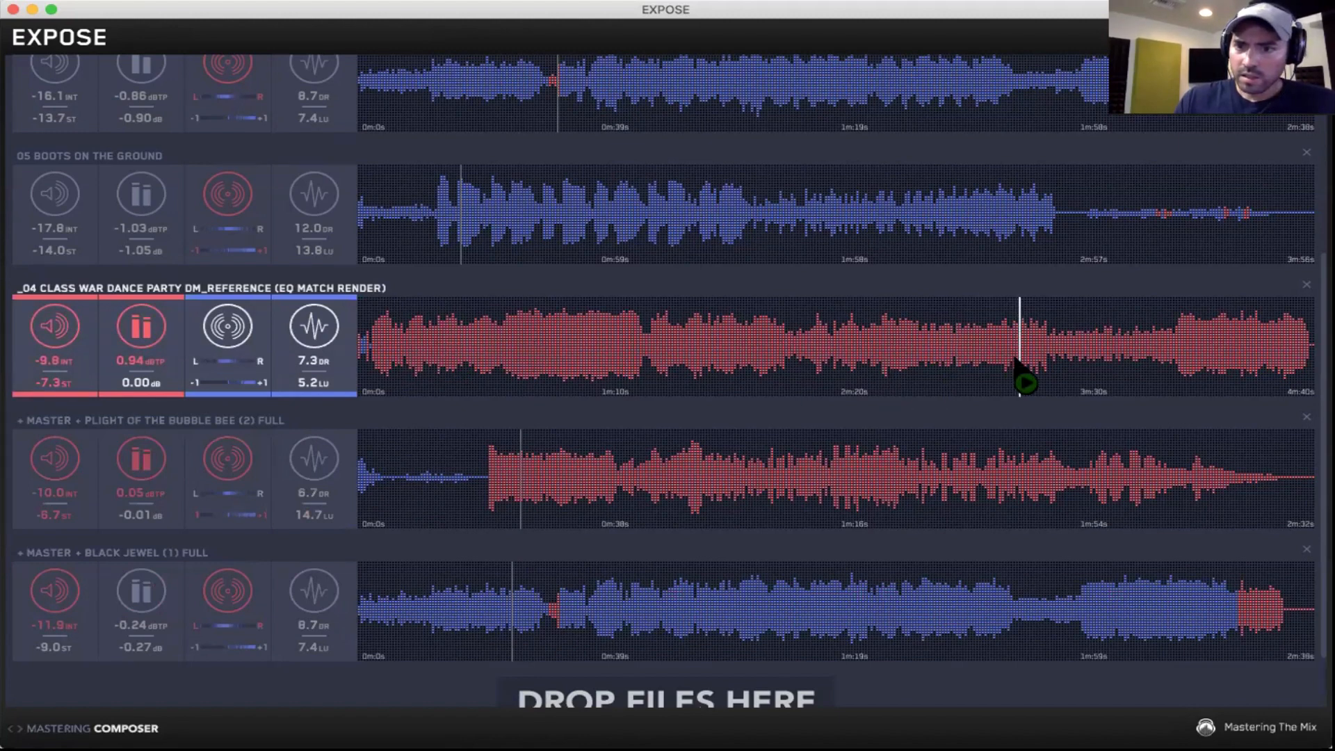
click(1105, 612)
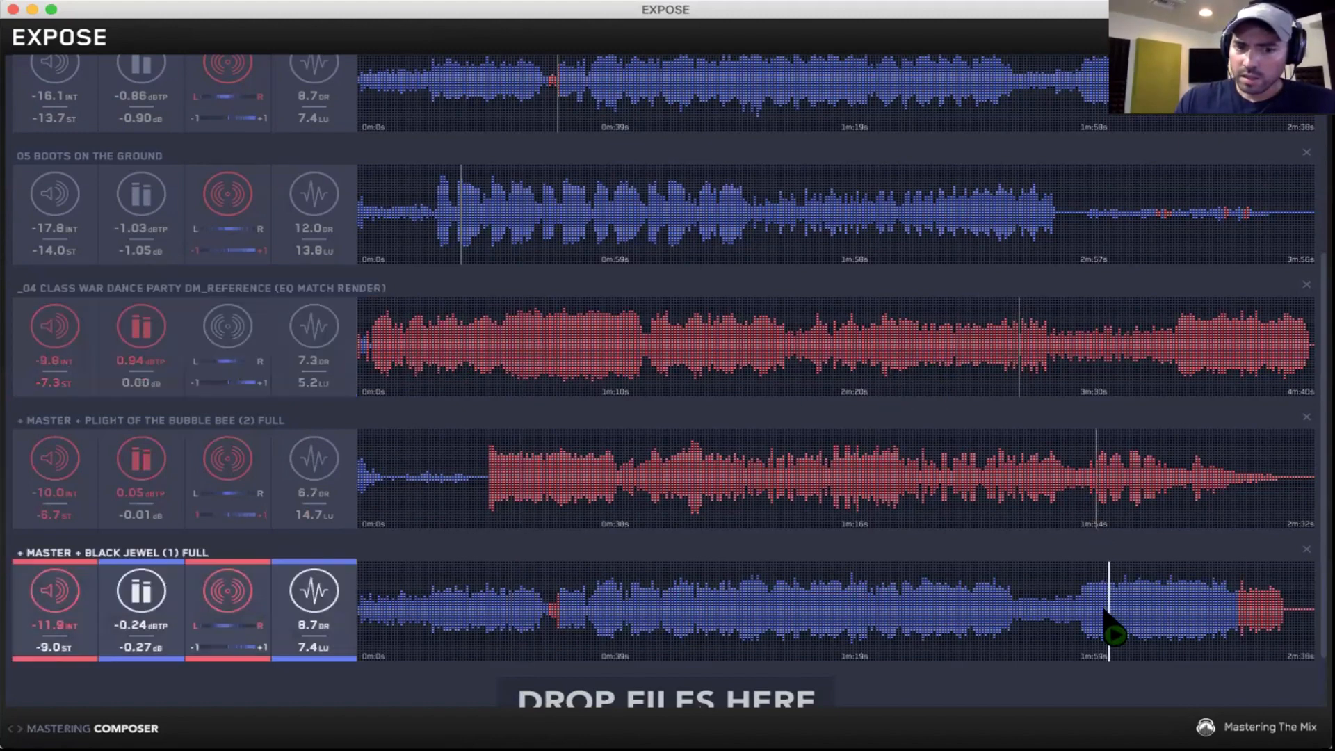
click(1191, 374)
click(912, 355)
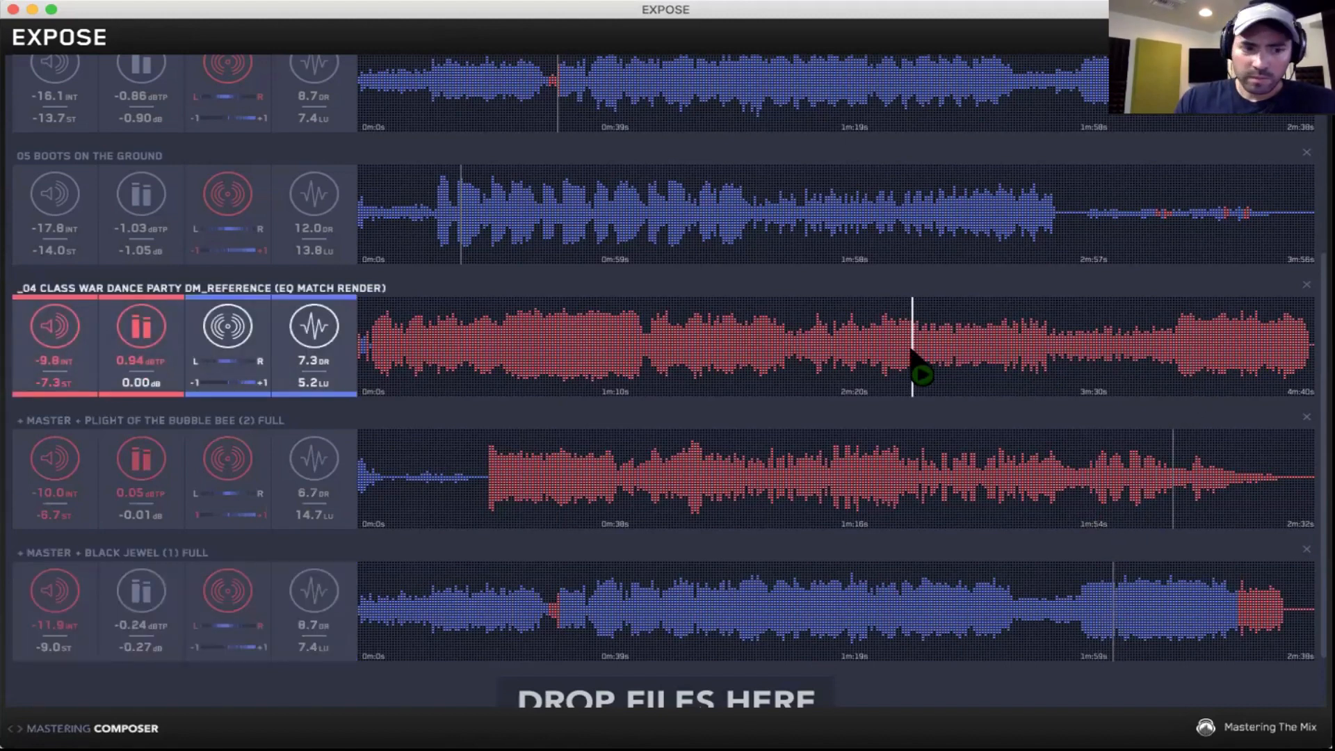
click(905, 611)
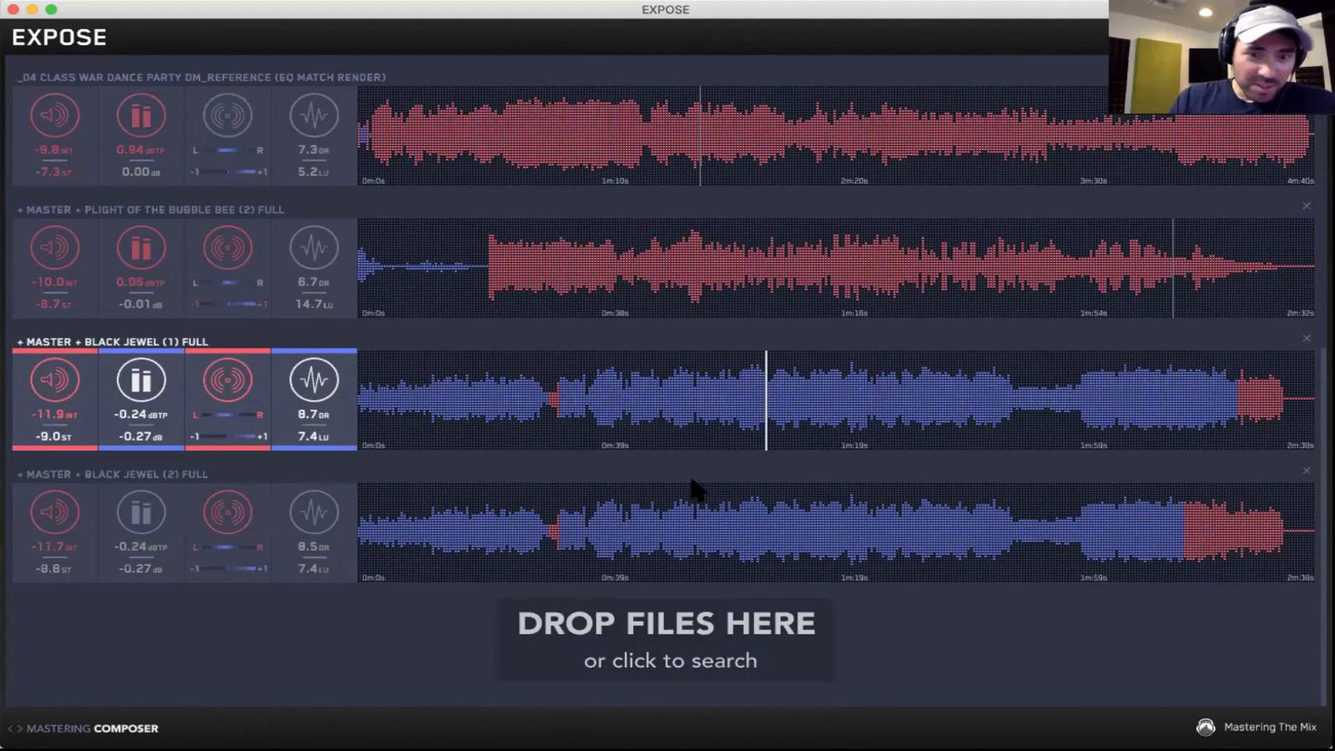
Compare "+ Master + Black Jewel (2) Full" with "+ Master + Plight of the Bubble Bee (2) Full" by alternating playback of matching sections
click(806, 537)
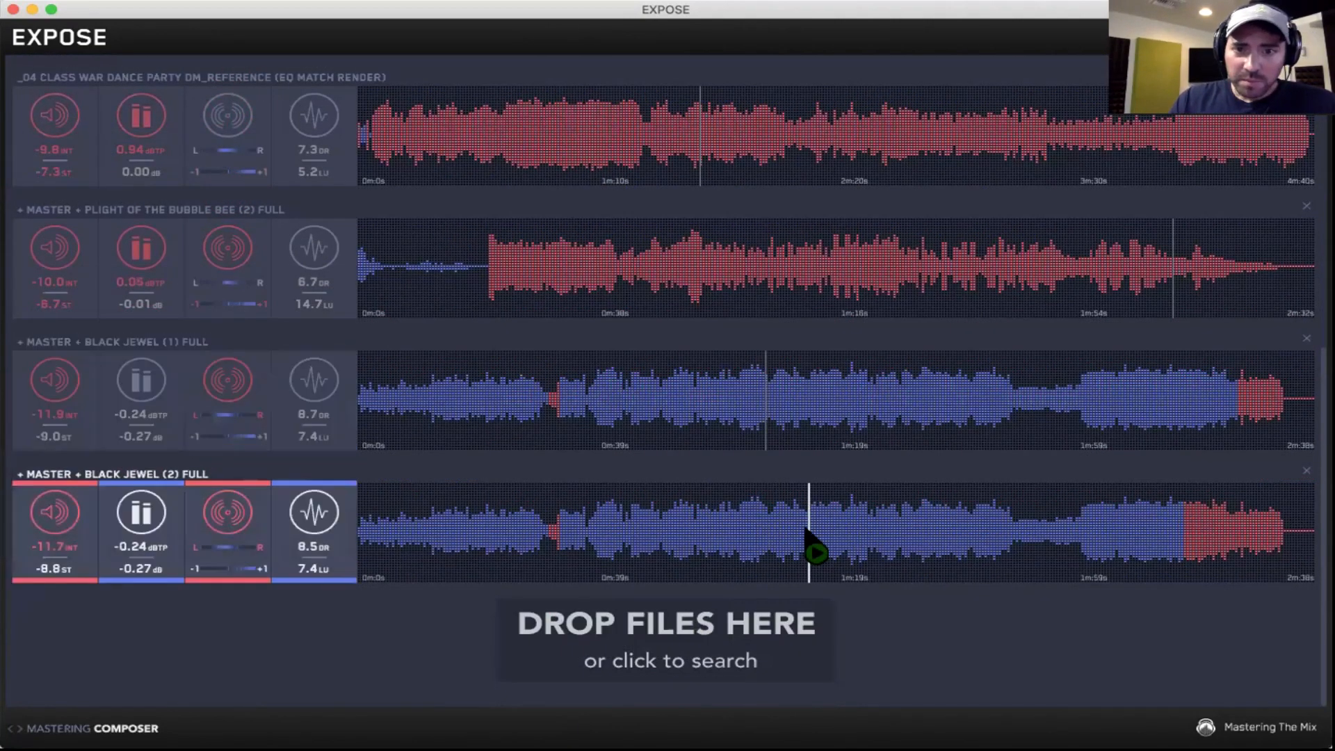
click(570, 261)
click(489, 515)
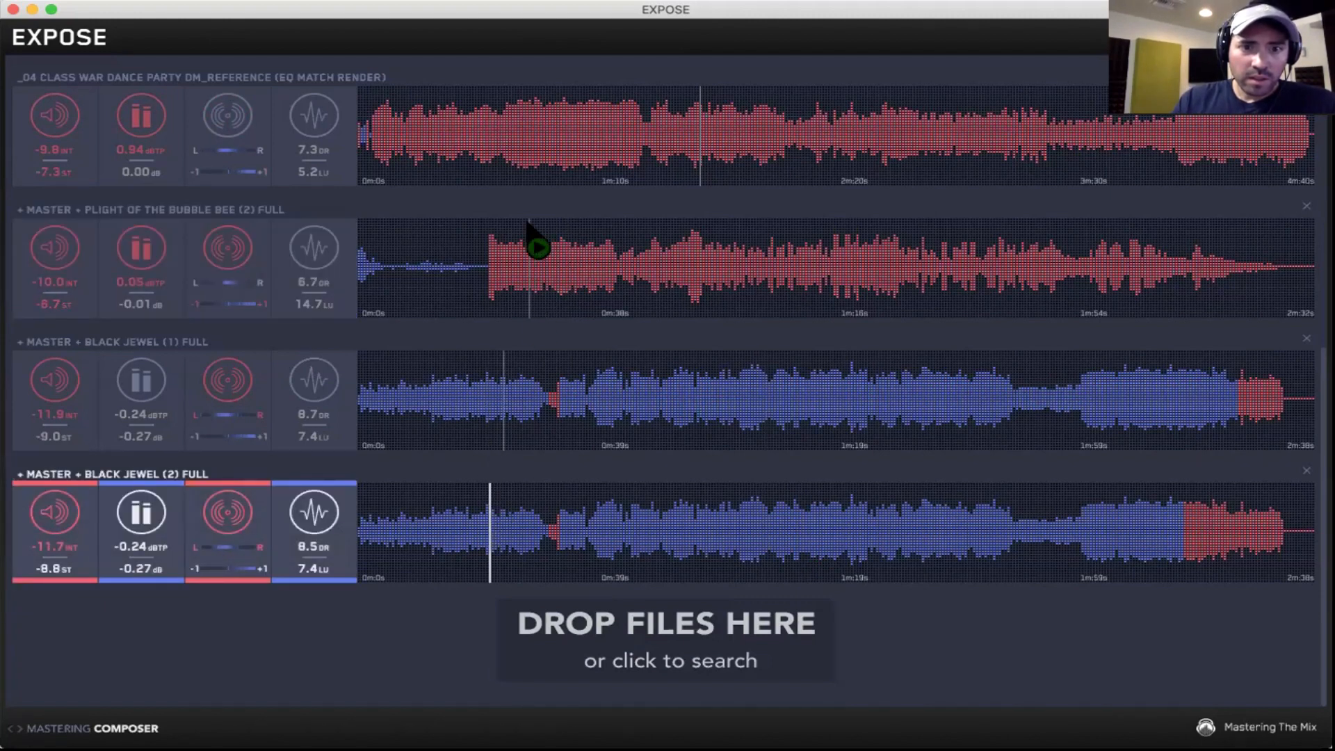
click(494, 280)
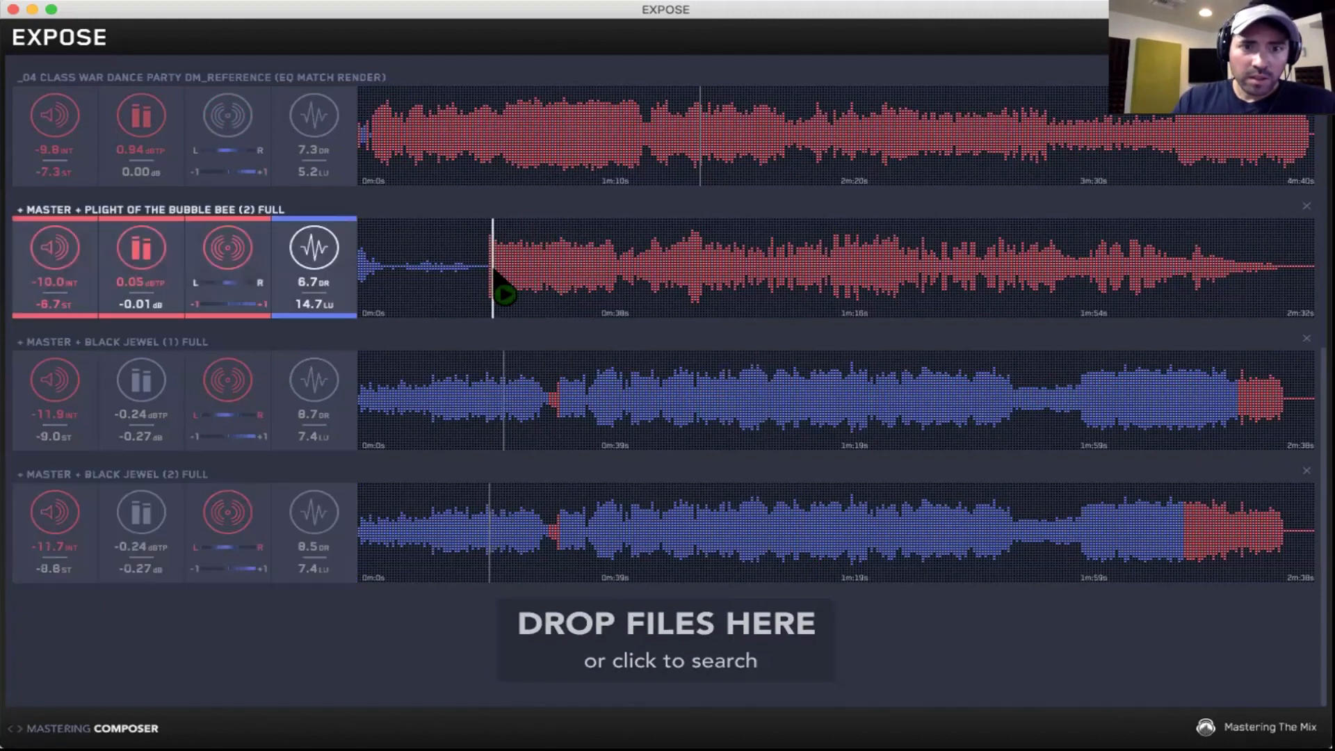
click(1129, 532)
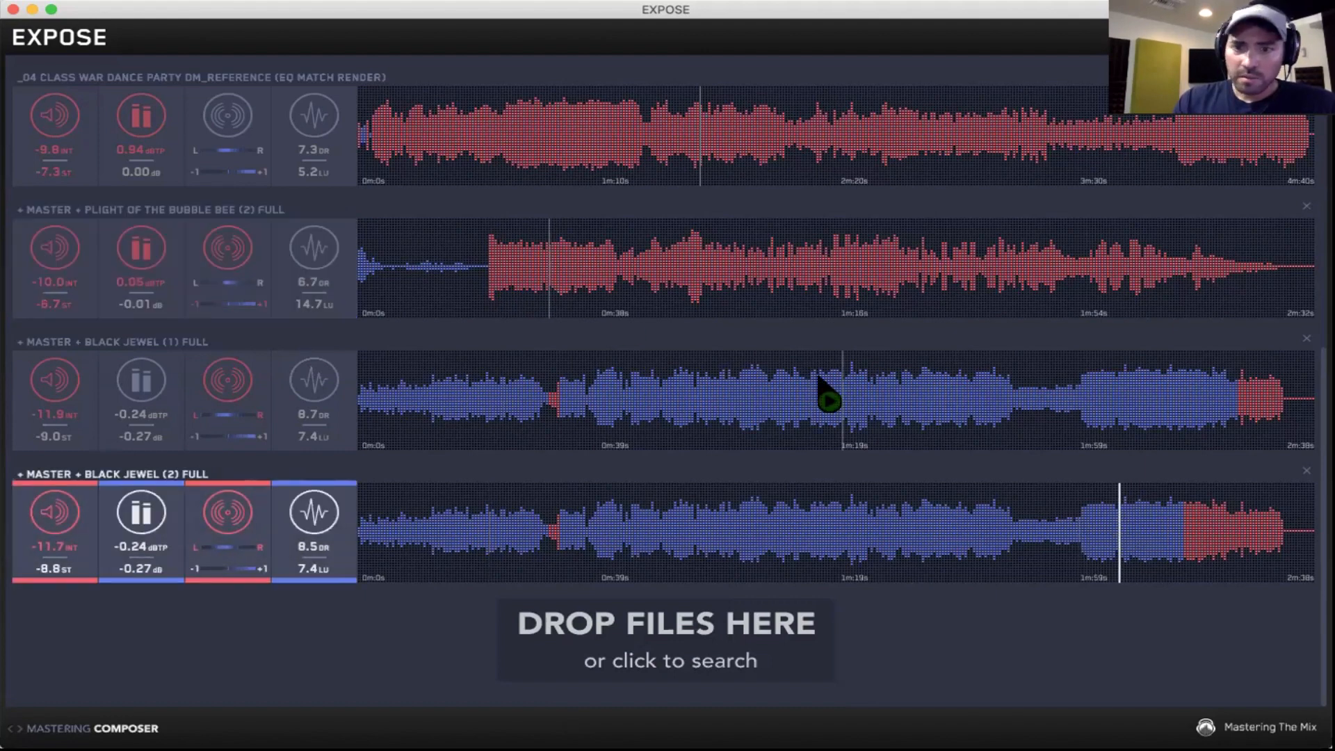
click(710, 259)
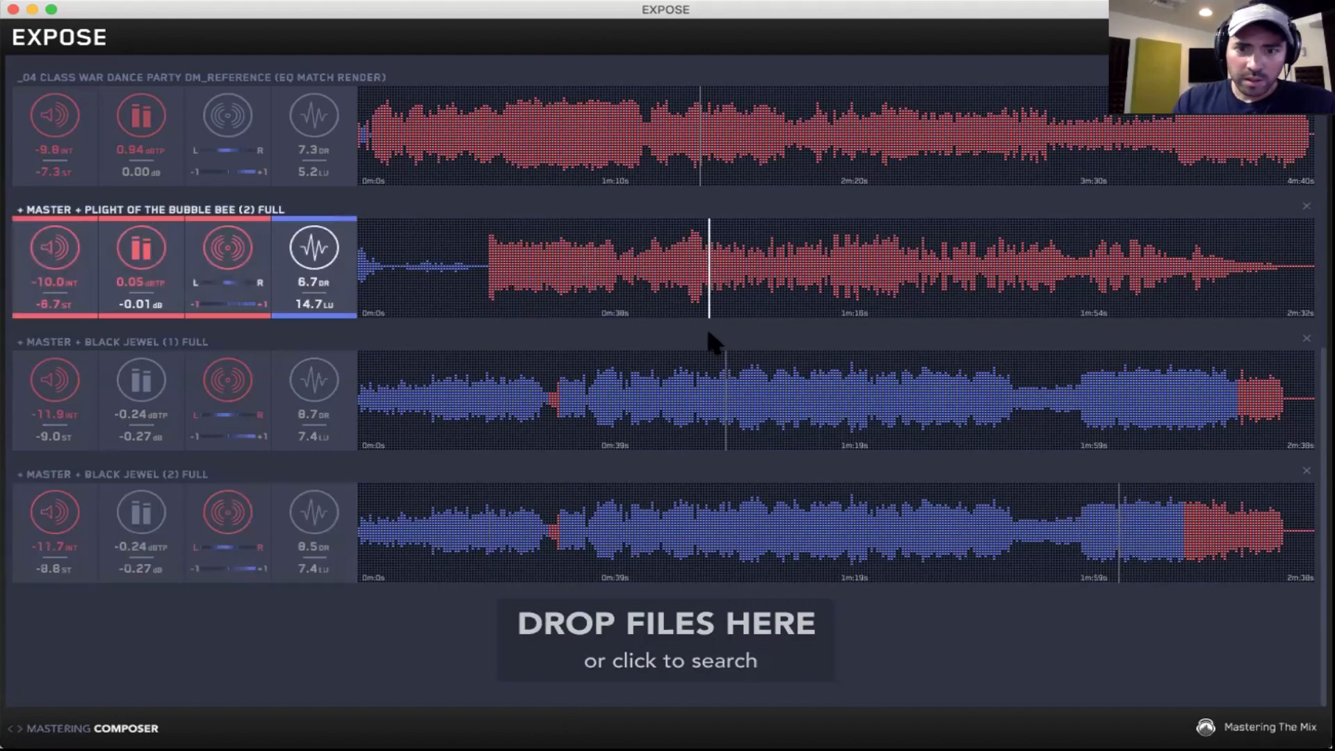
click(730, 540)
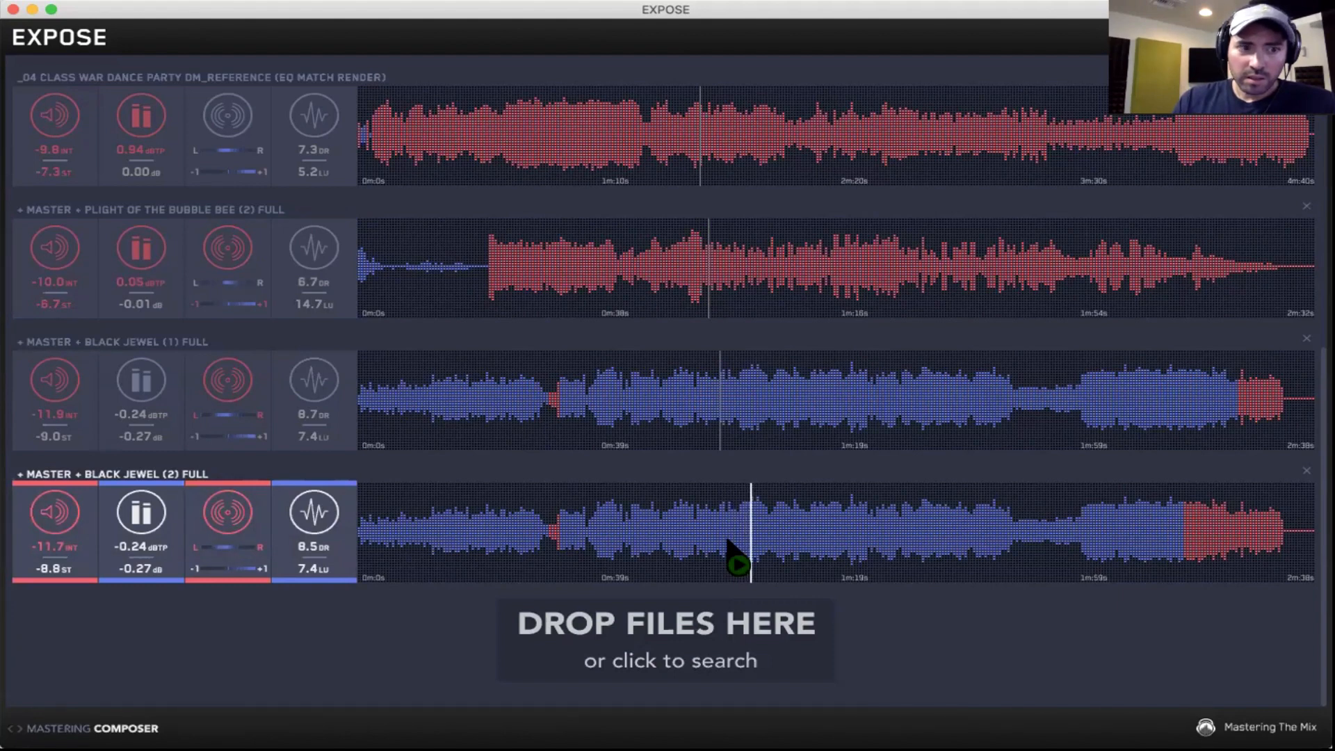
click(727, 540)
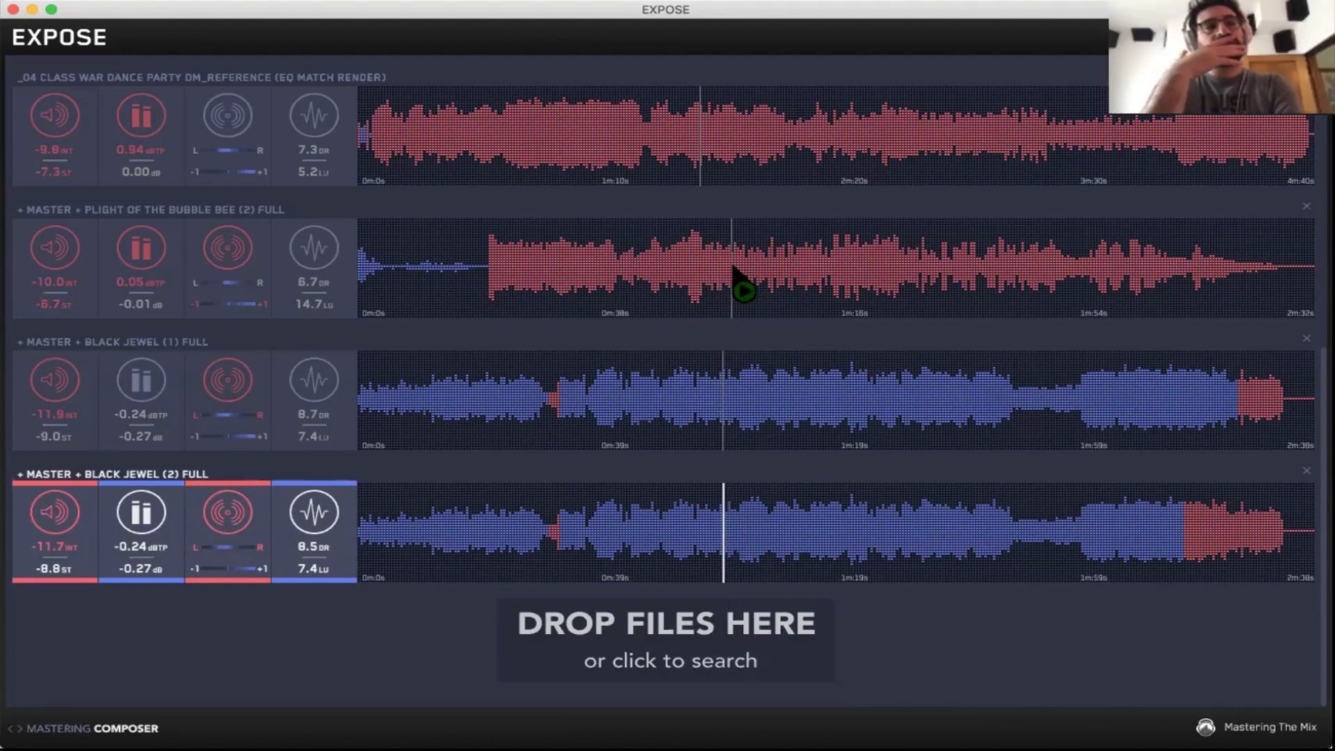
click(835, 269)
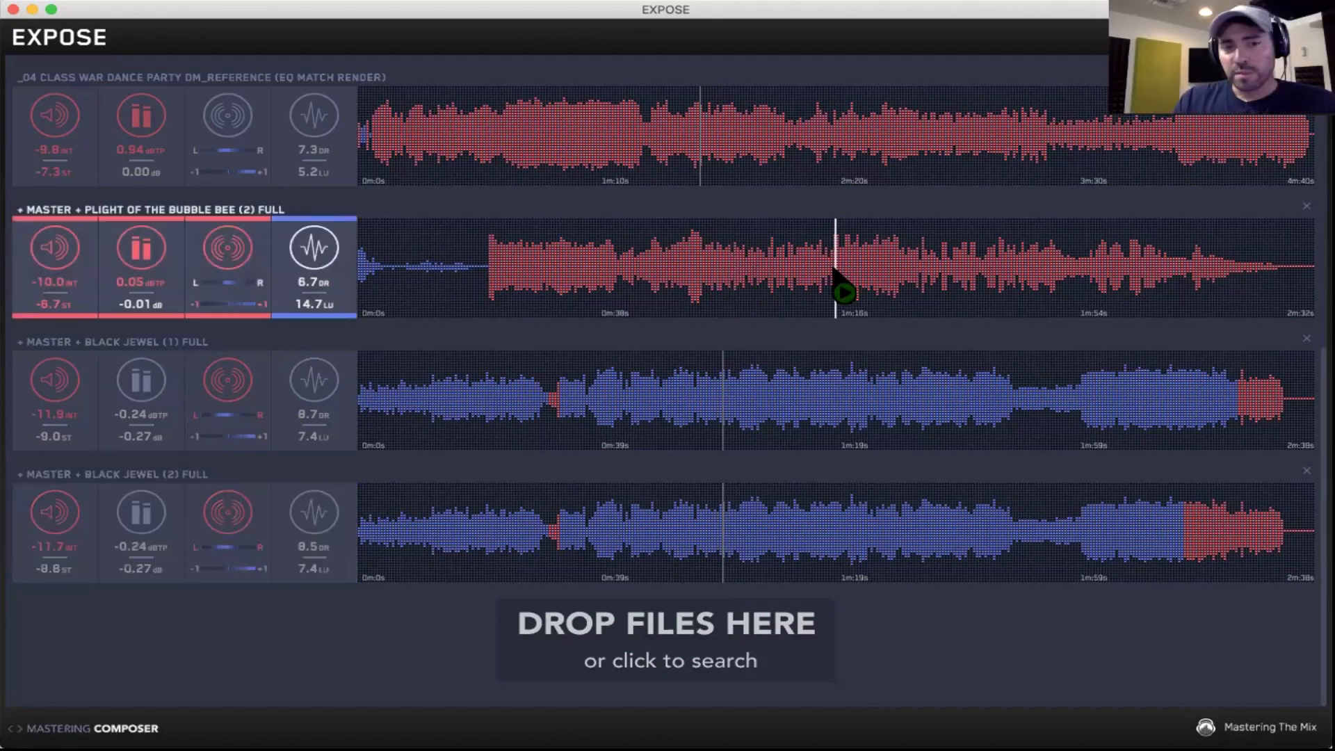
click(855, 514)
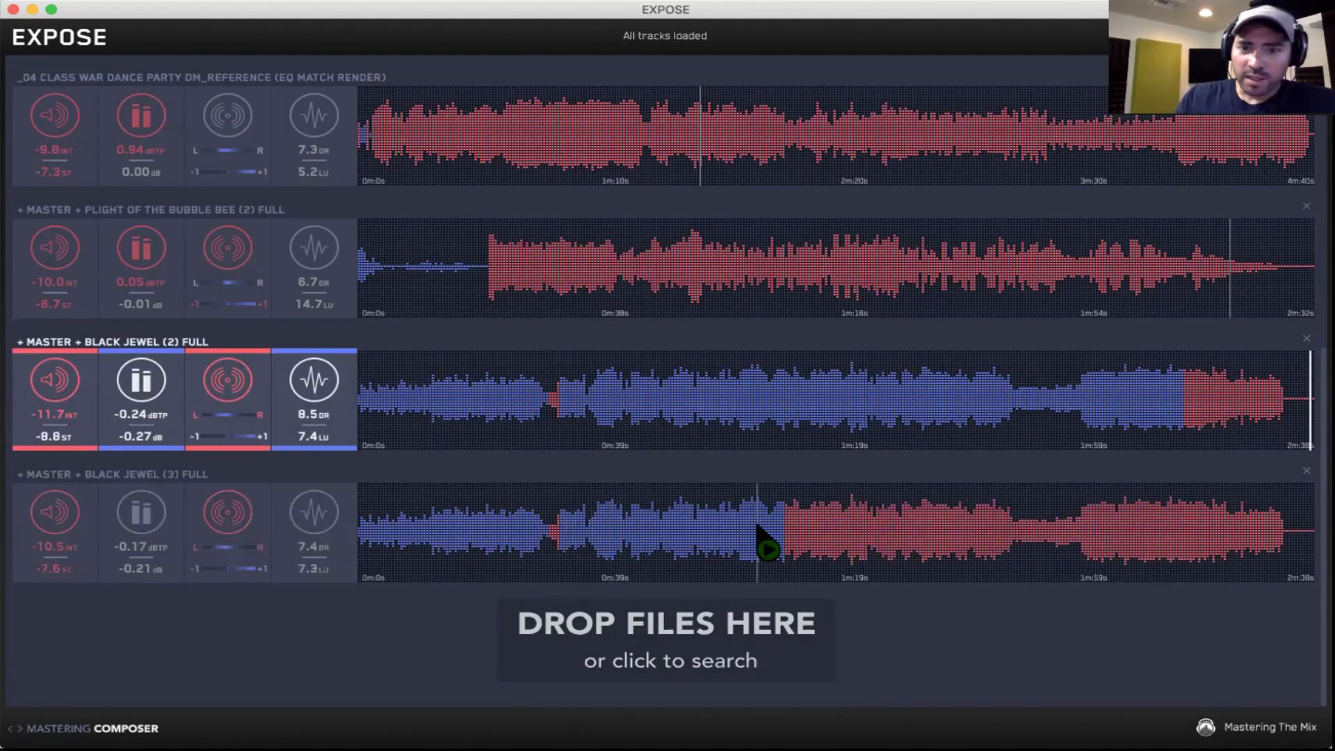
Play the middle of "+ Master + Black Jewel (3) Full" against Black Jewel (2), Plight of the Bubble Bee and Class War Dance Party
click(812, 532)
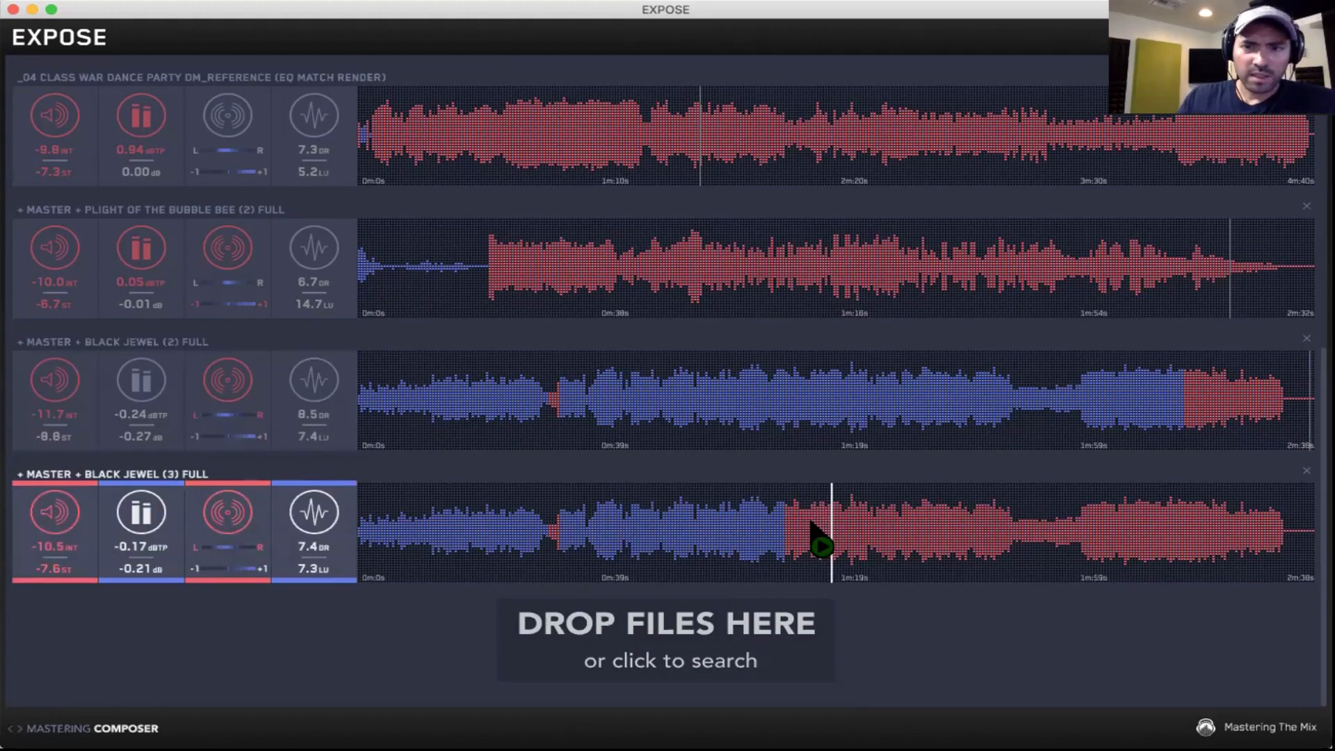
click(810, 522)
click(805, 399)
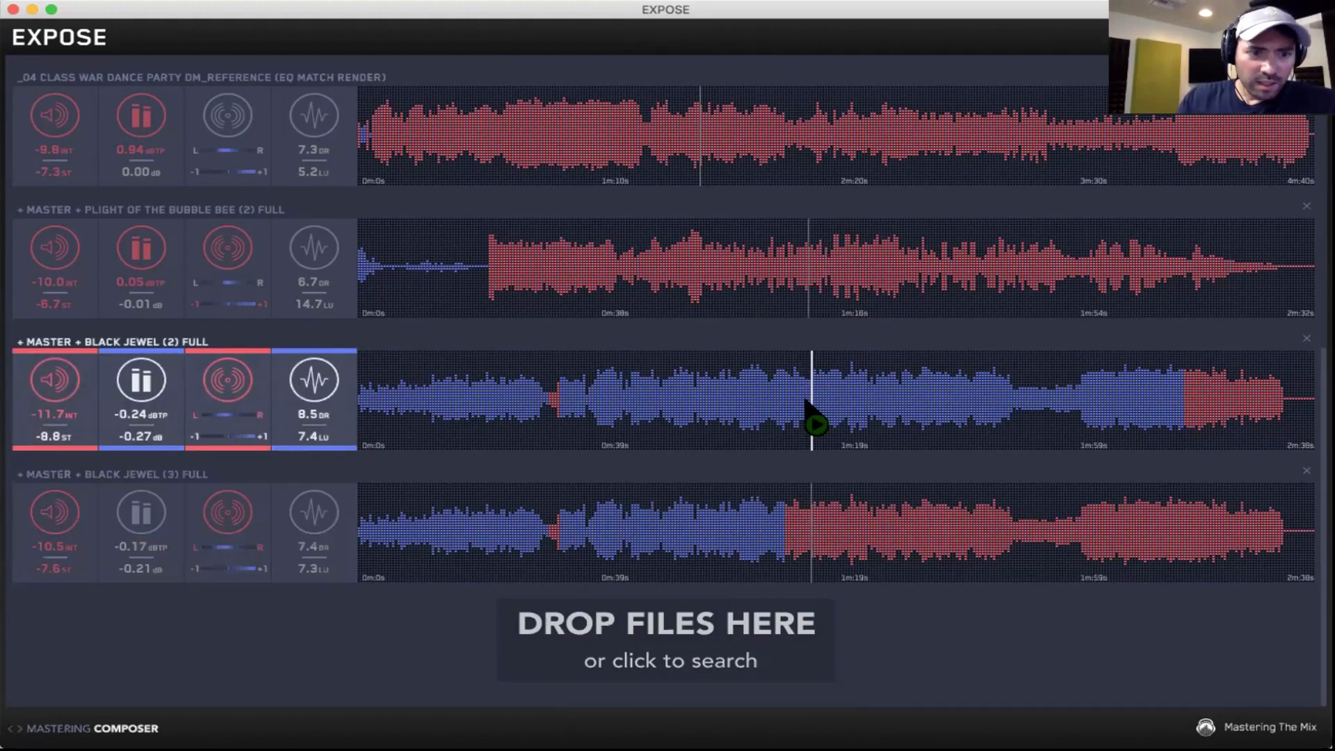
click(805, 278)
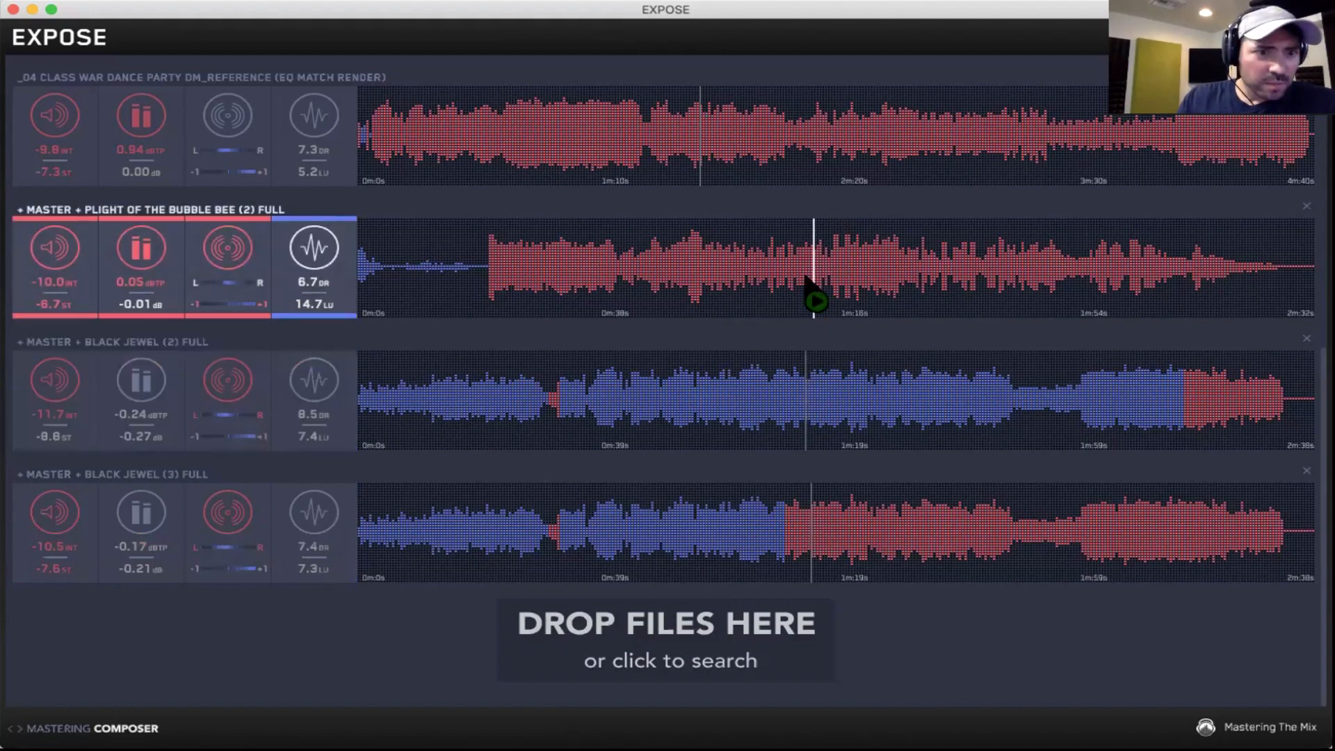
click(825, 552)
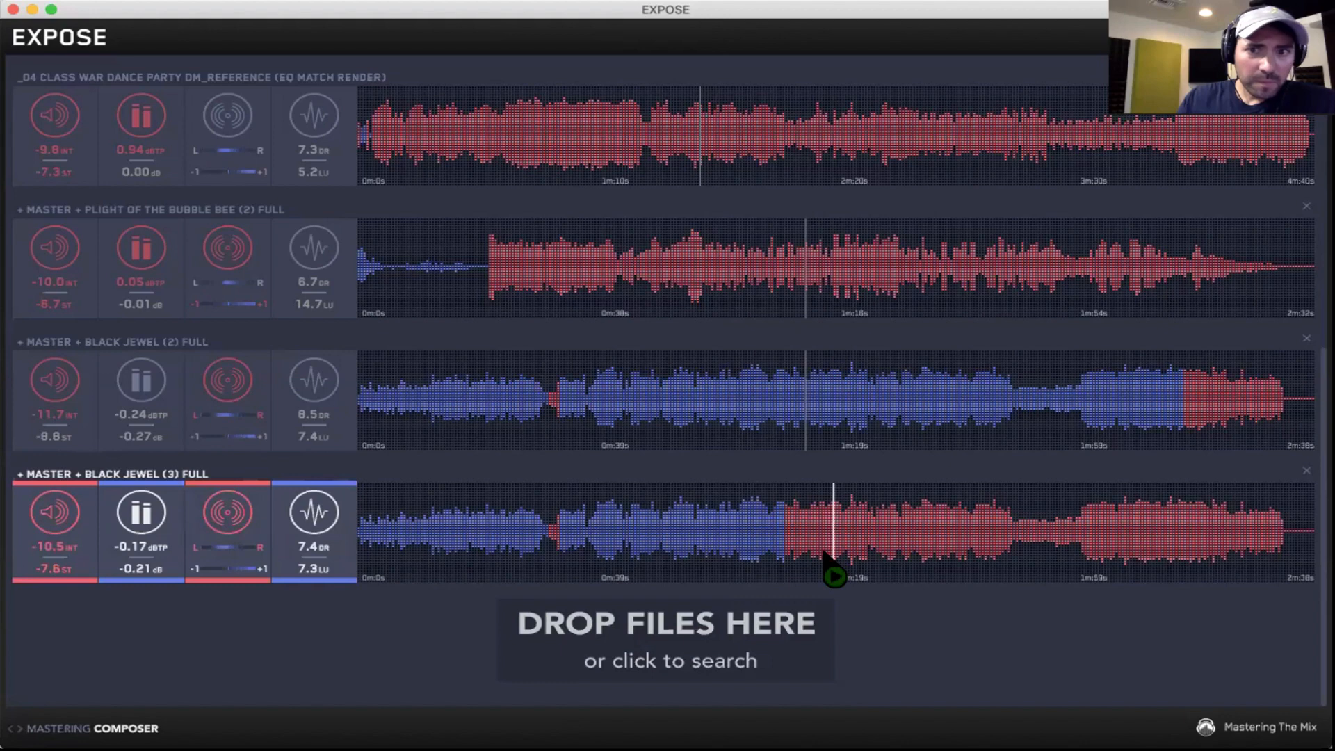
click(824, 553)
click(747, 165)
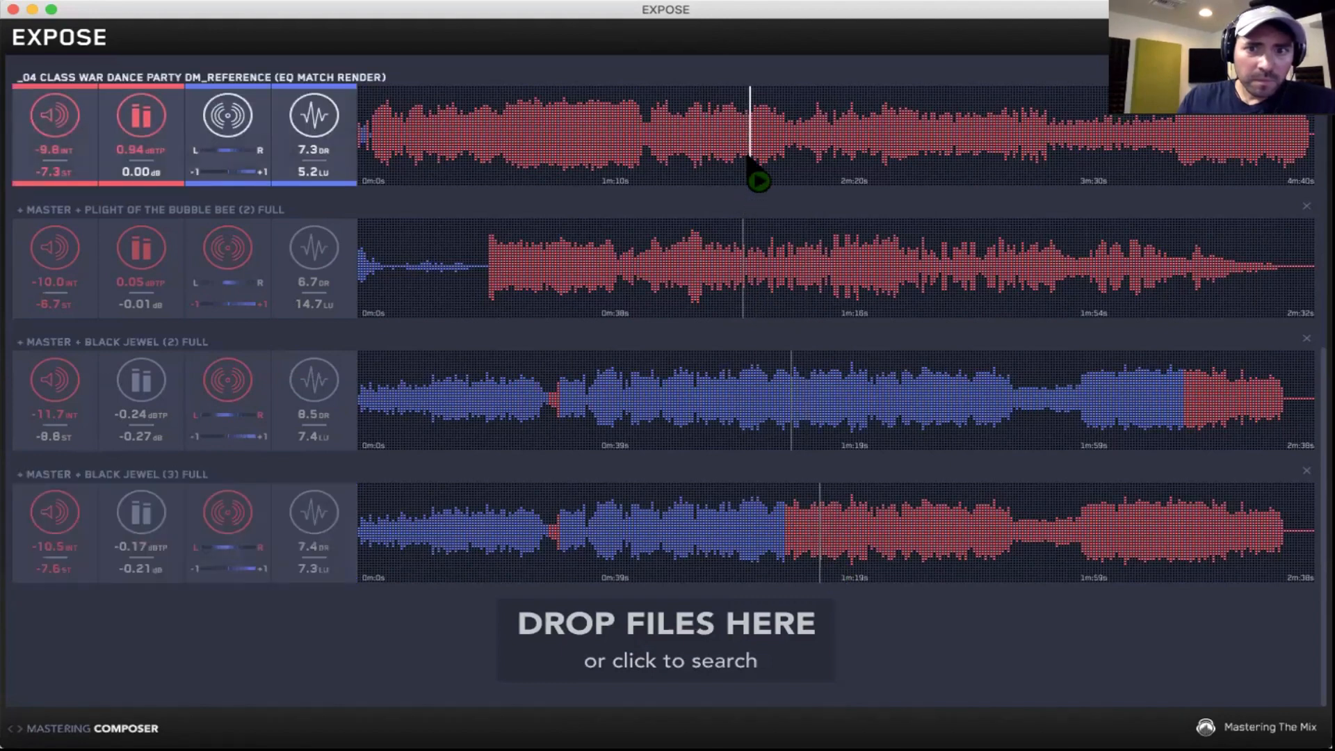
click(864, 269)
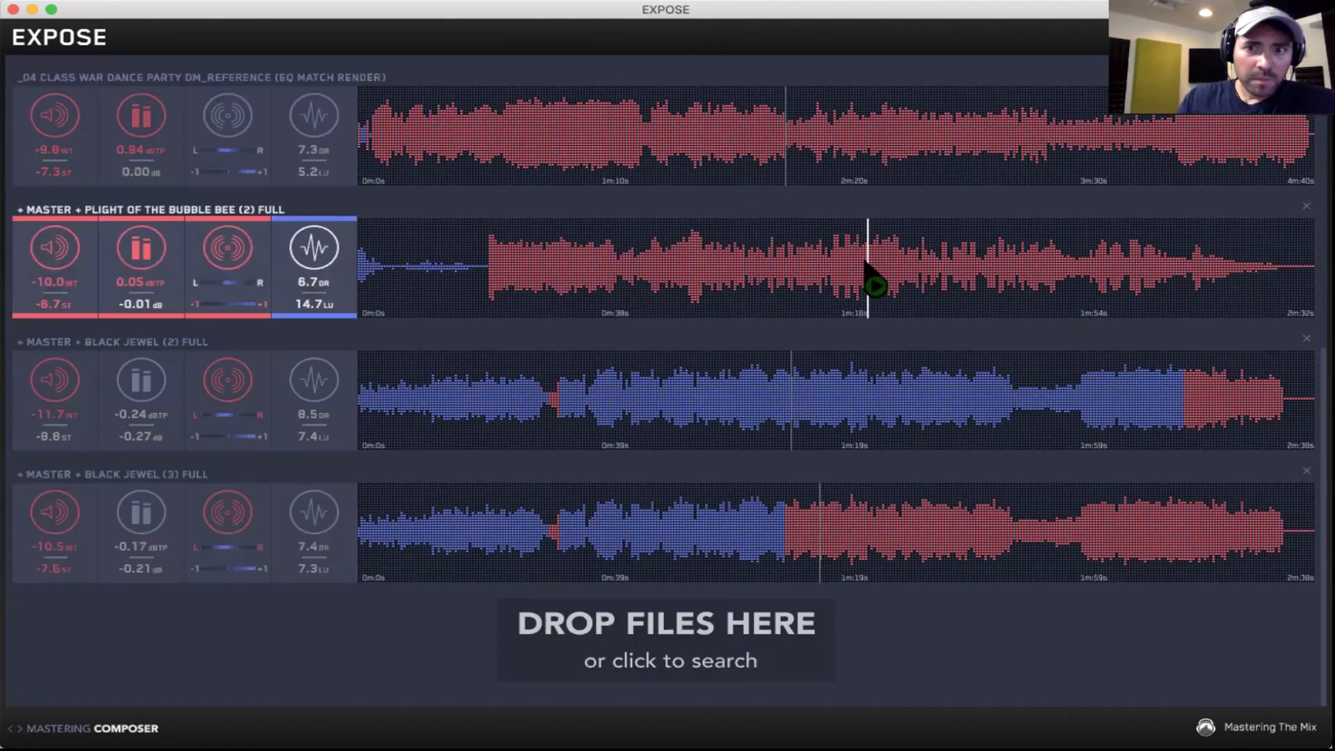
click(929, 532)
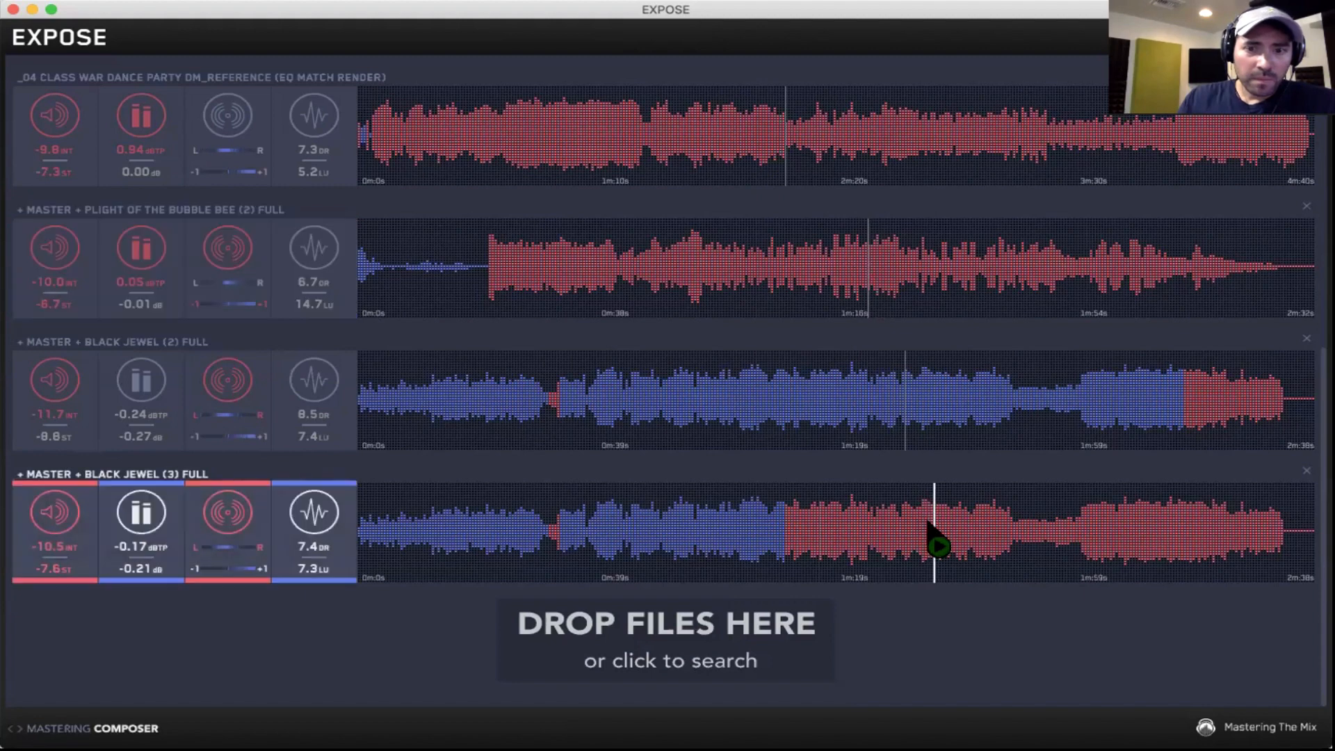
Check Black Jewel (3)'s early, middle and late sections against the loud parts of Class War Dance Party and Plight of the Bubble Bee
scroll(1312, 347, up, 3)
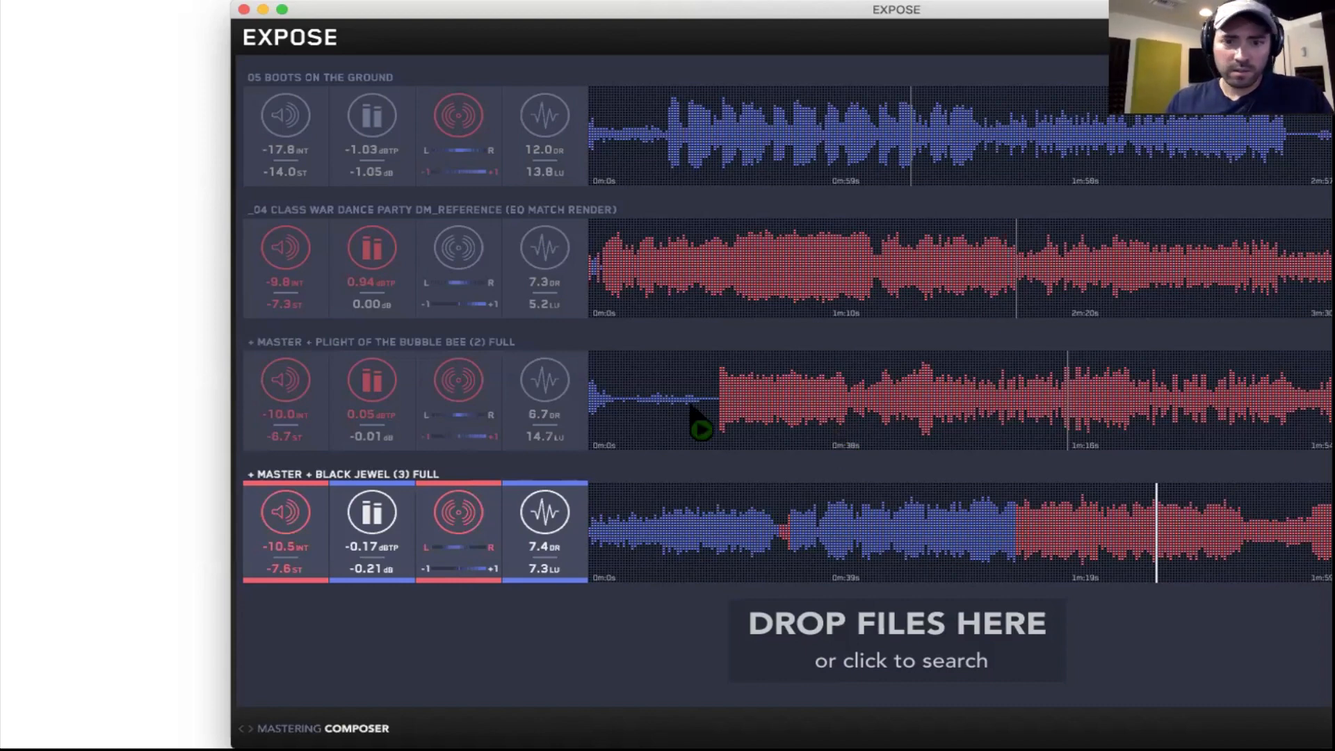
click(921, 407)
click(932, 300)
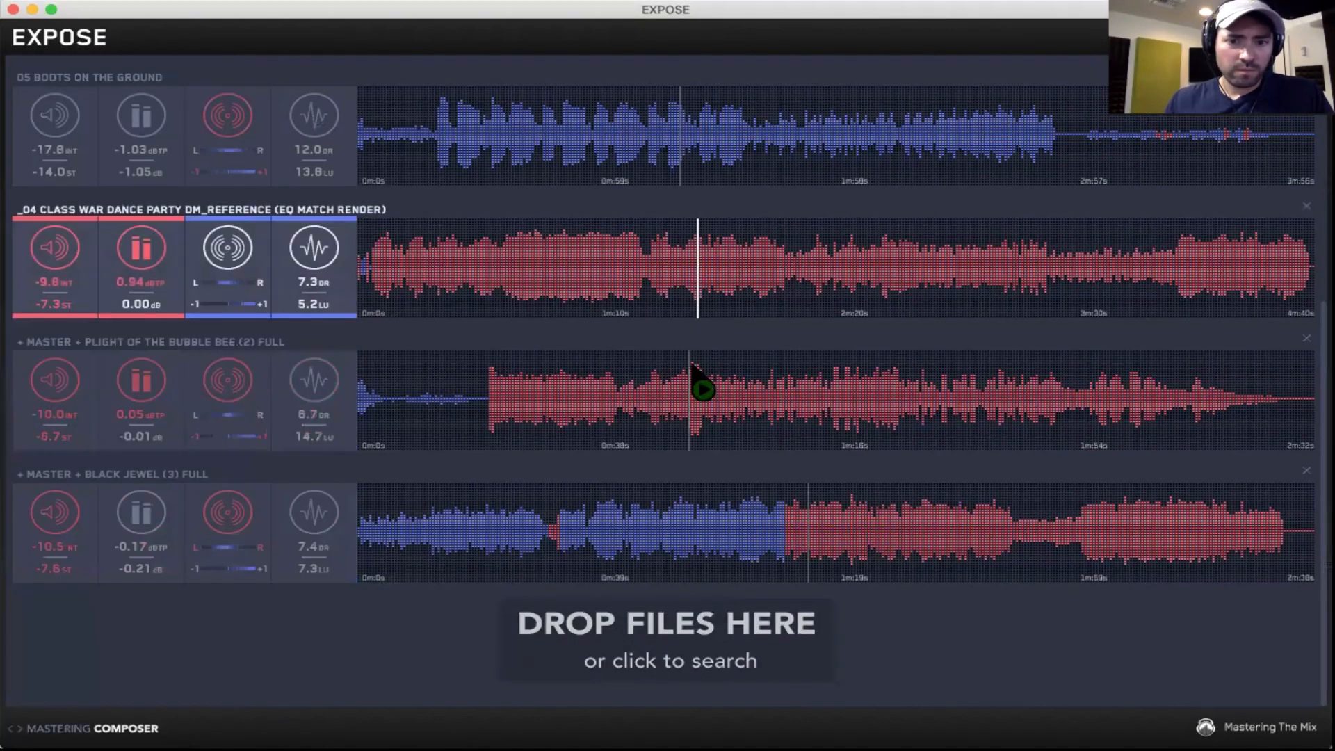
click(733, 528)
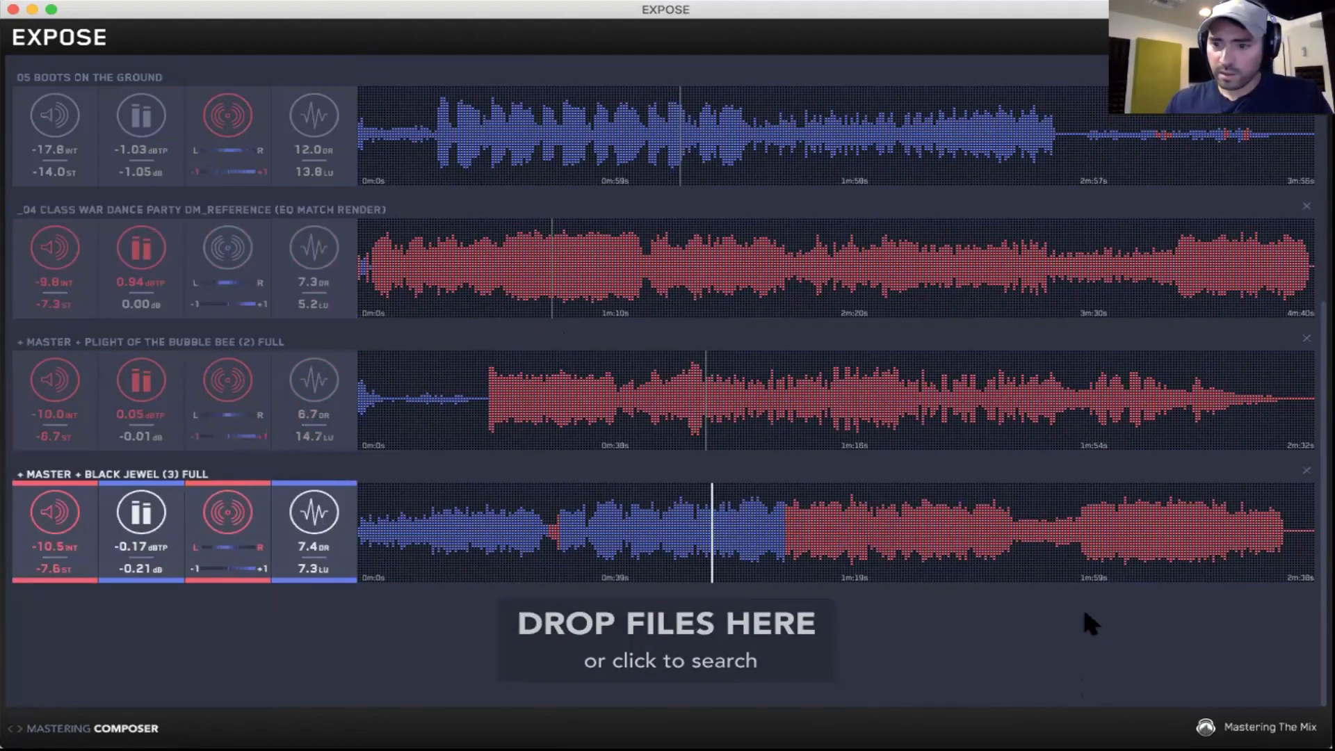
click(1118, 528)
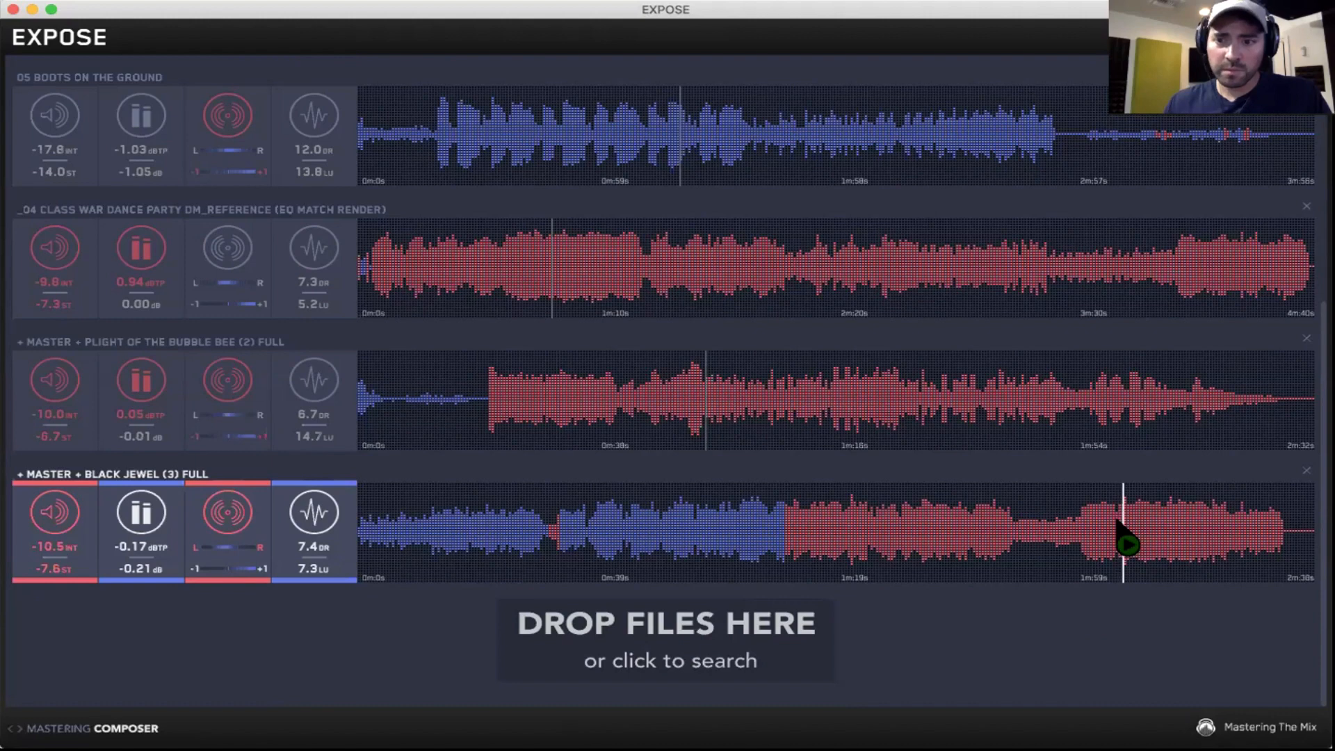
click(1218, 276)
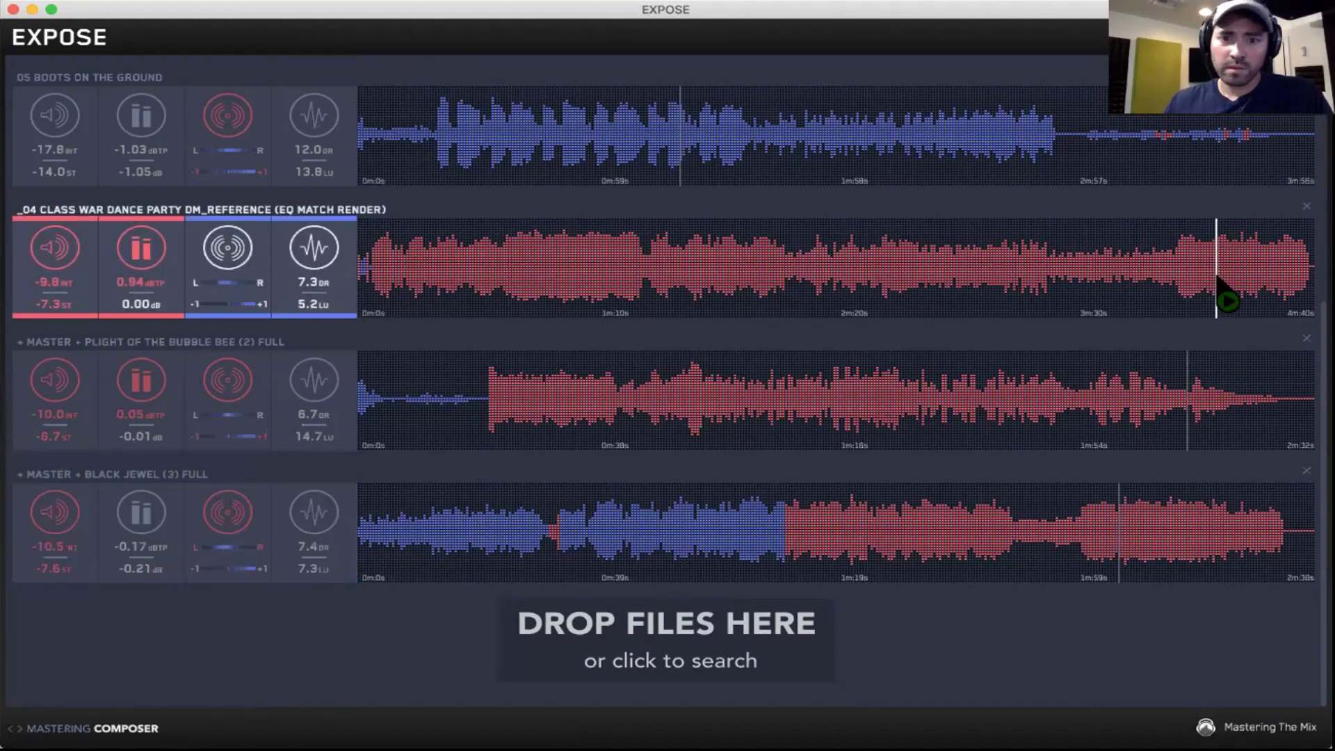
click(688, 403)
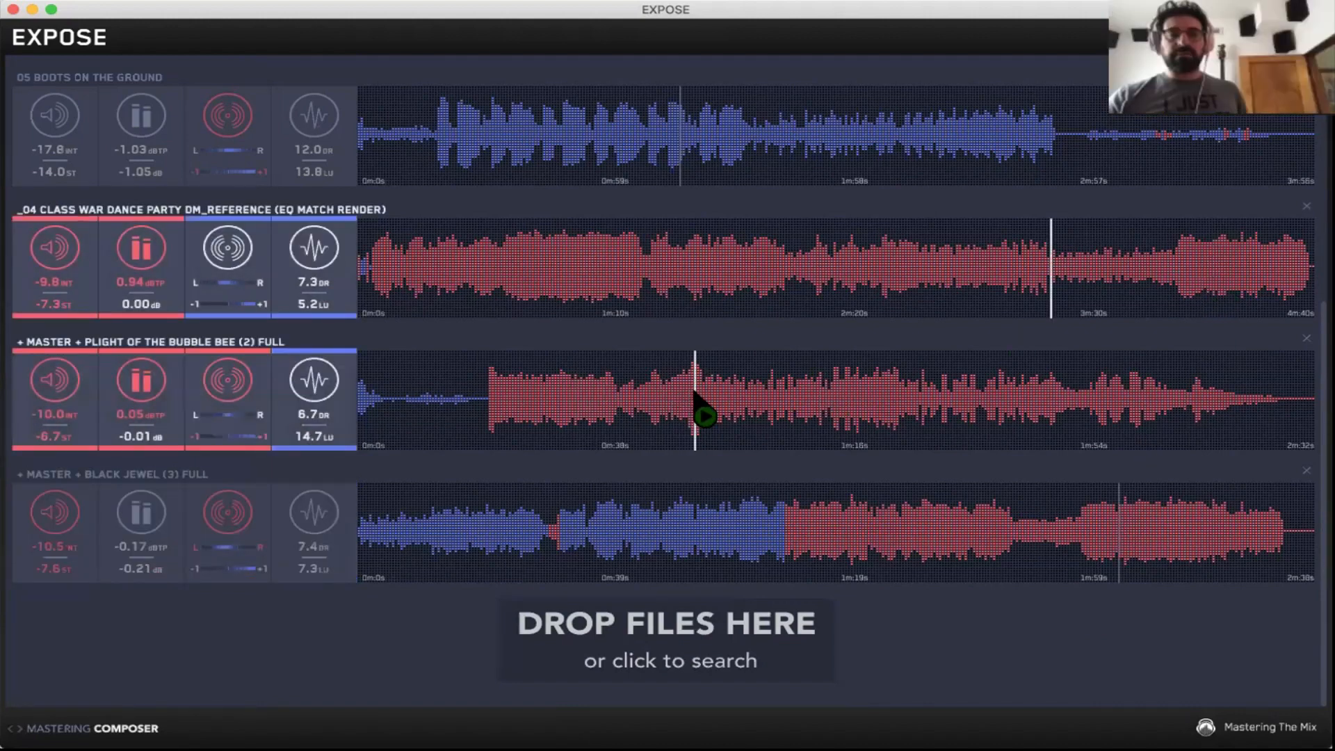
click(574, 285)
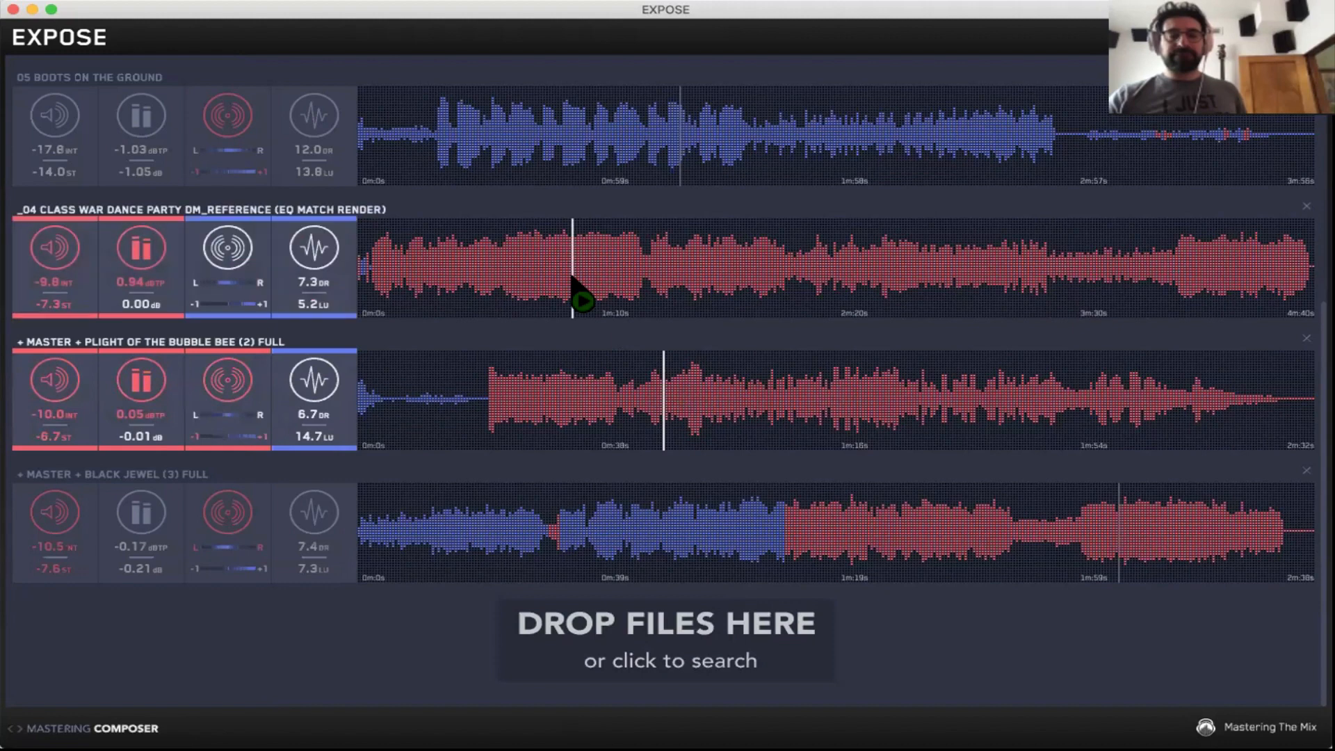
click(523, 425)
click(491, 565)
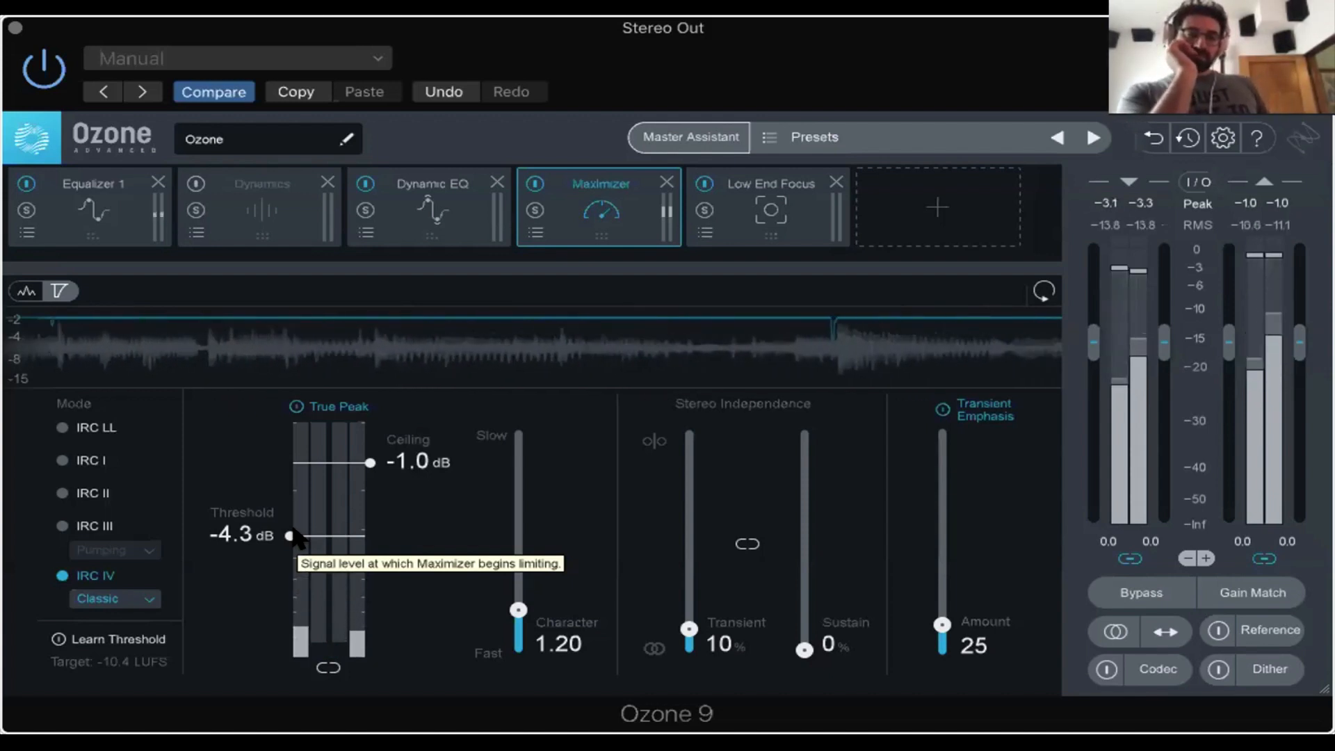
In Ozone 9 on the Boots on the Ground Stereo Out, disable Low End Focus, raise the Maximizer threshold, and reposition the MultiMeter window
click(702, 184)
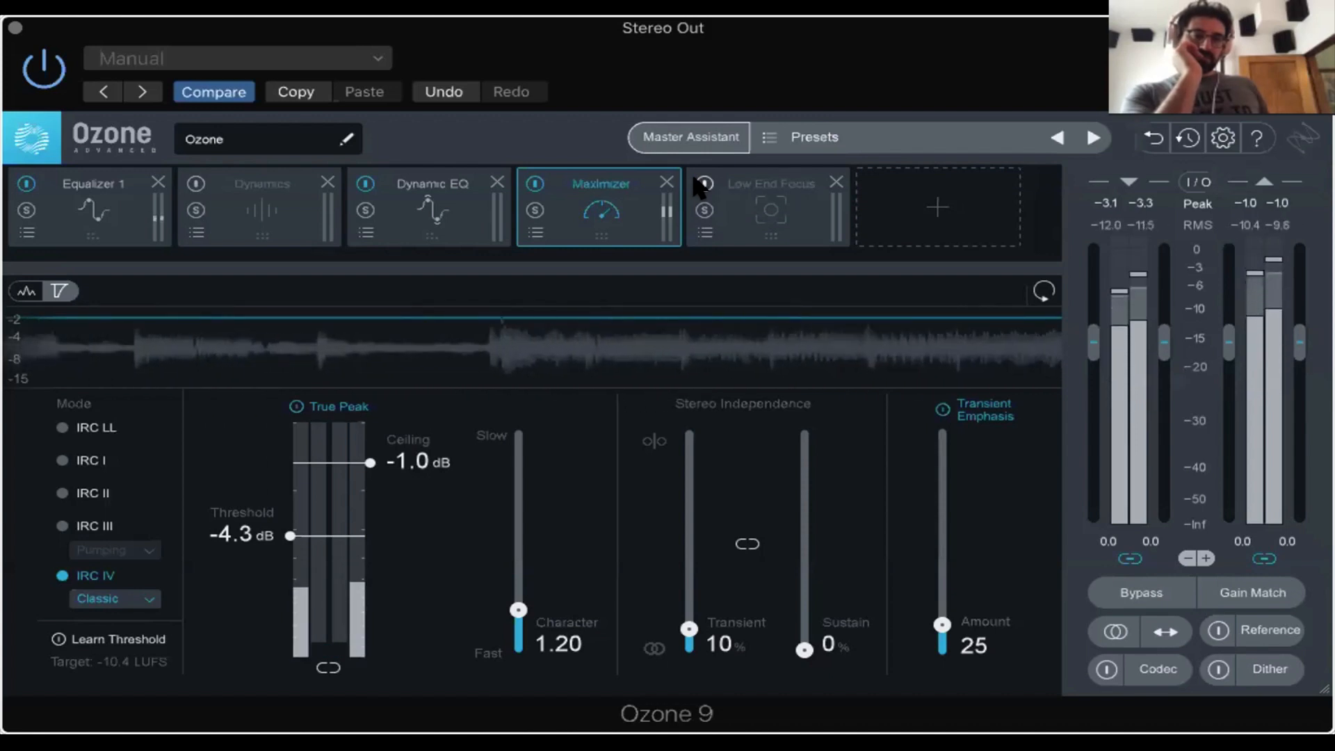
drag(306, 531, 298, 481)
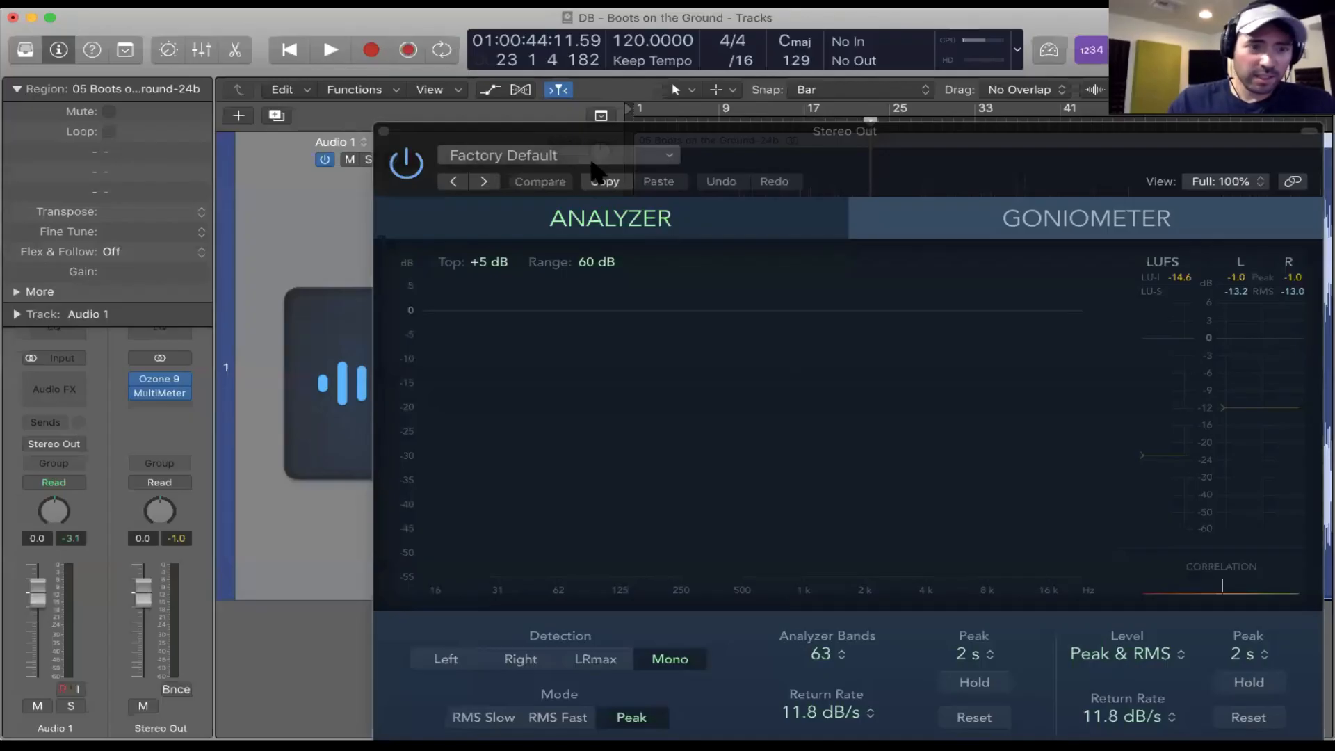
drag(507, 132, 599, 200)
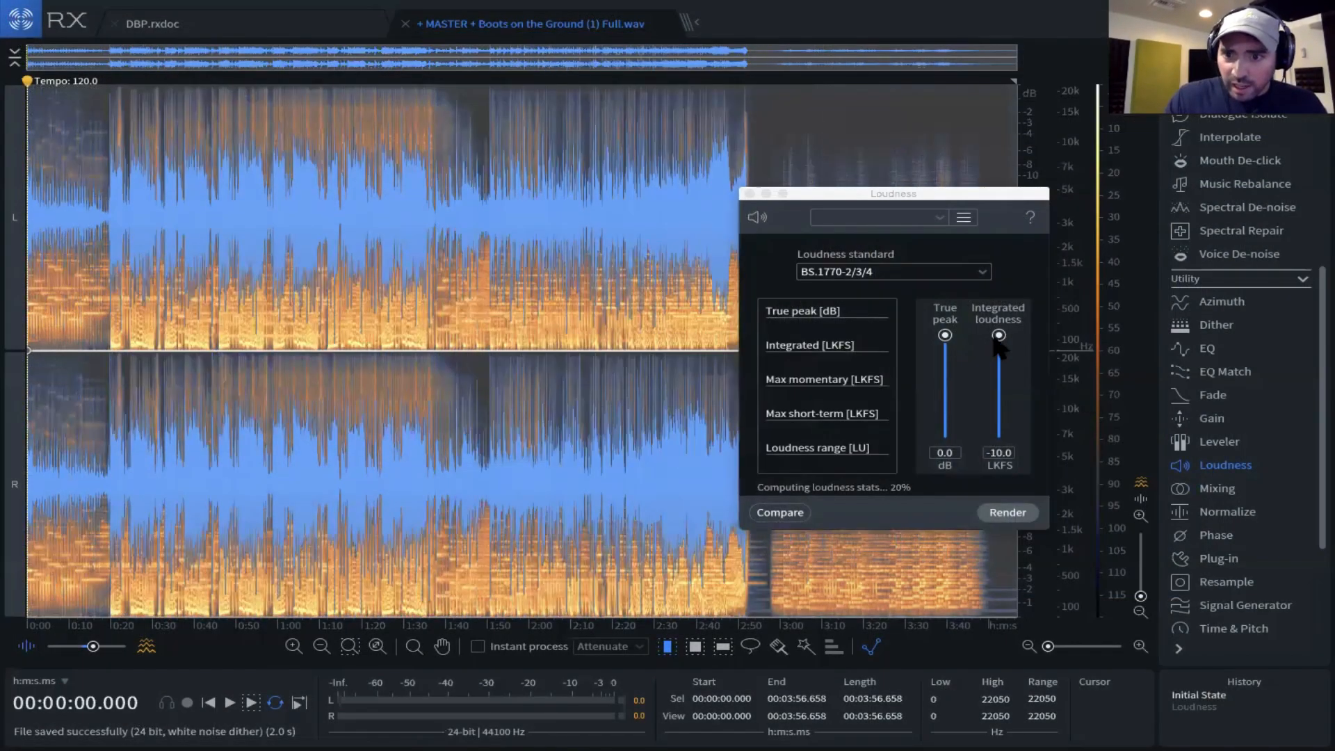
In RX, render Loudness on "+ MASTER + Boots on the Ground (1) Full.wav" with true peak -0.7 dB and integrated loudness -11.1 LKFS
drag(996, 333, 948, 338)
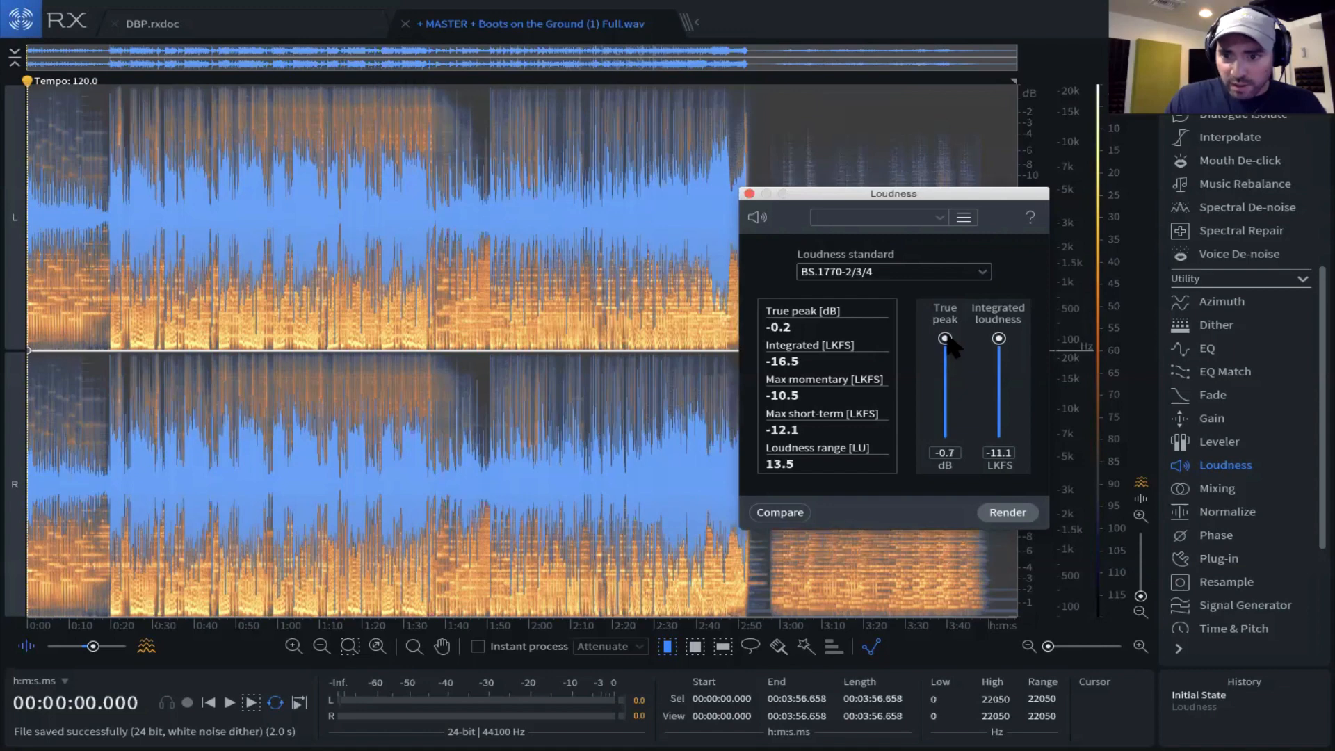
click(1006, 513)
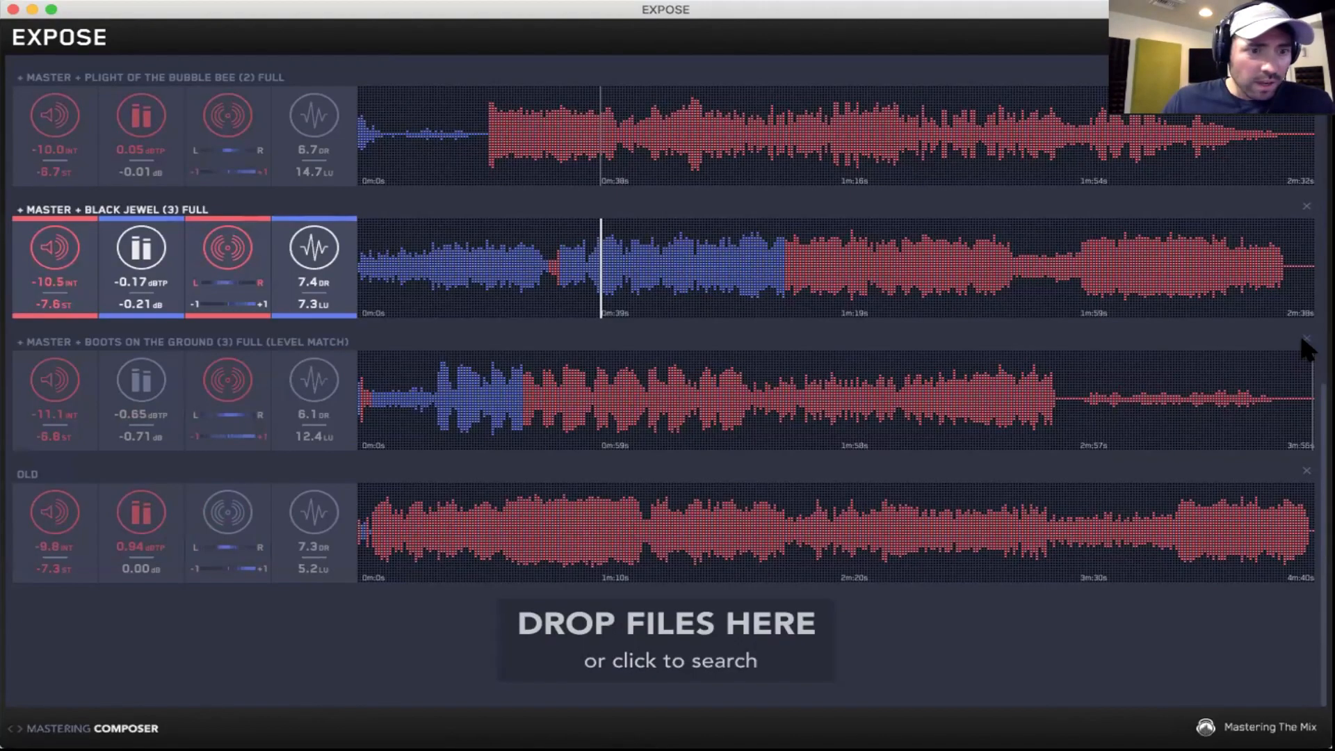
Check the late loud section of "02 Acid Rain" and the ending of "01 Plight of the Bumblebee"
scroll(1304, 349, up, 10)
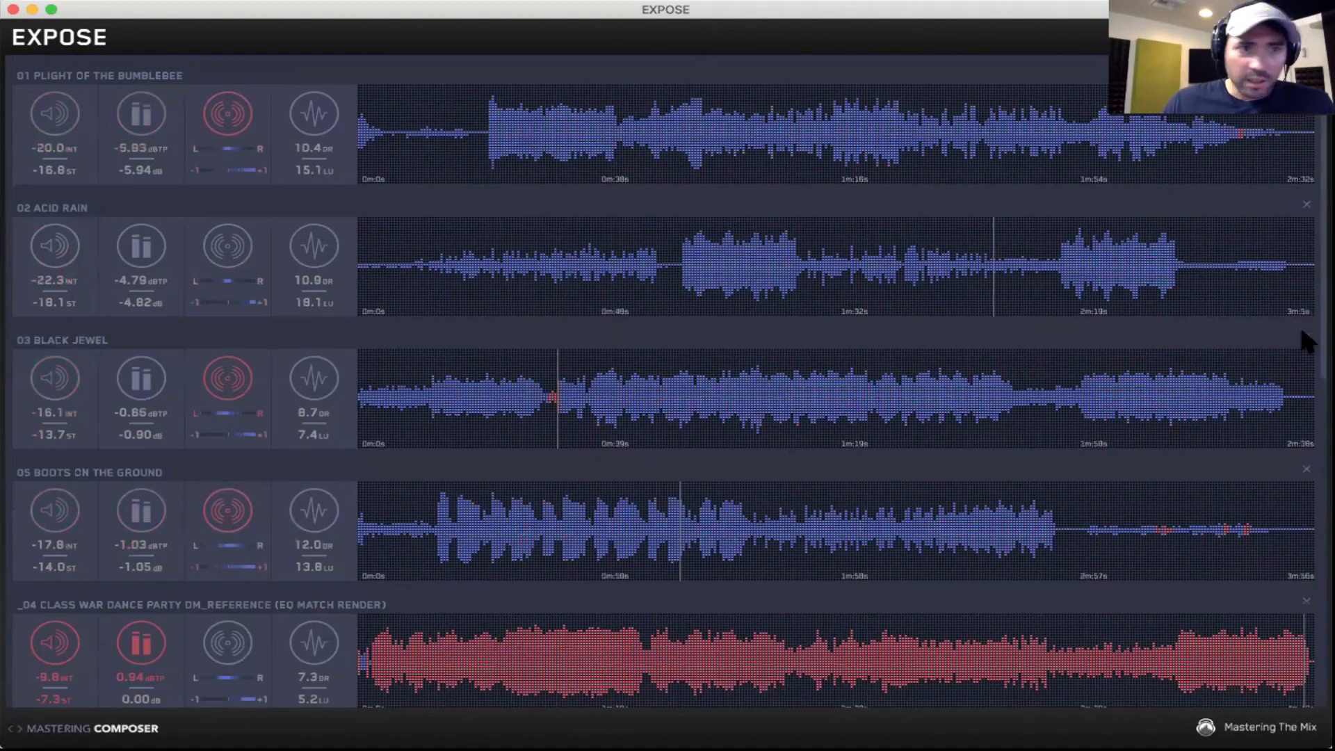
click(1107, 238)
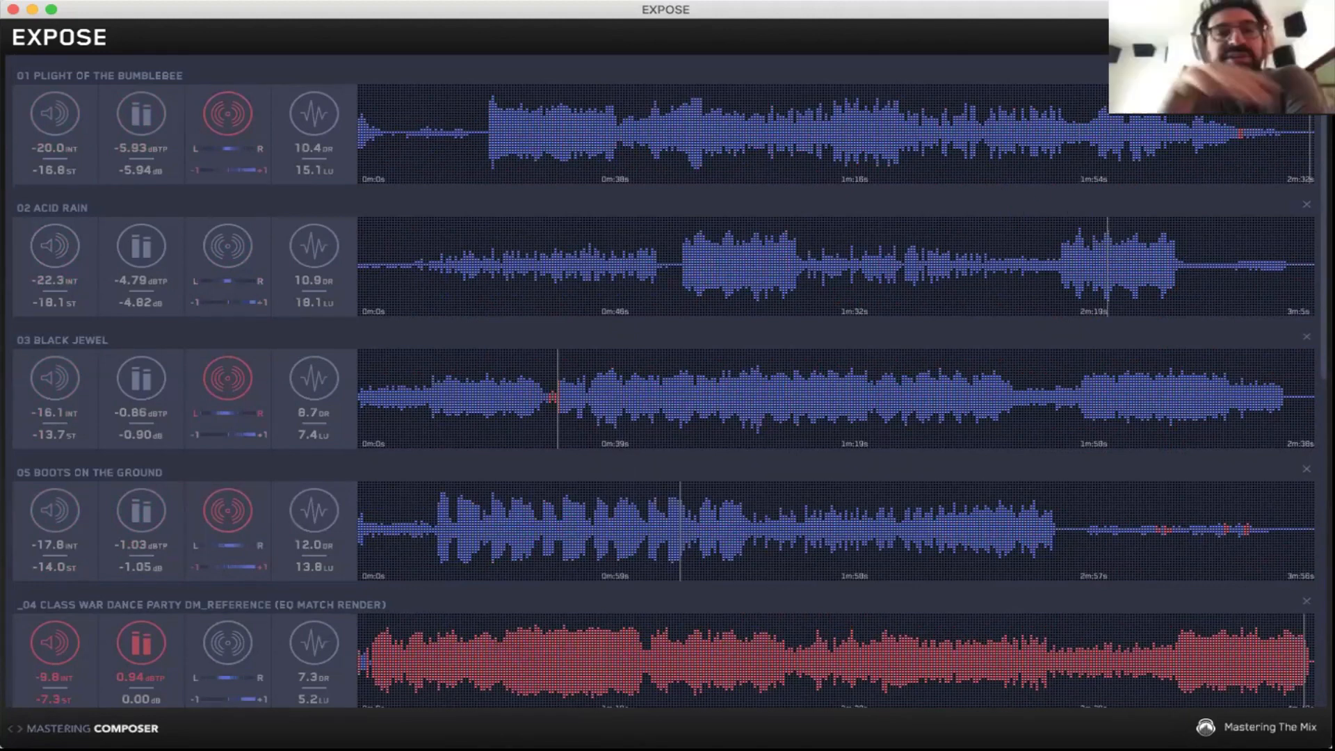
click(1230, 161)
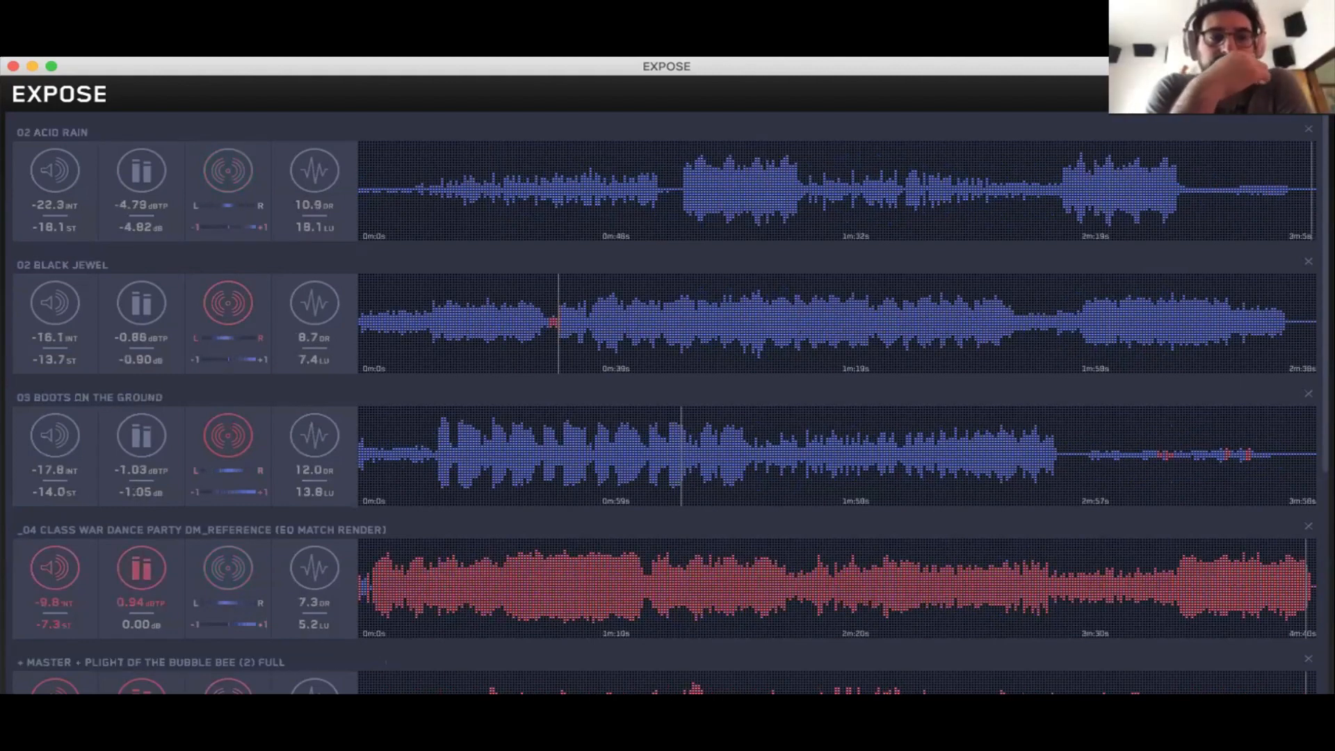
Compare "_04 Class War Dance Party DM_Reference (EQ Match Render)" with "OLD" at matching points between about 0:45 and 1:45
scroll(668, 403, down, 6)
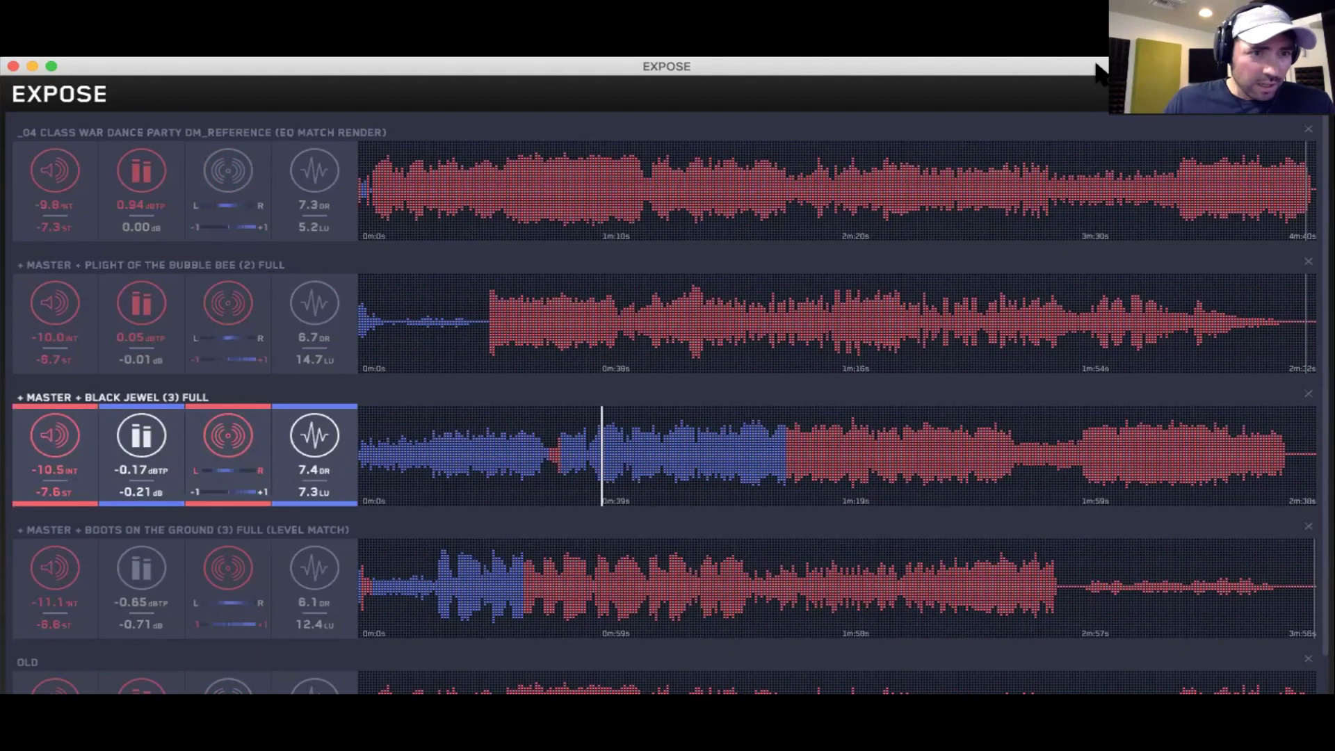
drag(1096, 64, 1094, 10)
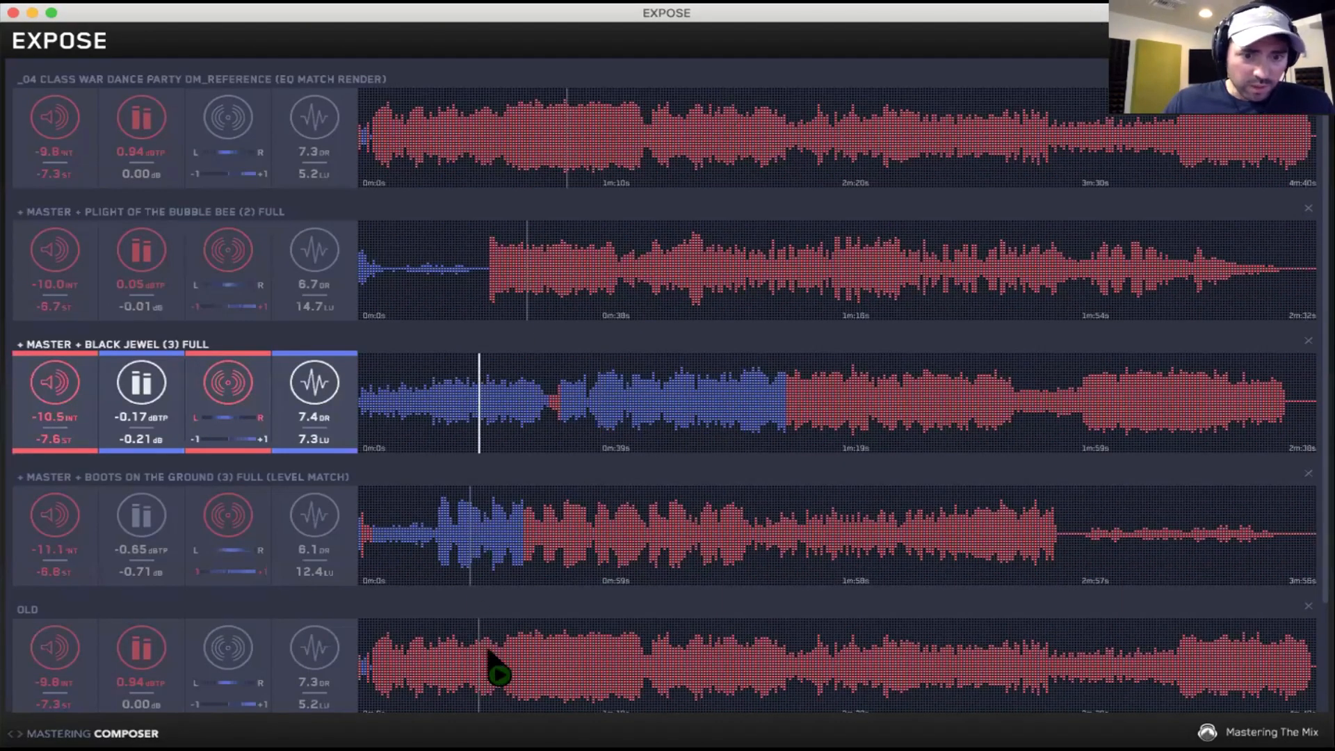
click(521, 155)
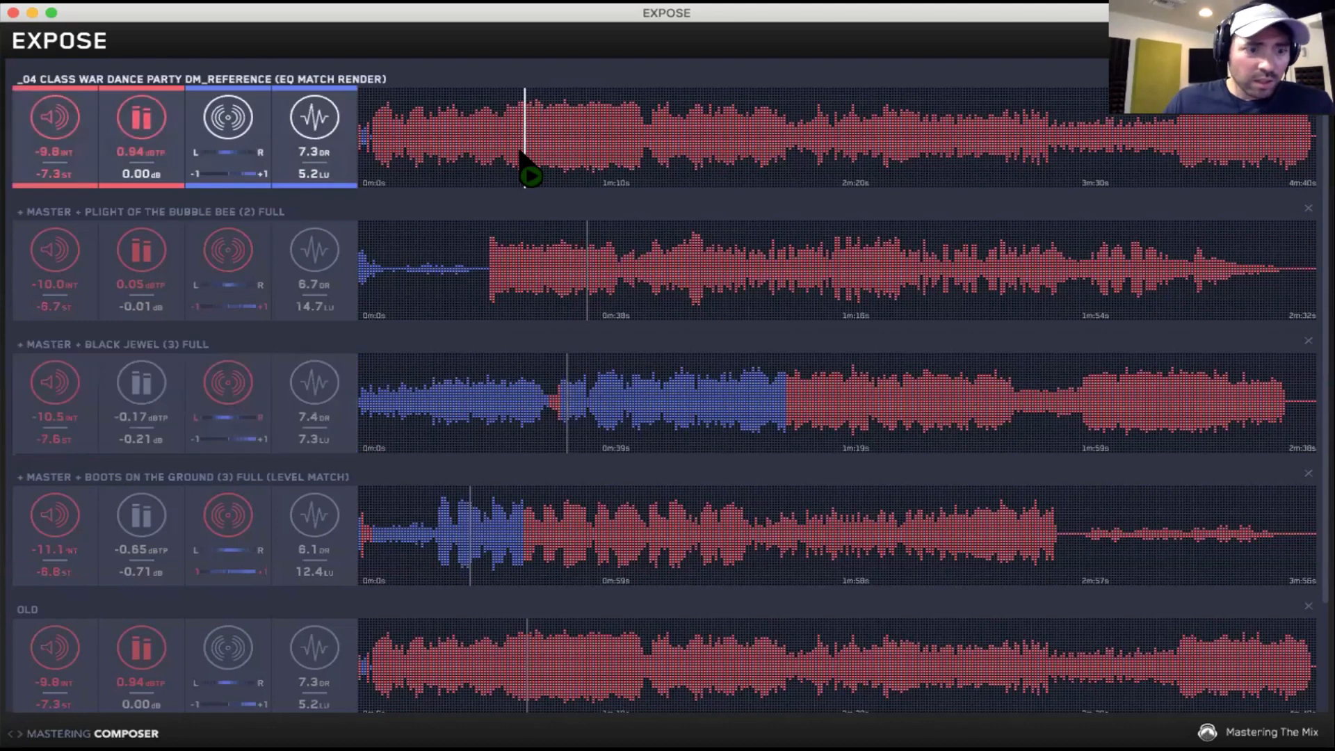
click(532, 670)
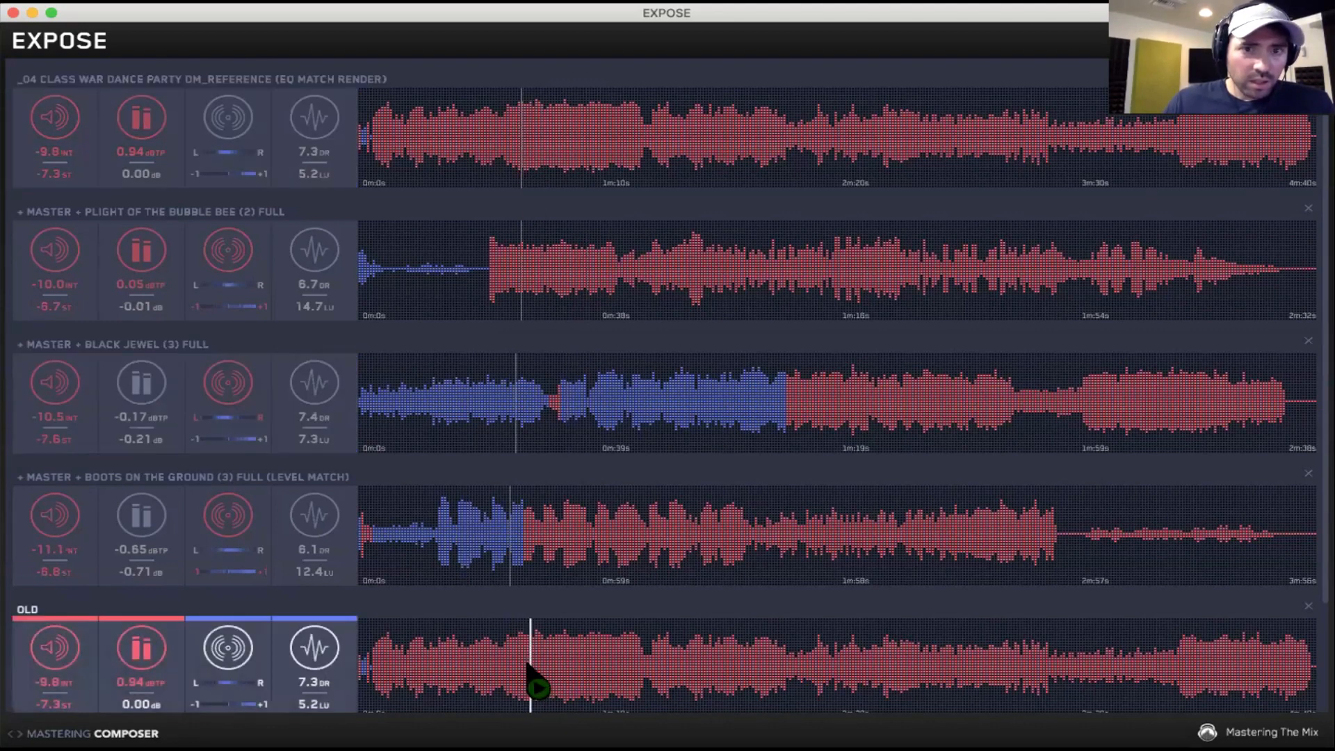
click(545, 156)
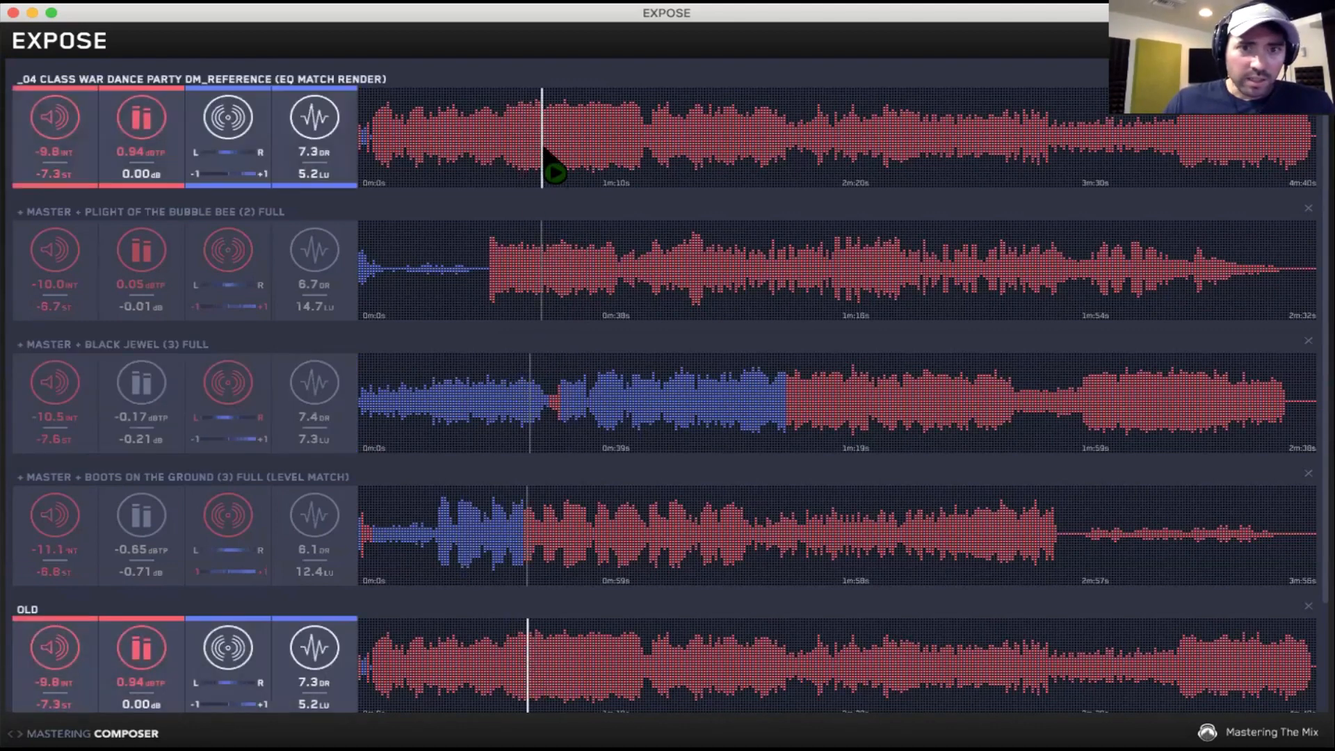
click(560, 664)
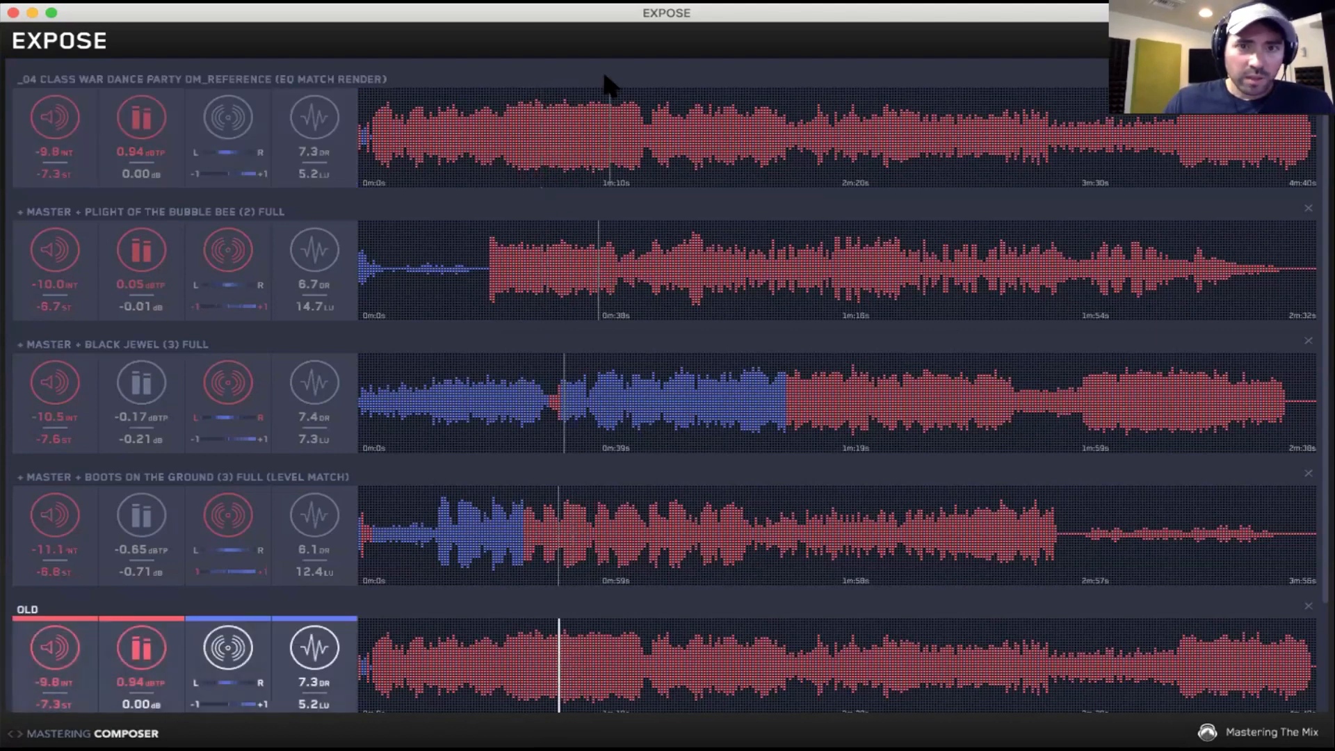
click(582, 133)
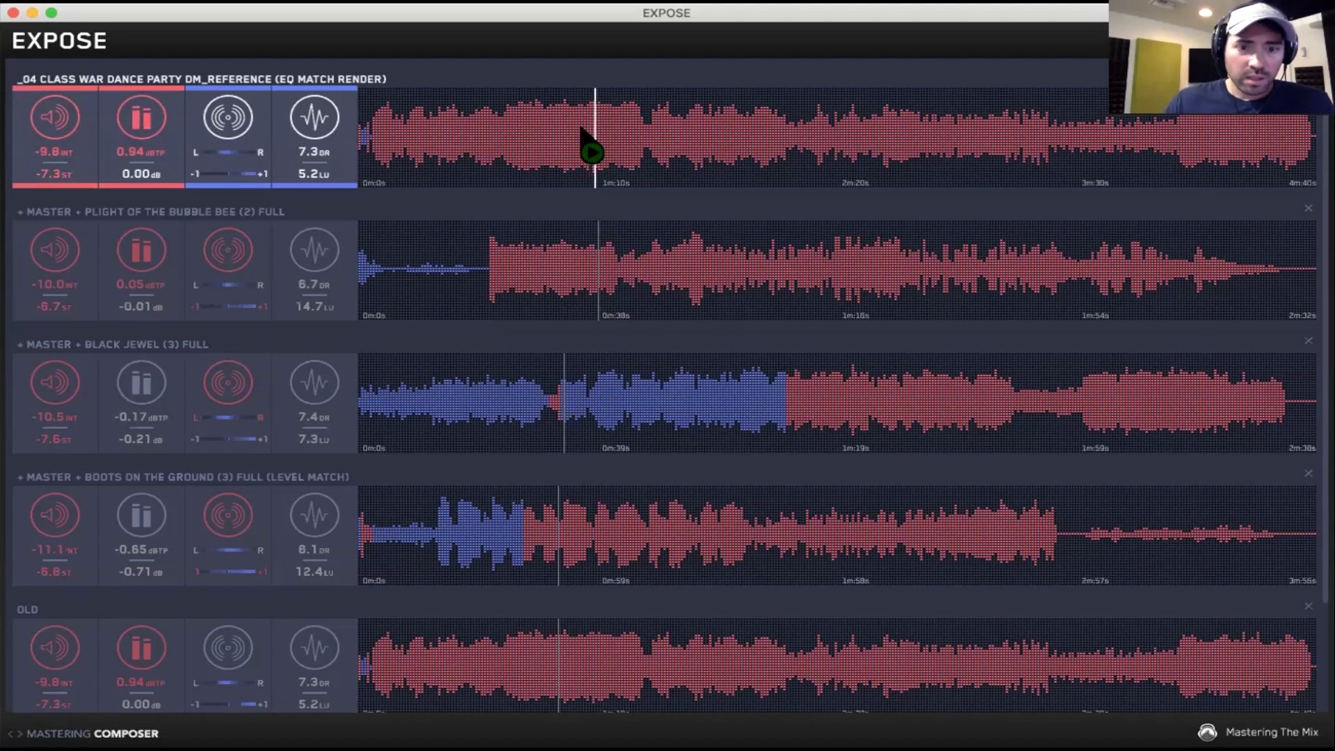
click(591, 657)
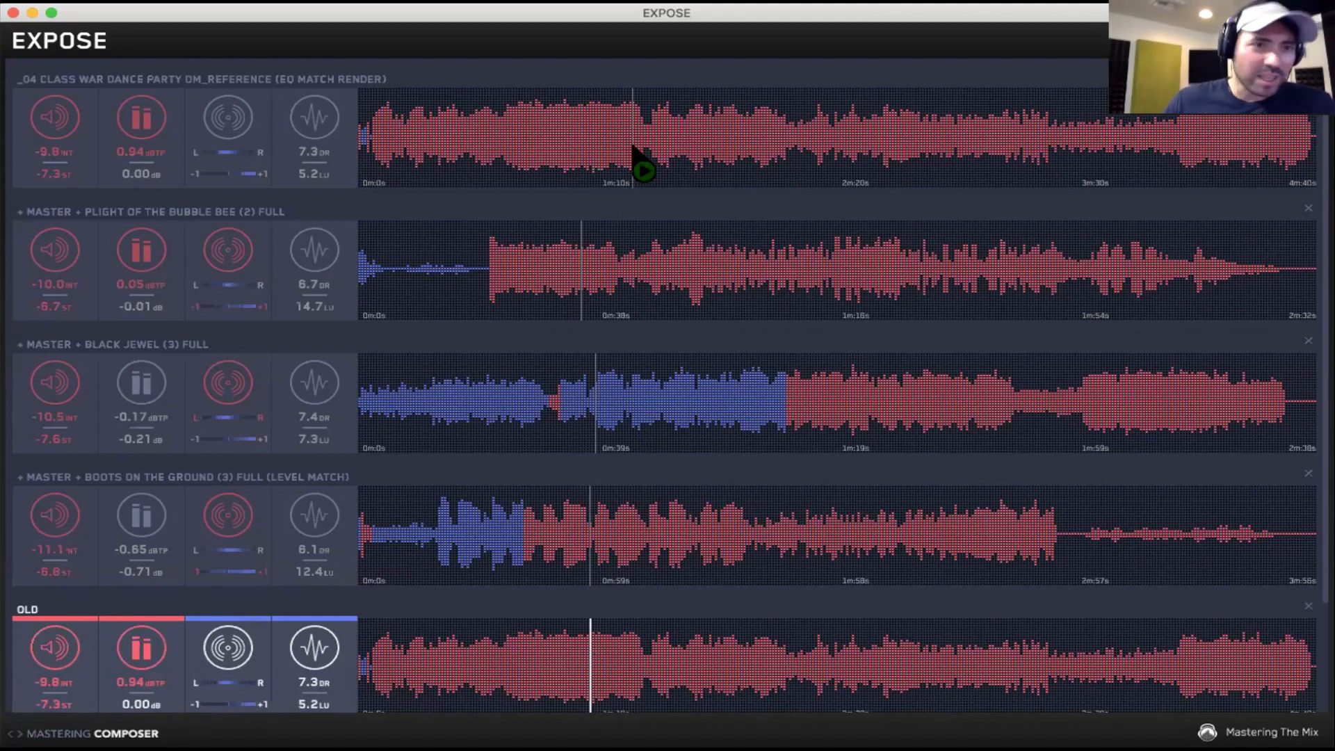
click(715, 146)
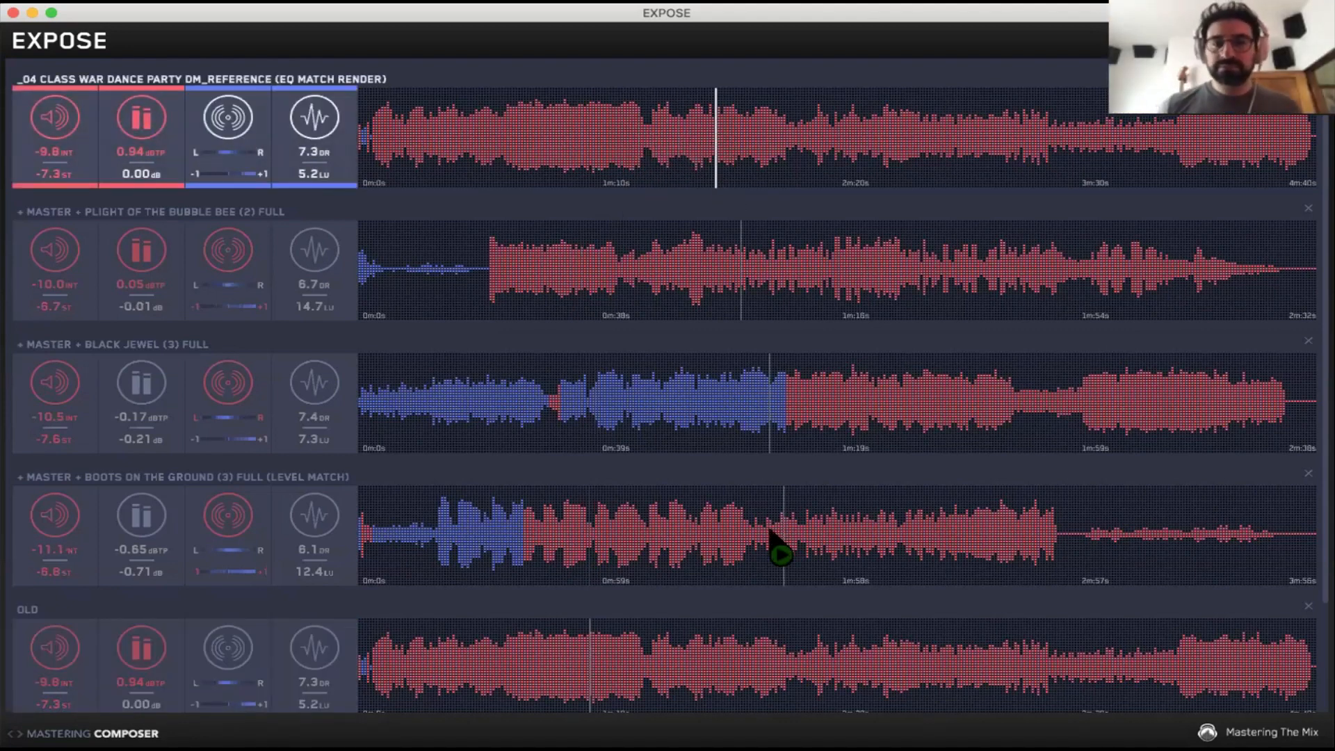
click(714, 650)
Play the early loud section of the Class War Dance Party reference against "+ Master + Plight of the Bubble Bee (2) Full"
click(563, 150)
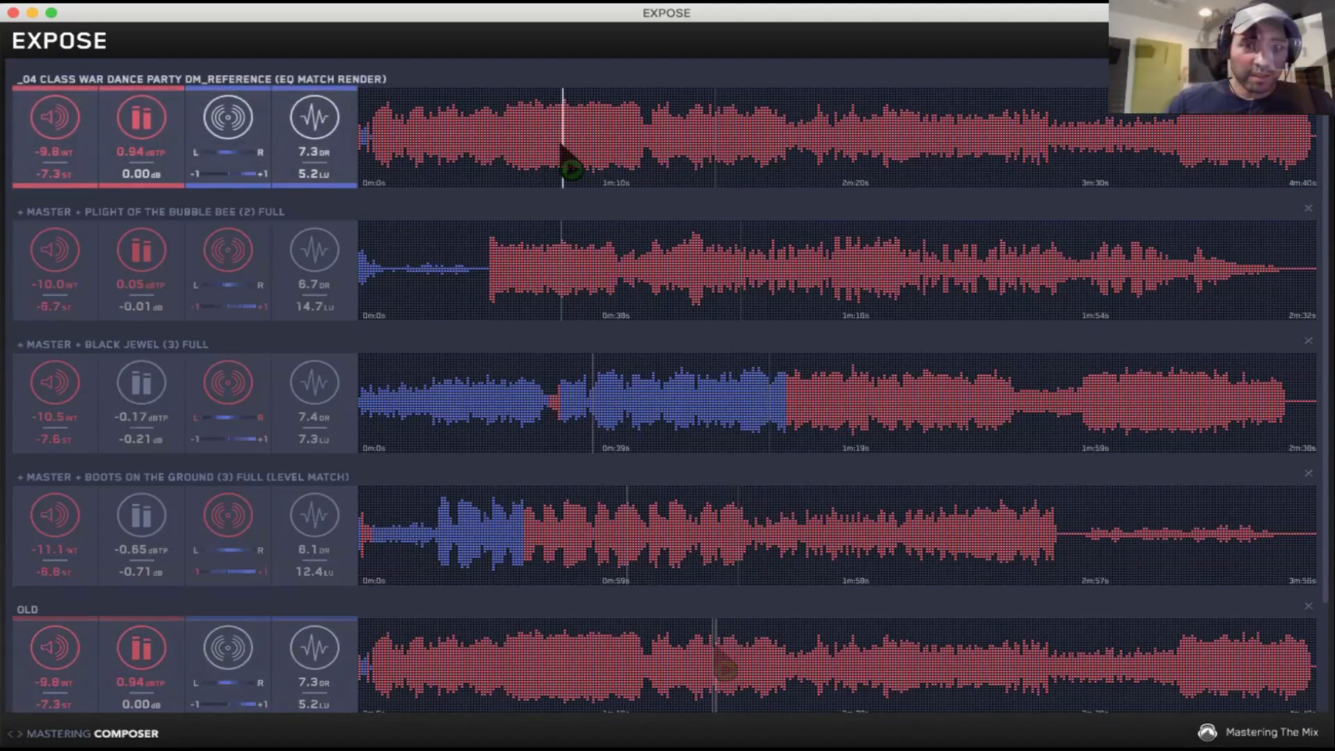
click(684, 292)
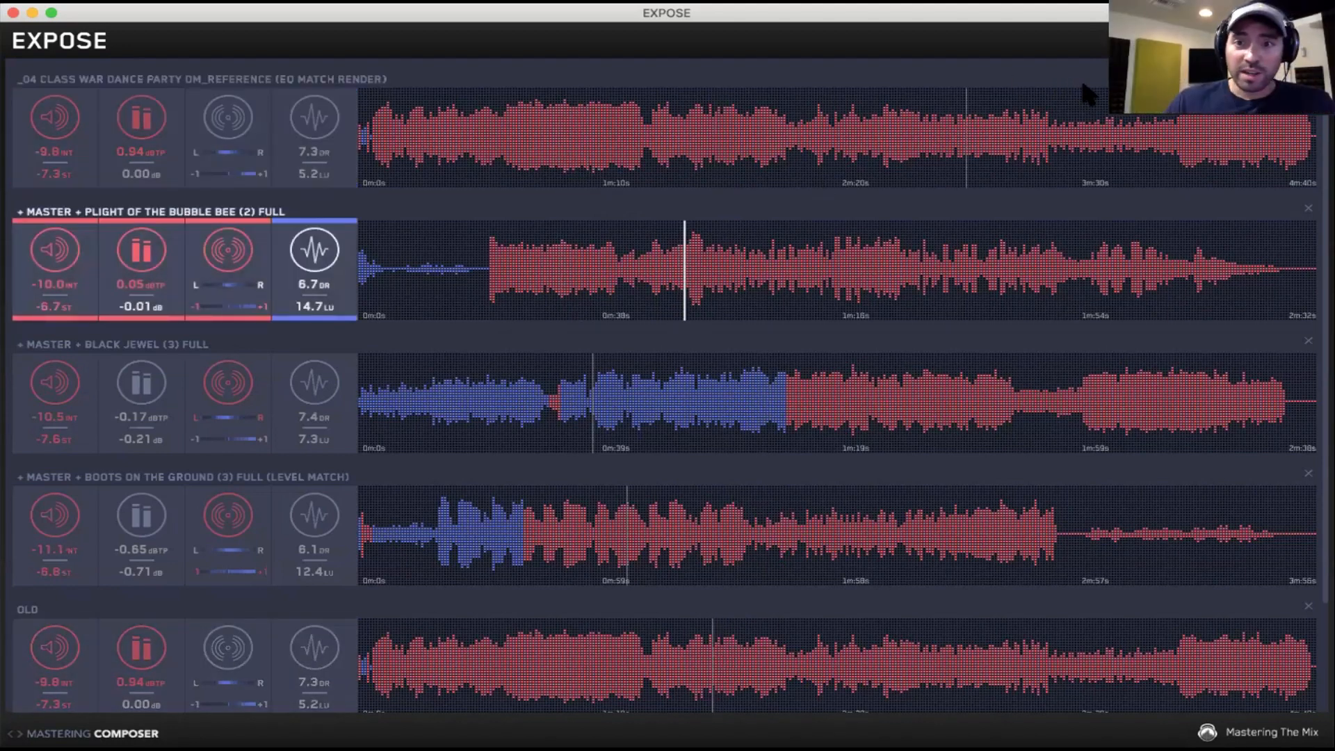